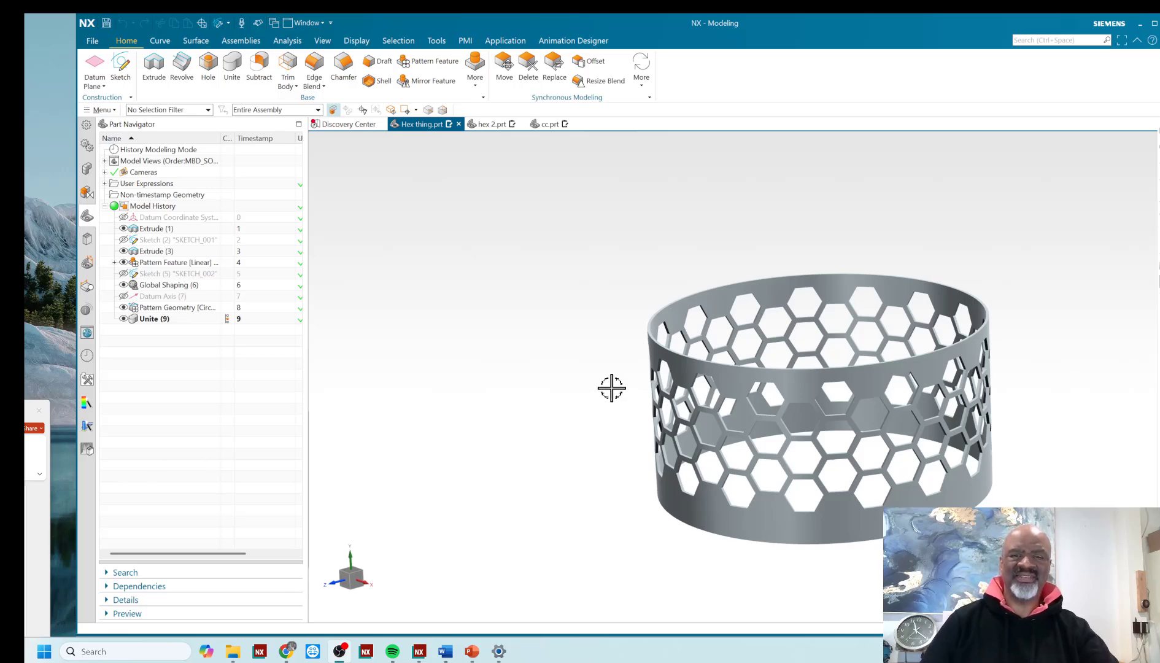
- Orbit the finished hexagon-perforated band, then bring up the hexagon spacing slide in PowerPoint
middle_click_drag(629, 370, 498, 381)
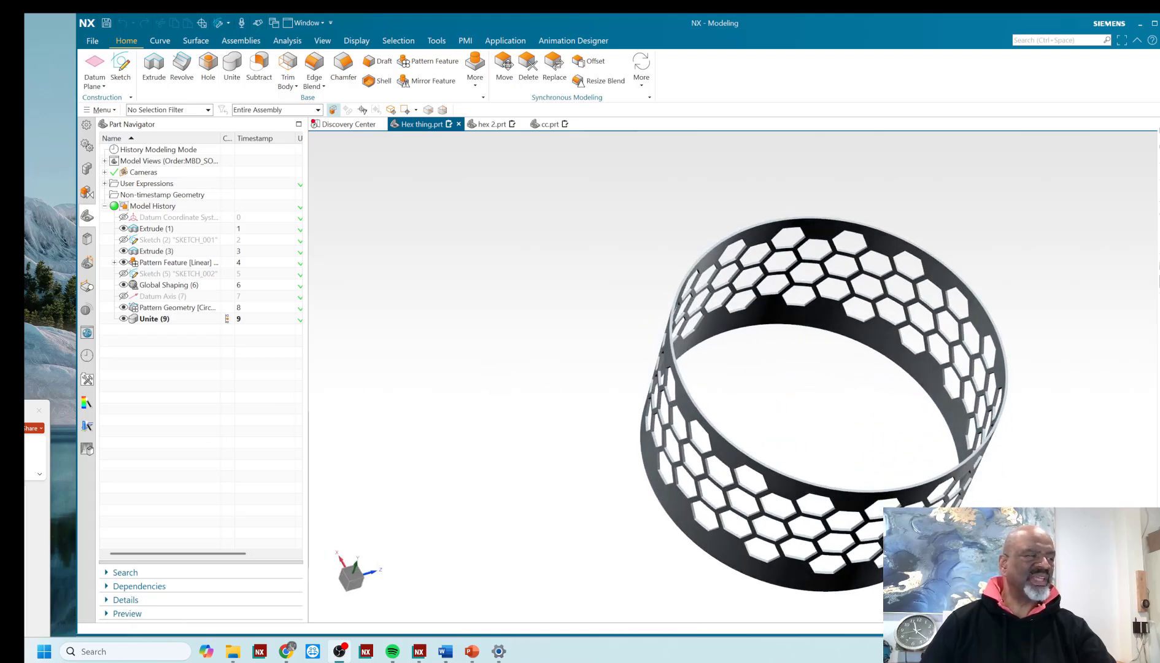
left_click(472, 651)
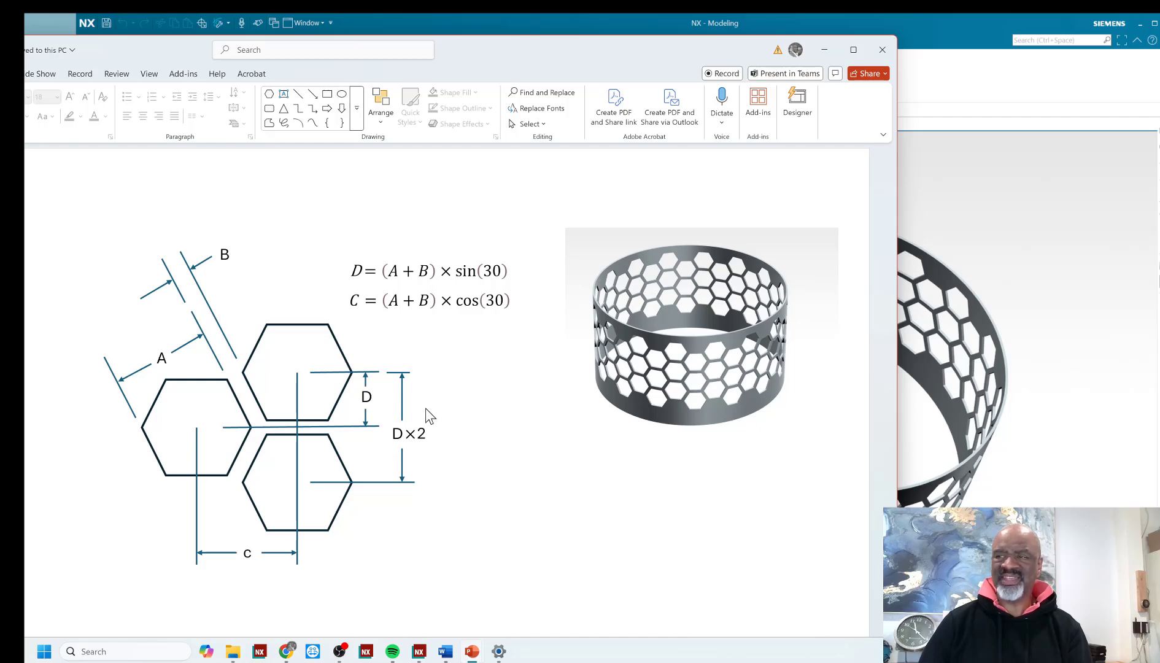
- Reposition the PowerPoint window while reviewing the D=(A+B)×sin(30) and C=(A+B)×cos(30) formulas
left_click_drag(585, 42, 614, 41)
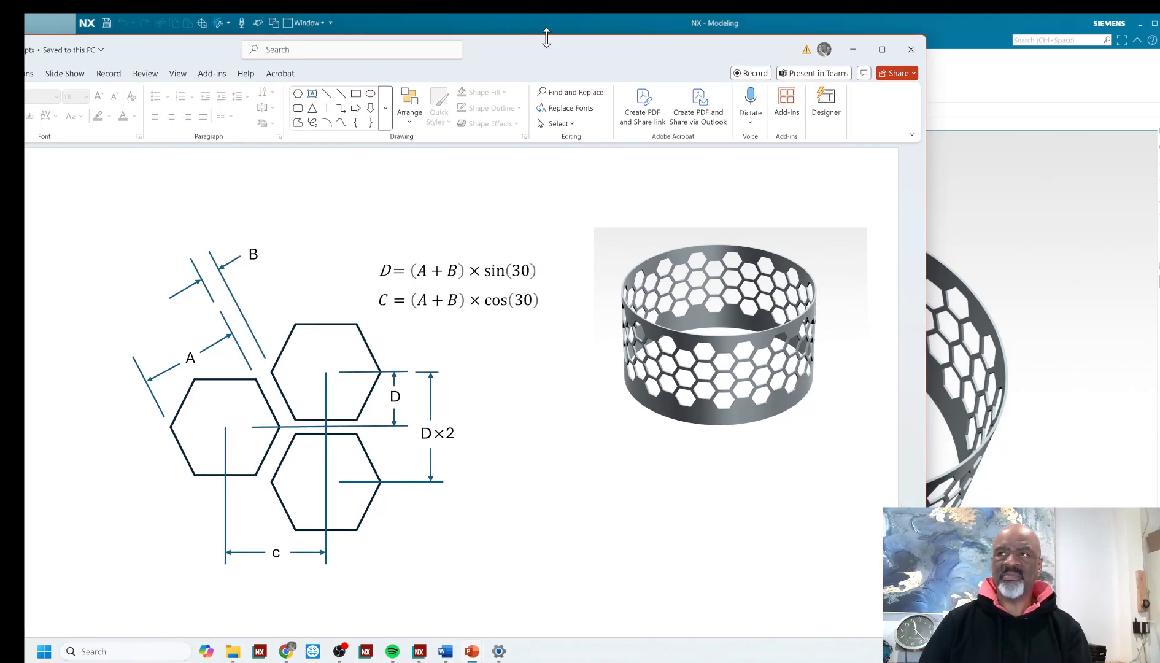
left_click_drag(543, 54, 0, 55)
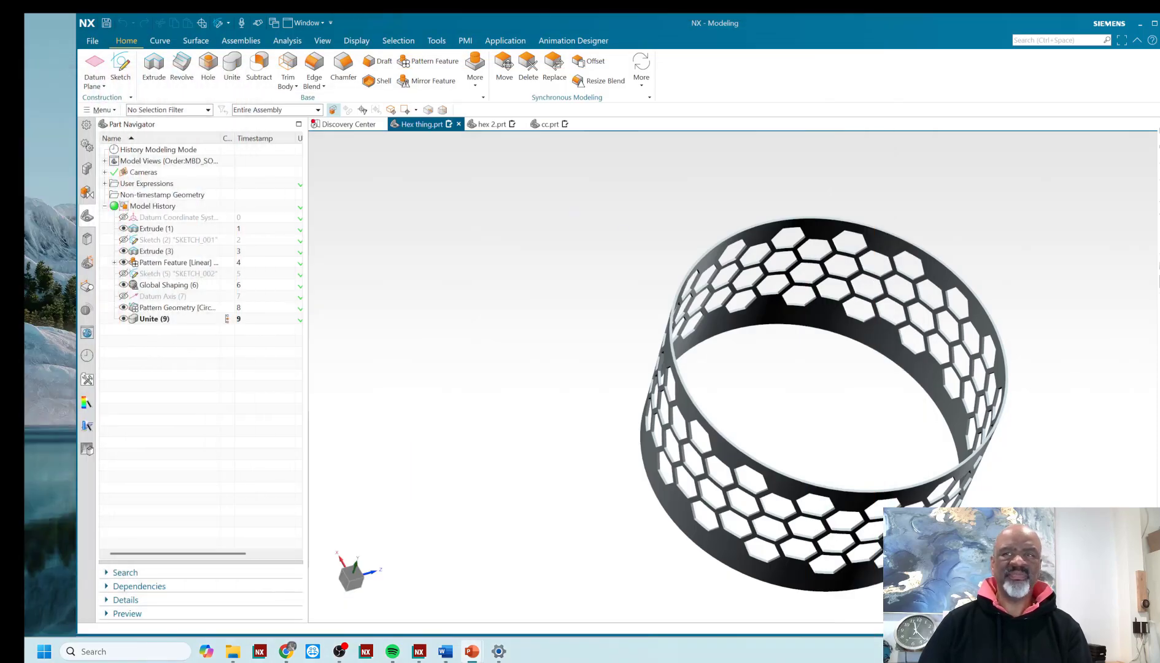
- In cc.prt, open Expressions with Ctrl+E and create length expressions a = 5 and b = 0.5
left_click(550, 125)
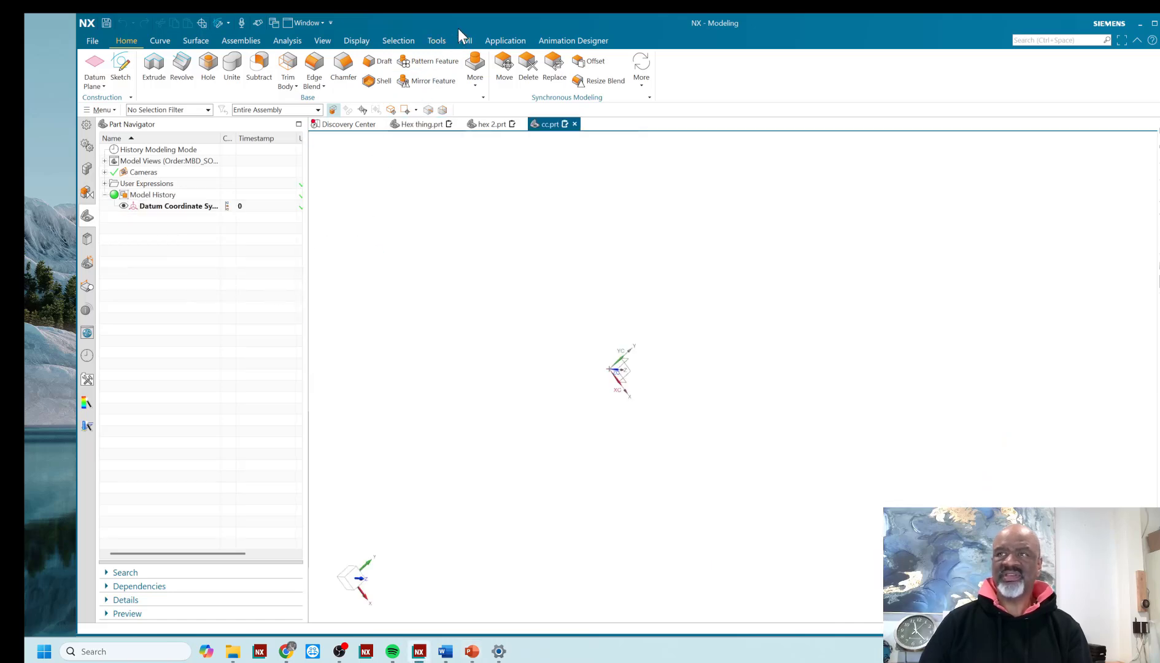
left_click(359, 218)
key("ctrl+e")
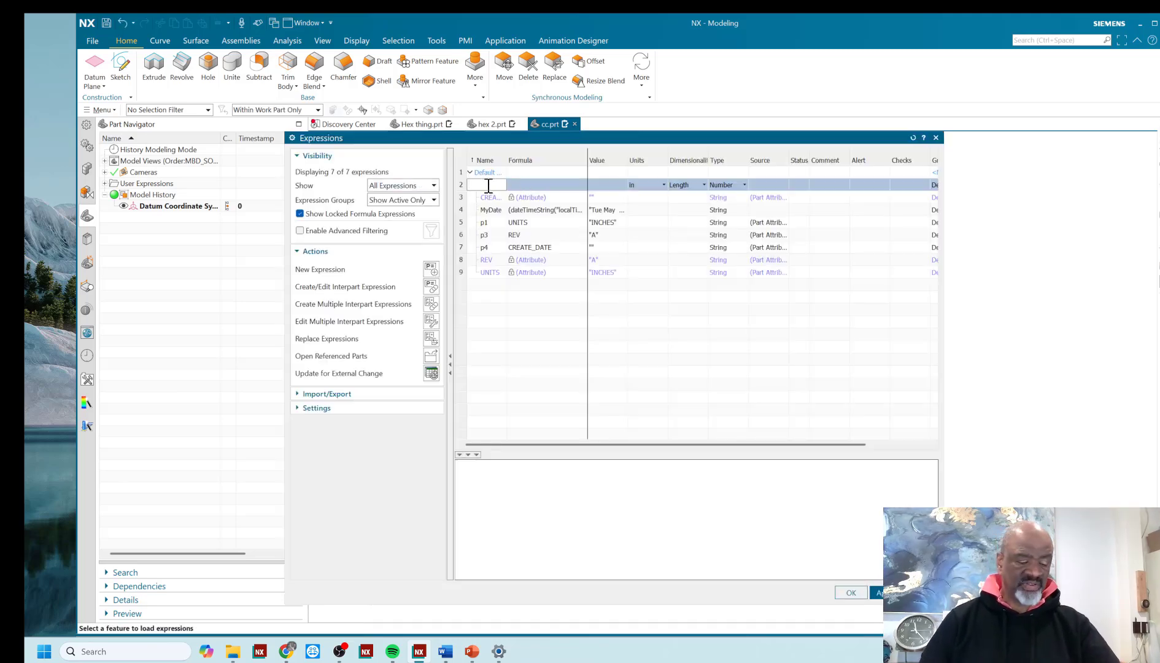
left_click(529, 186)
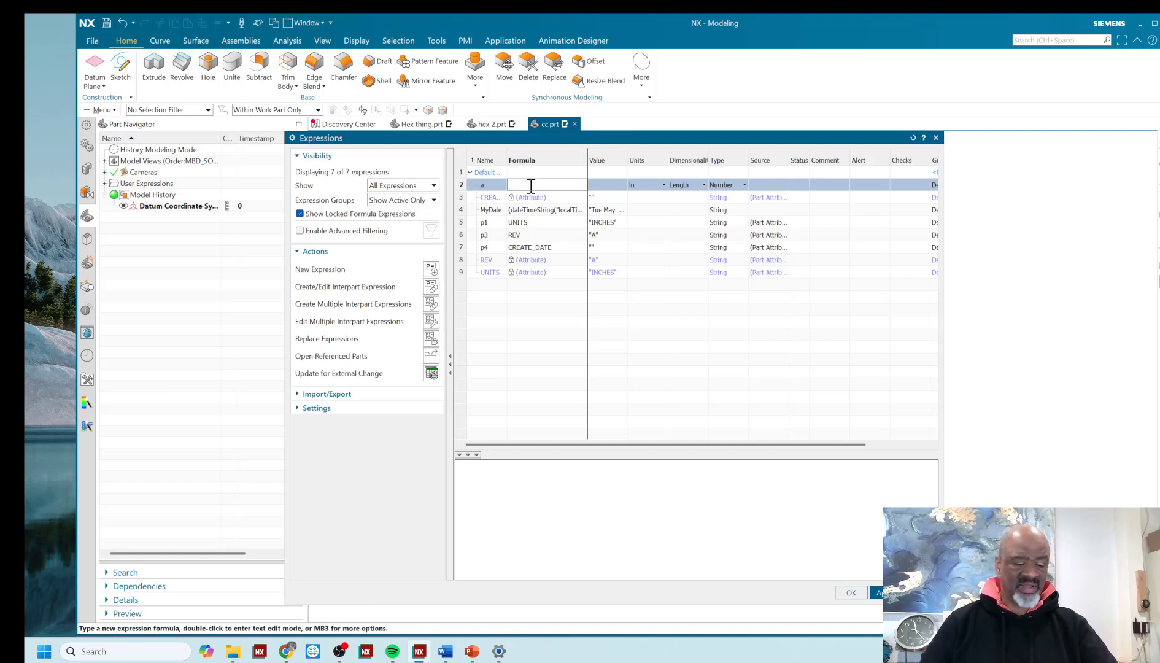
key("Return")
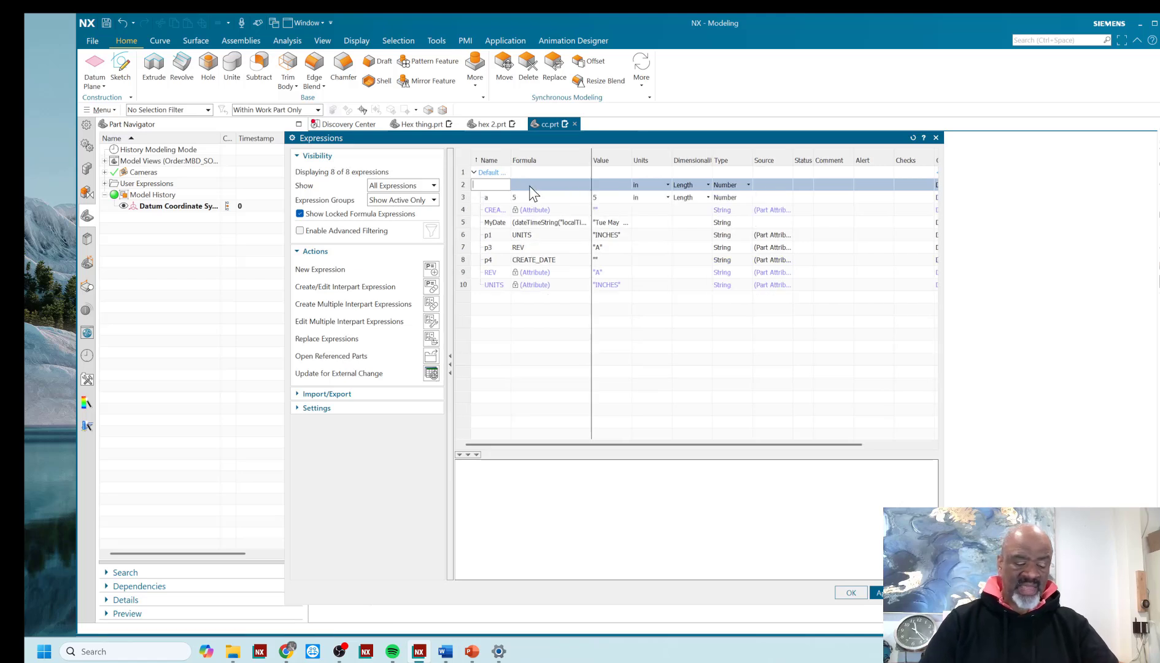
type("b")
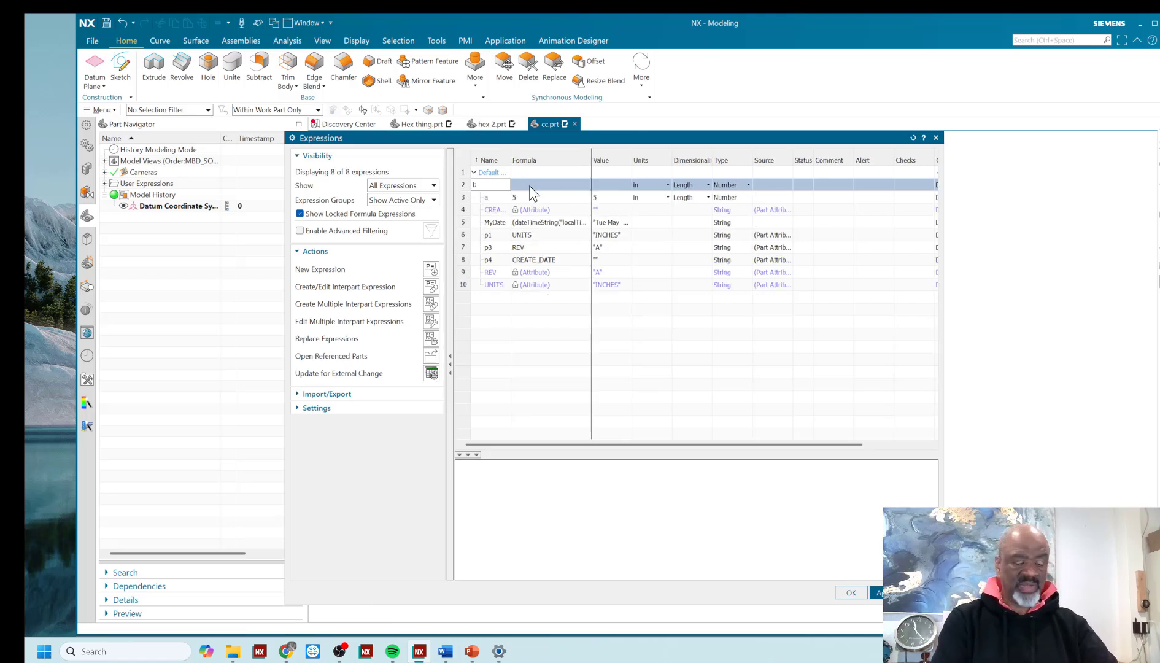
left_click(530, 186)
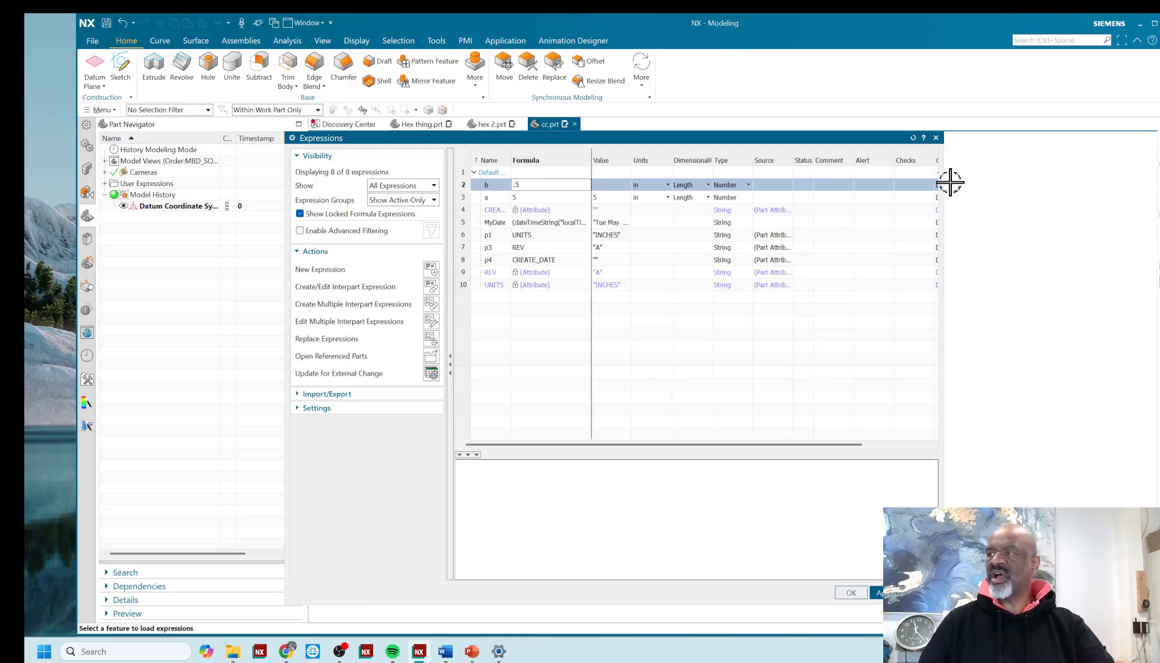
- Comment b as the spacing between the hexes and a as the spacing between the flats
left_click_drag(944, 187, 1065, 186)
left_click(835, 188)
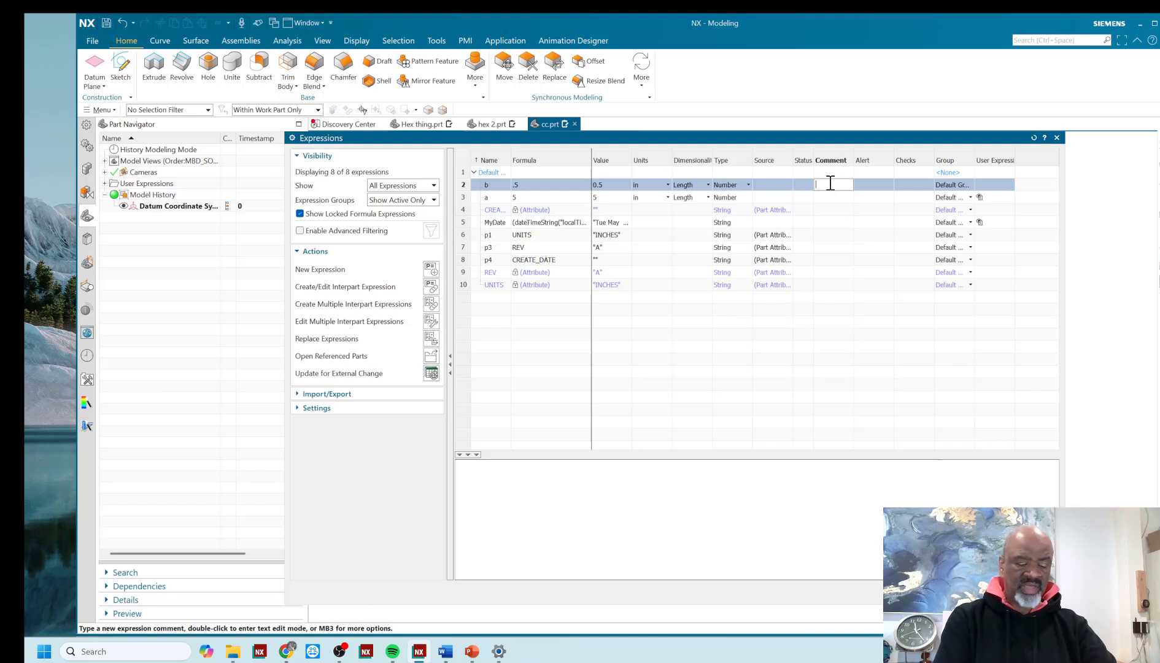
type("this is the spa")
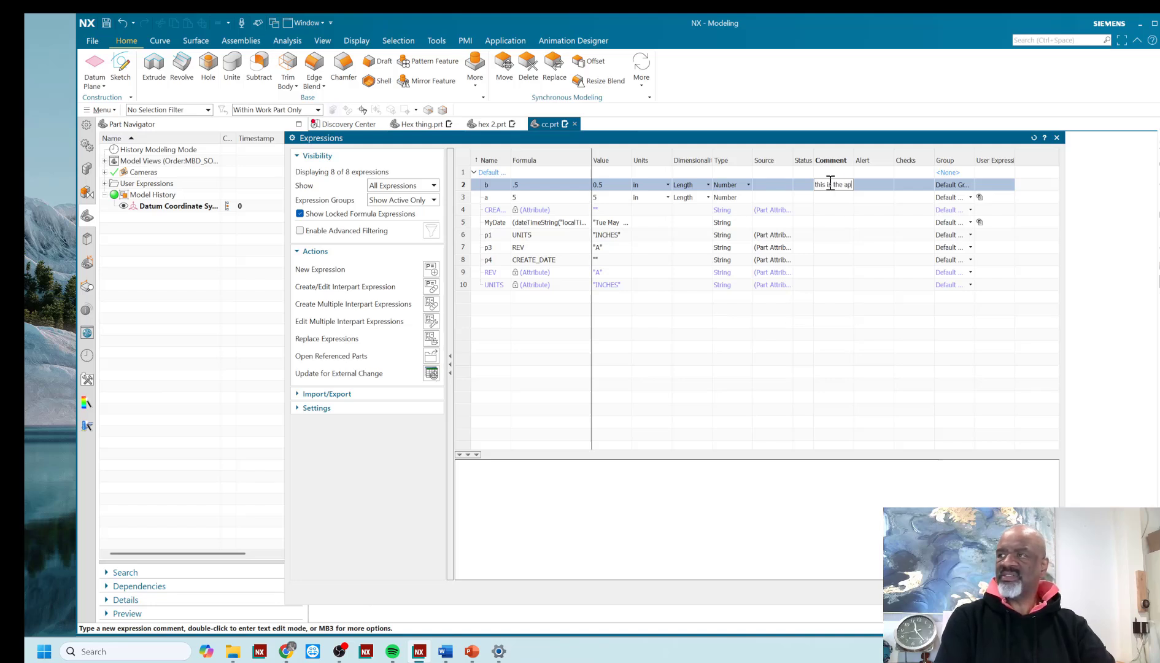
type("cing b")
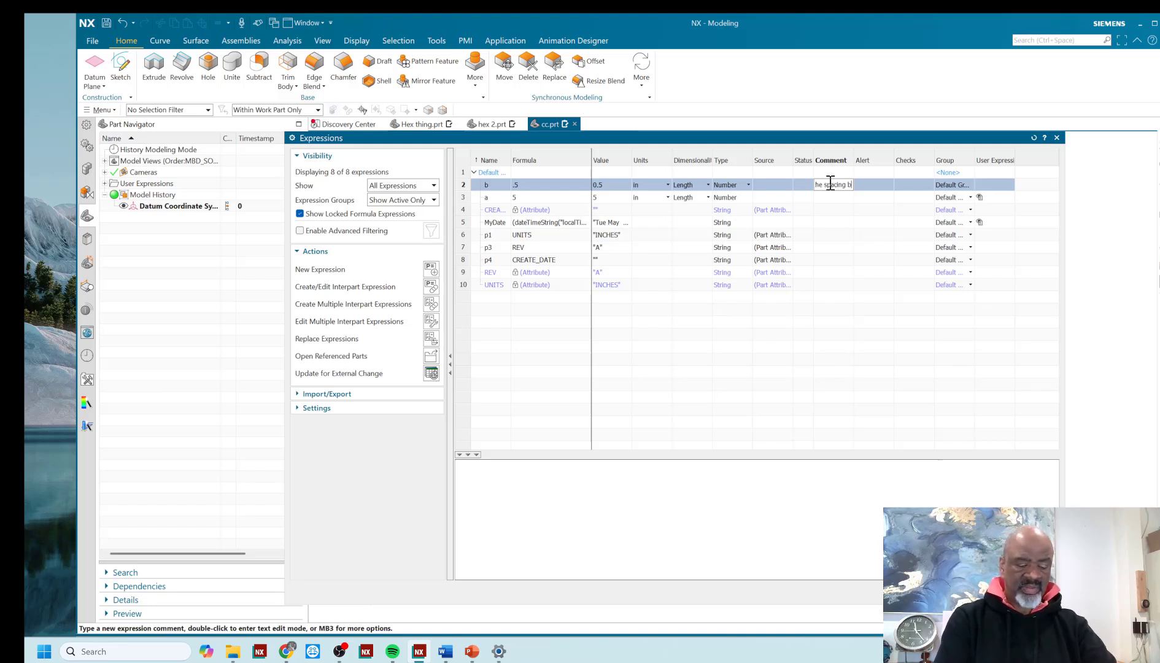
type("etwek the hexes")
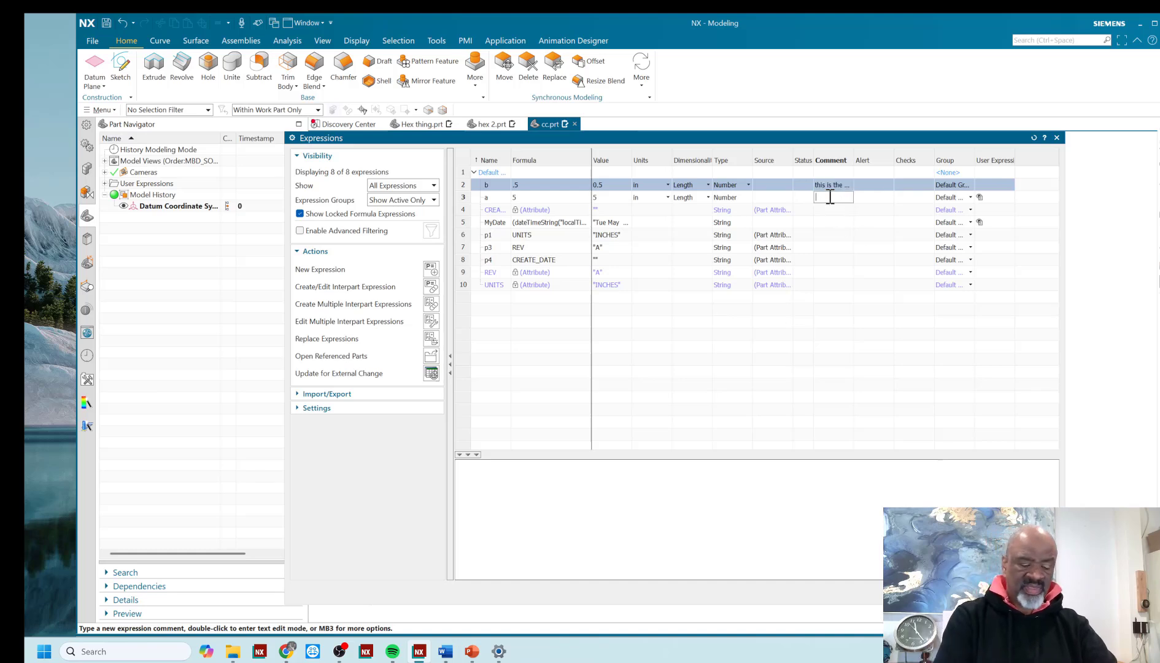
left_click(830, 197)
type("spacing between the fl")
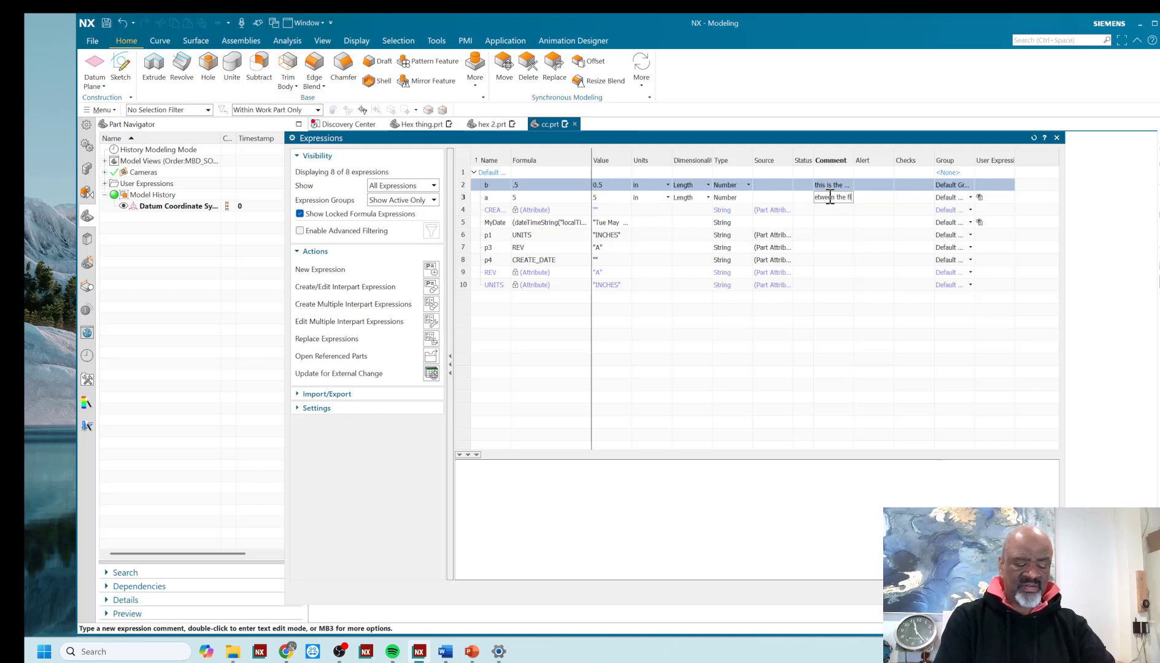
type("at")
key("Return")
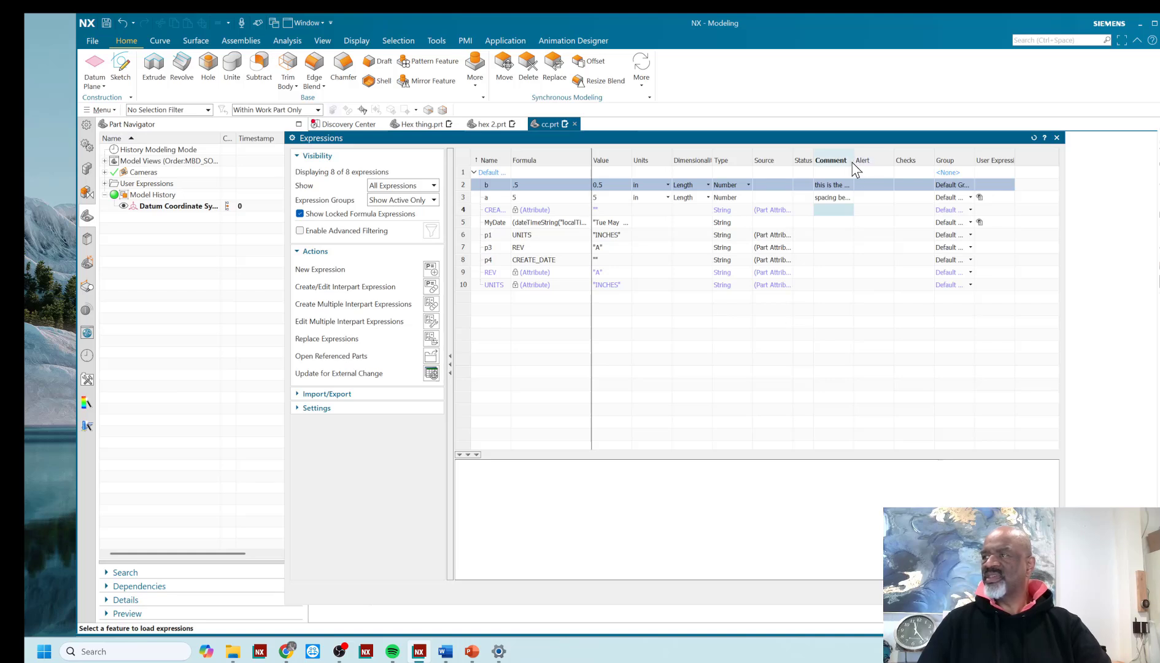
mouse_move(854, 162)
left_mouse_down()
mouse_move(903, 163)
mouse_move(860, 163)
left_mouse_up()
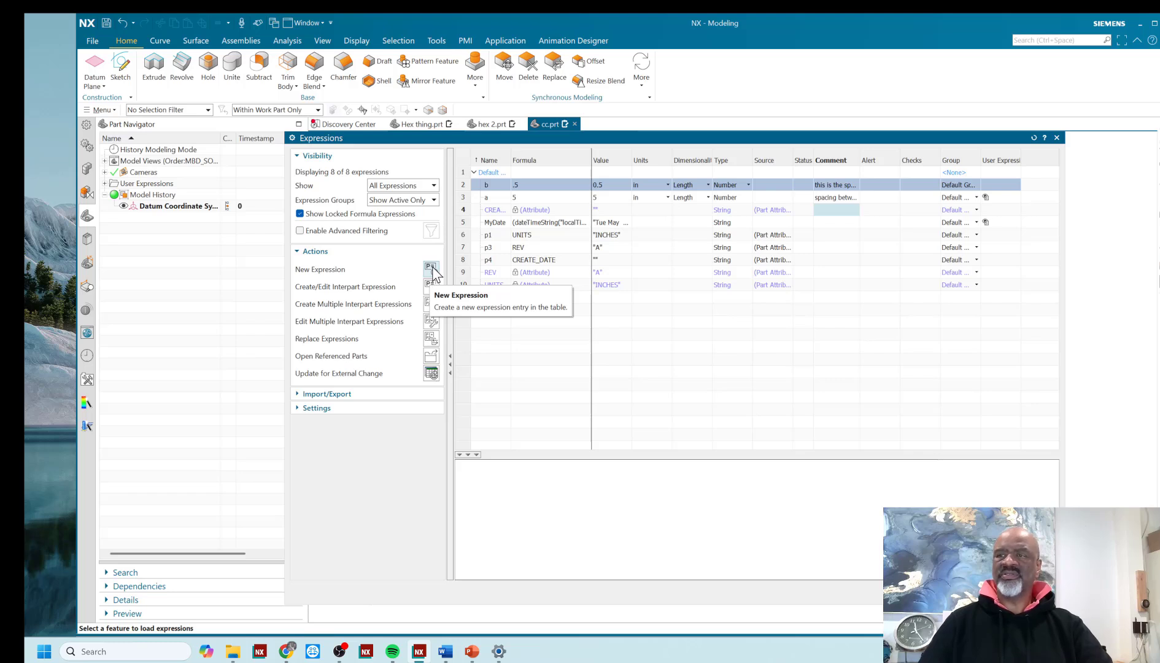
- Add expression c = (a+b)*cos(30), commented as the spacing between the hex centers
left_click(431, 271)
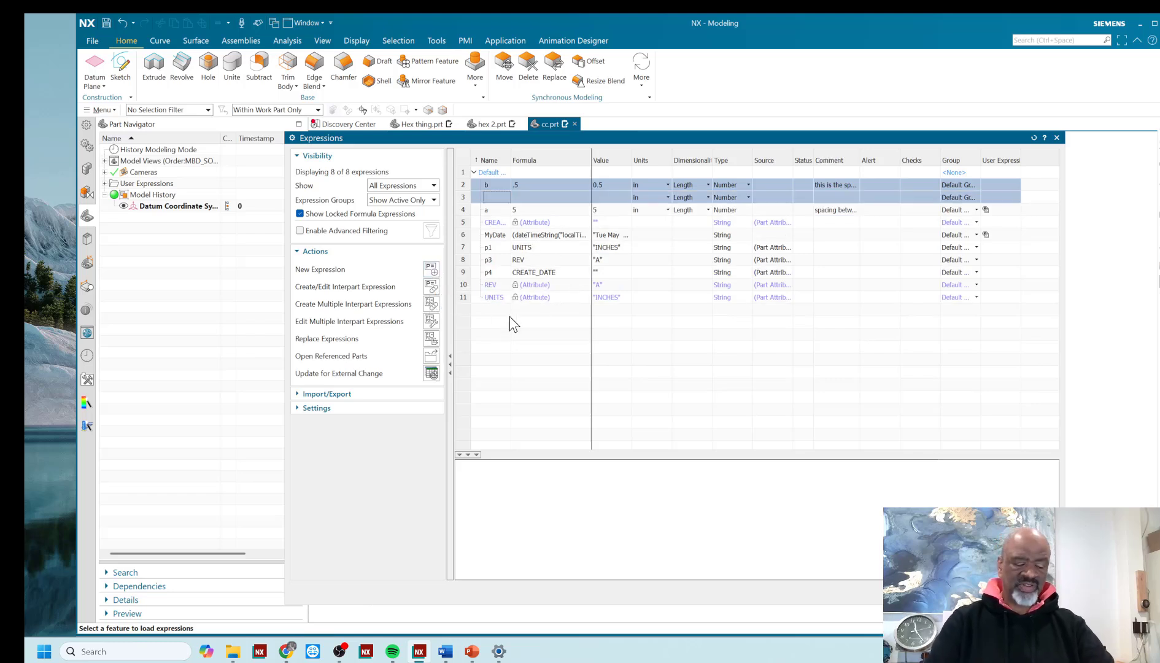
type("c")
left_click(522, 198)
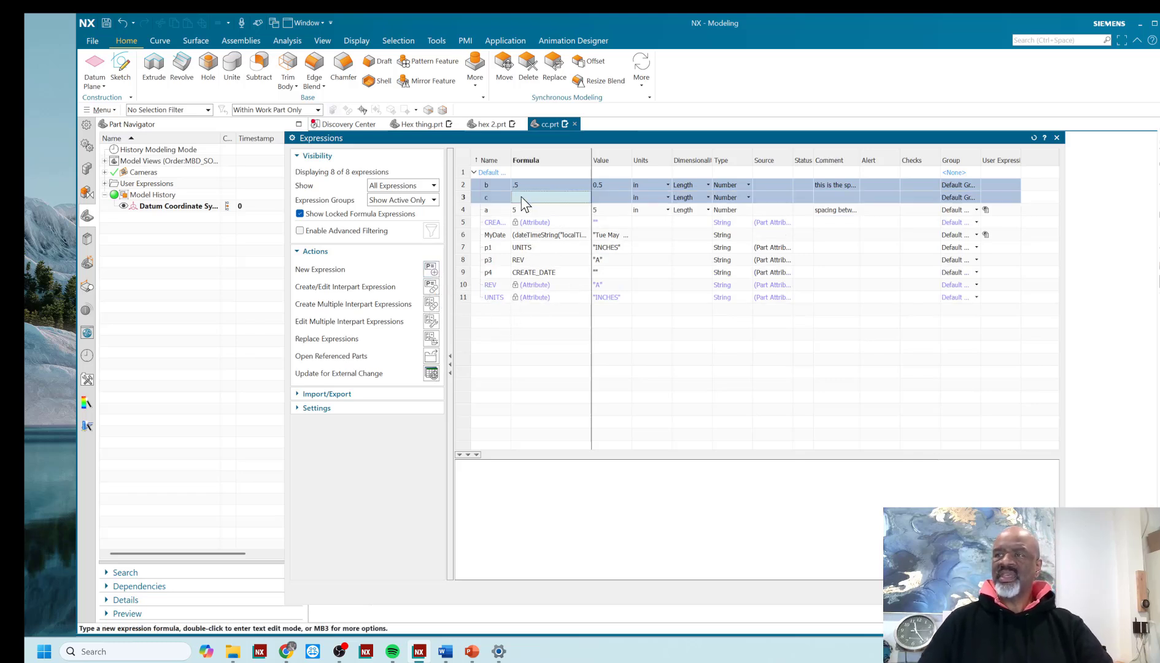
left_click(522, 197)
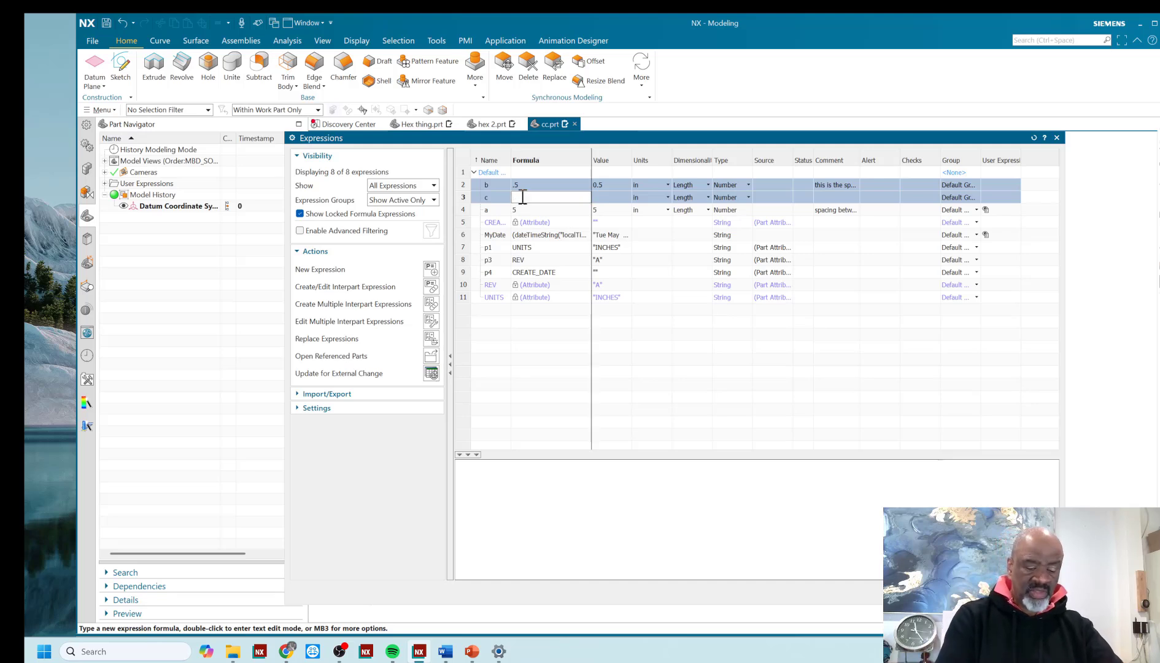
type("(a+b)*")
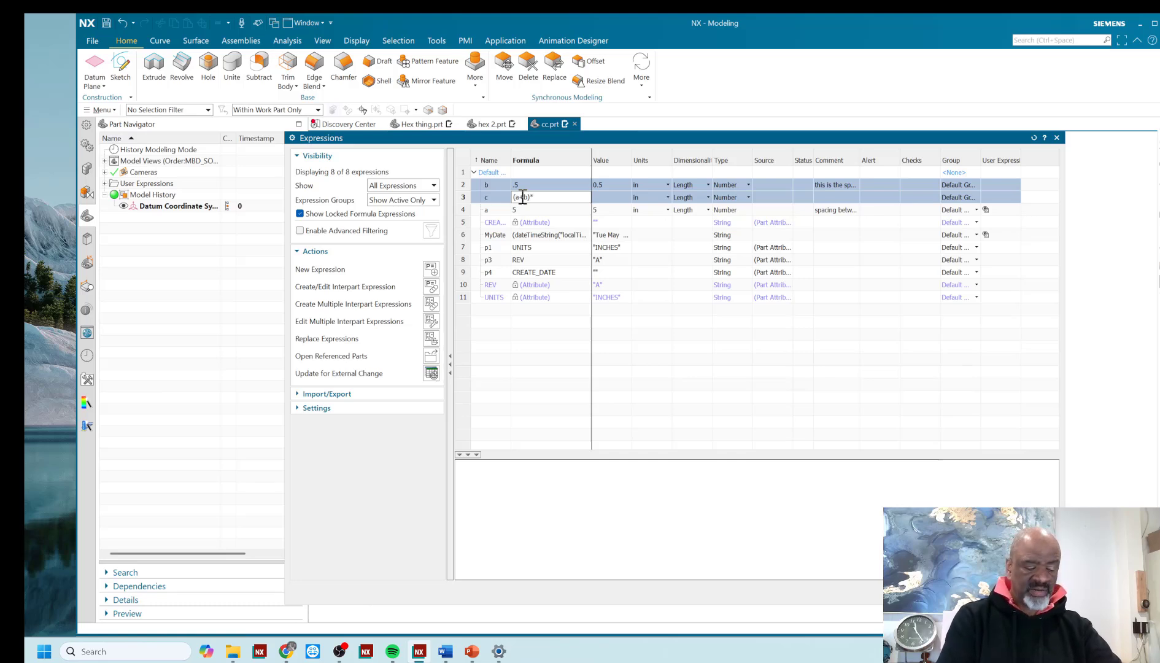
type("cos(")
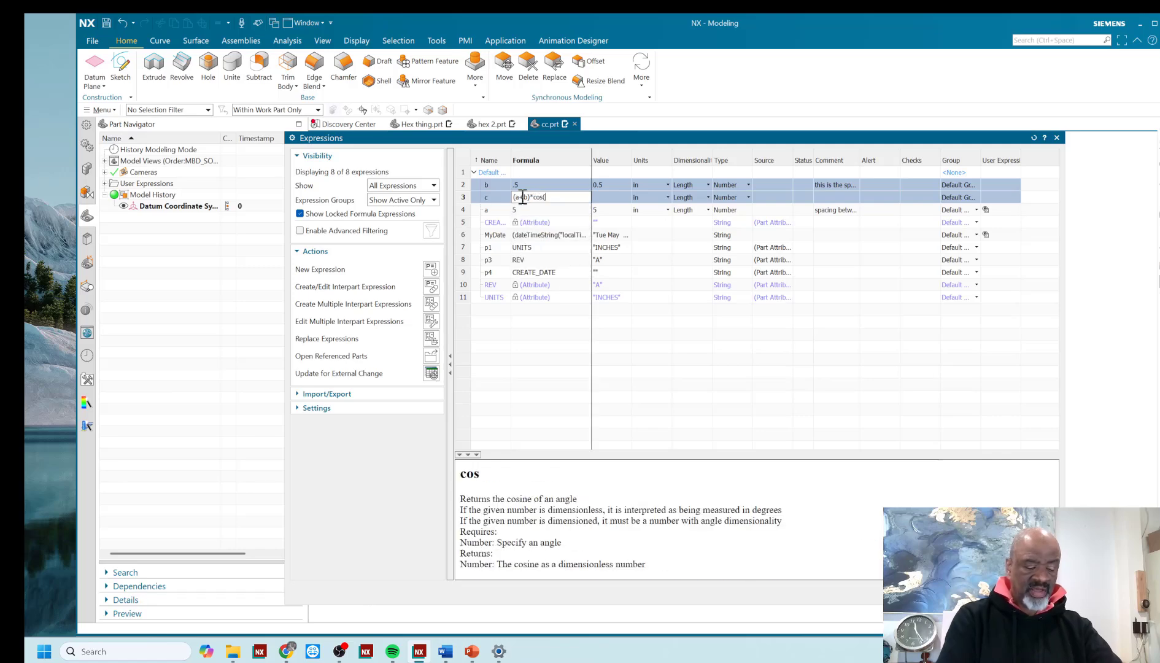
type("30)//")
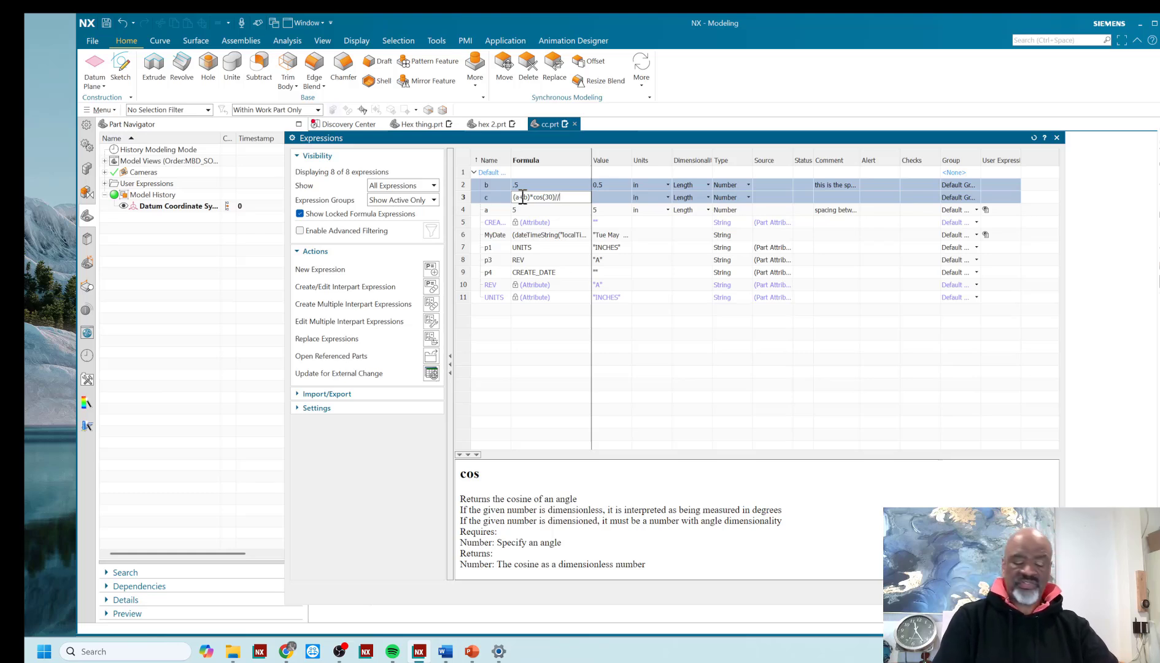
type("th")
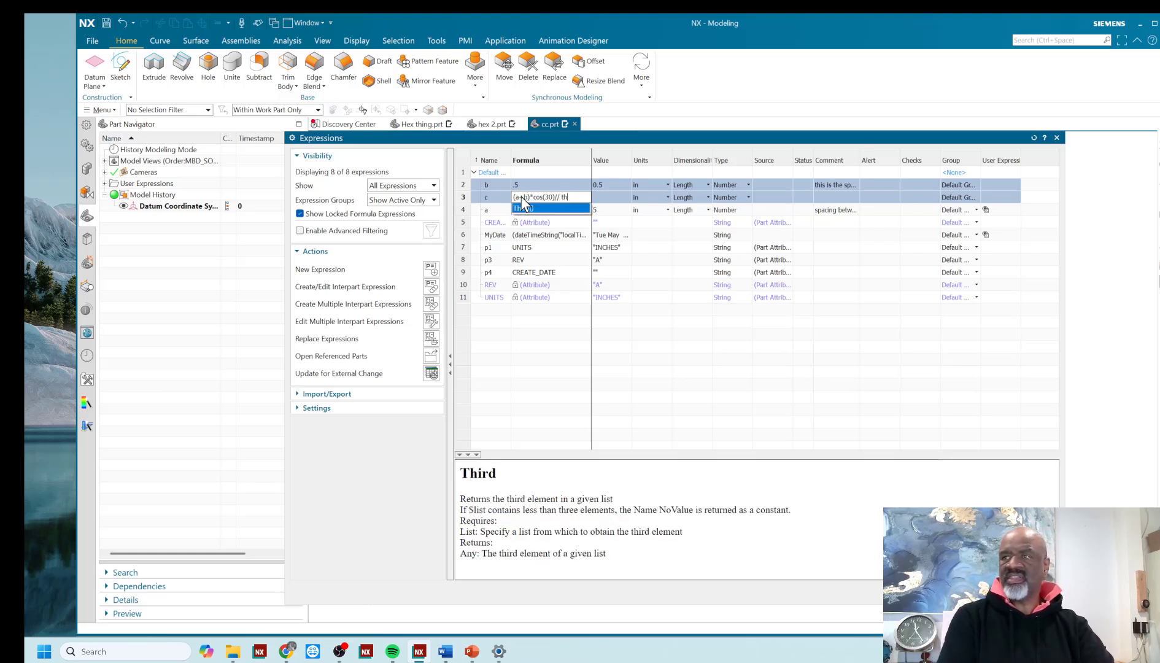
type("e spacin")
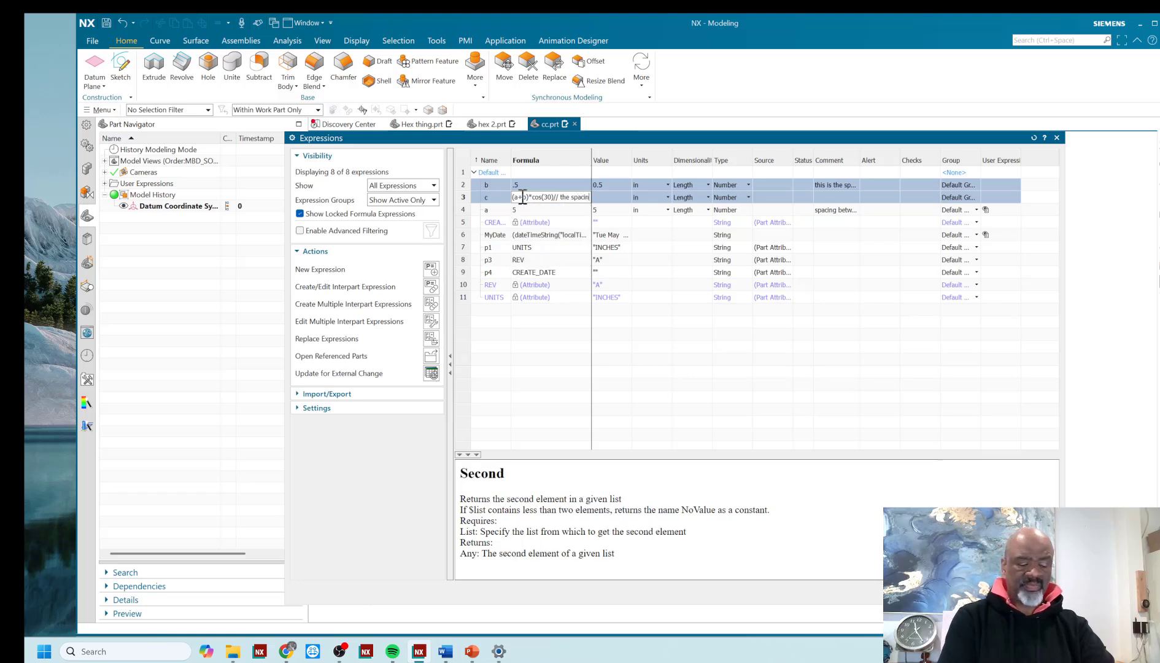
type("g between the ")
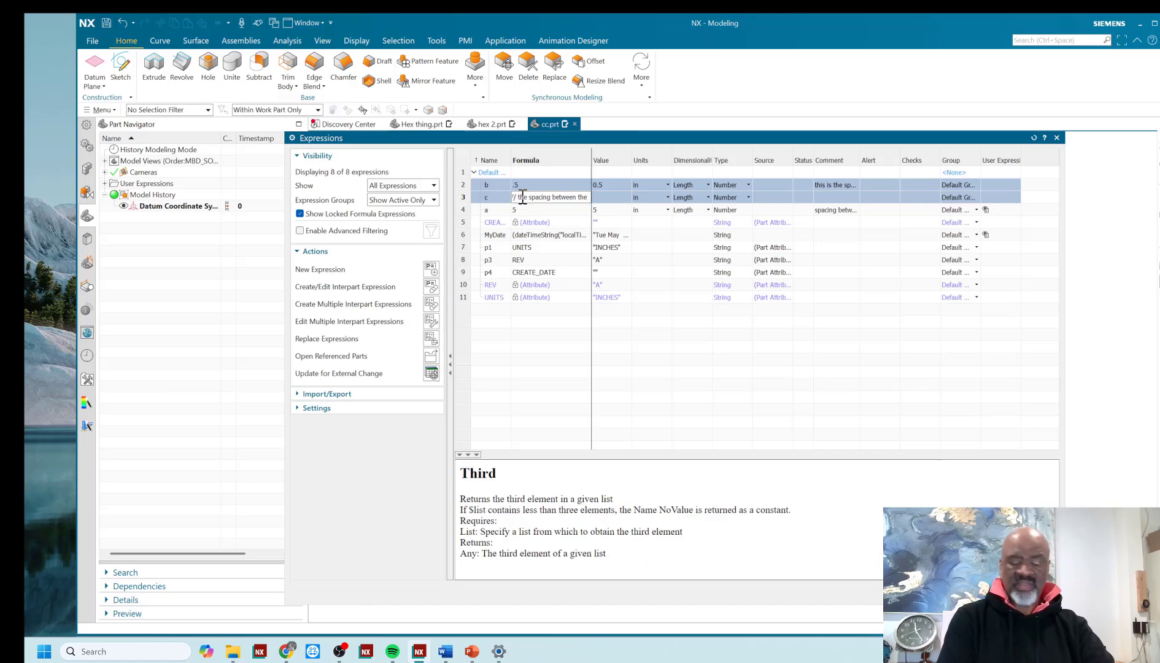
type("hex center")
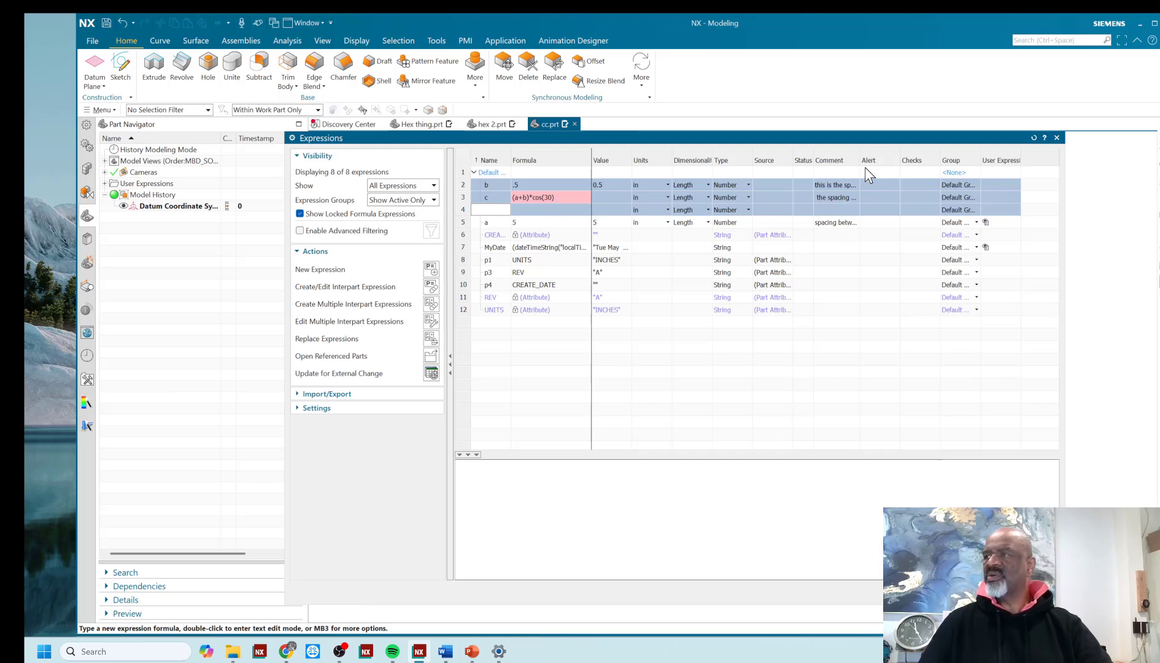
left_click(563, 196)
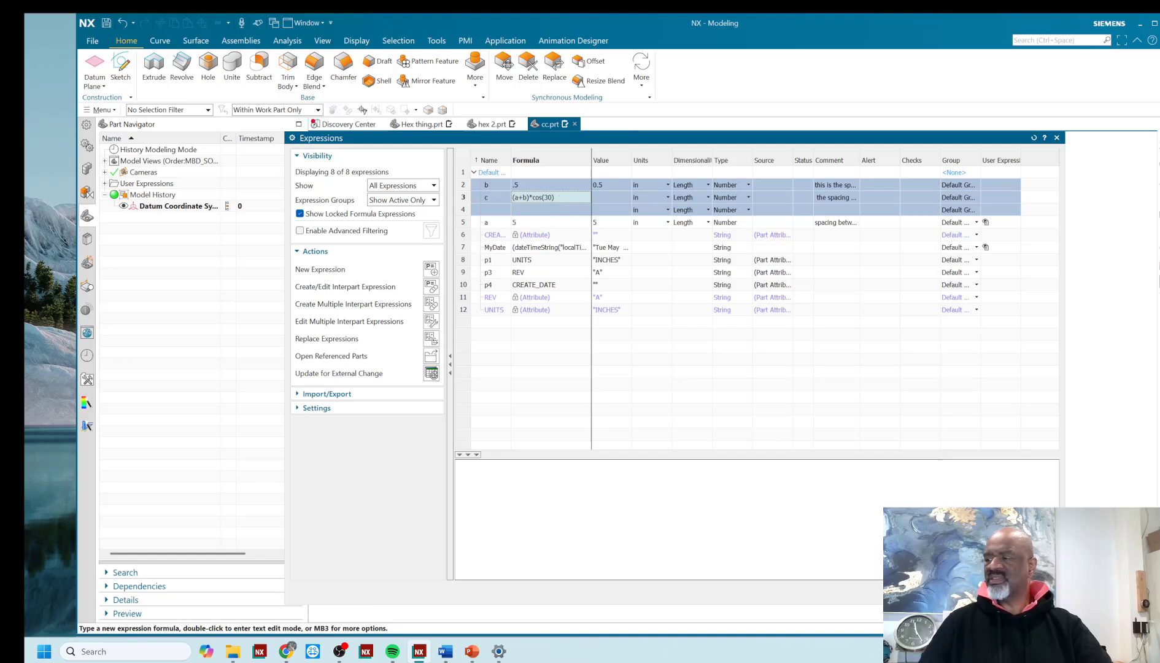
key("Return")
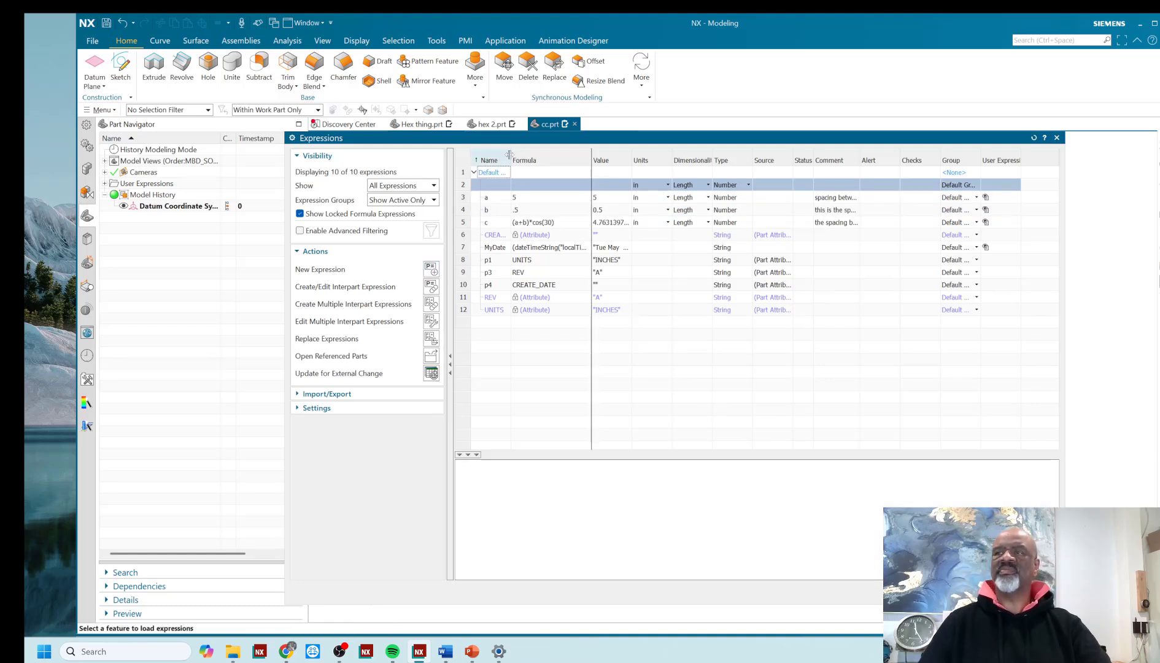
- Add expression d = (a+b)*sin(30), evaluating to 2.75
left_click(494, 184)
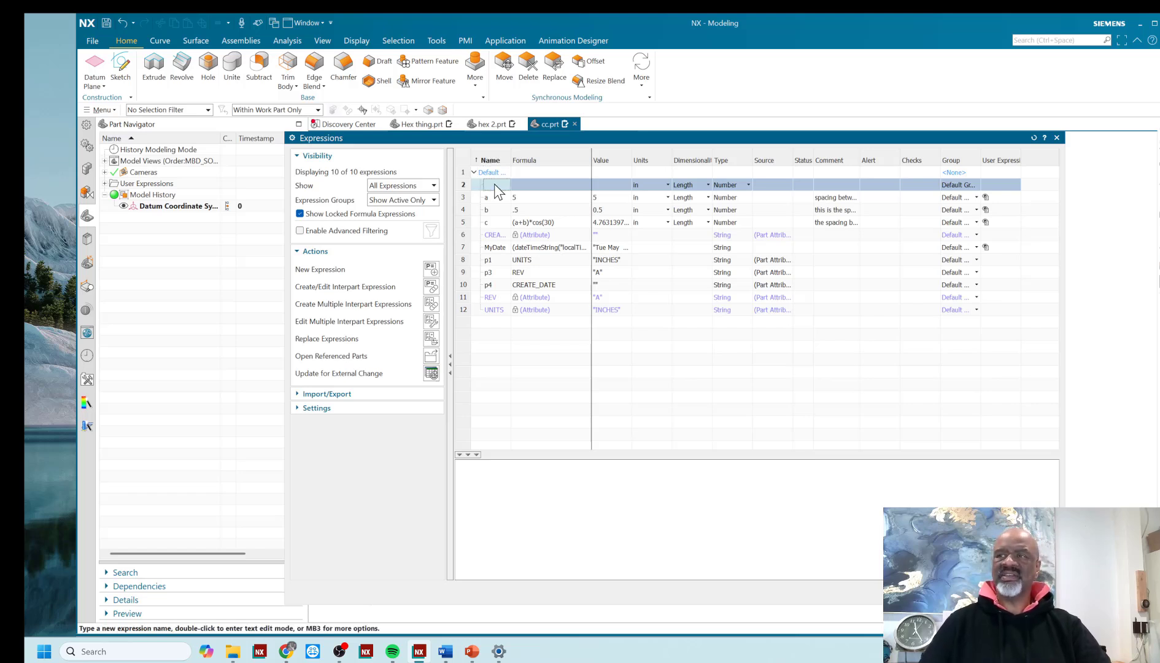
double_click(495, 185)
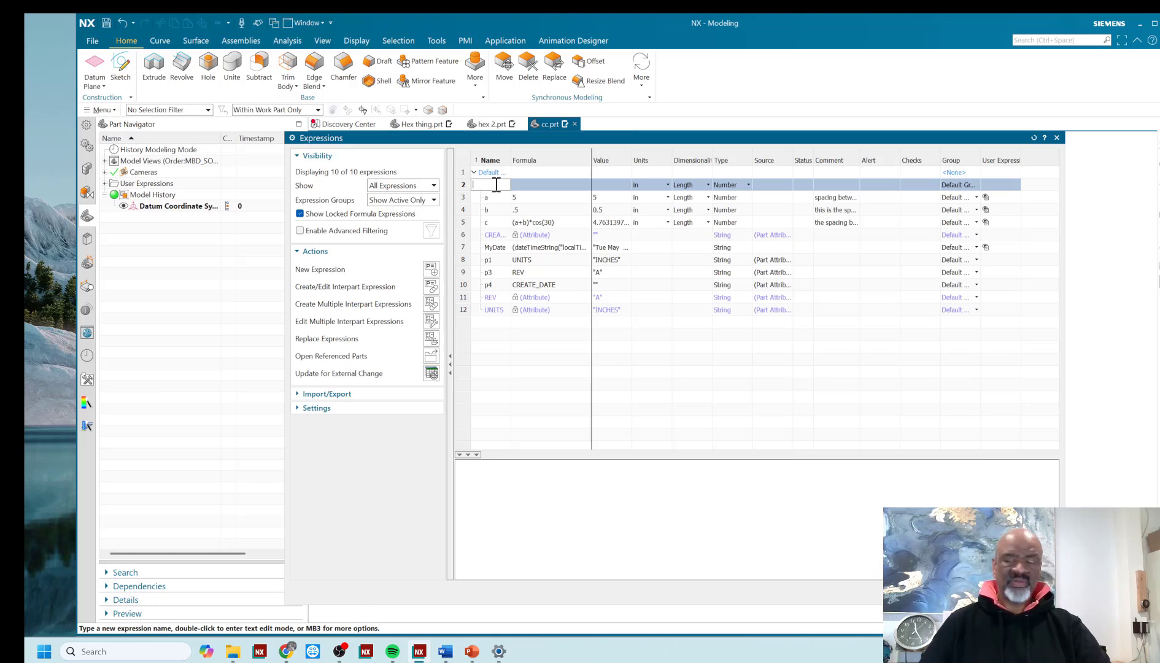
type("d")
left_click(525, 185)
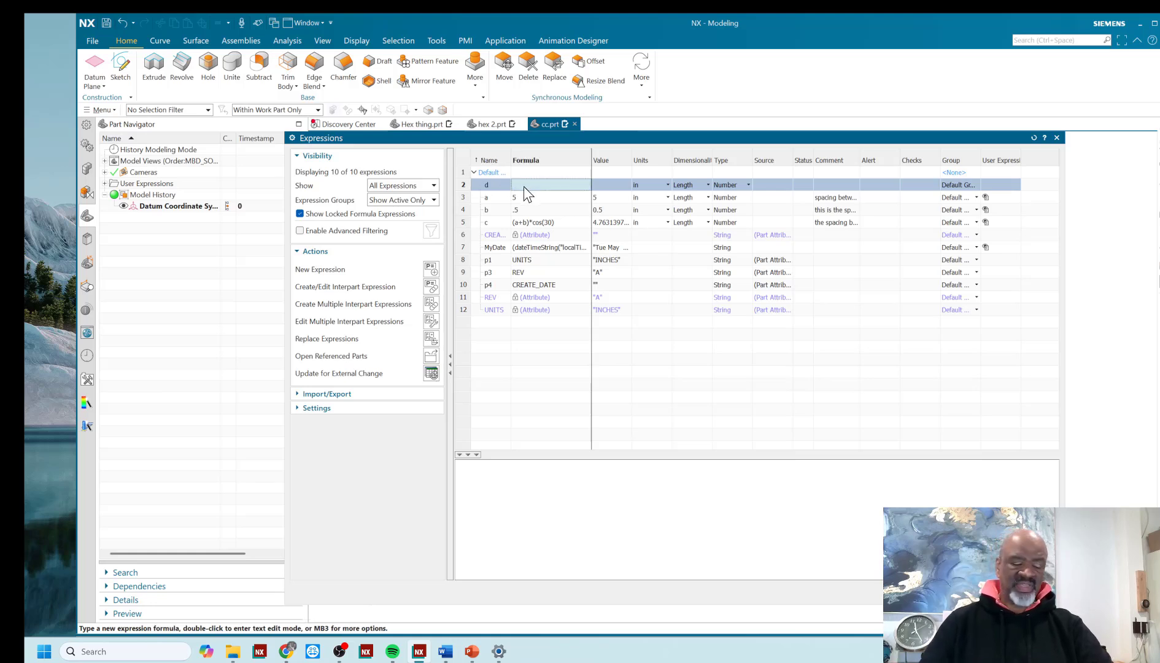
type("(a")
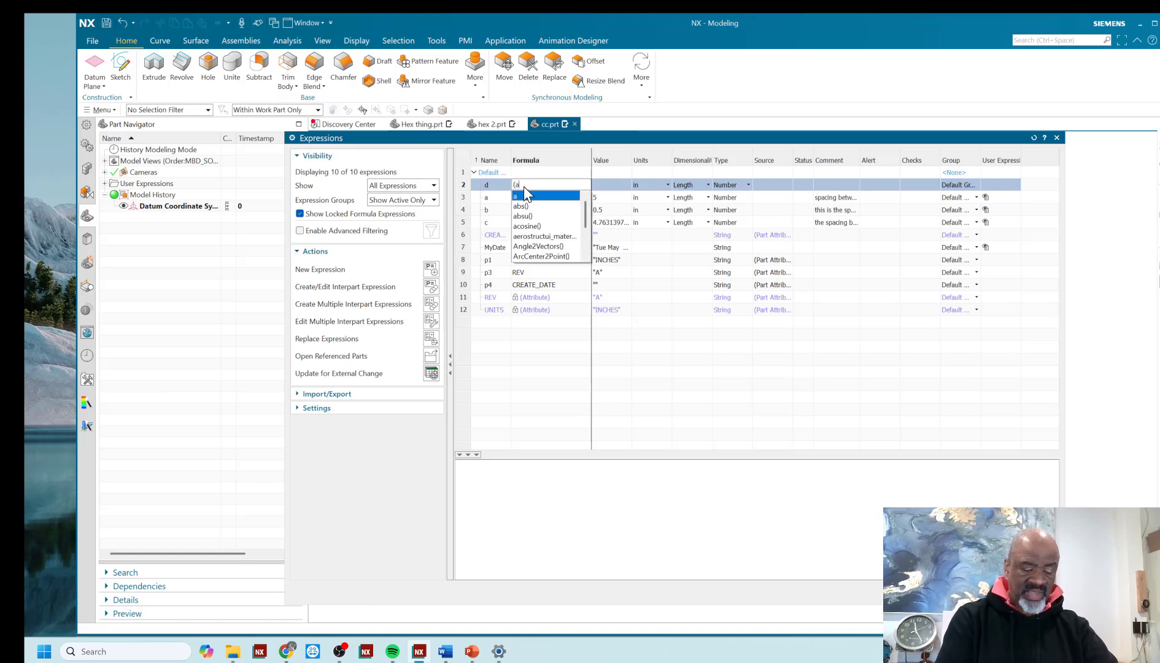
type("+")
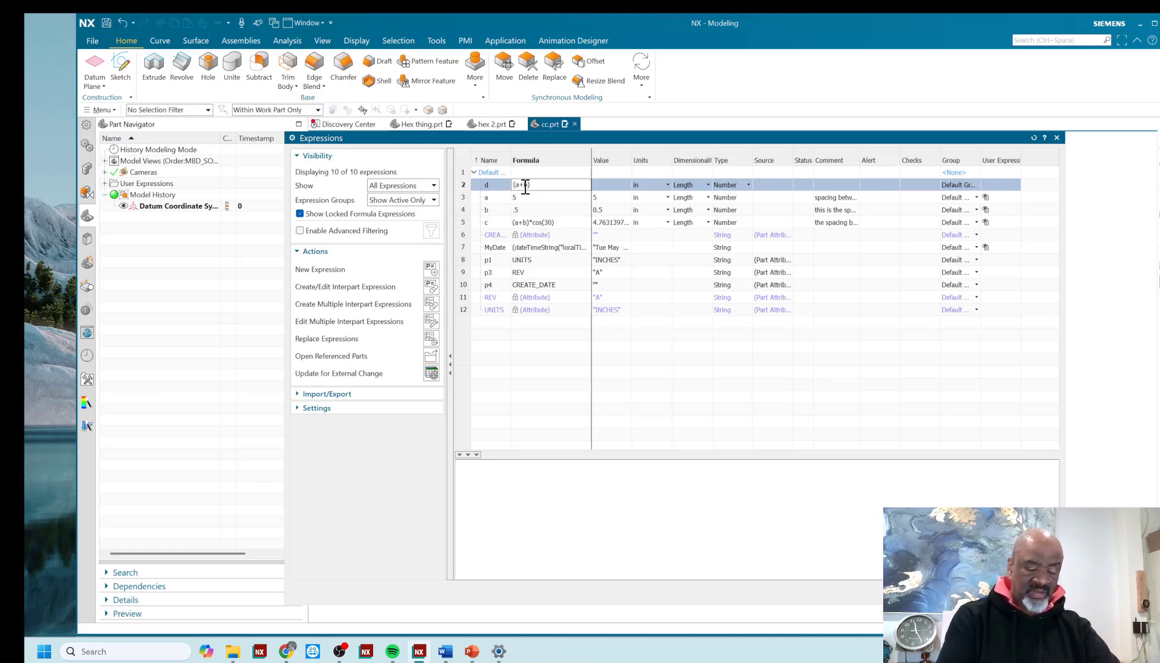
type("b)*sin")
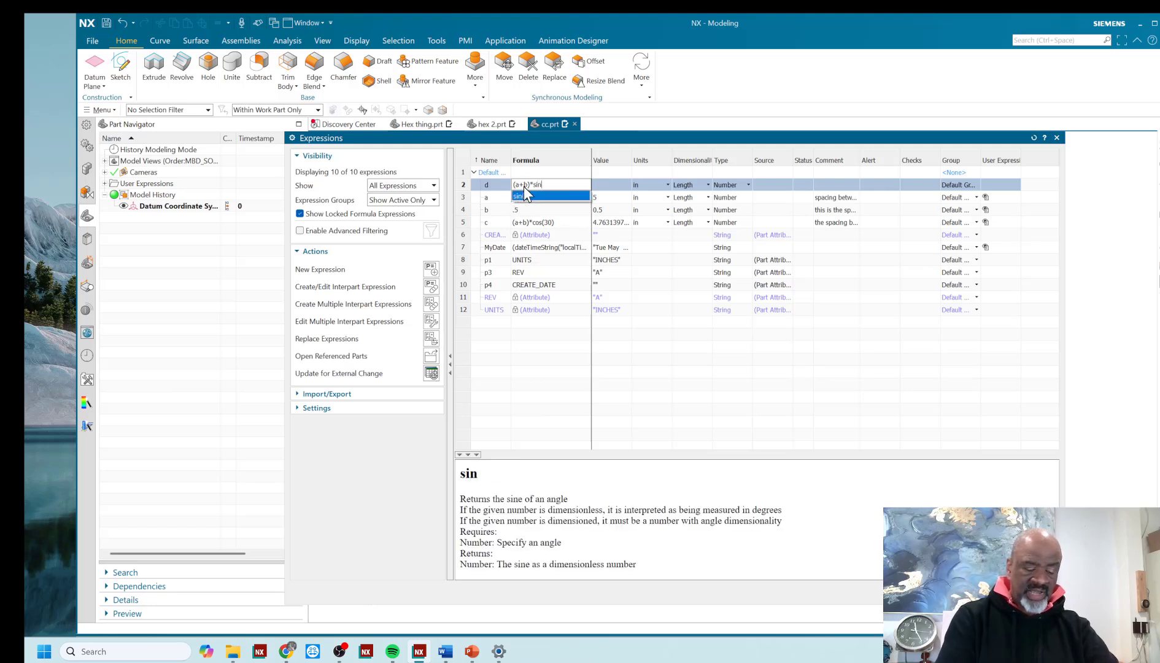
type("(30")
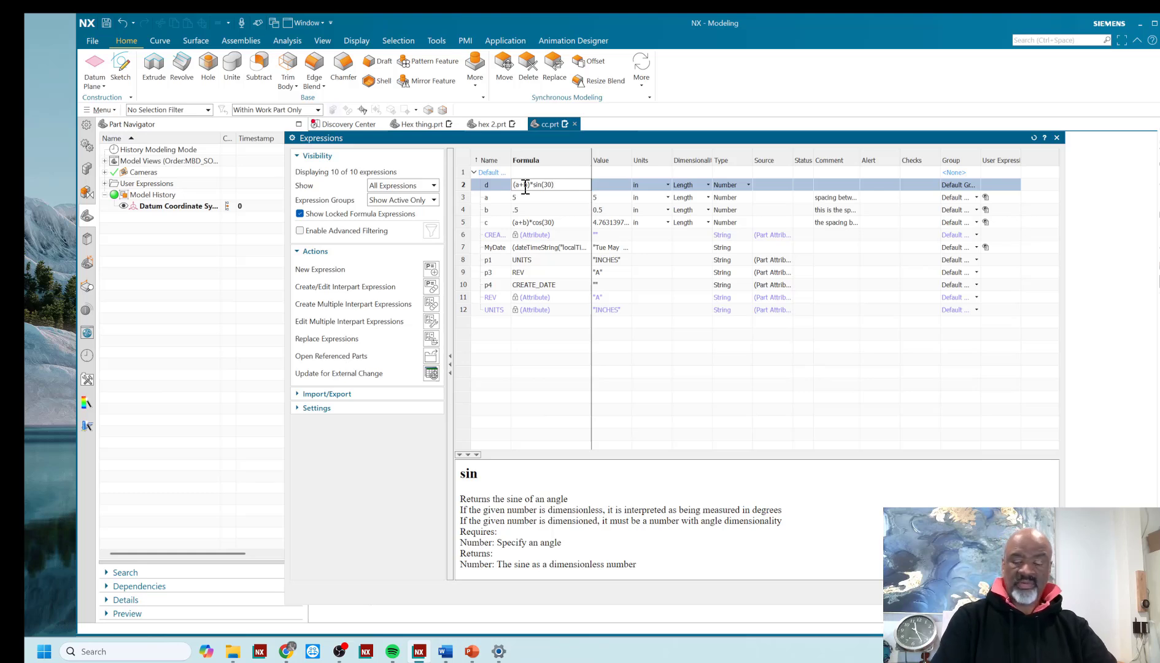
key("Return")
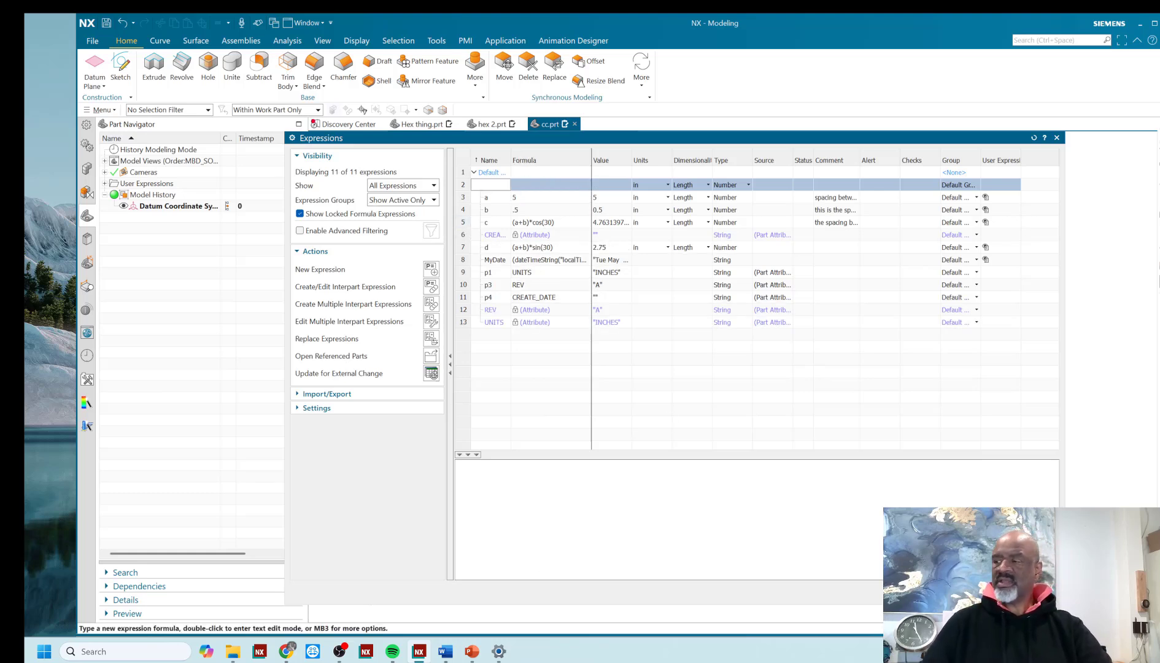
- Close the expressions list and start a new sketch on the Top datum plane
middle_click(583, 463)
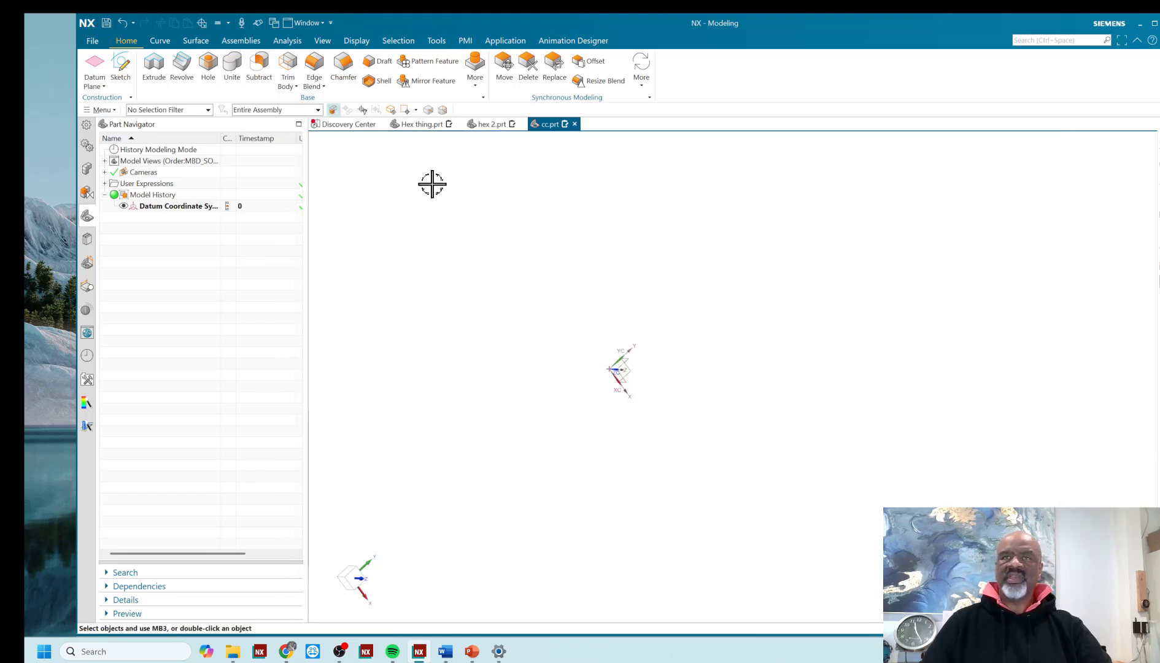
mouse_move(459, 207)
middle_mouse_down()
mouse_move(493, 257)
mouse_move(431, 225)
mouse_move(484, 264)
mouse_move(454, 217)
mouse_move(457, 236)
middle_mouse_up()
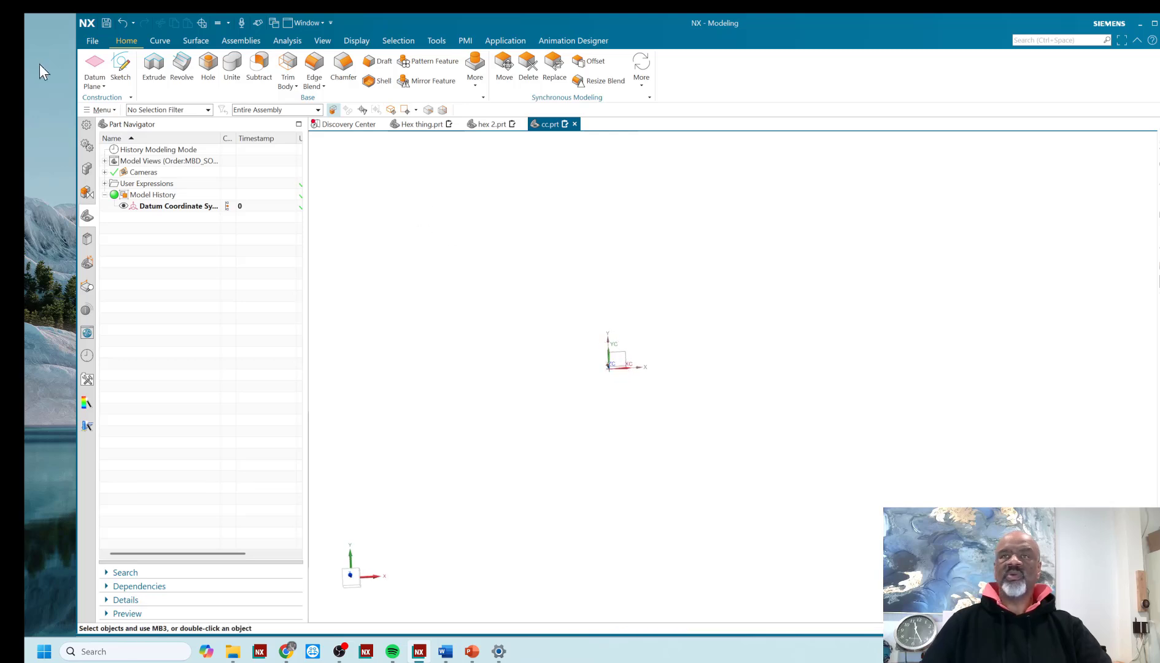
left_click(120, 66)
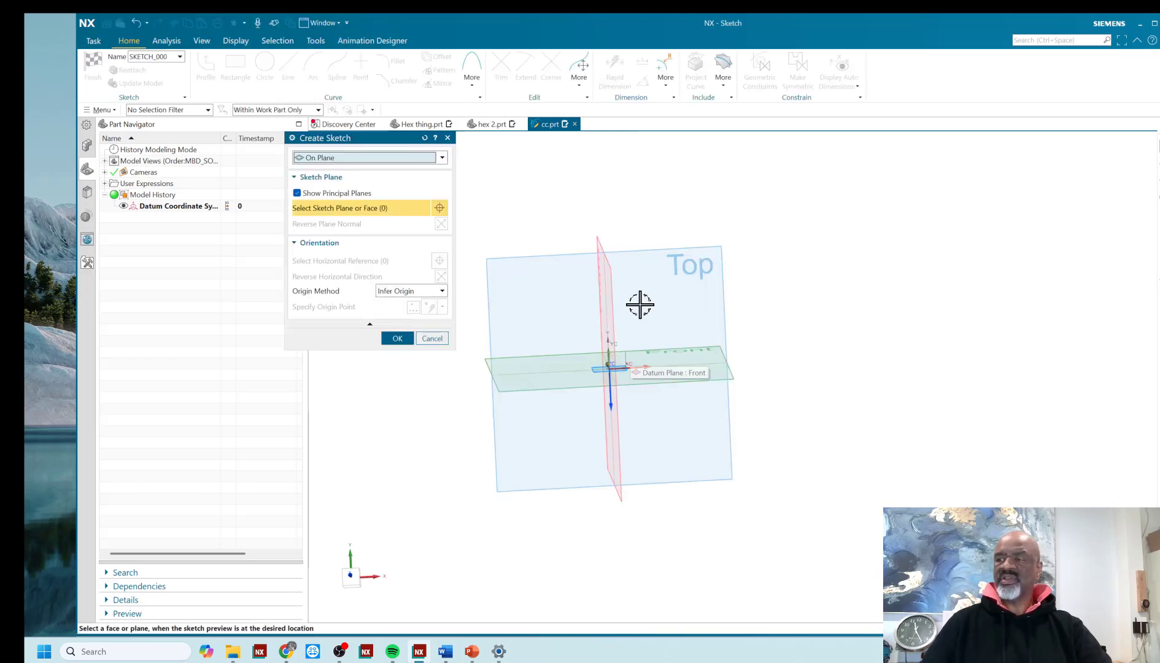
left_click(647, 252)
left_click(399, 338)
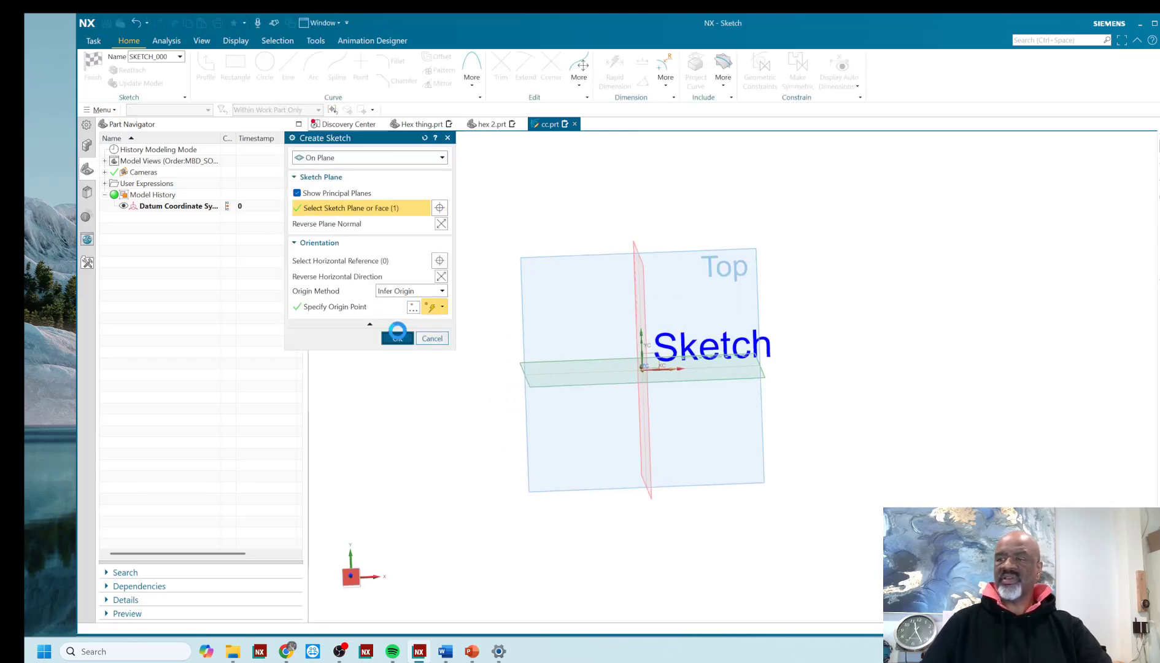
- Draw a six-sided regular polygon centred on the sketch origin
left_click(472, 73)
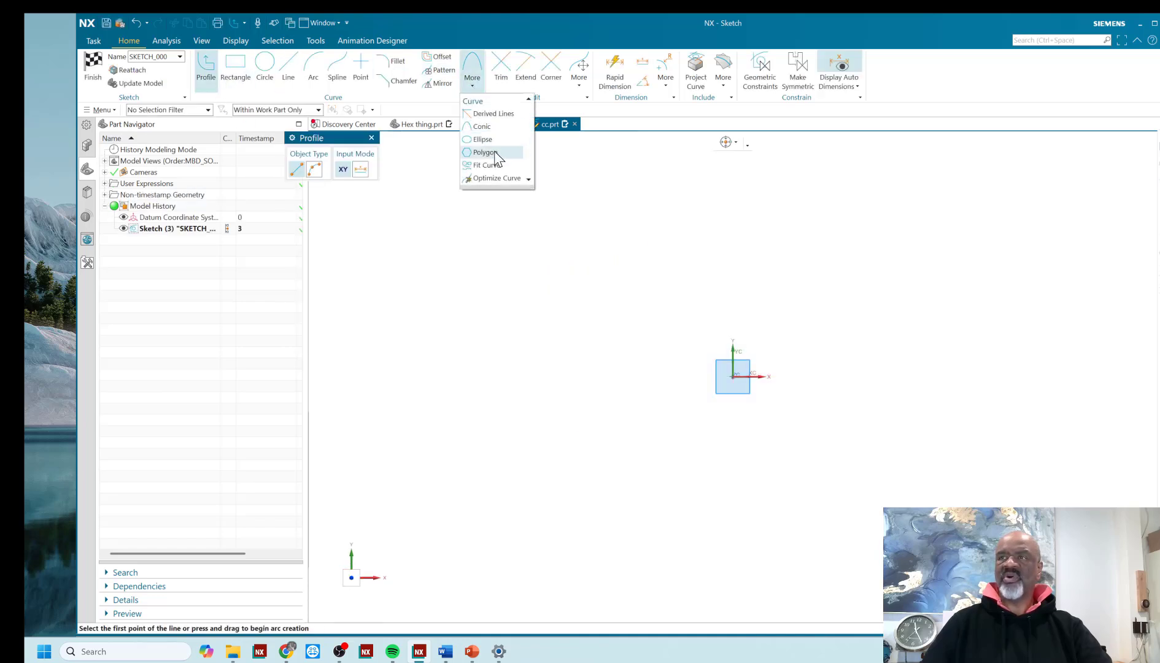
left_click(485, 153)
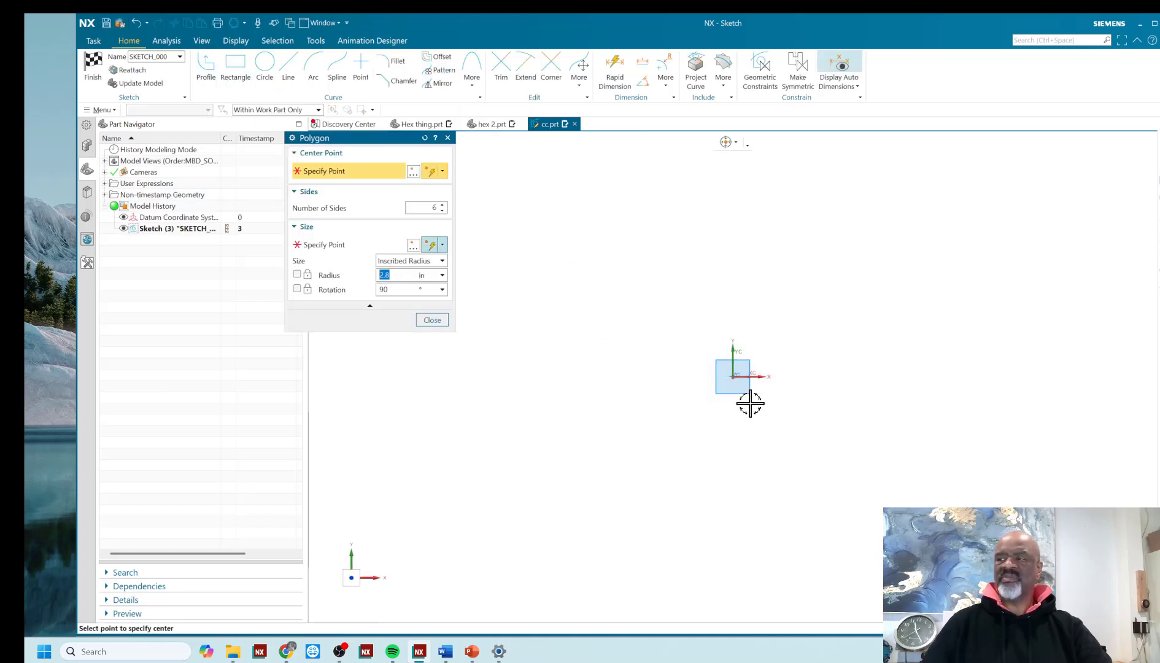
left_click(733, 376)
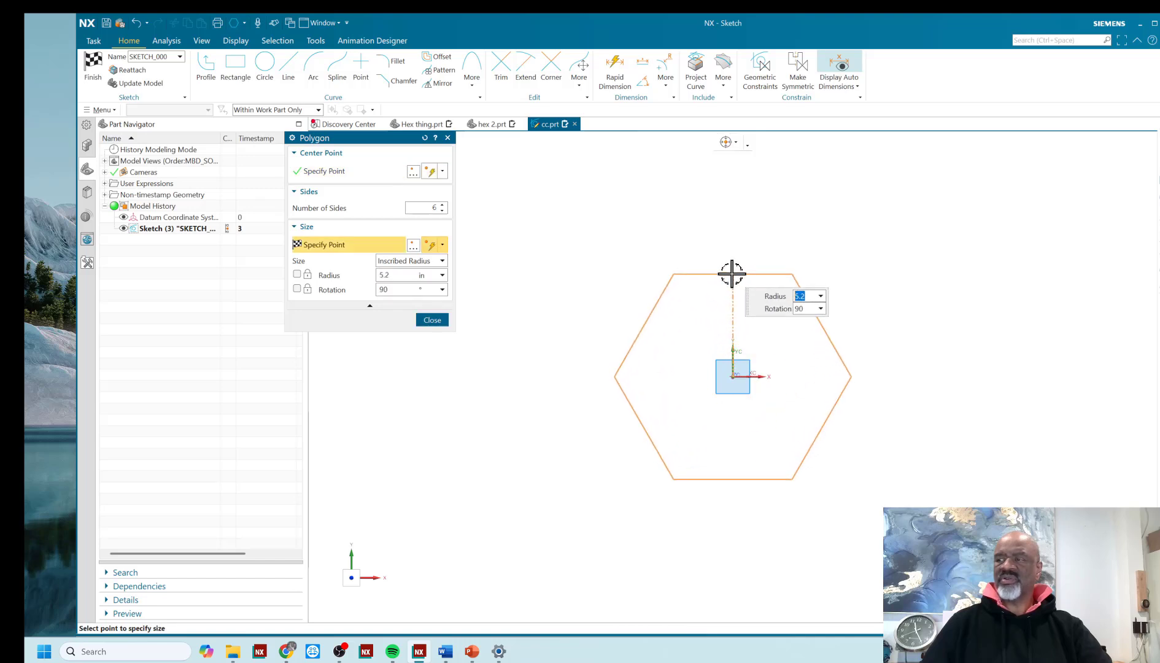
left_click(733, 272)
left_click(432, 320)
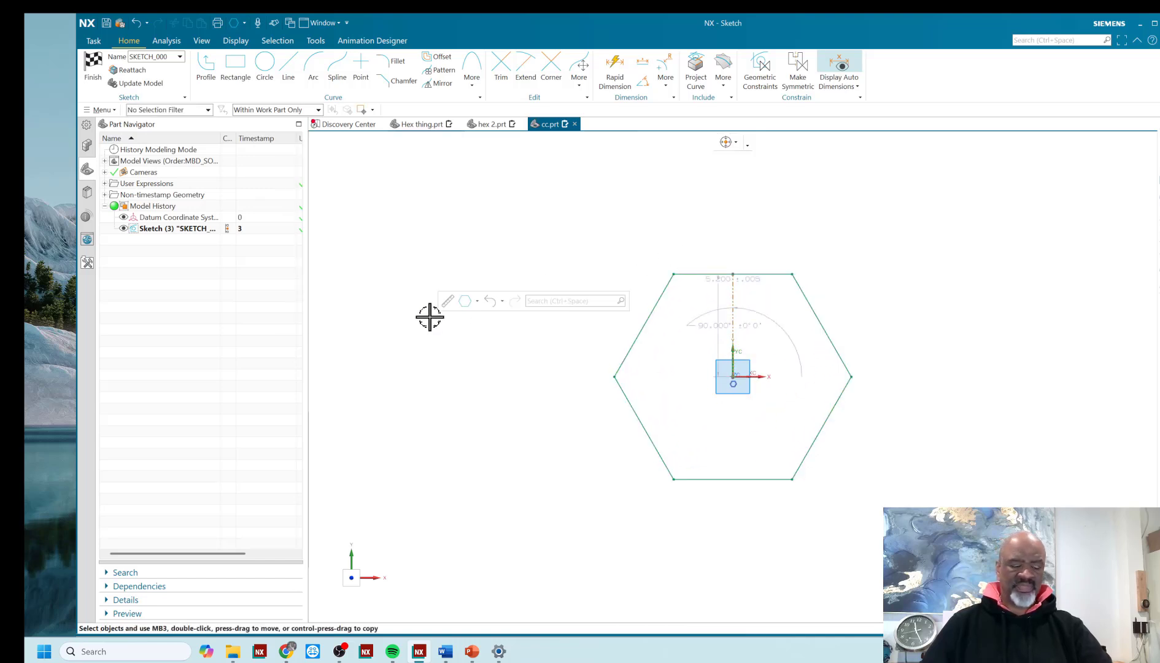
key("c")
left_click(303, 189)
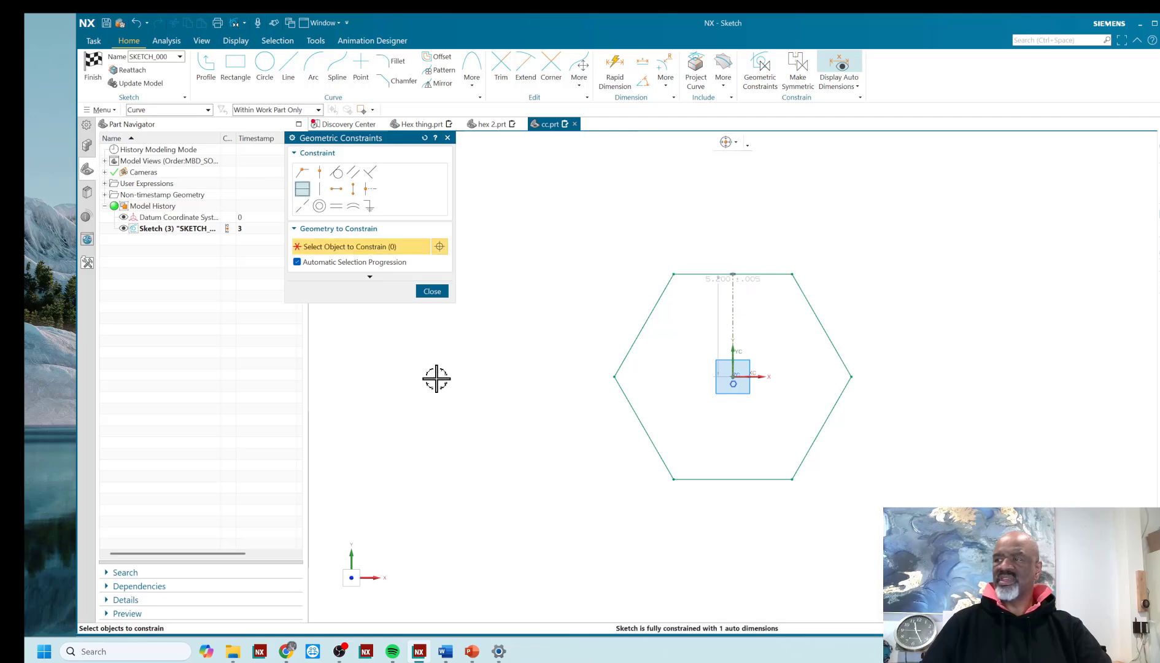
left_click(432, 291)
middle_click_drag(705, 283, 531, 280, "shift")
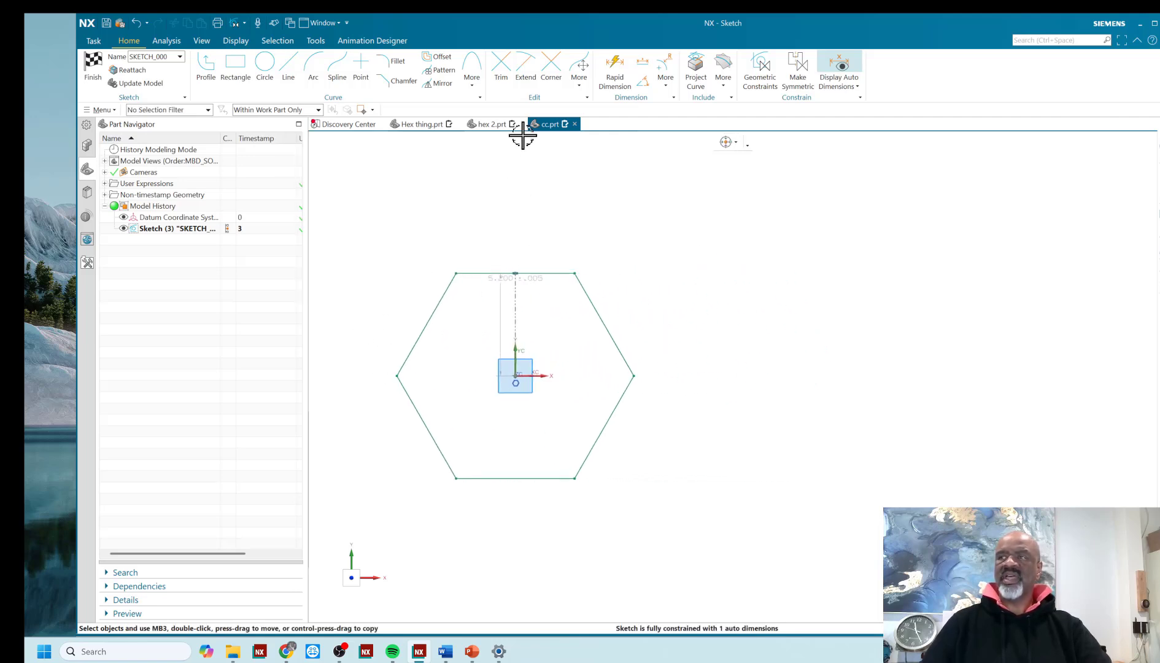
- Dimension the hexagon across flats as expression a and finish the sketch
left_click(612, 71)
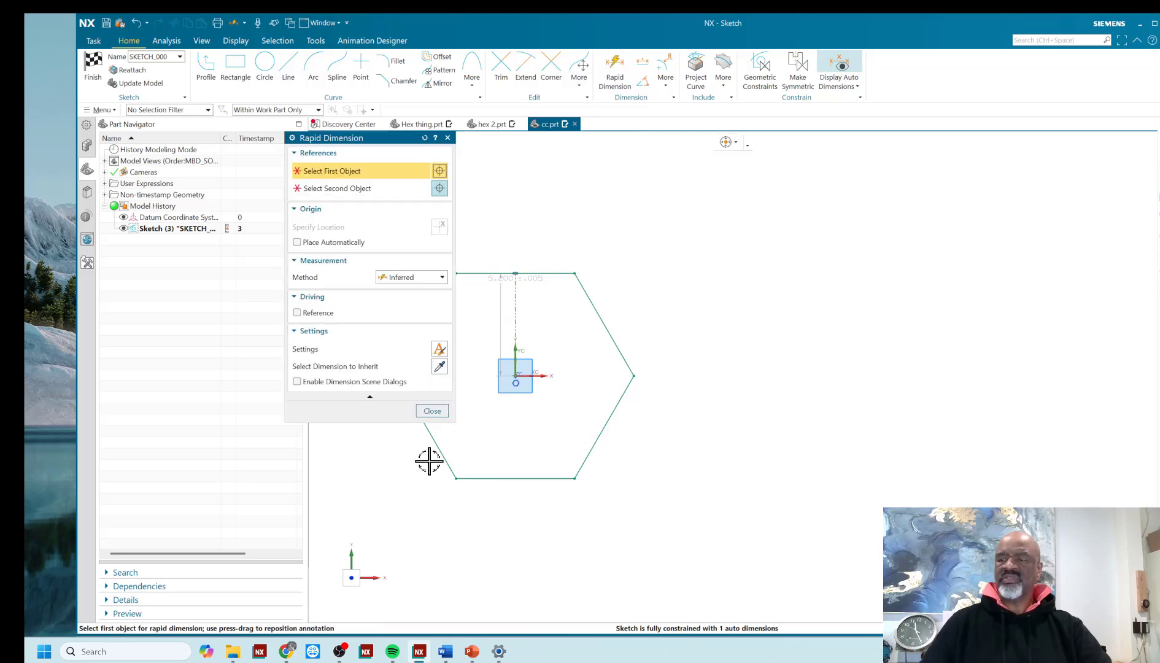
left_click(456, 478)
left_click(516, 383)
left_click(620, 346)
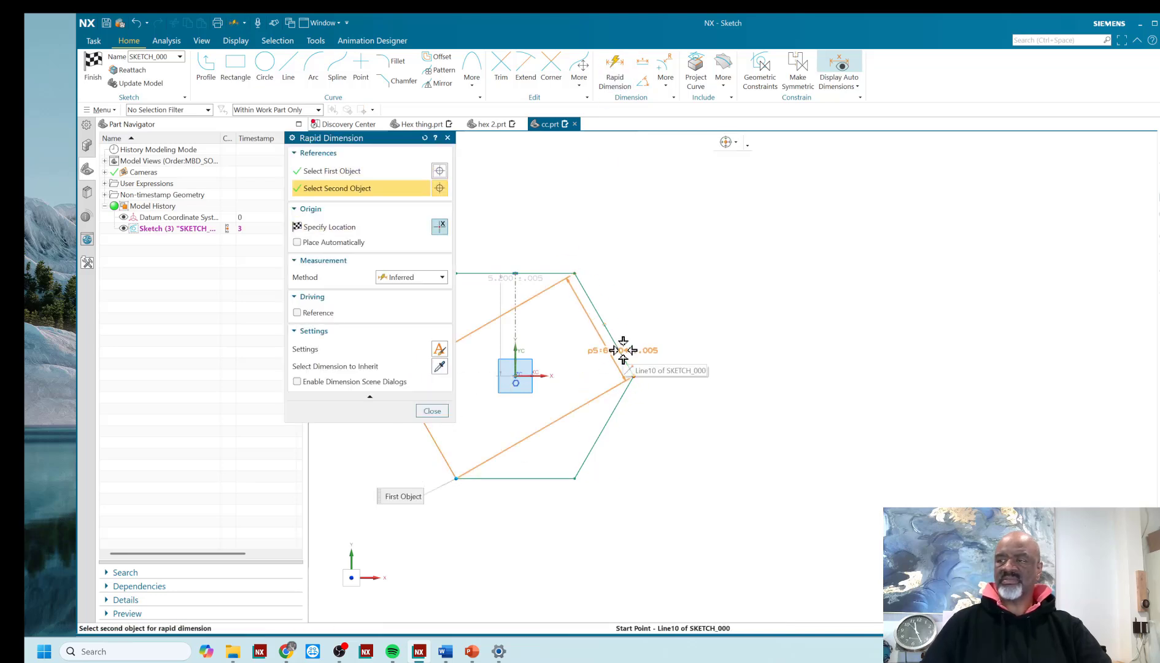
left_click(653, 529)
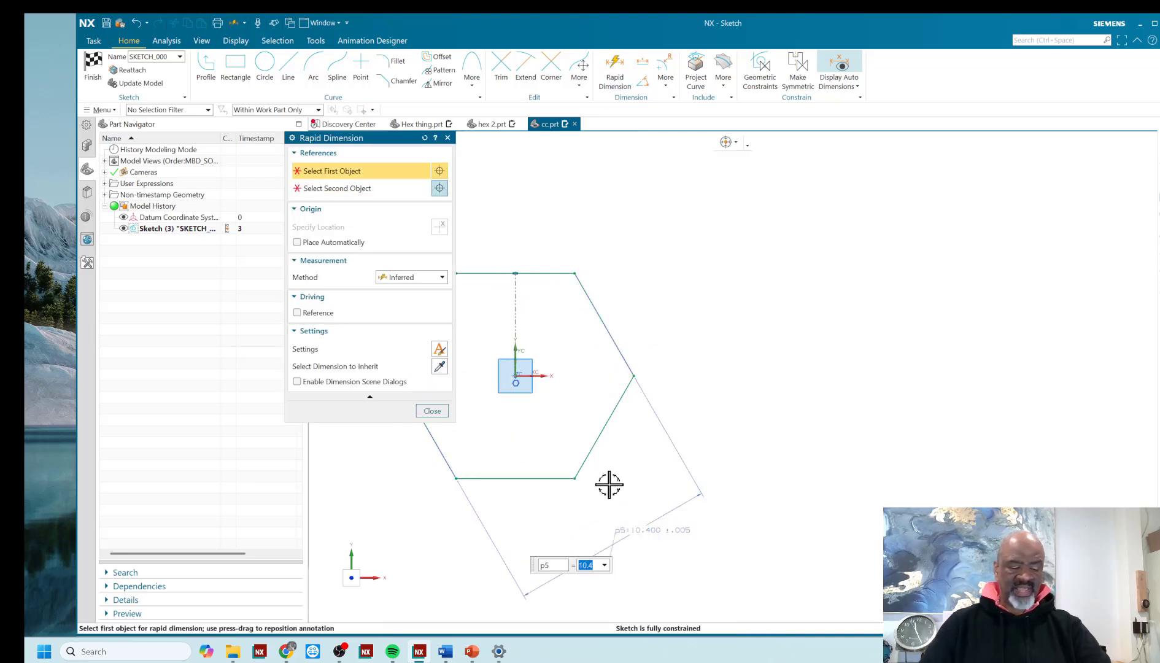
type("a")
key("Return")
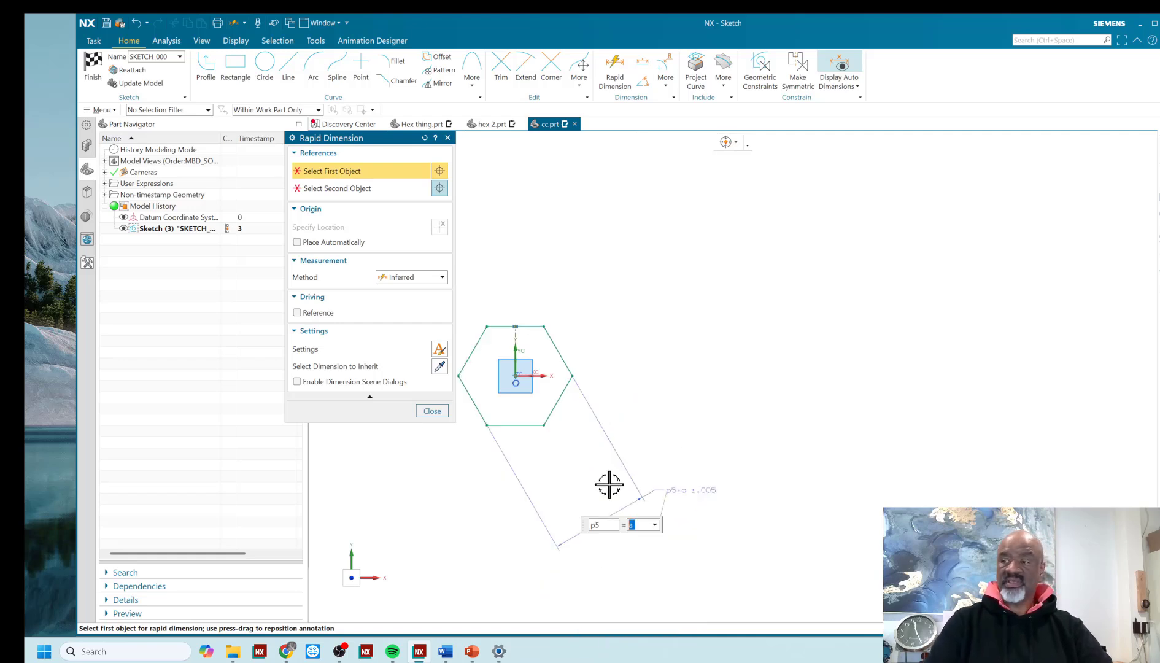
left_click(432, 410)
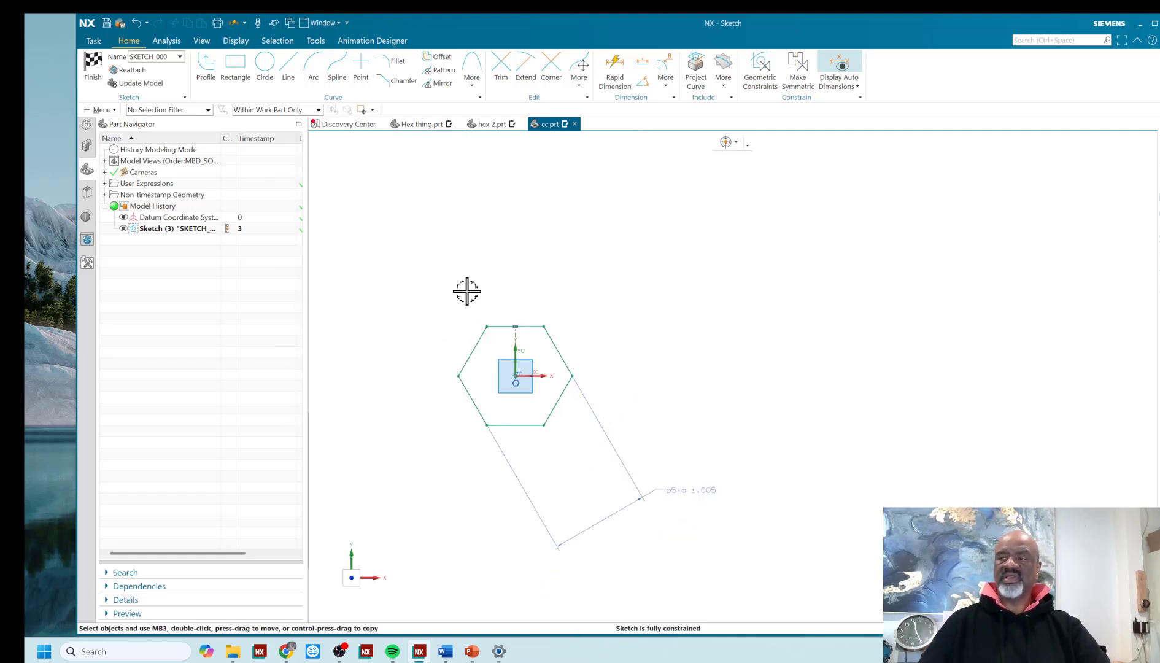
left_click(94, 69)
middle_click_drag(725, 295, 655, 296, "shift")
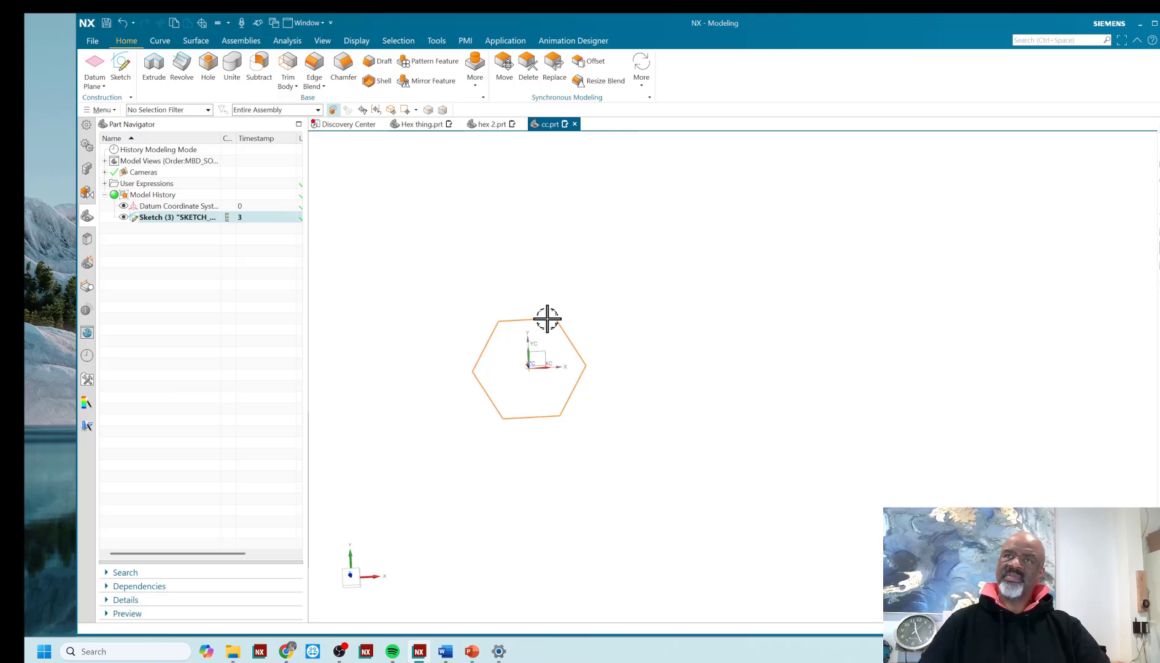
key("Escape")
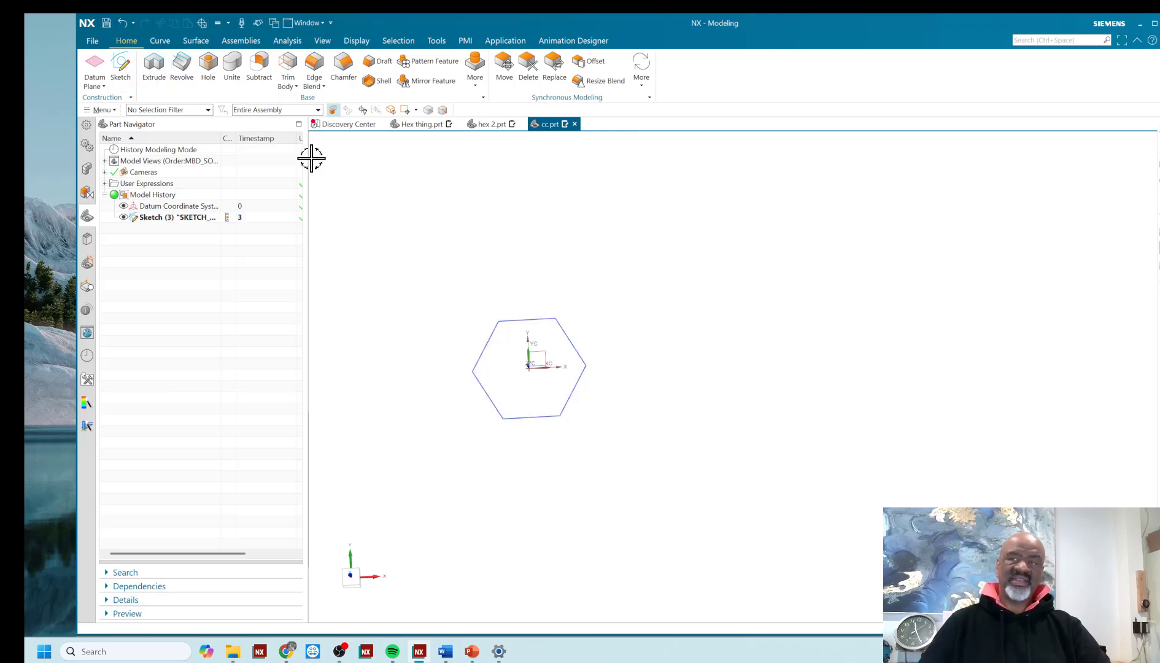
left_click(475, 69)
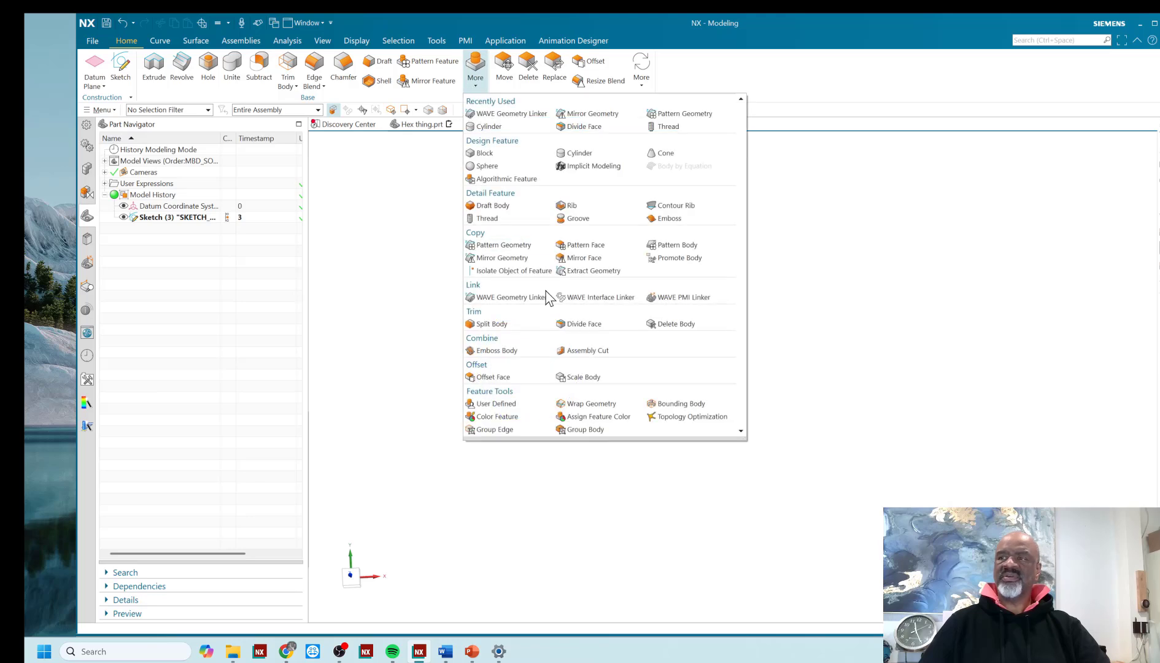
left_click(513, 246)
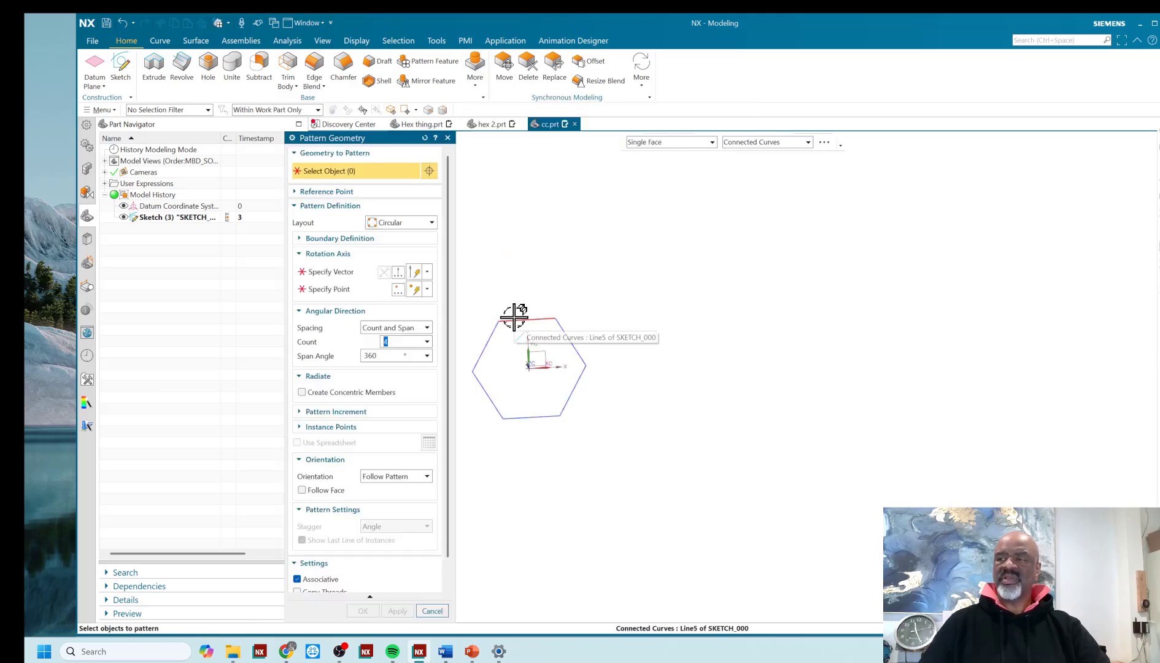
left_click(515, 316)
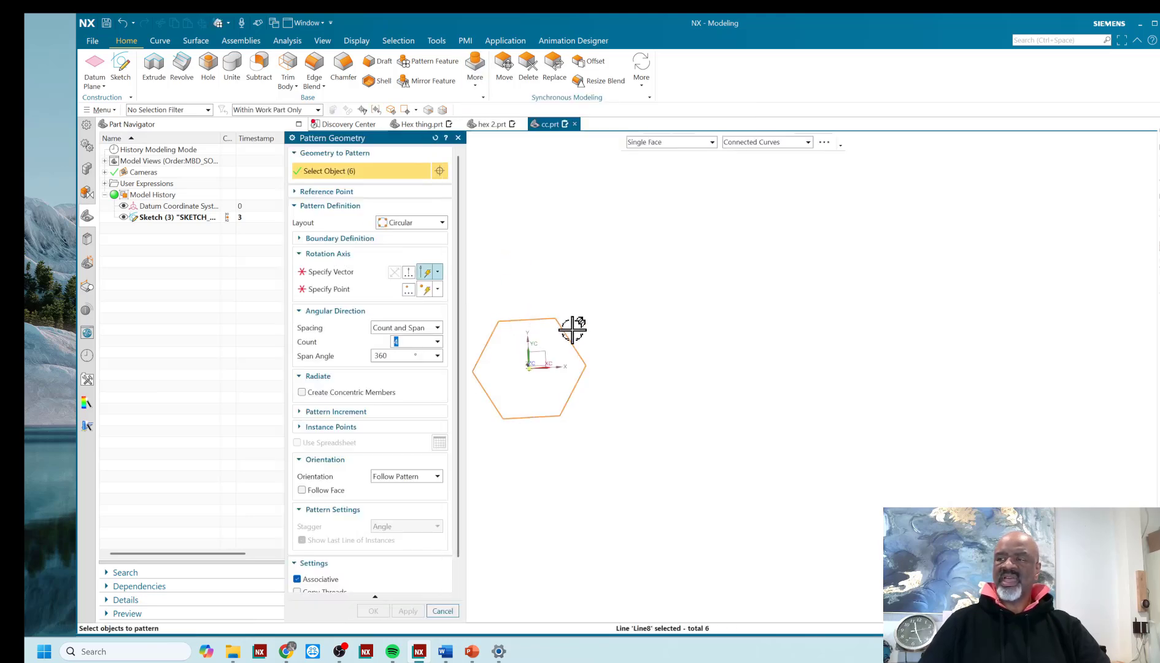
left_click(440, 225)
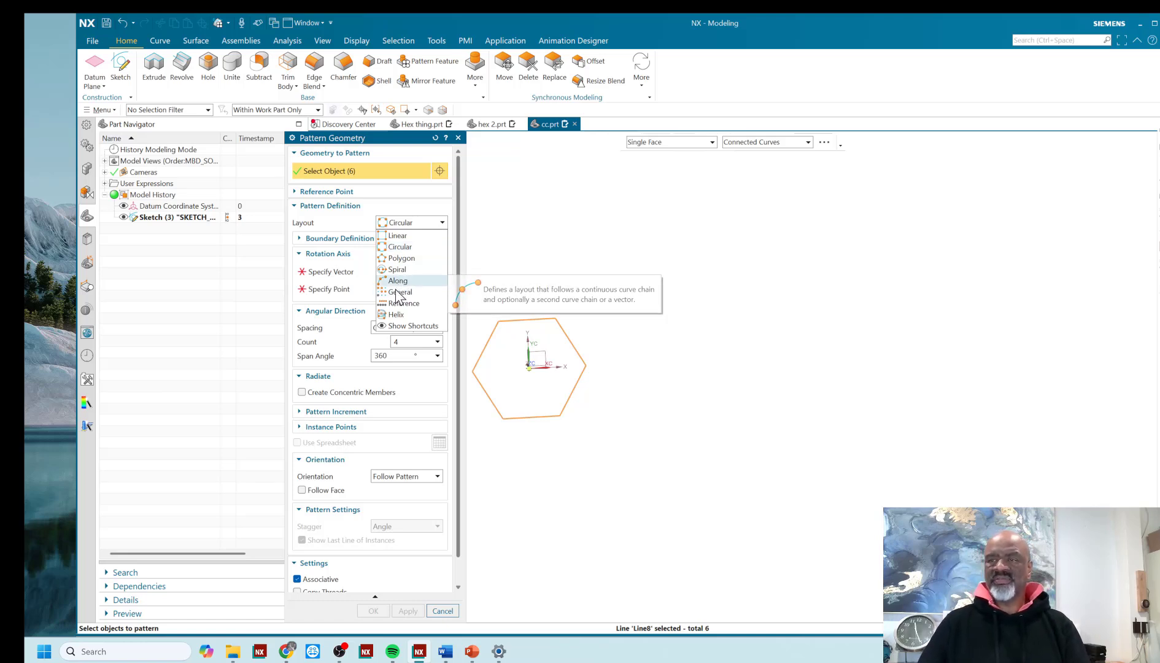
left_click(452, 615)
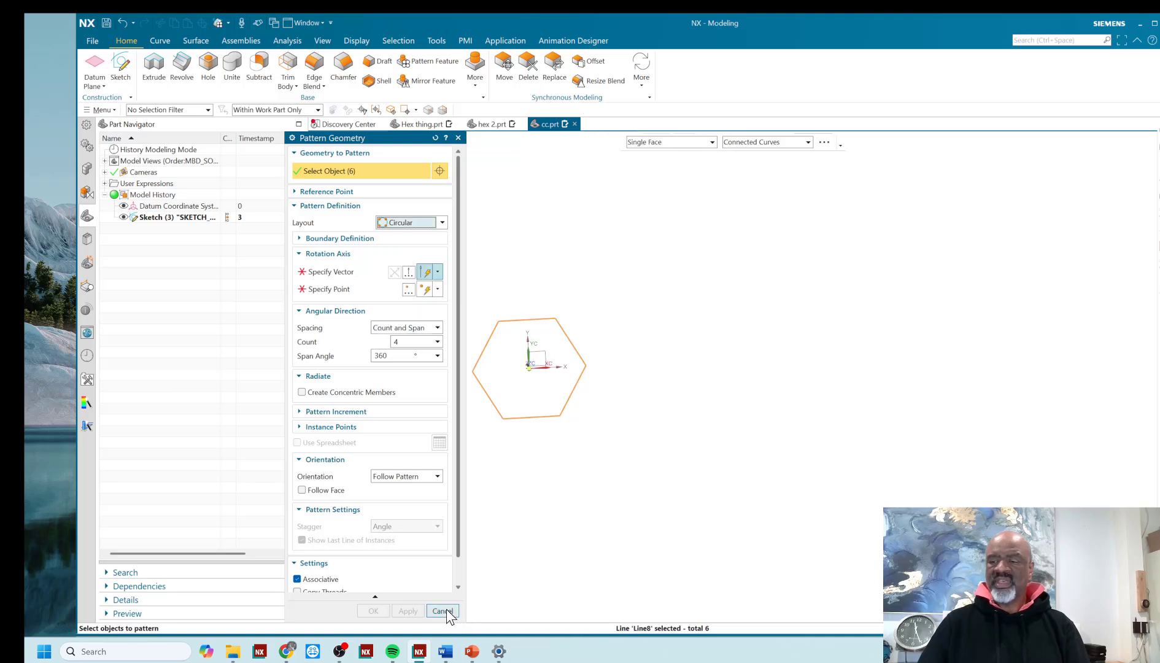
left_click(439, 611)
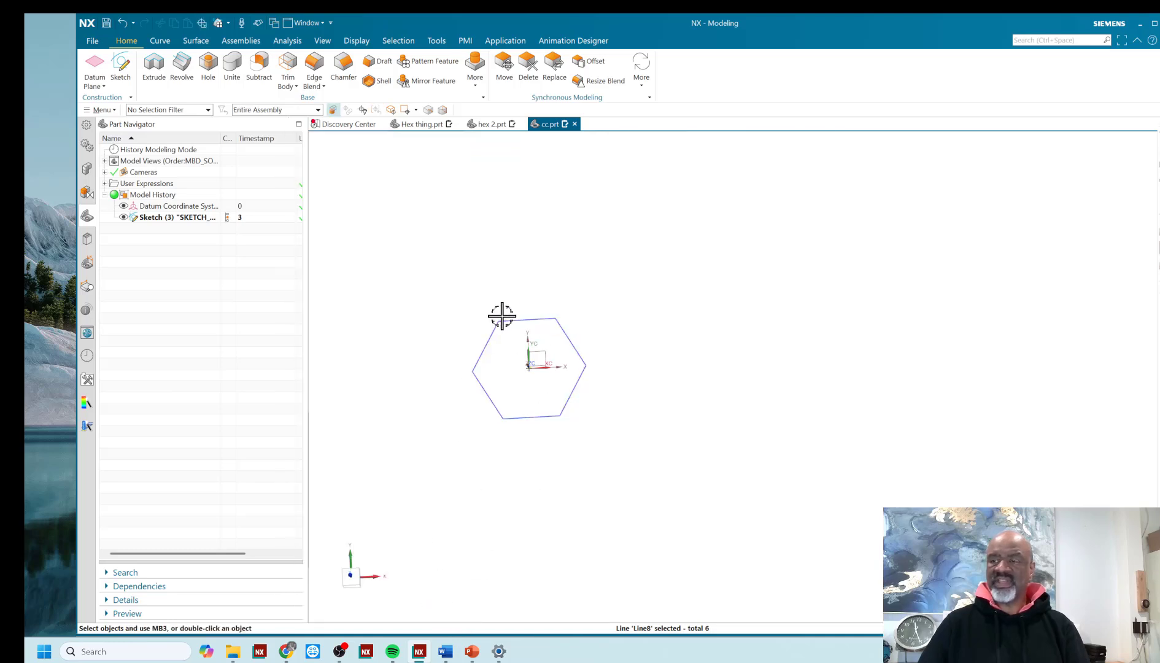
double_click(517, 317)
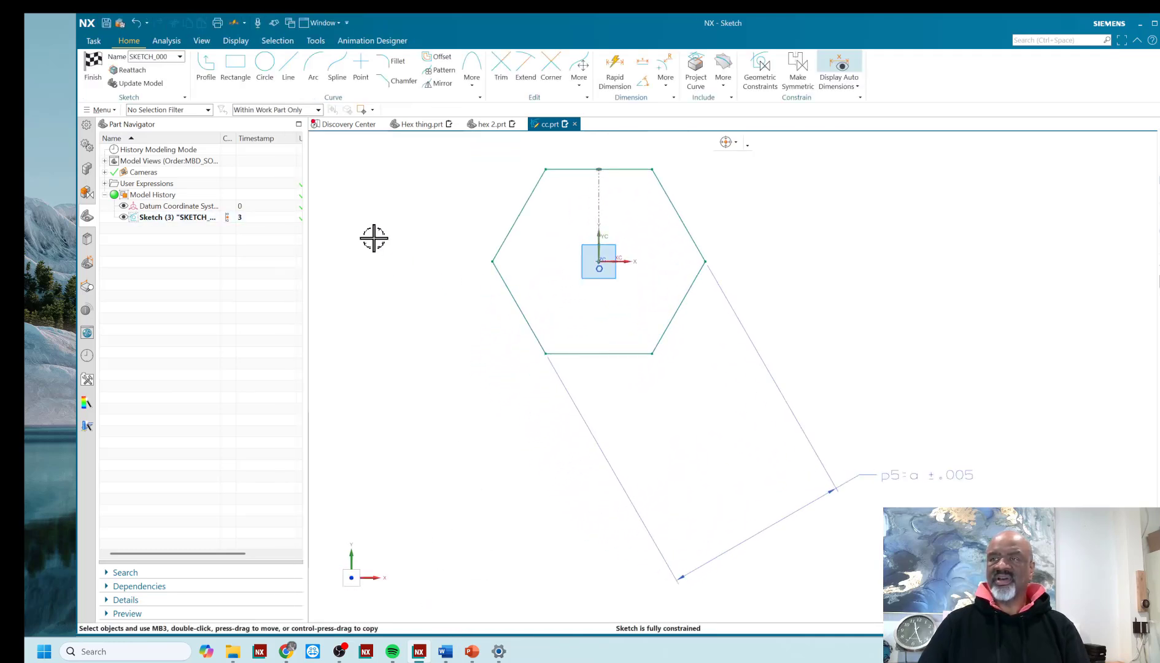
left_click(441, 71)
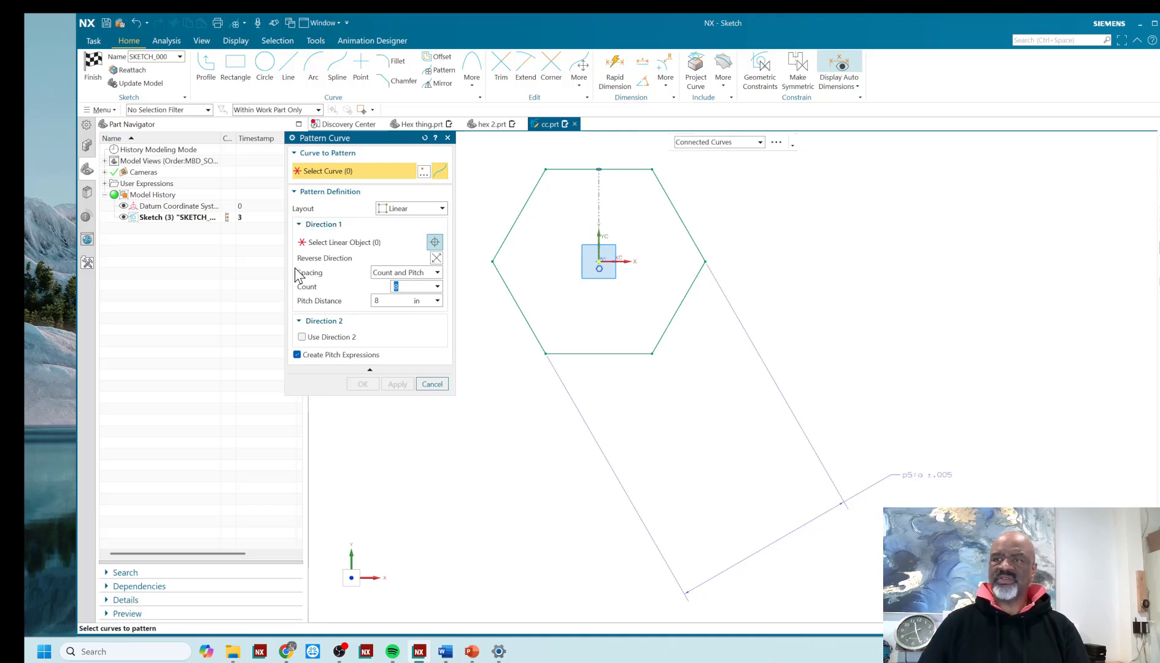
left_click(431, 385)
scroll(396, 426, "down", 3)
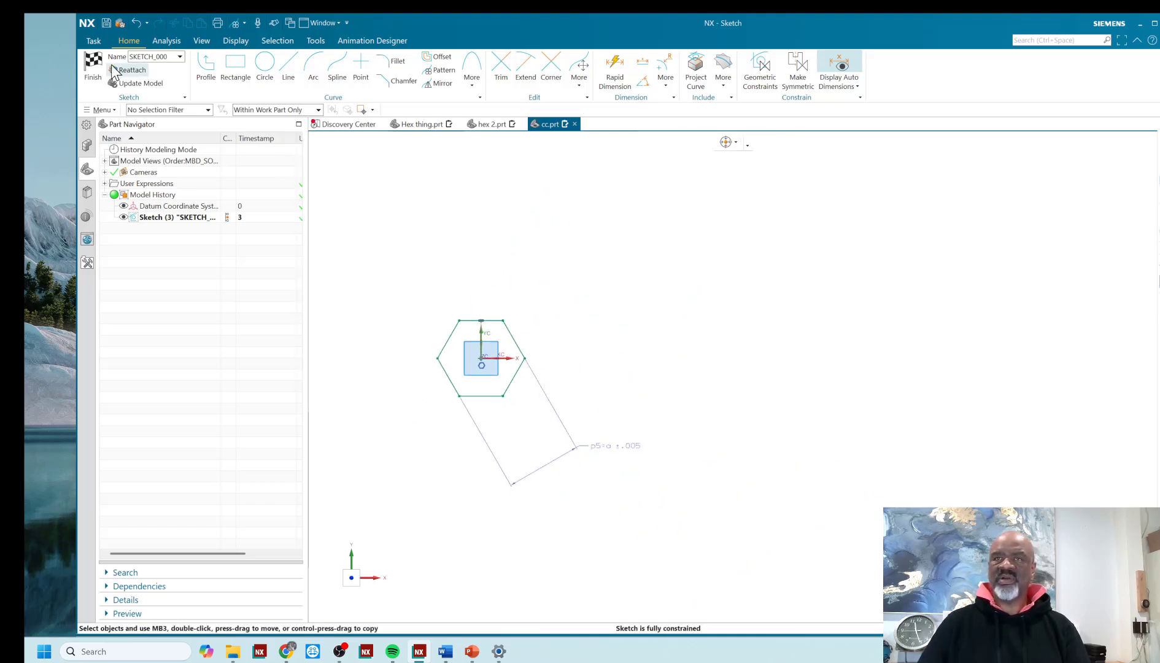
left_click(93, 67)
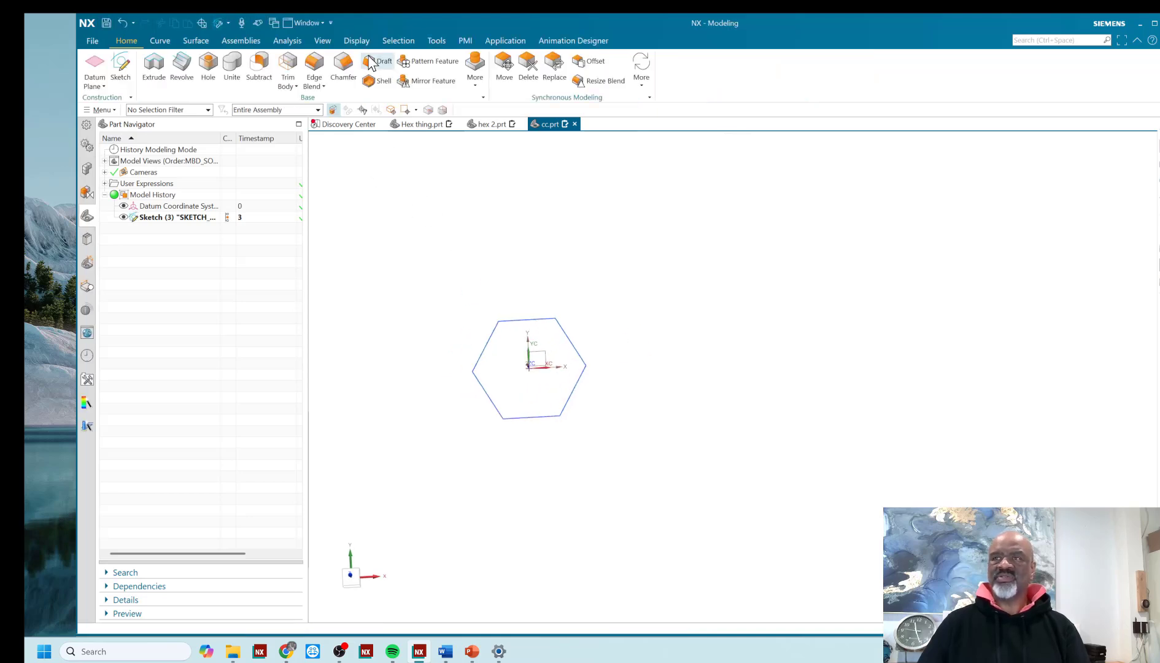
- Start a Linear Pattern Geometry of the hexagon along X with pitch formula c
left_click(479, 84)
left_click(504, 245)
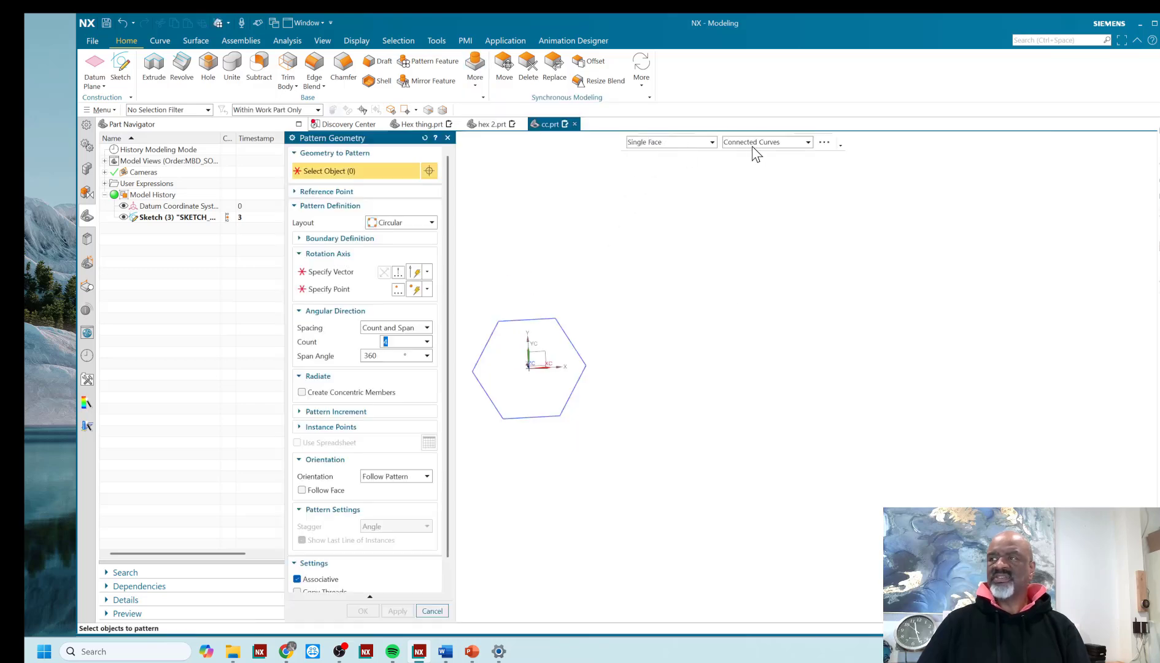
left_click(566, 336)
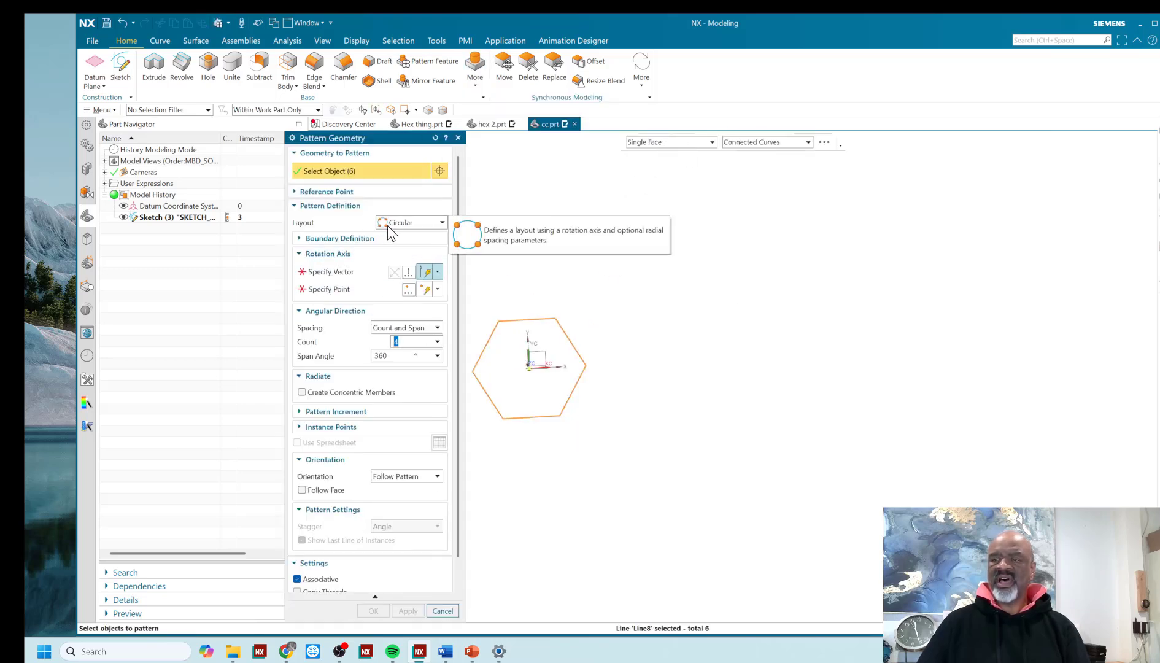
left_click(411, 222)
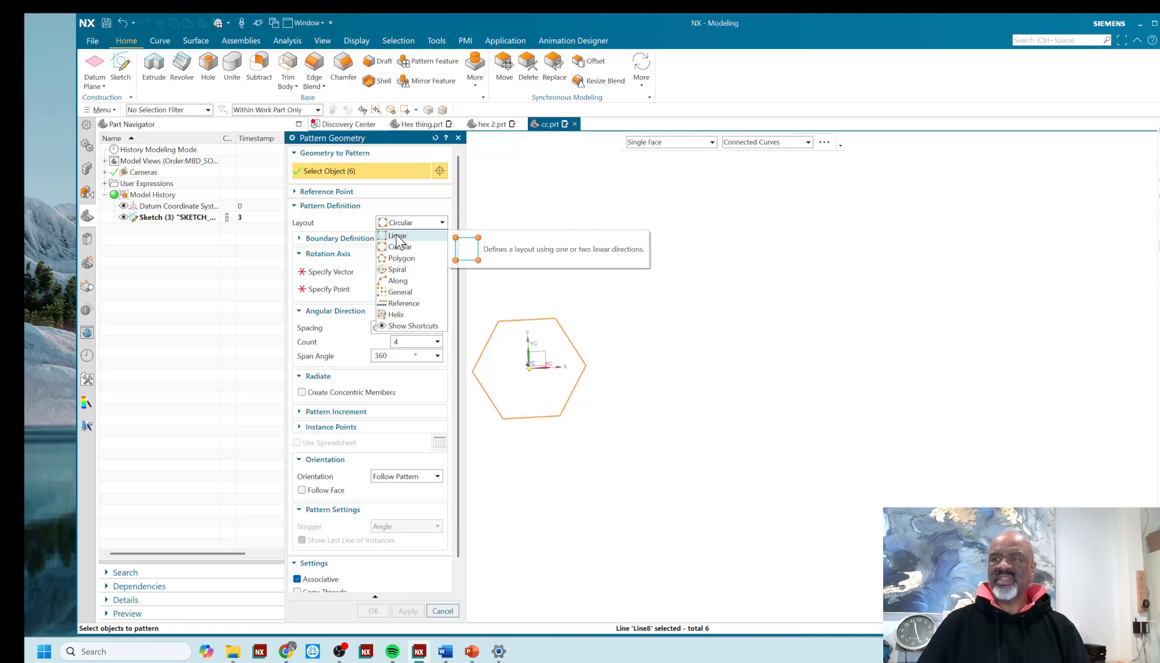
left_click(395, 233)
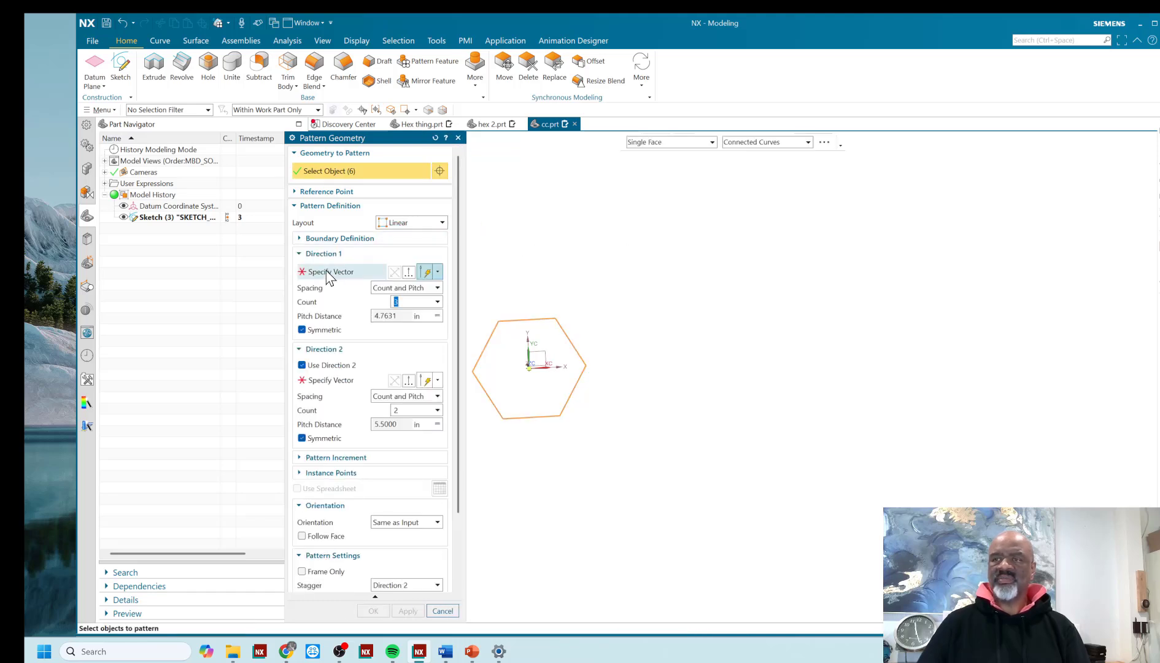
left_click(327, 272)
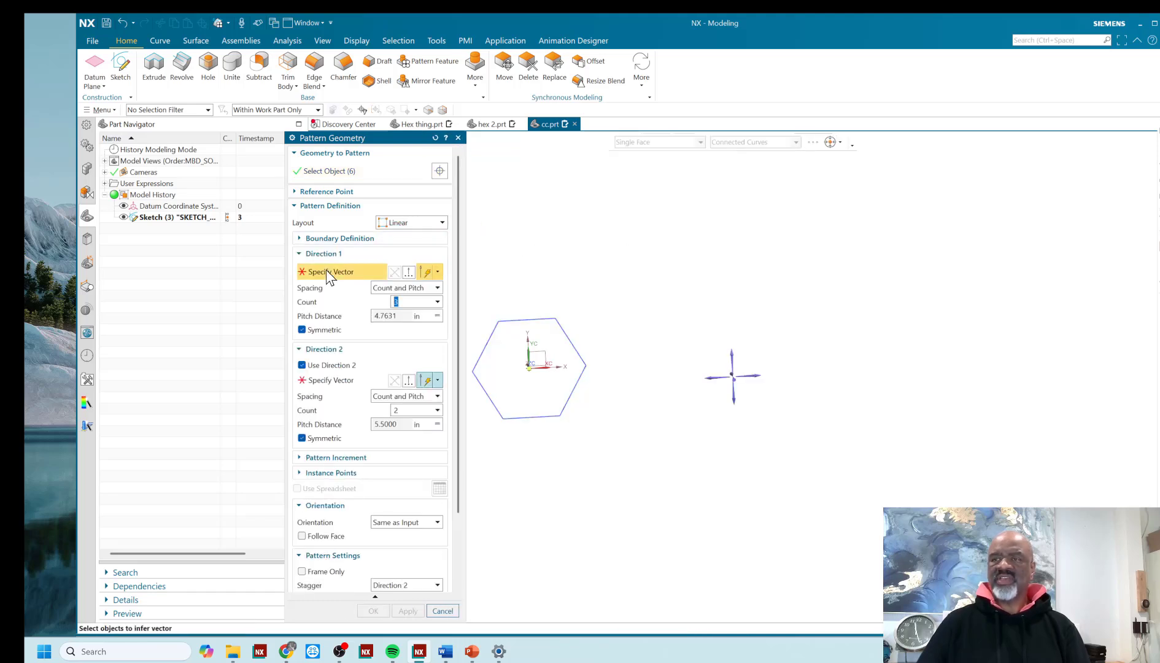
left_click(759, 377)
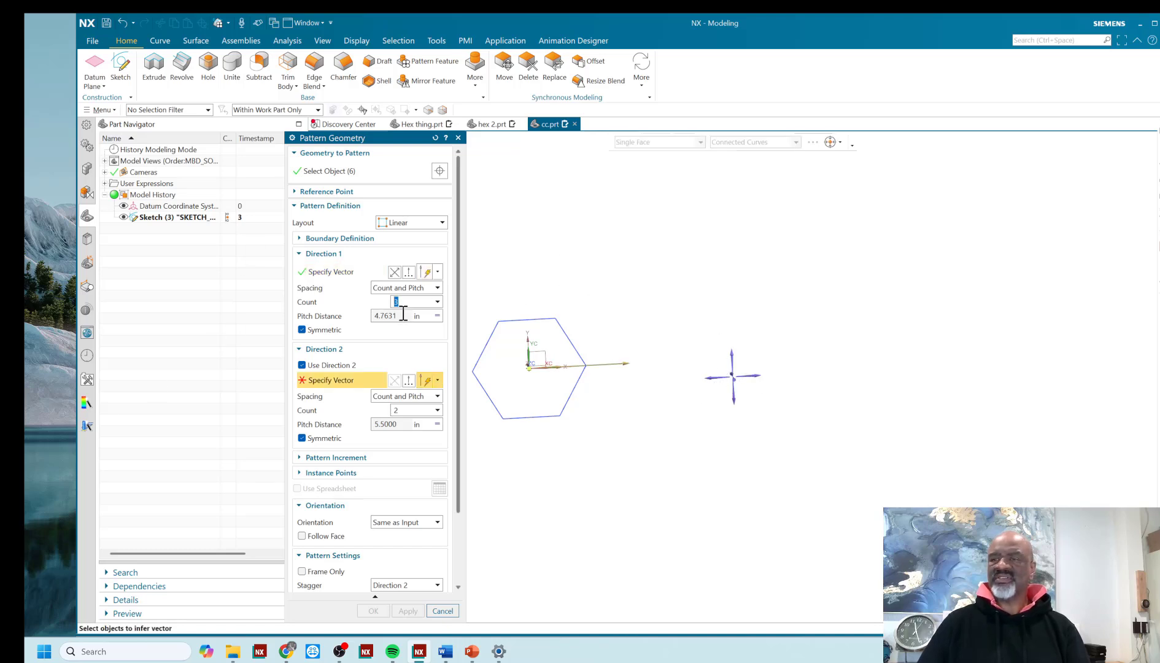
left_click(437, 315)
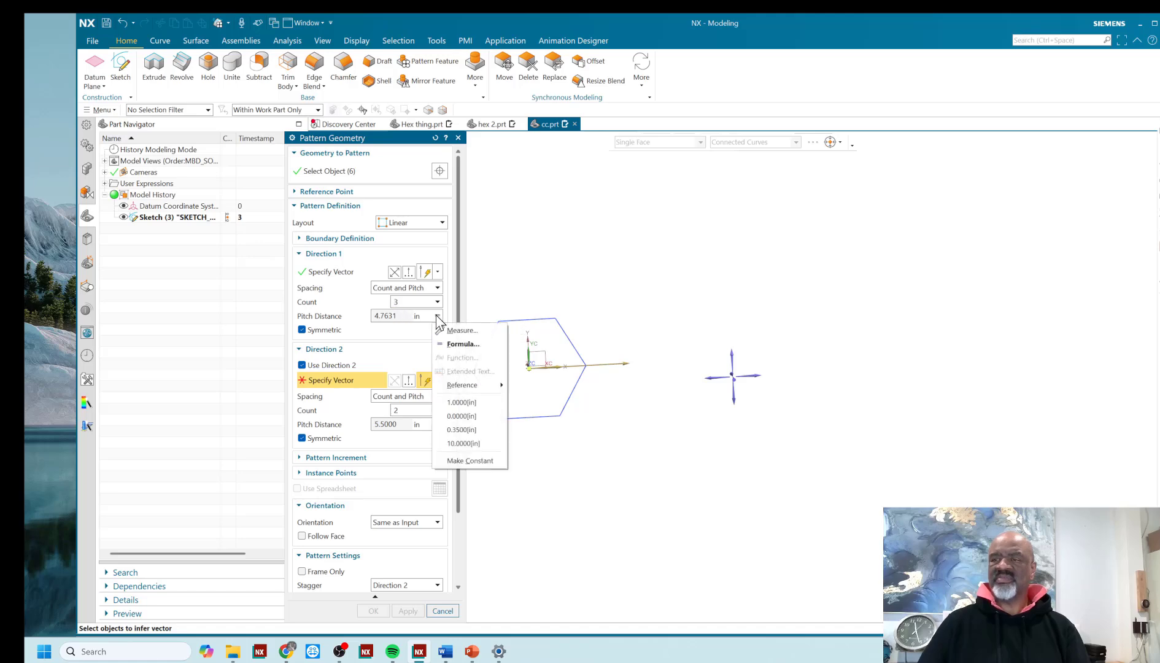
left_click(455, 344)
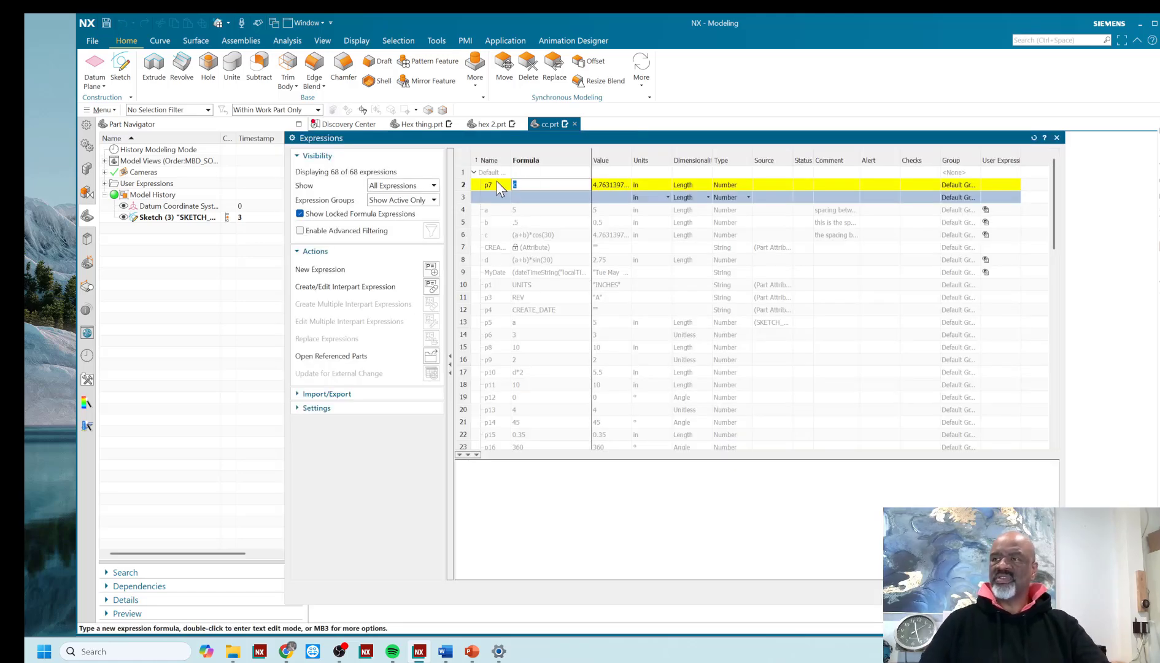
key("Return")
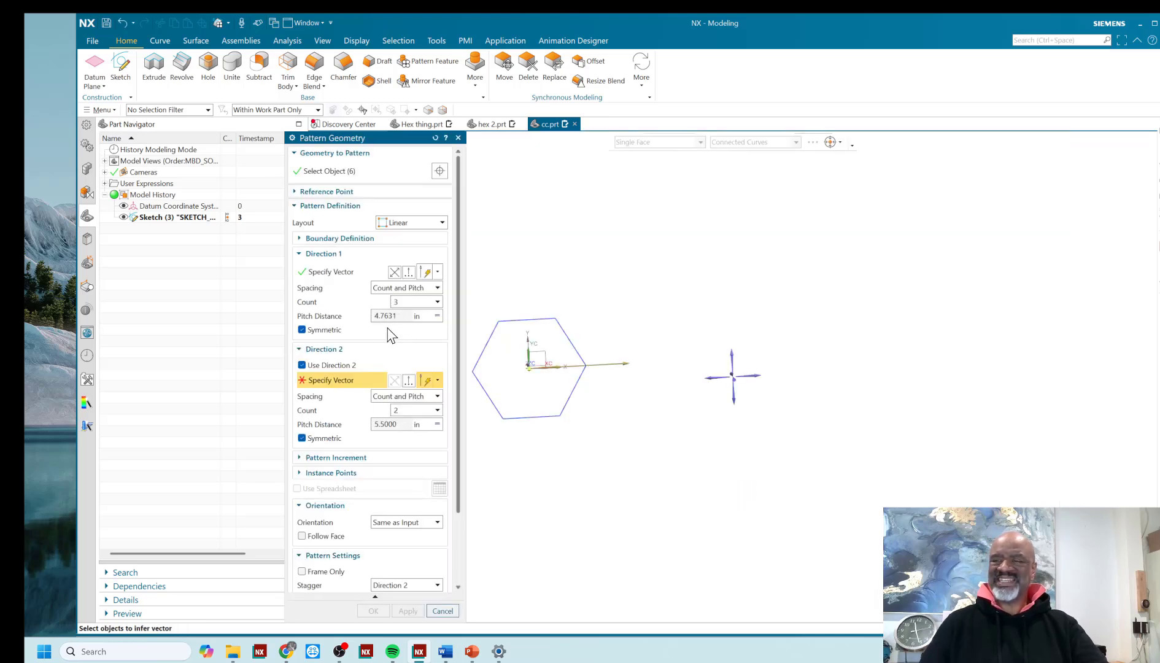
left_click(405, 303)
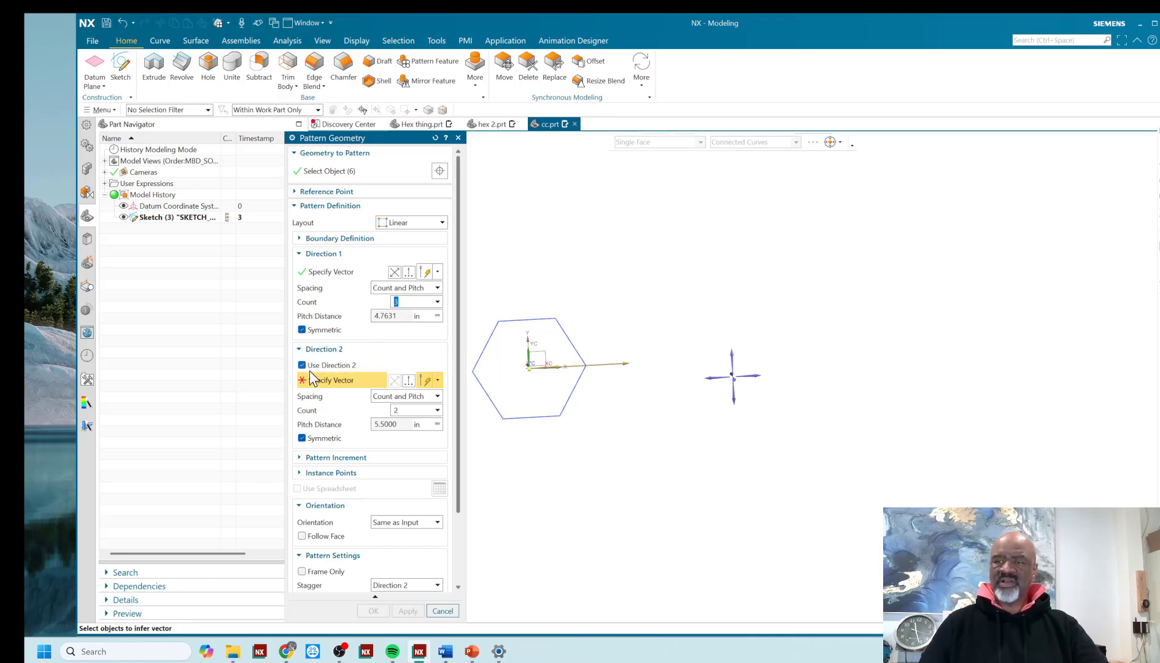
- Set the second pattern direction along Y and stagger the pattern in Direction 2
left_click(731, 356)
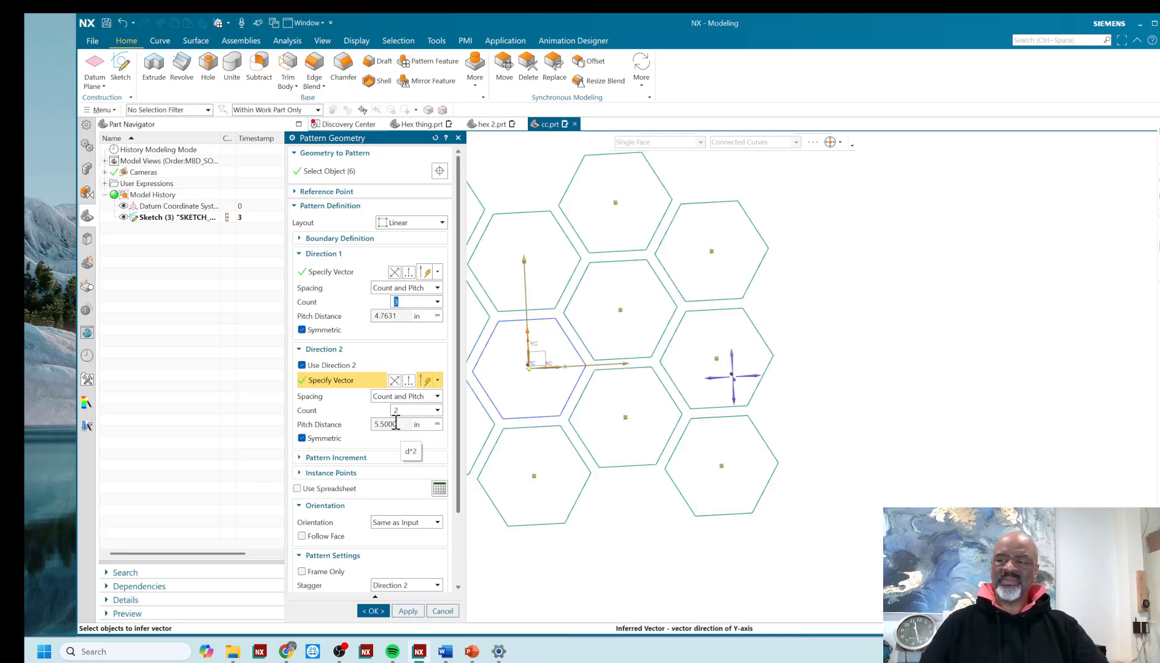
left_click_drag(457, 498, 471, 577)
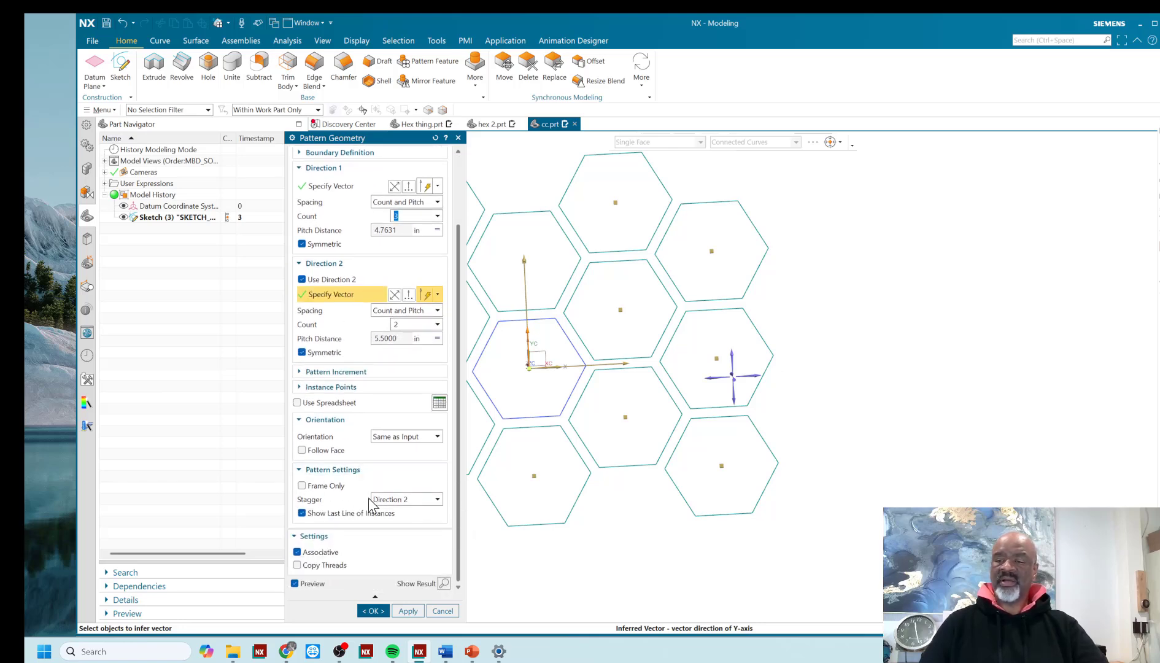
left_click(406, 501)
left_click(405, 522)
scroll(754, 433, "down", 3)
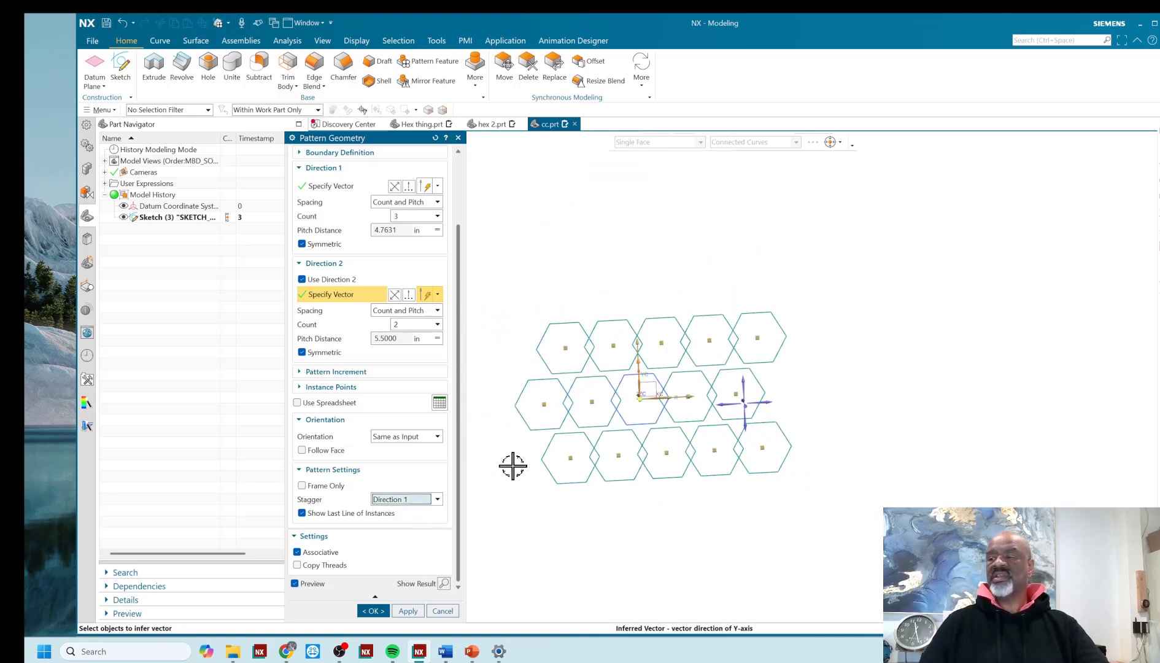
left_click(438, 501)
left_click(400, 533)
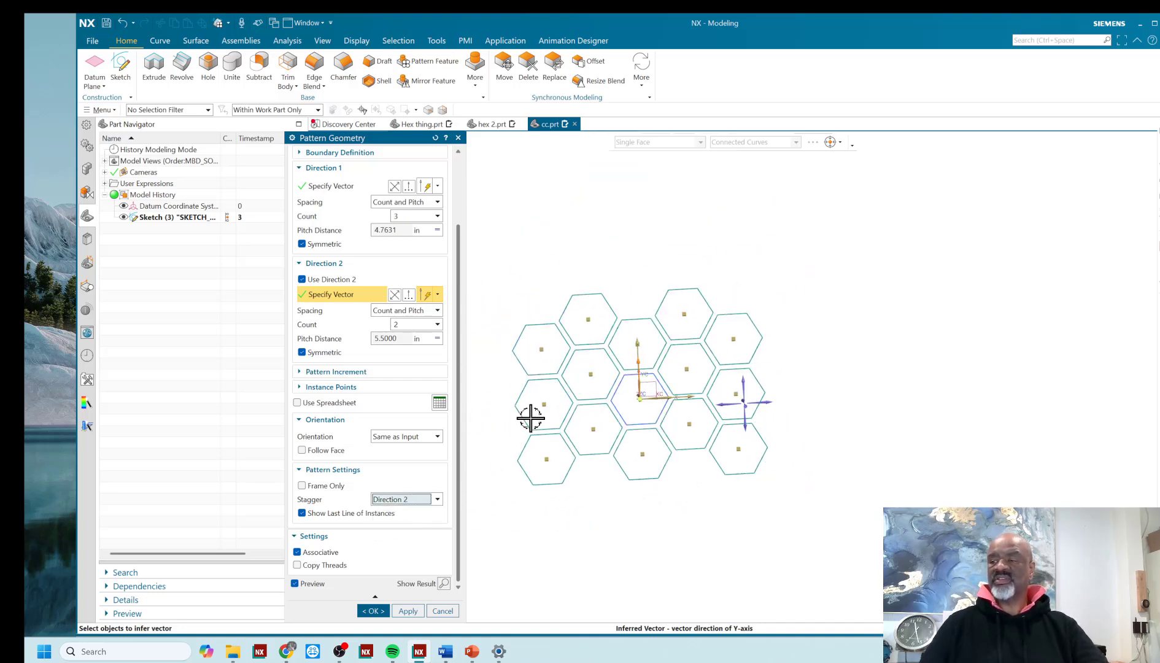
middle_click_drag(585, 285, 585, 316)
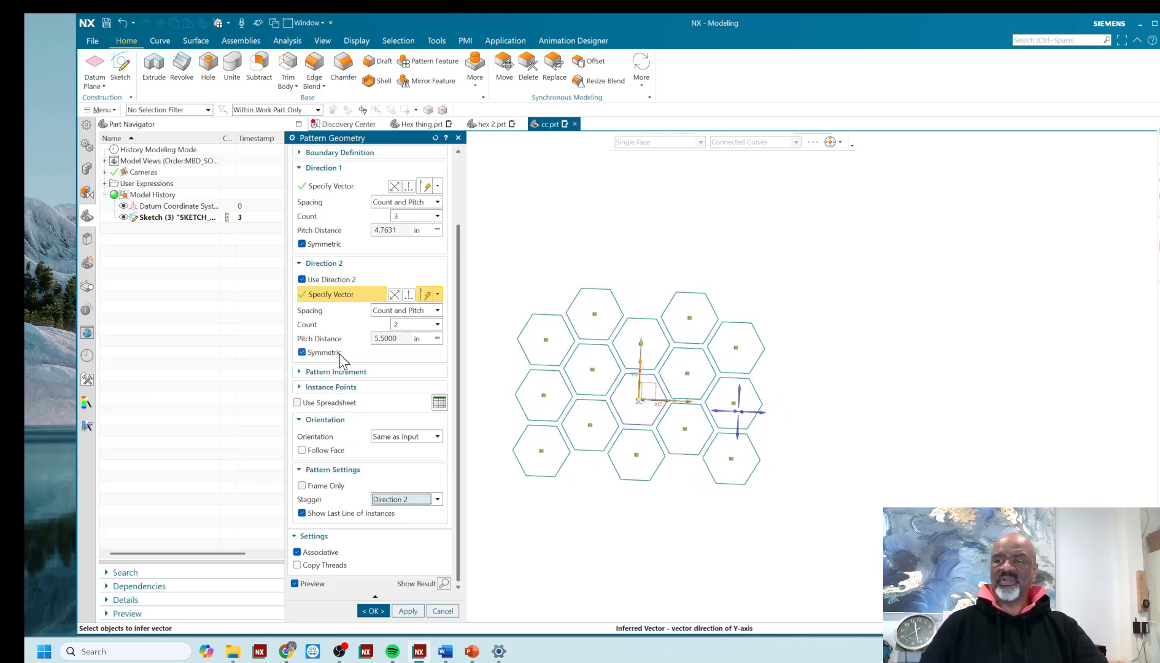
- Set the pattern counts to six along X and two along Y
double_click(415, 326)
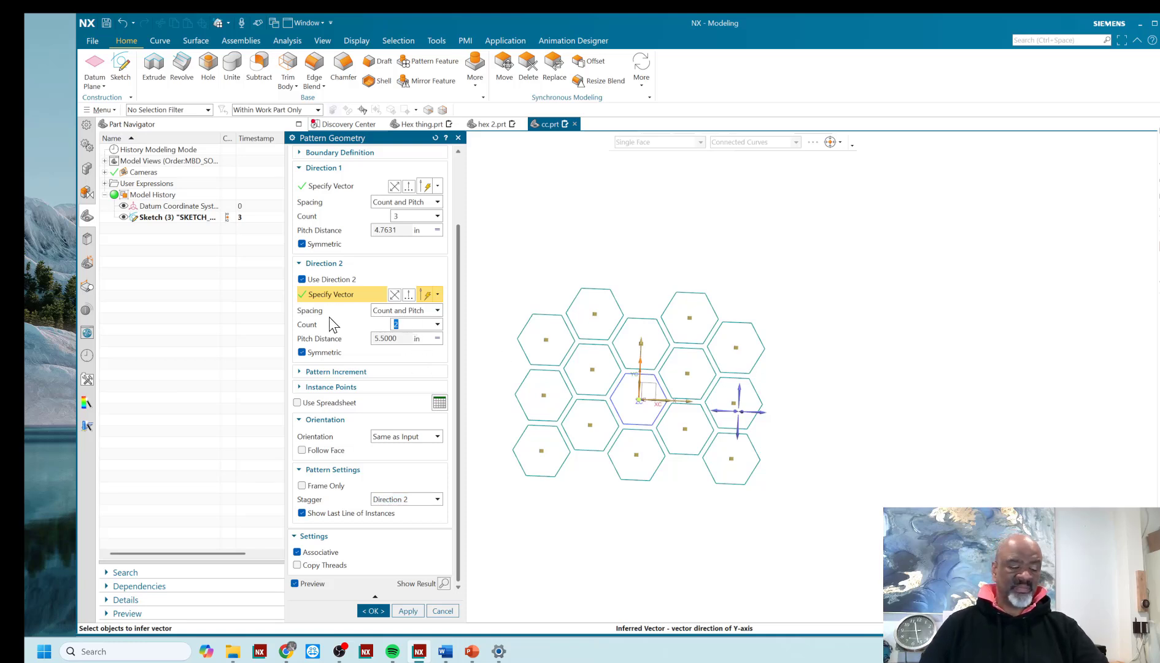
type("4")
key("Return")
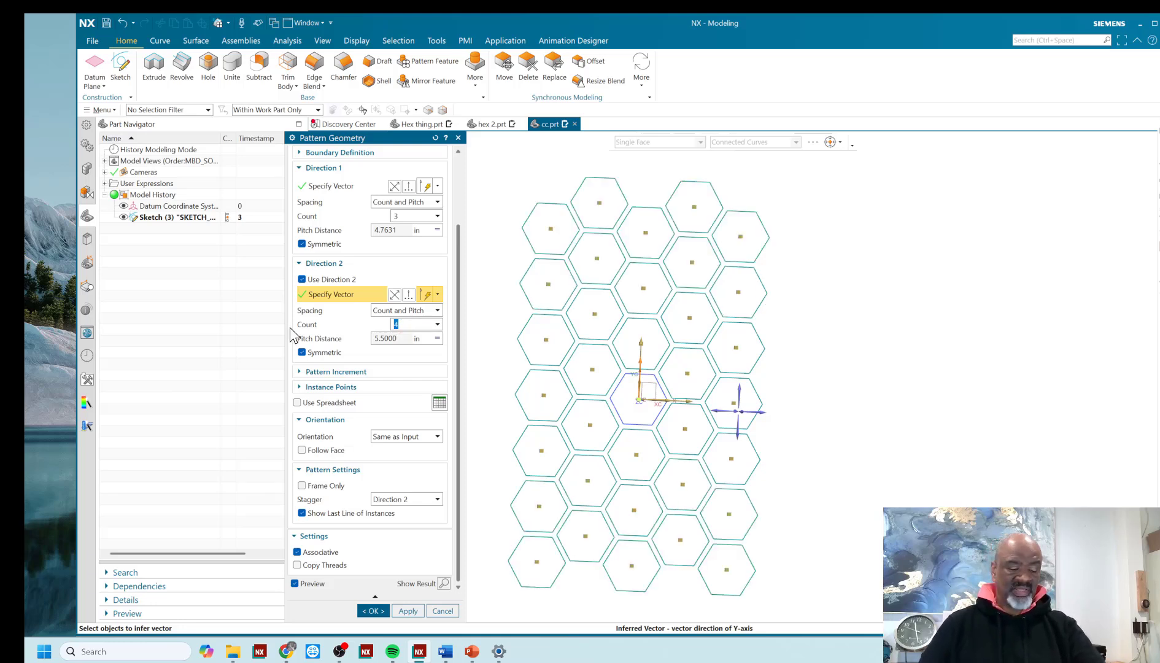
type("2")
key("Return")
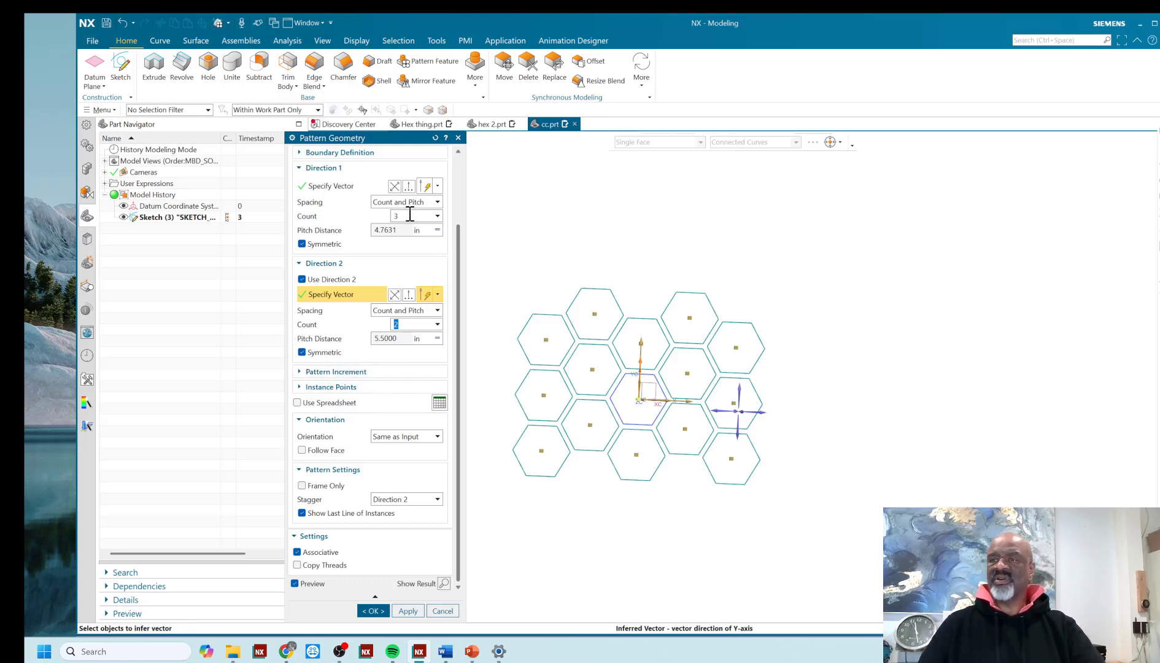
type("6")
key("Return")
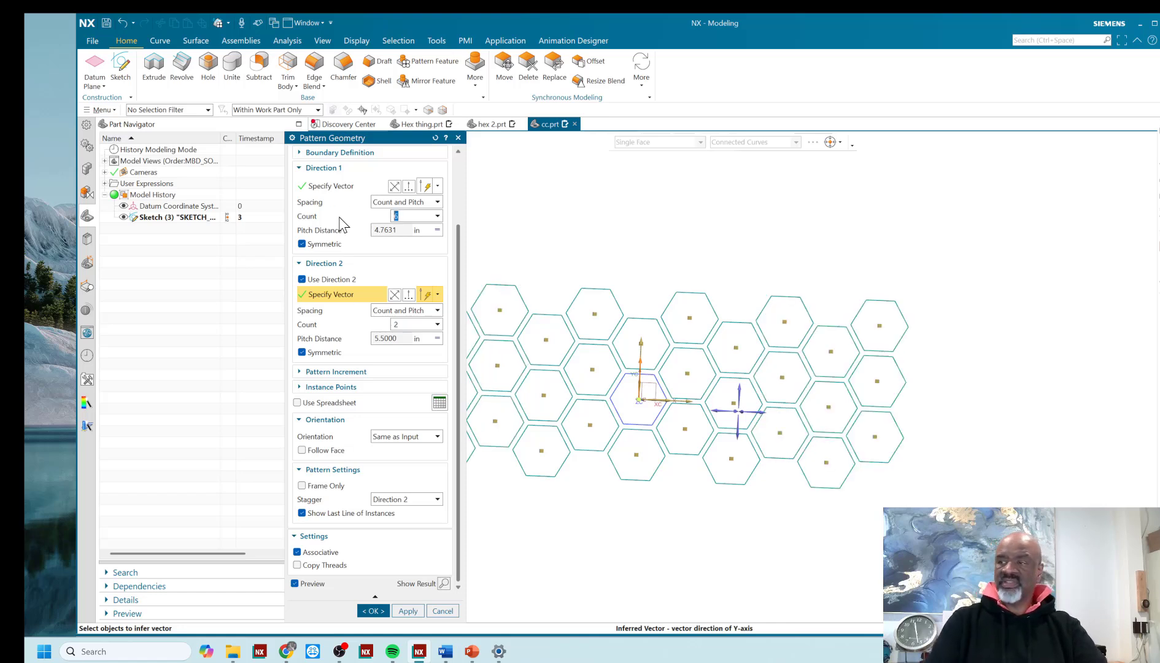
- Accept the staggered hexagon pattern as Pattern Geometry (4) and start a new Extrude
left_click(374, 611)
scroll(531, 227, "up", 1)
mouse_move(531, 227)
middle_mouse_down()
mouse_move(536, 213)
mouse_move(525, 230)
middle_mouse_up()
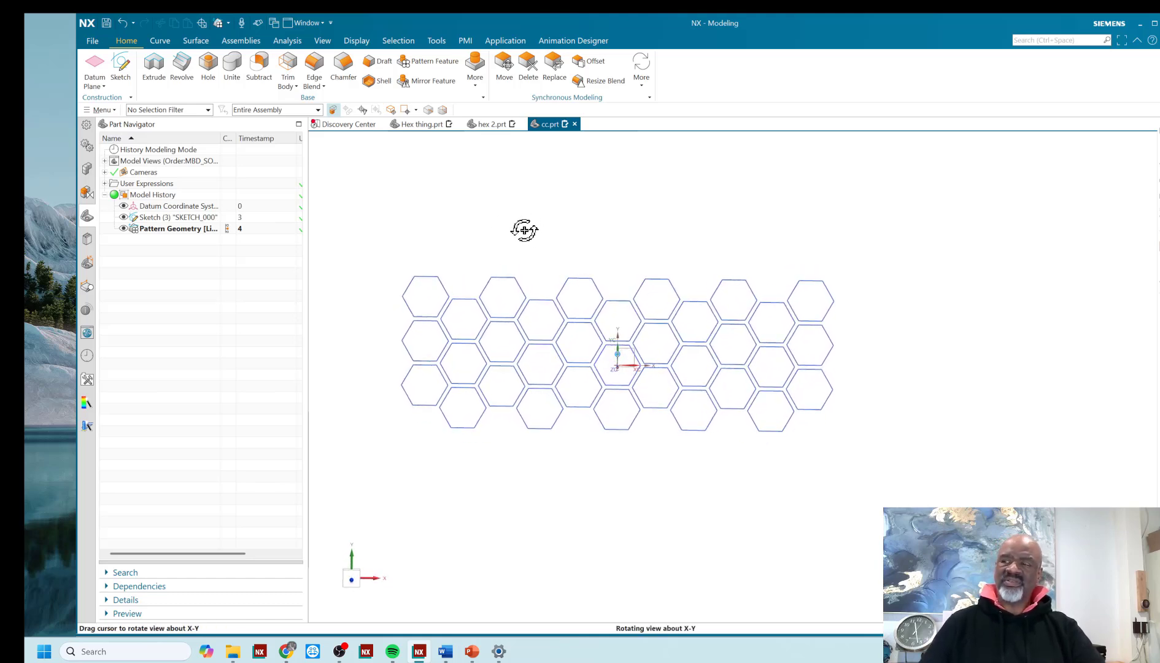
middle_click_drag(525, 232, 524, 232)
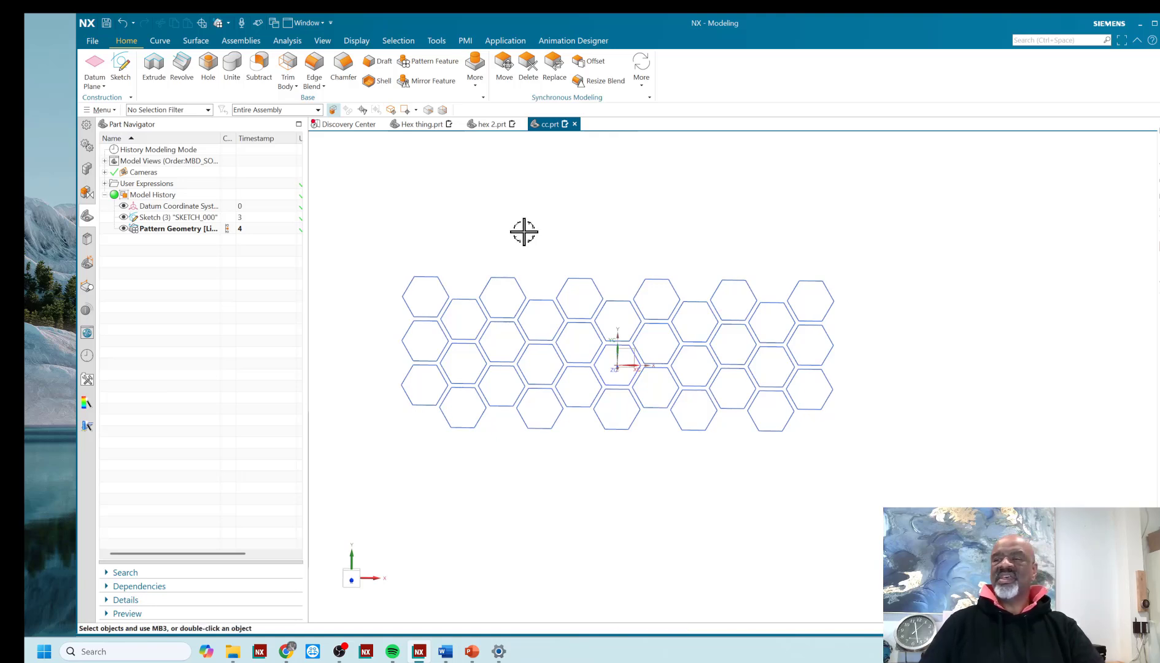
left_click(154, 66)
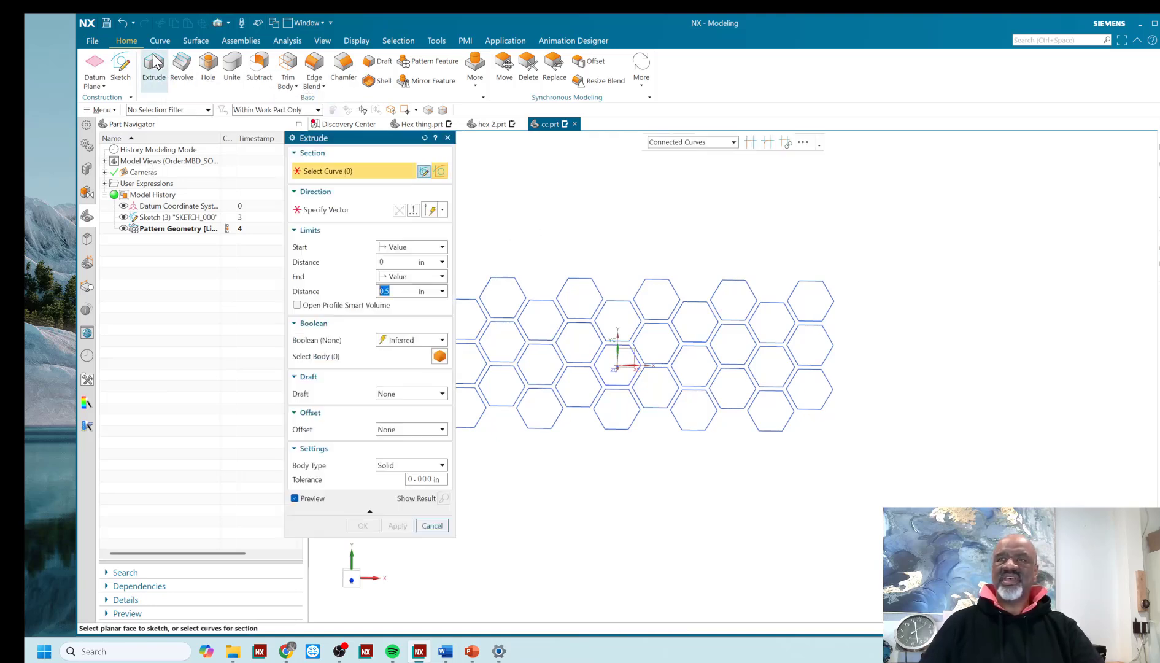
- Sketch a two-corner 48 × 23 rectangle on the XY plane enclosing the hexagon grid
left_click(634, 349)
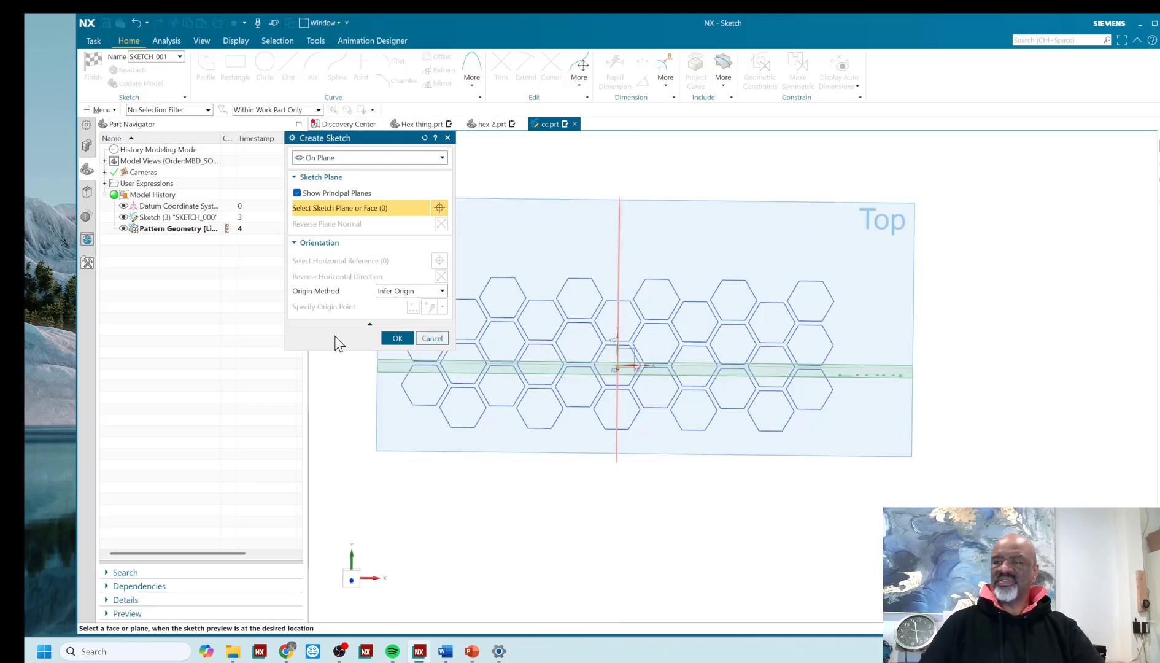
left_click(398, 339)
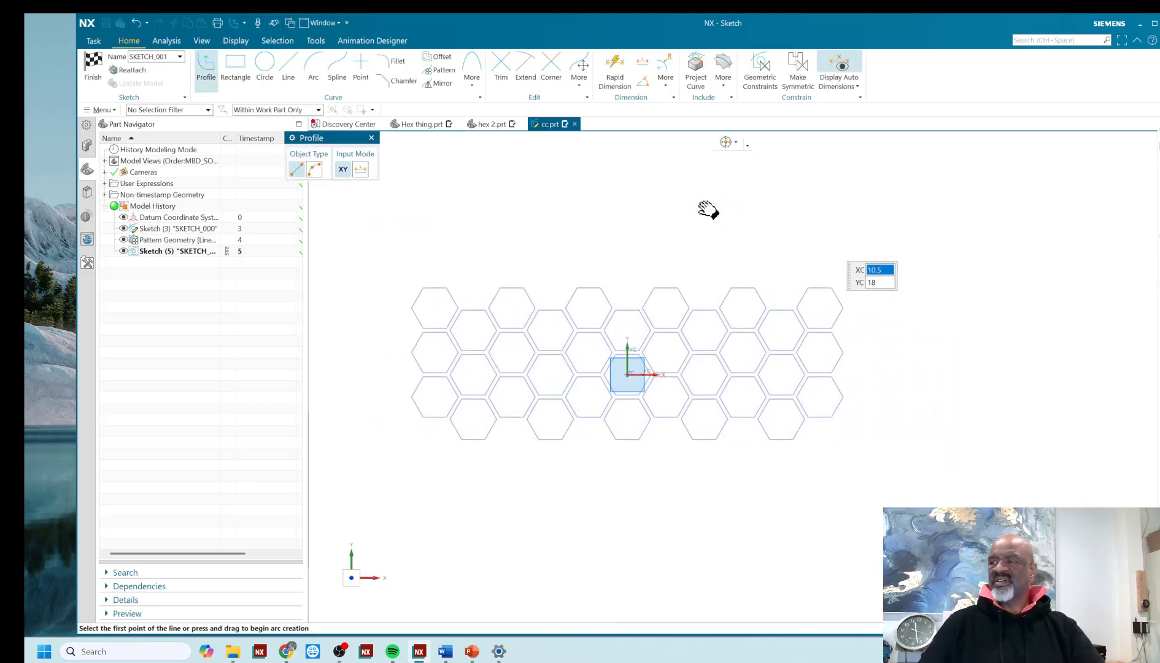
left_click(237, 69)
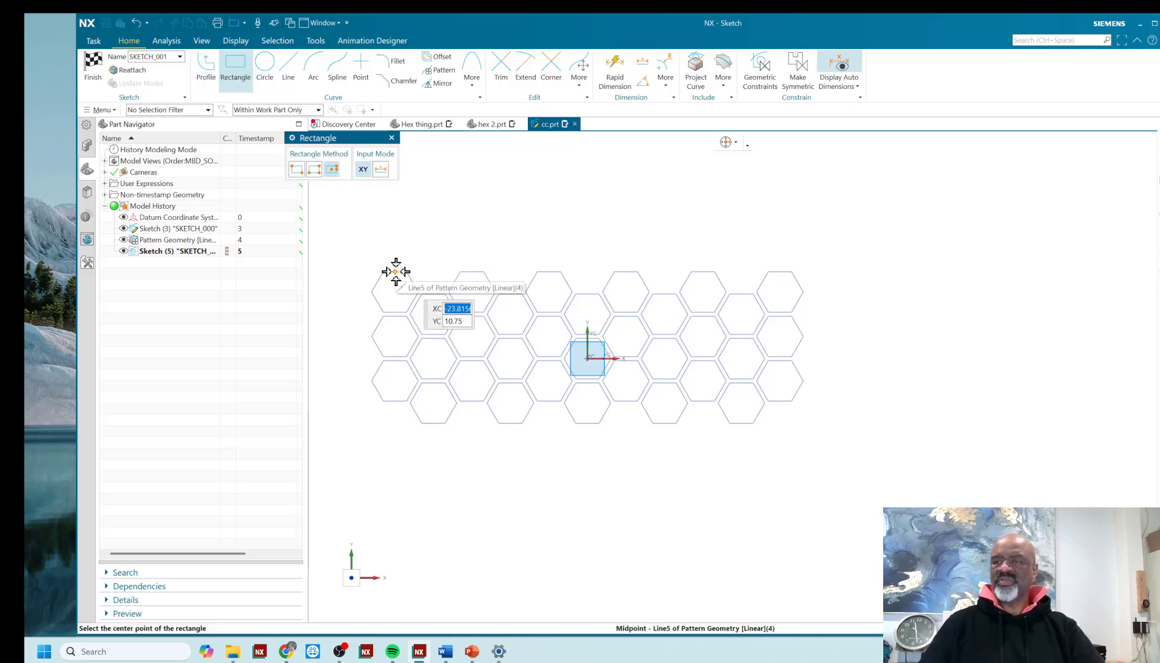
left_click(394, 249)
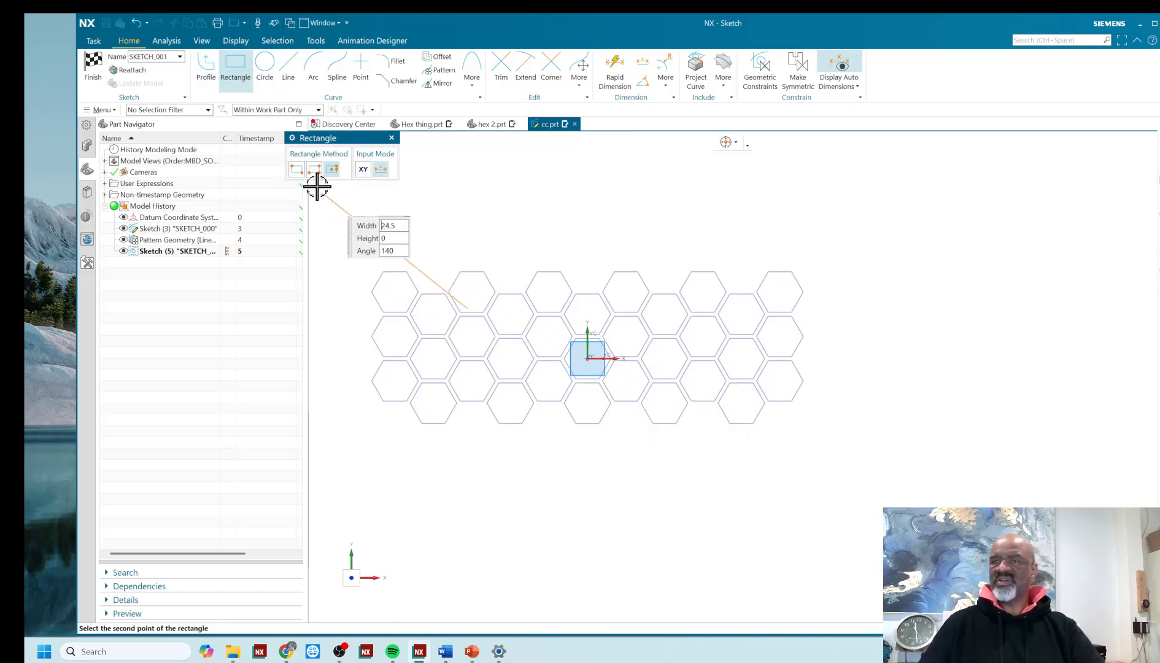
left_click(296, 169)
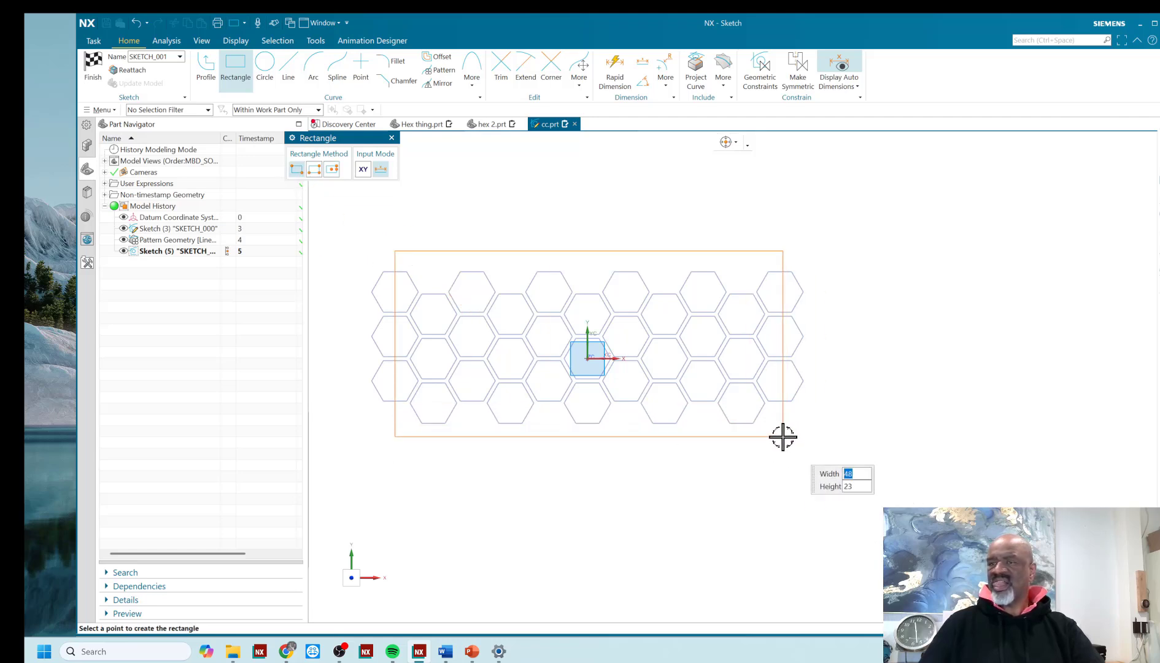
left_click(783, 437)
key("Escape")
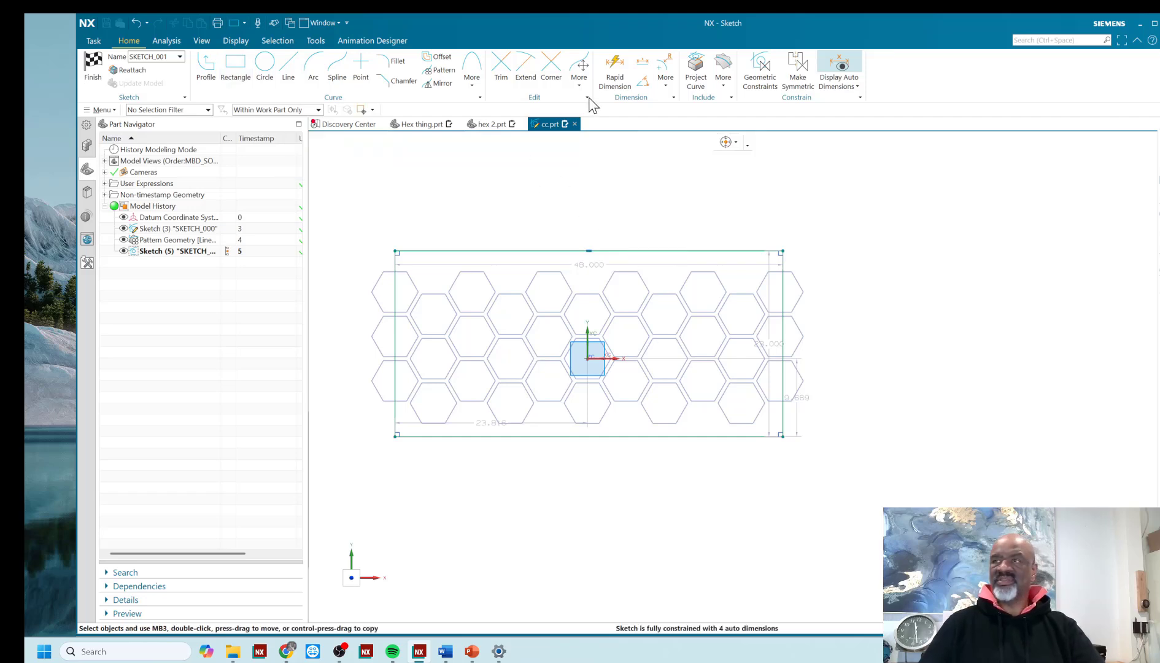
- Dimension the rectangle's top edge offset from the hexagons as p20 = b
left_click(614, 67)
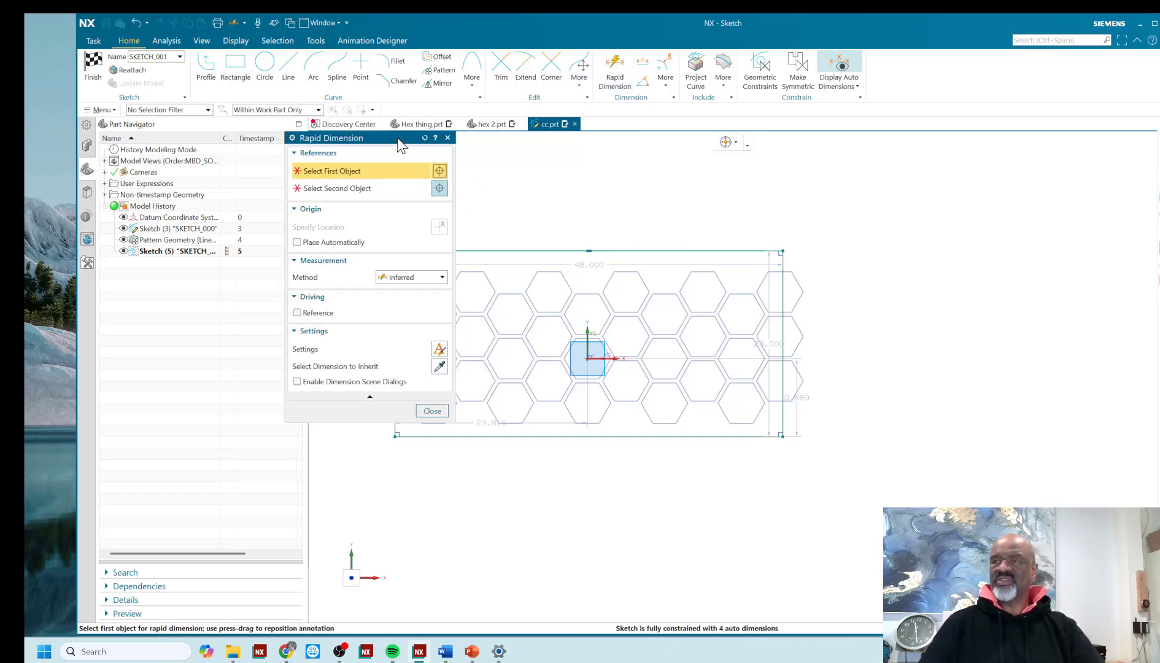
left_click_drag(402, 143, 75, 197)
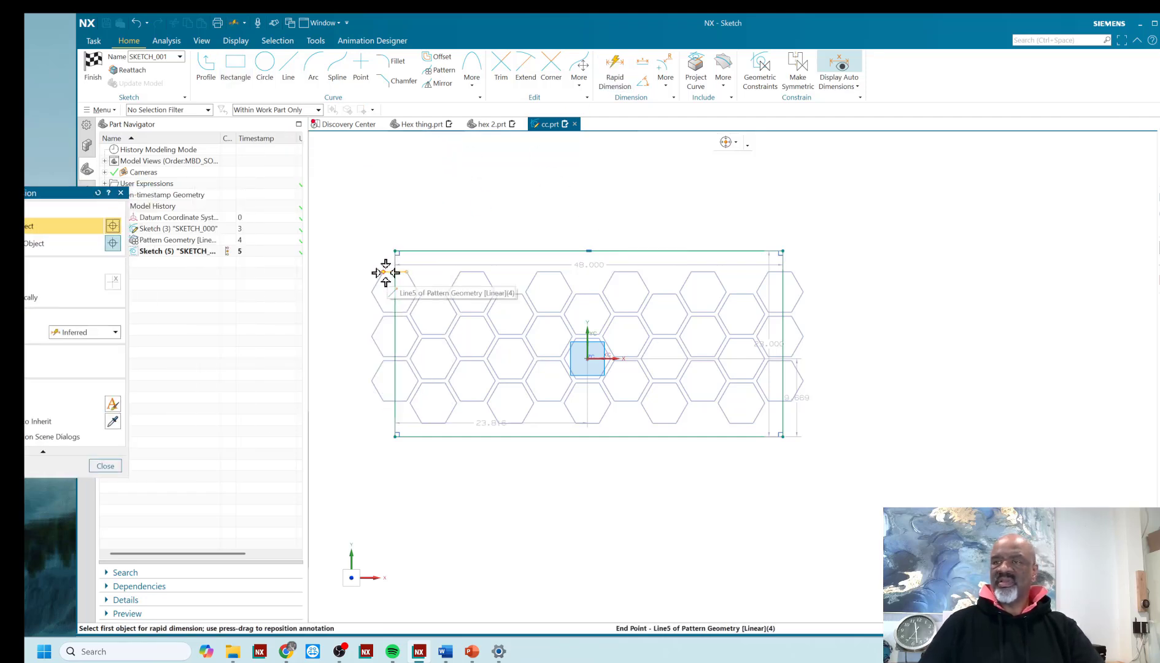
left_click(386, 272)
left_click(395, 252)
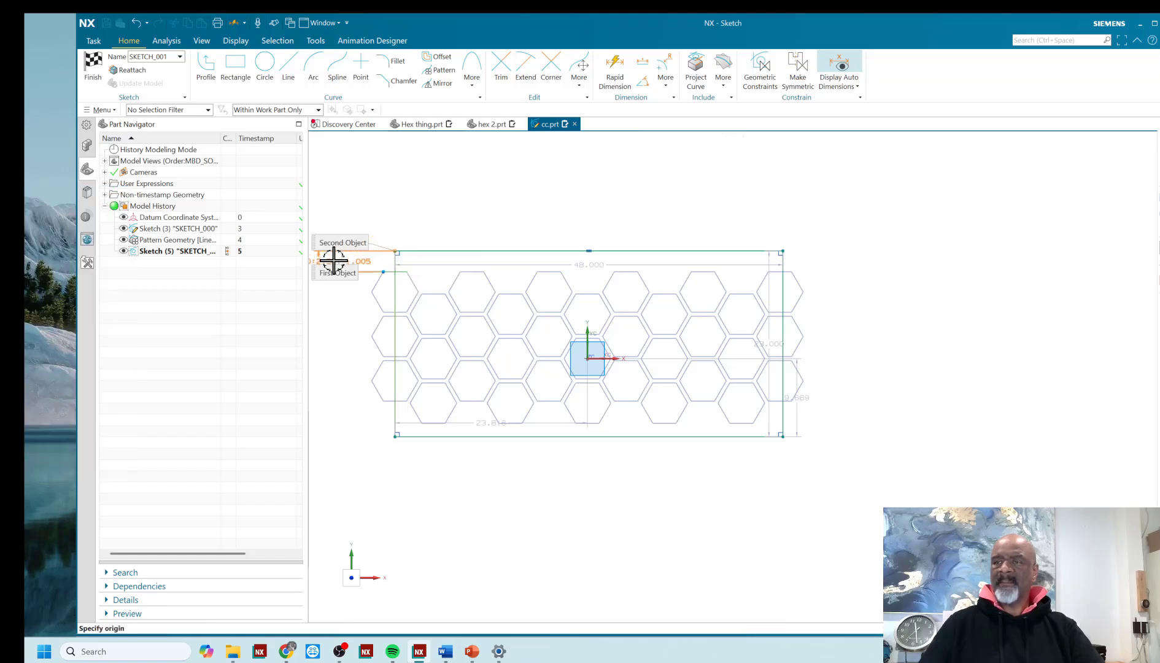
left_click(330, 257)
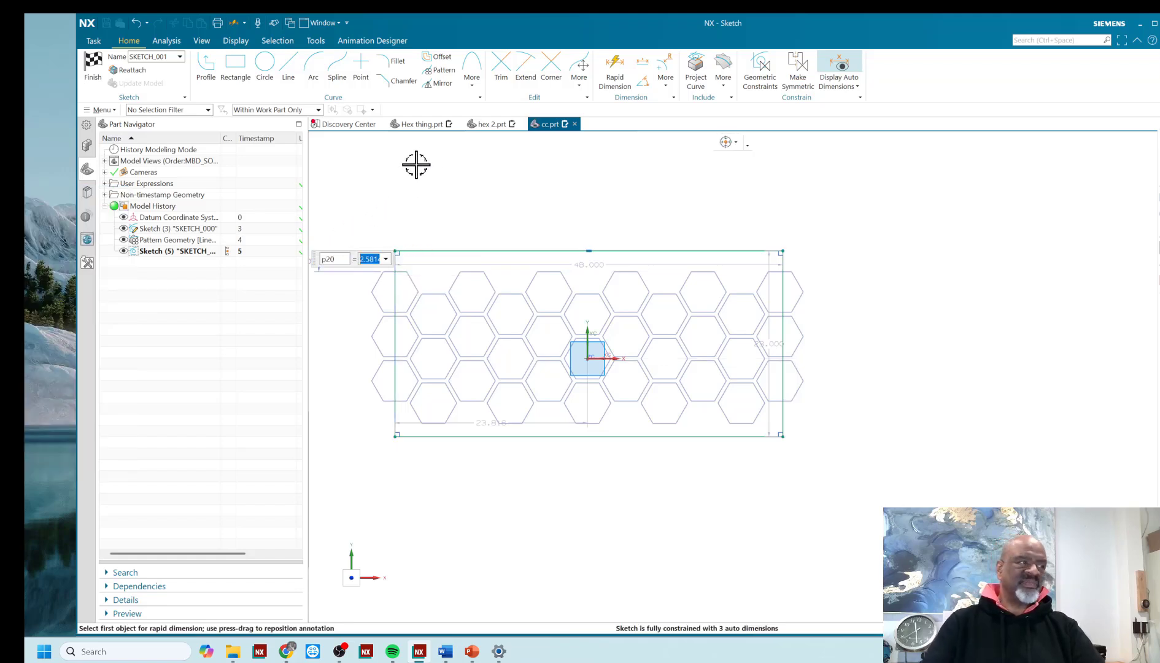
key("Return")
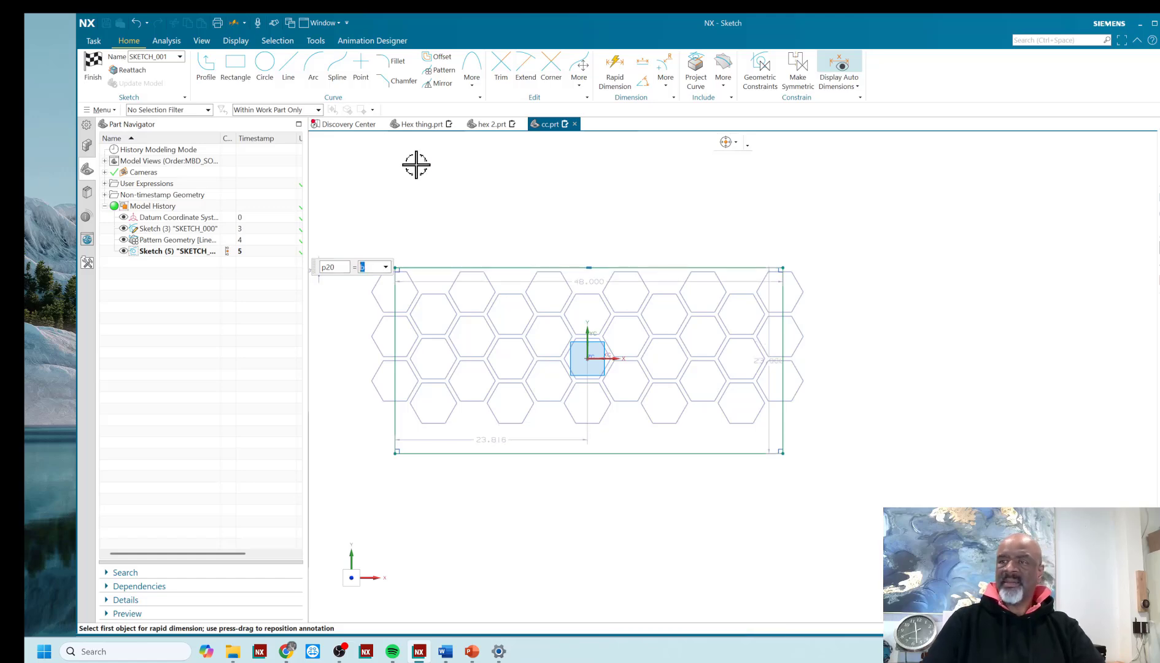
- Dimension the rectangle's bottom edge offset from the hexagons as p21 = b
scroll(452, 331, "up", 3)
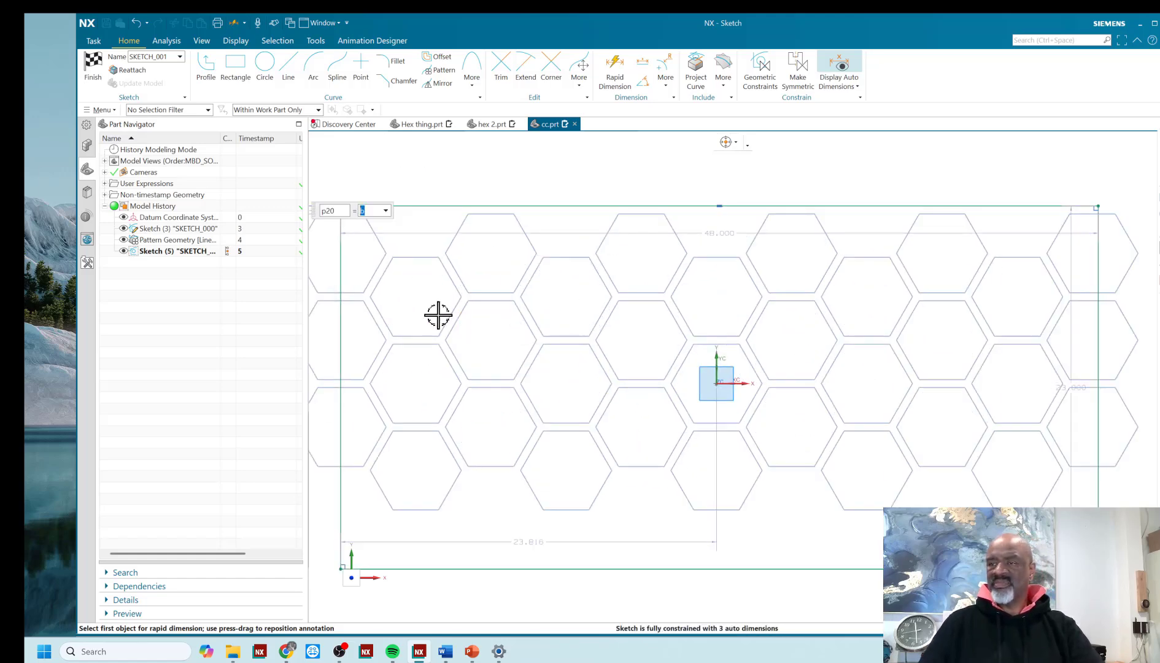
scroll(445, 272, "down", 2)
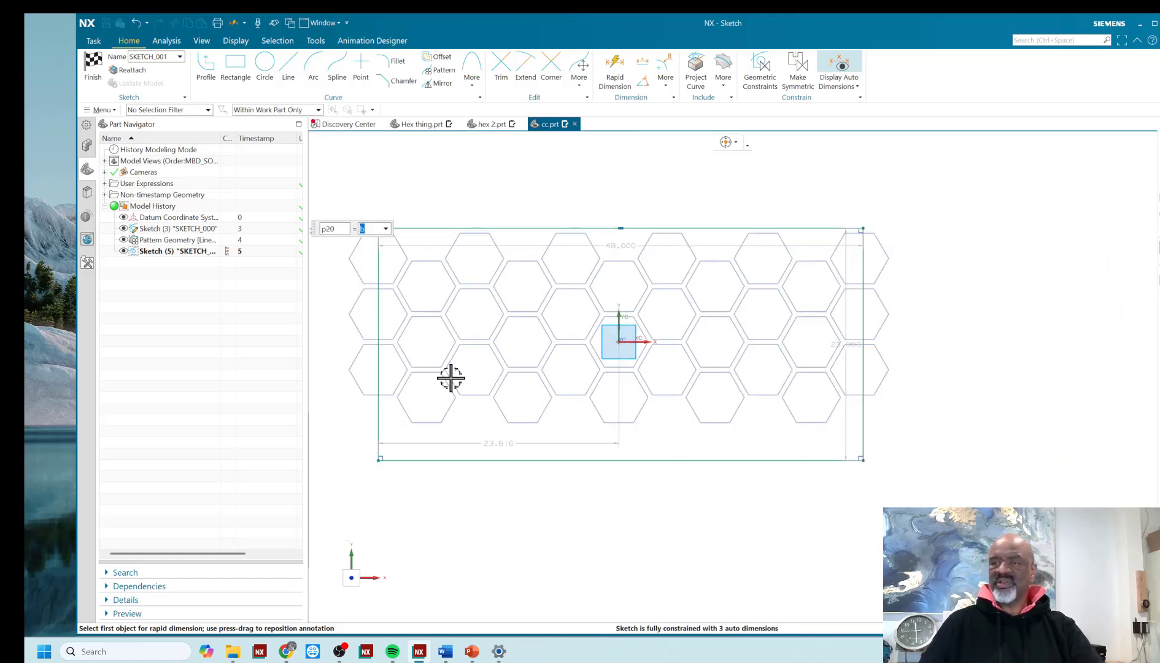
left_click(418, 430)
left_click(414, 456)
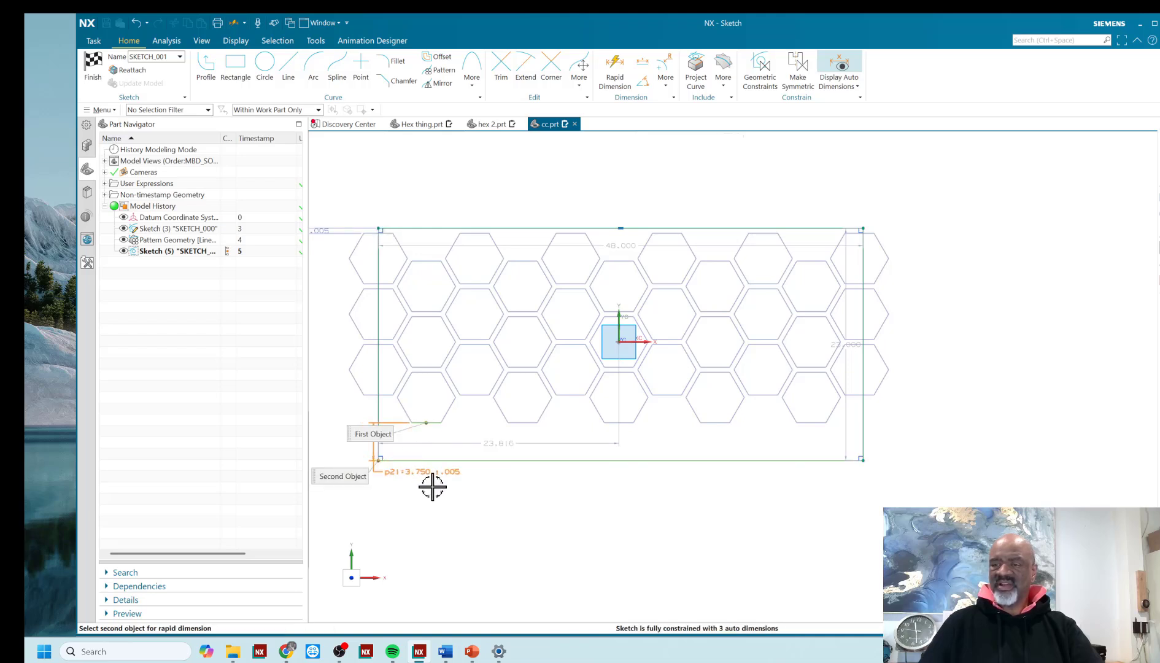
left_click(509, 527)
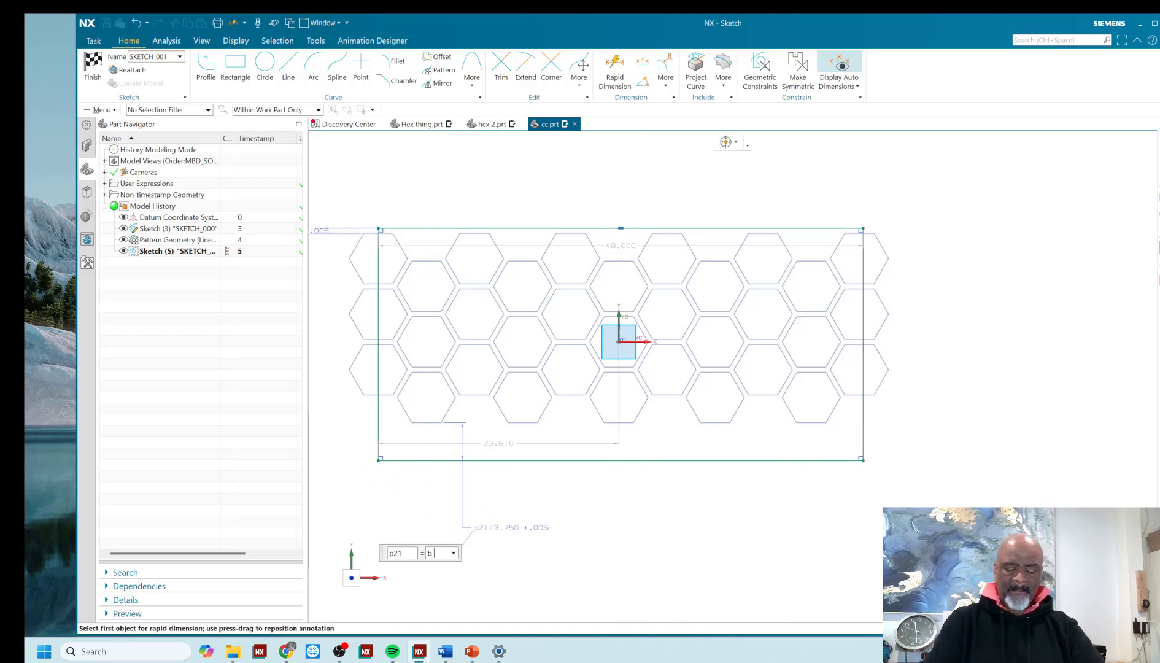
type("b")
key("Return")
key("Escape")
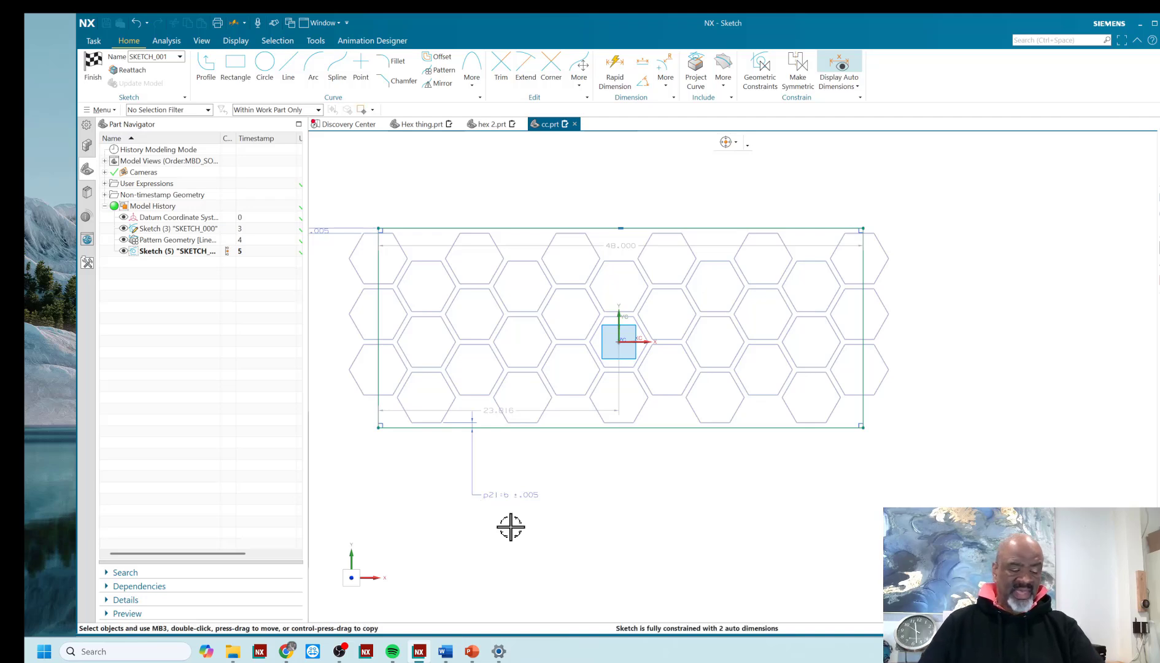
scroll(359, 218, "up", 4)
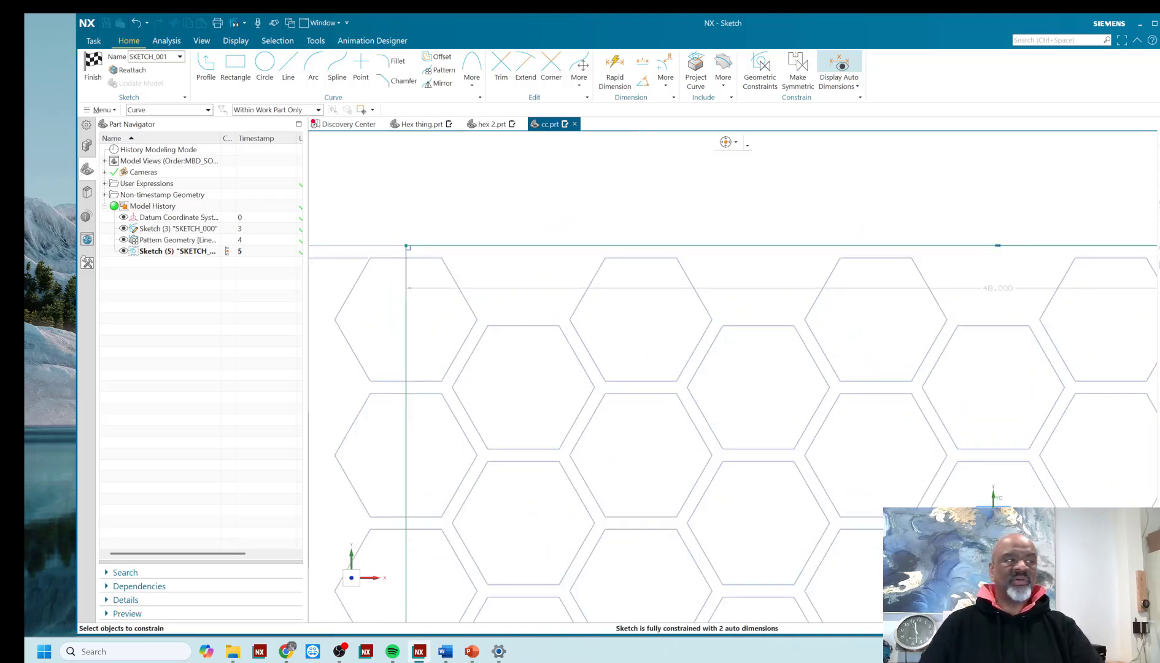
- Apply point-on-curve constraints tying the rectangle's top line and bottom-right corner to hexagon edges
key("c")
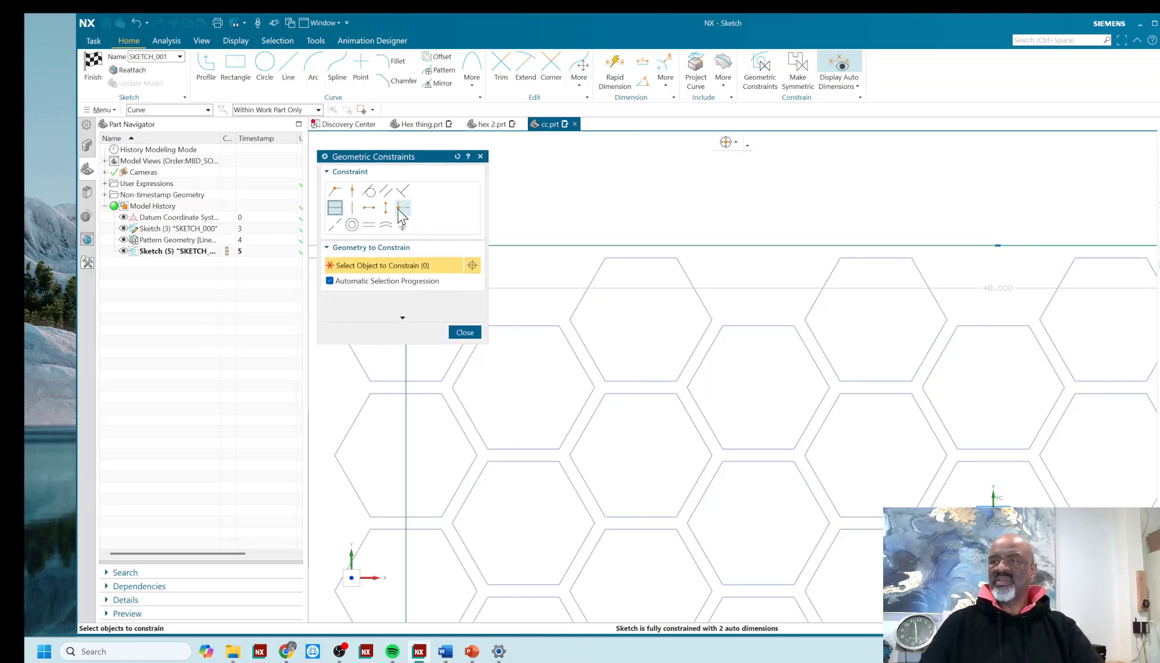
left_click(401, 208)
left_click_drag(430, 165, 257, 145)
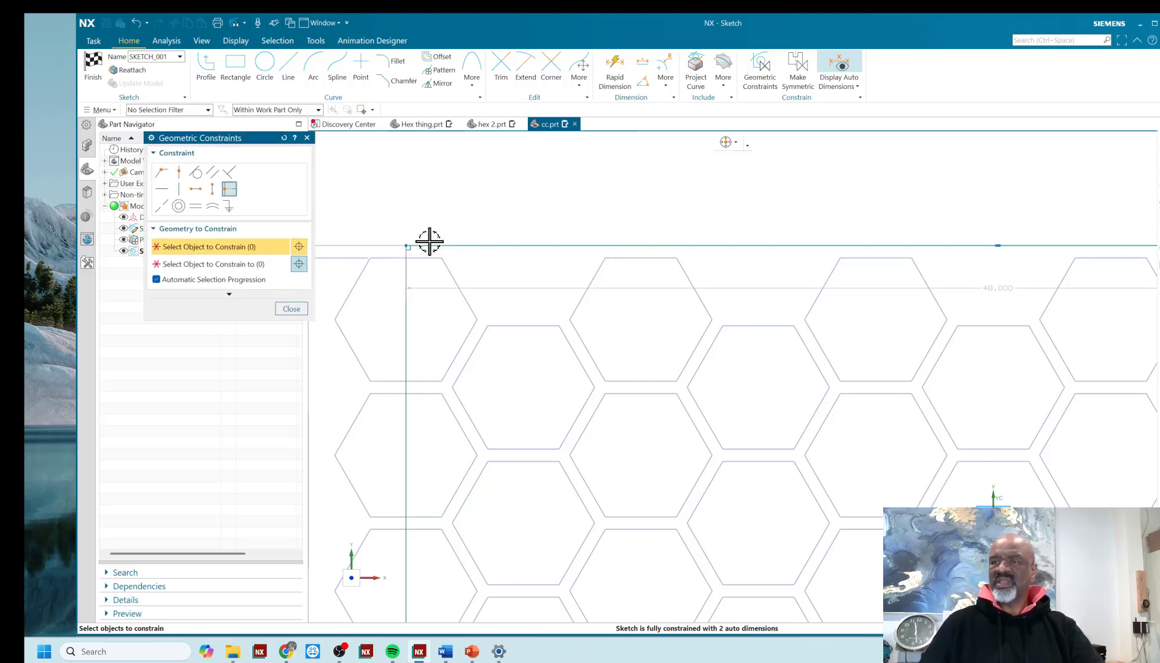
left_click(391, 257)
left_click(383, 244)
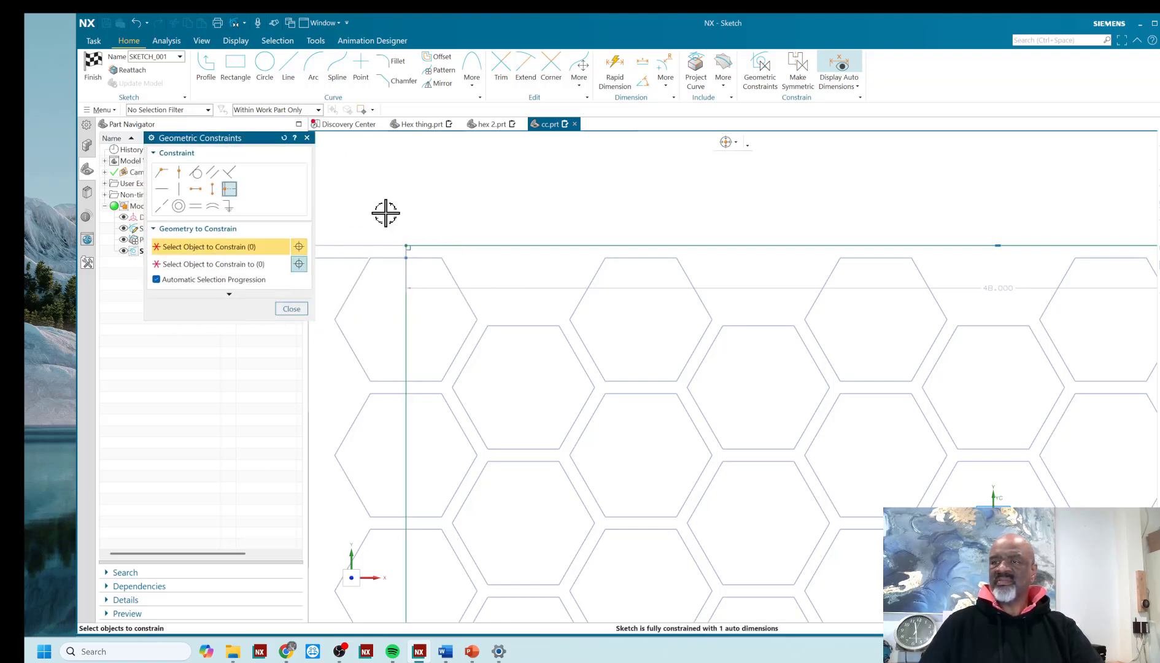
scroll(362, 209, "down", 5)
scroll(632, 314, "up", 5)
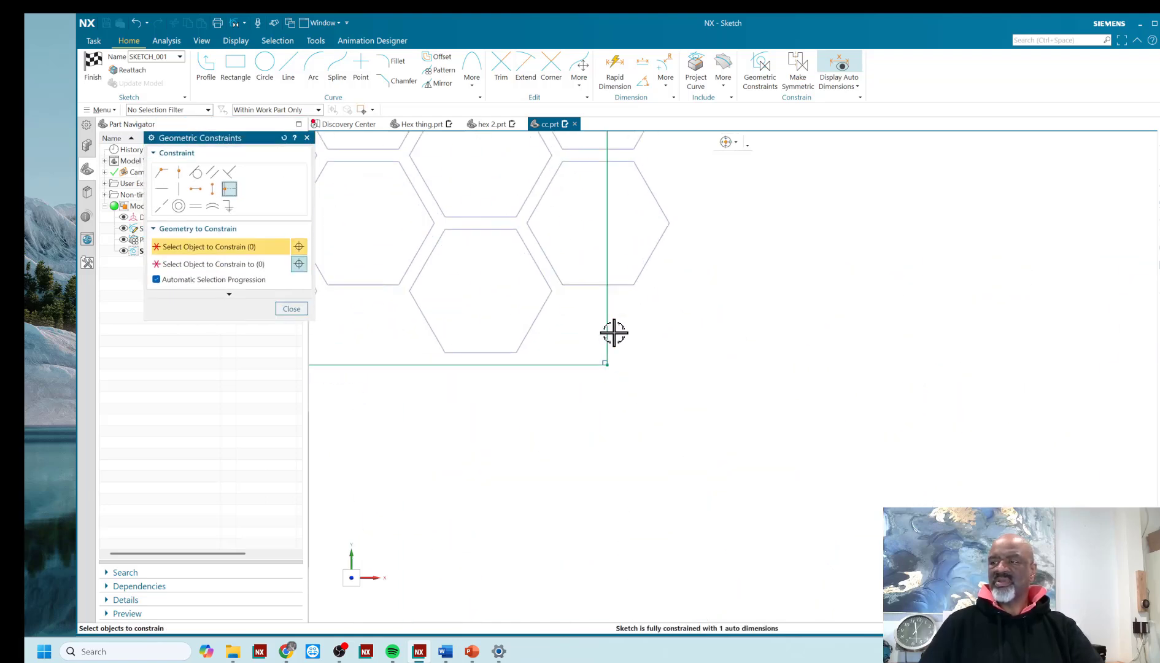
left_click(608, 364)
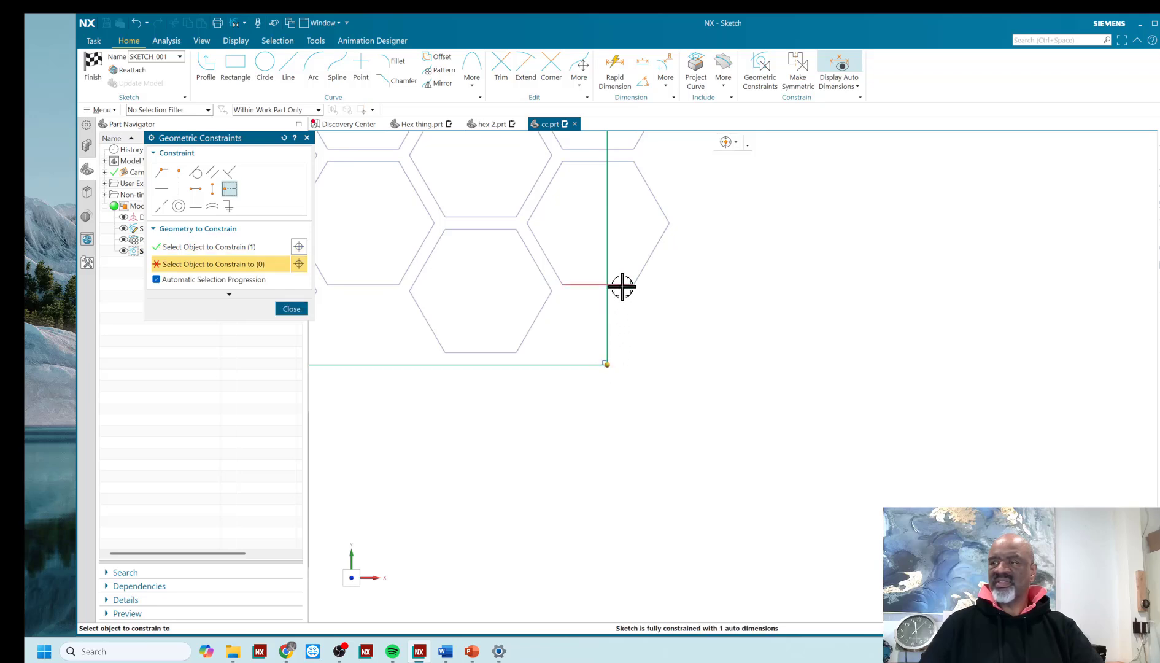
left_click(622, 287)
left_click(292, 309)
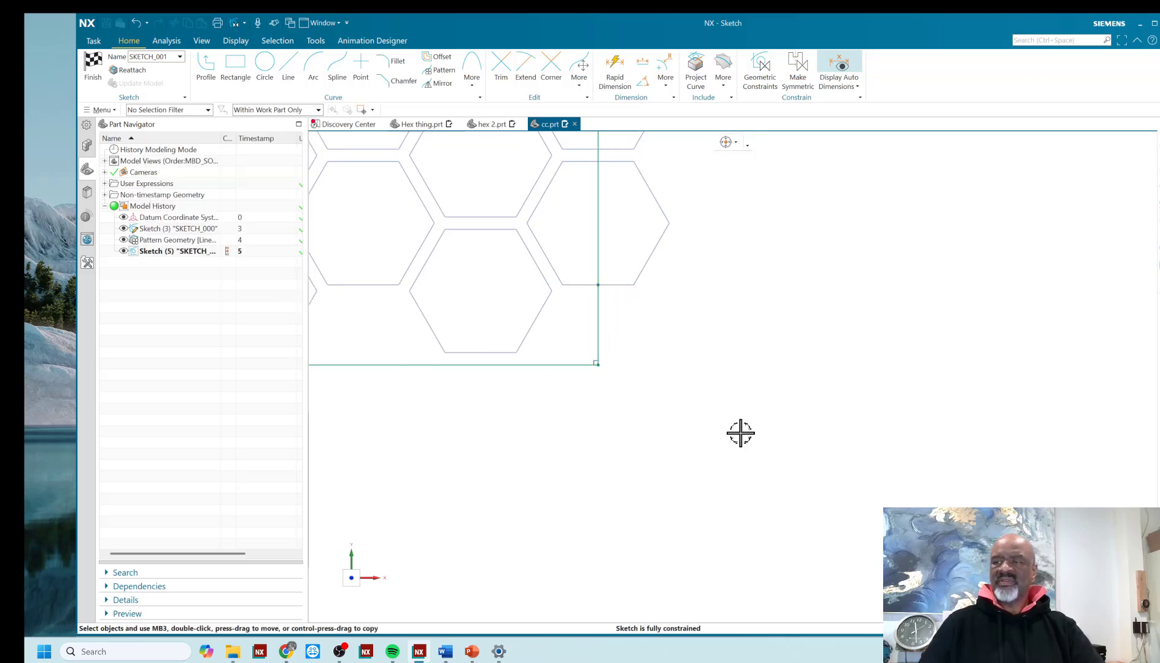
scroll(739, 420, "down", 3)
scroll(588, 293, "down", 1)
scroll(588, 293, "up", 3)
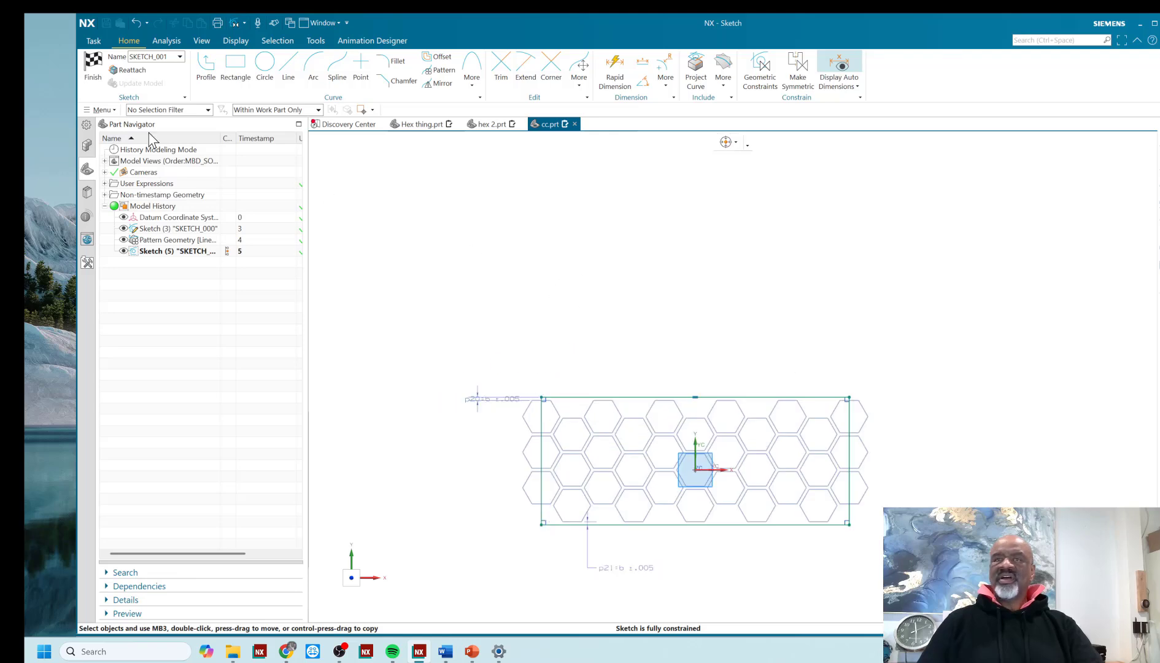
- Finish the sketch and extrude the rectangle to an End Distance of 0.5 in, creating Extrude (5)
left_click(94, 67)
key("x")
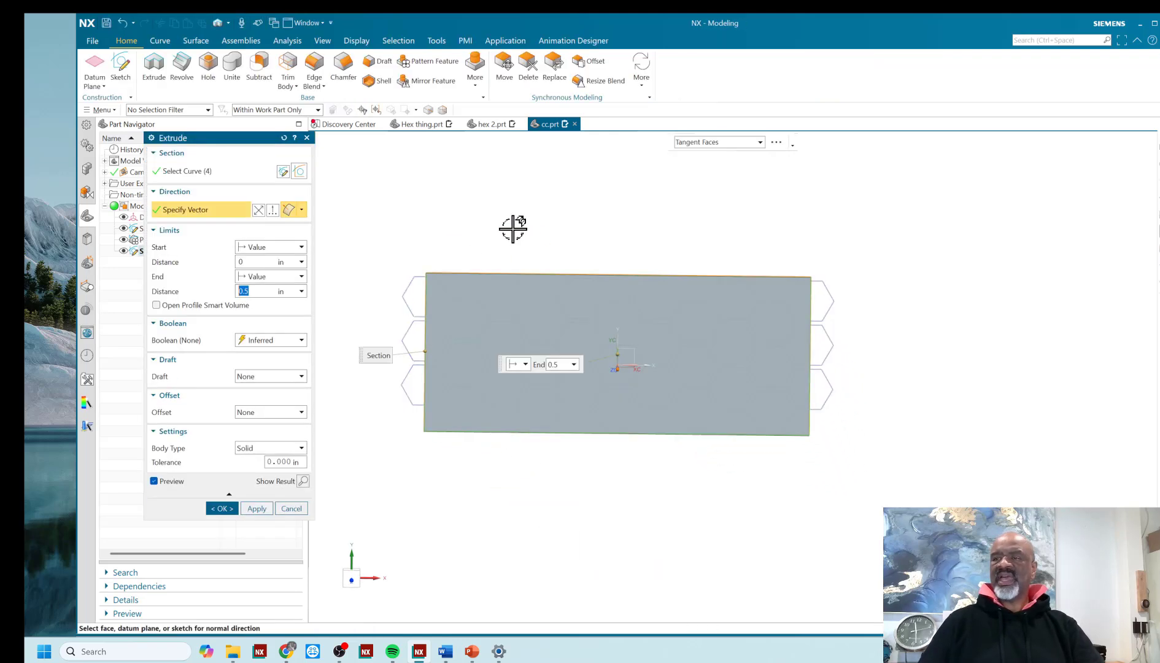
middle_click_drag(650, 220, 621, 267)
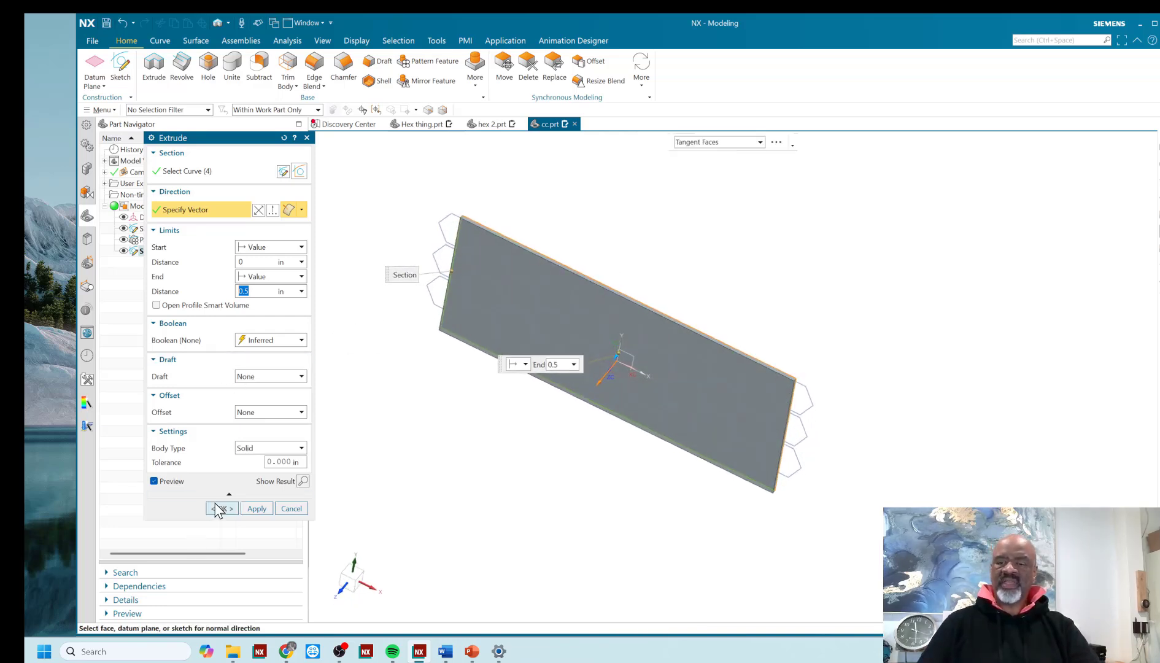
left_click(221, 508)
middle_click_drag(570, 236, 595, 197)
scroll(528, 243, "up", 3)
scroll(505, 244, "down", 2)
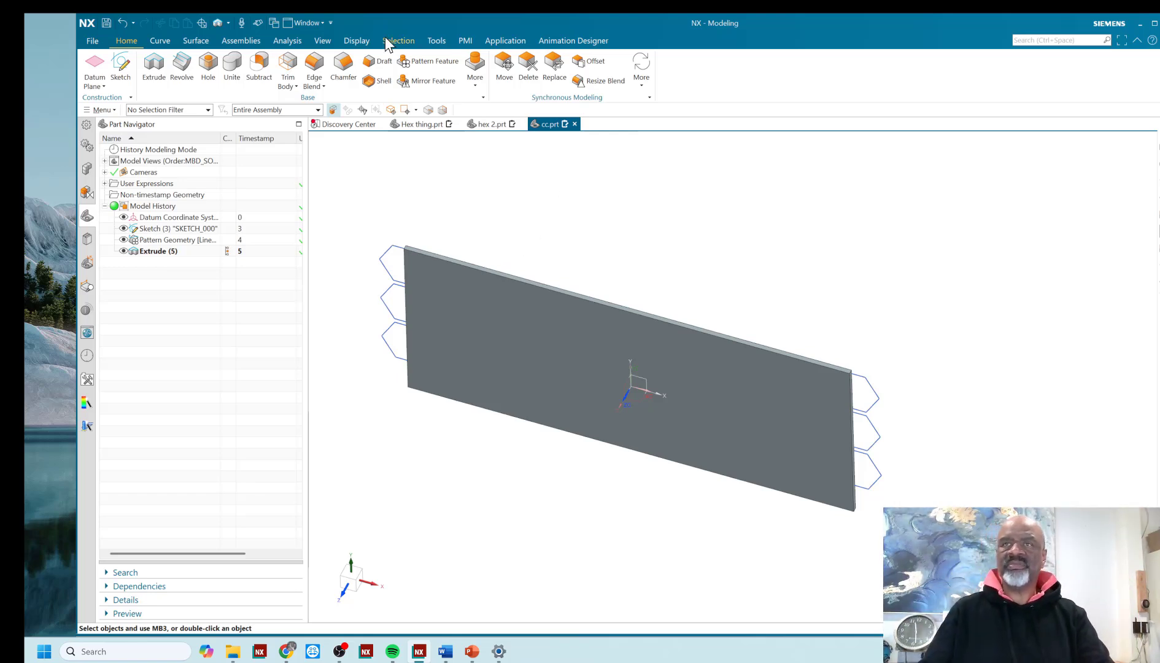
- Start Measure with the selection filter set to edges and associative measurement enabled
left_click(286, 42)
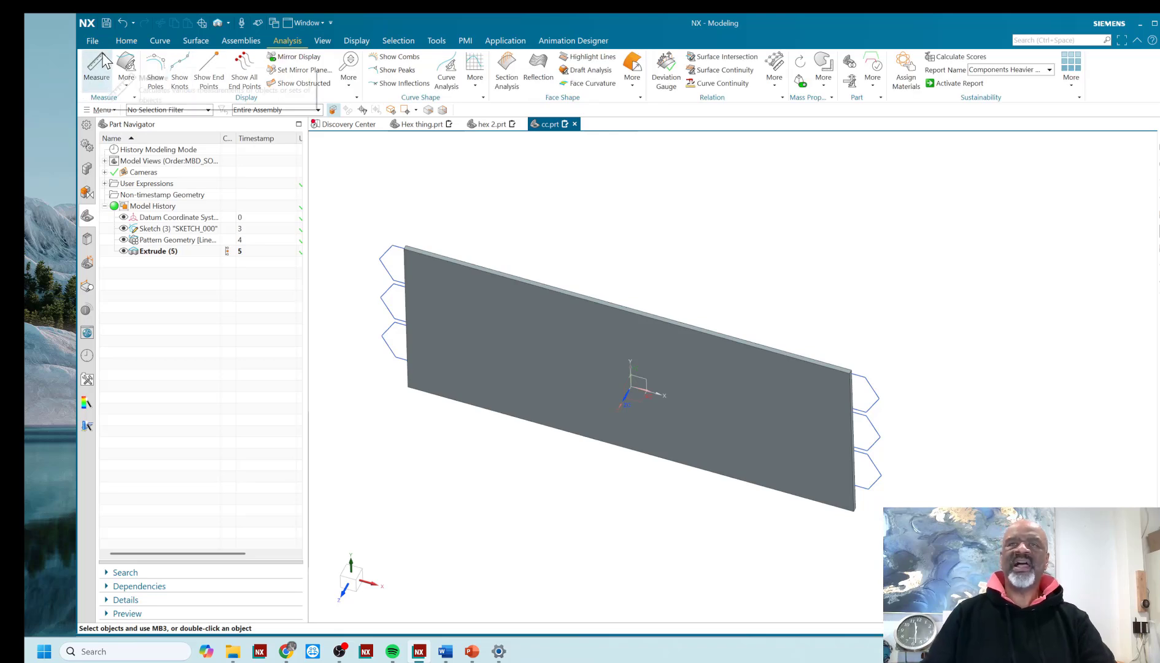
left_click(98, 72)
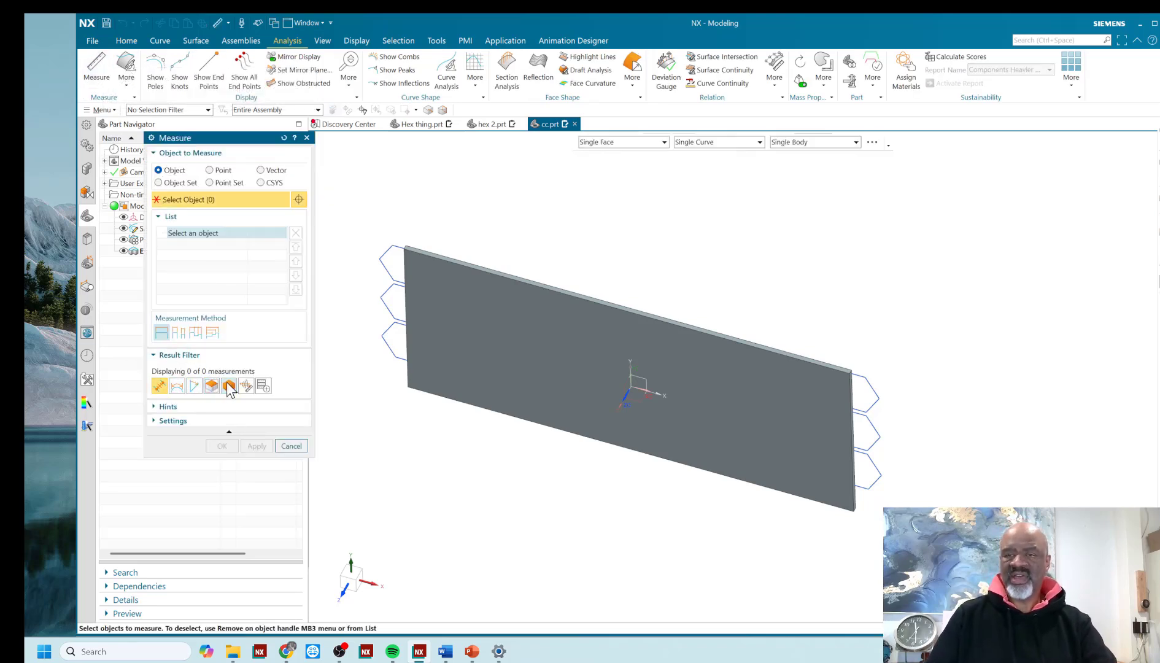
left_click(170, 112)
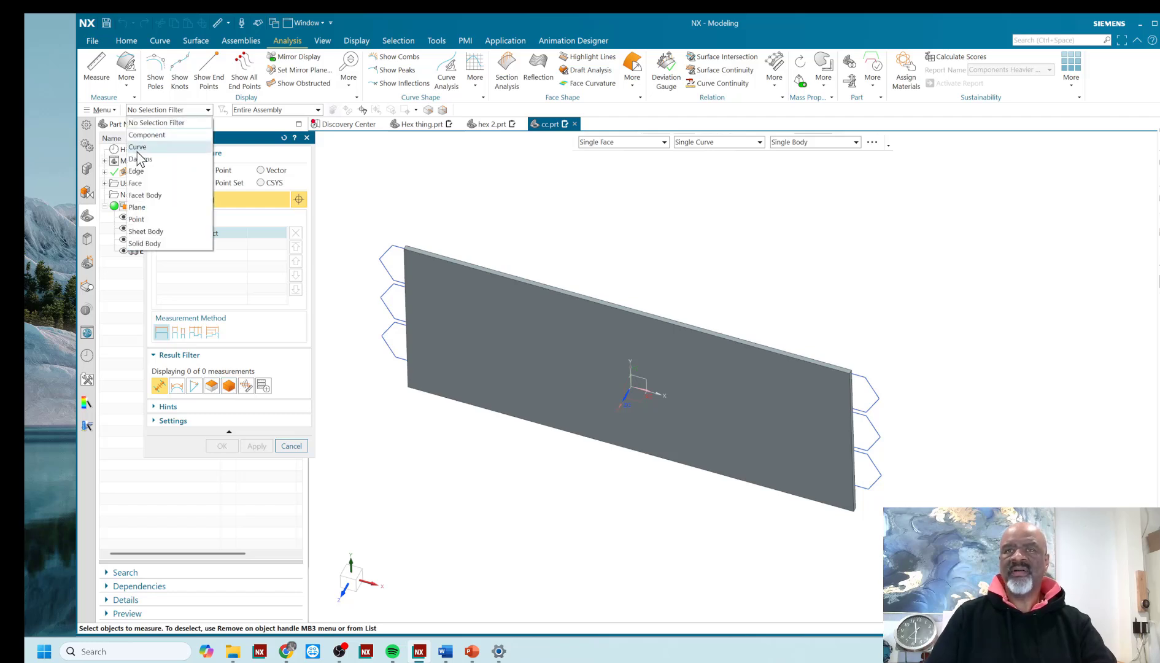
left_click(141, 178)
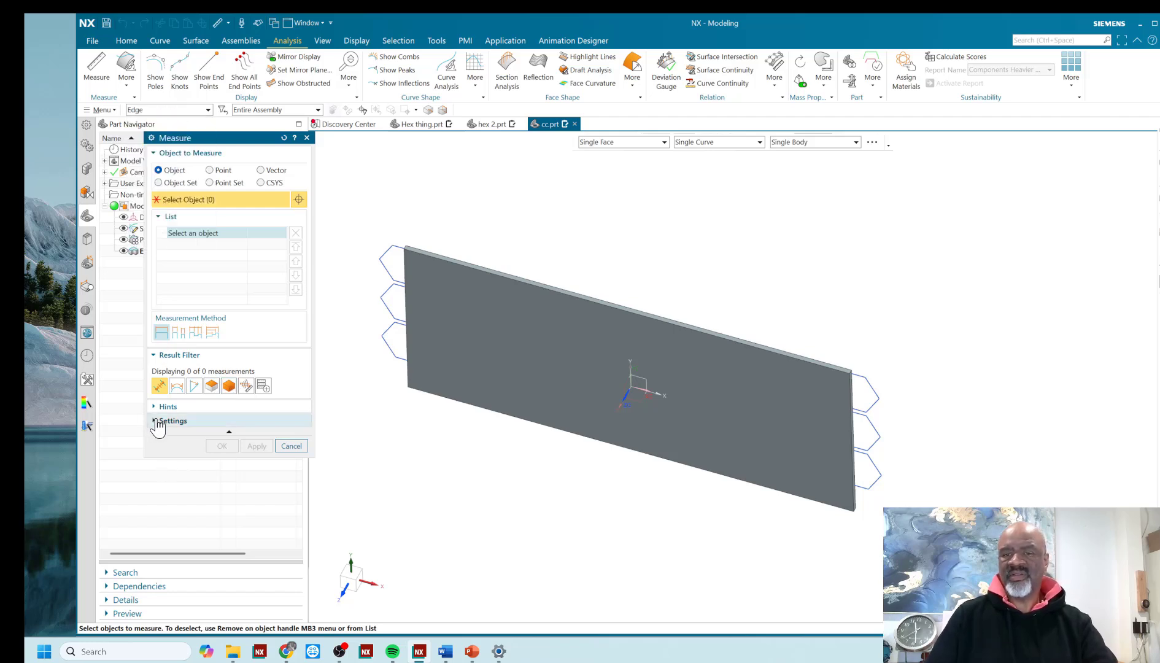
left_click(161, 421)
left_click(163, 437)
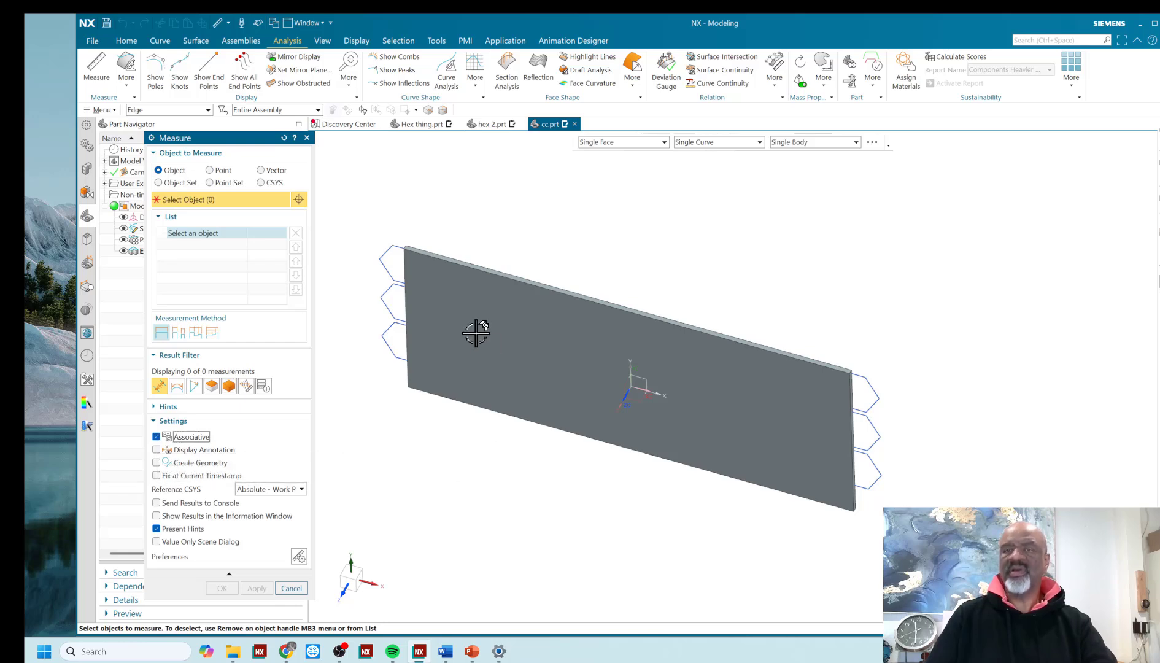
- Measure the 47.6314 in distance between the two end edges, keep it, and deselect it
scroll(394, 259, "up", 5)
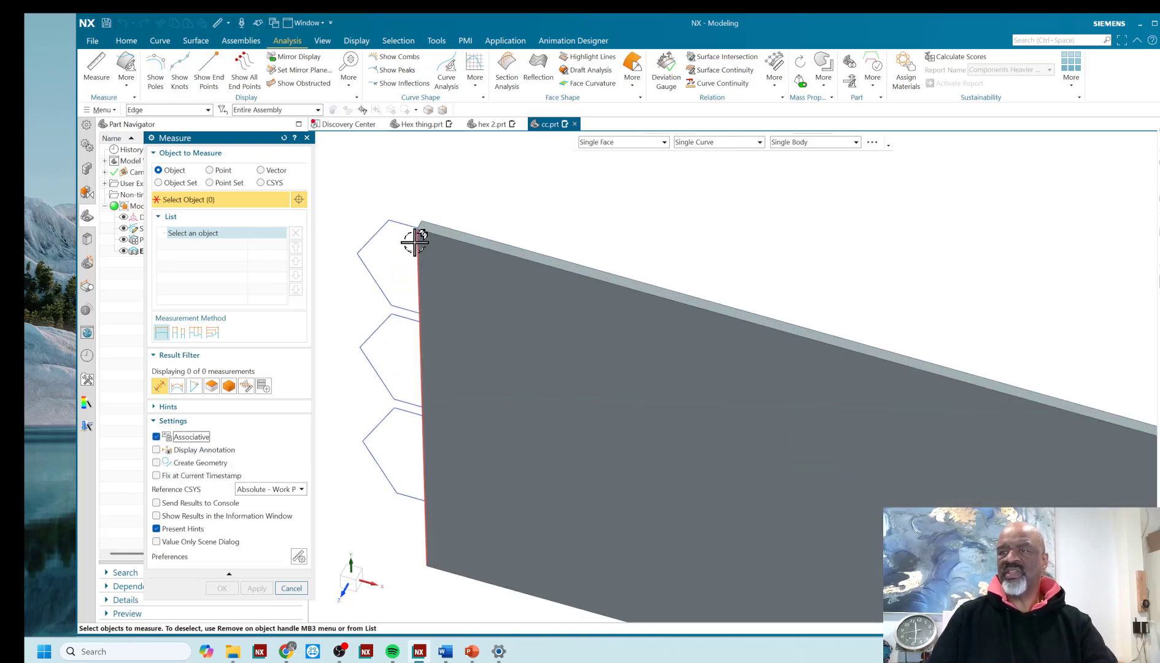
left_click(415, 242)
scroll(364, 235, "down", 3)
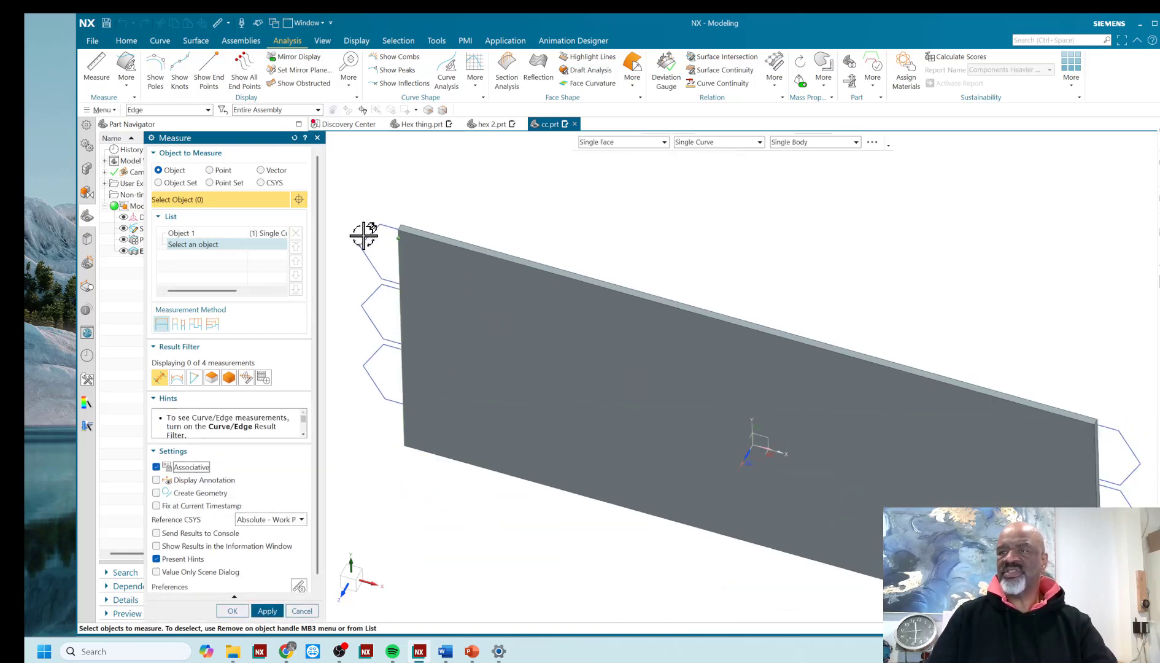
left_click(1095, 440)
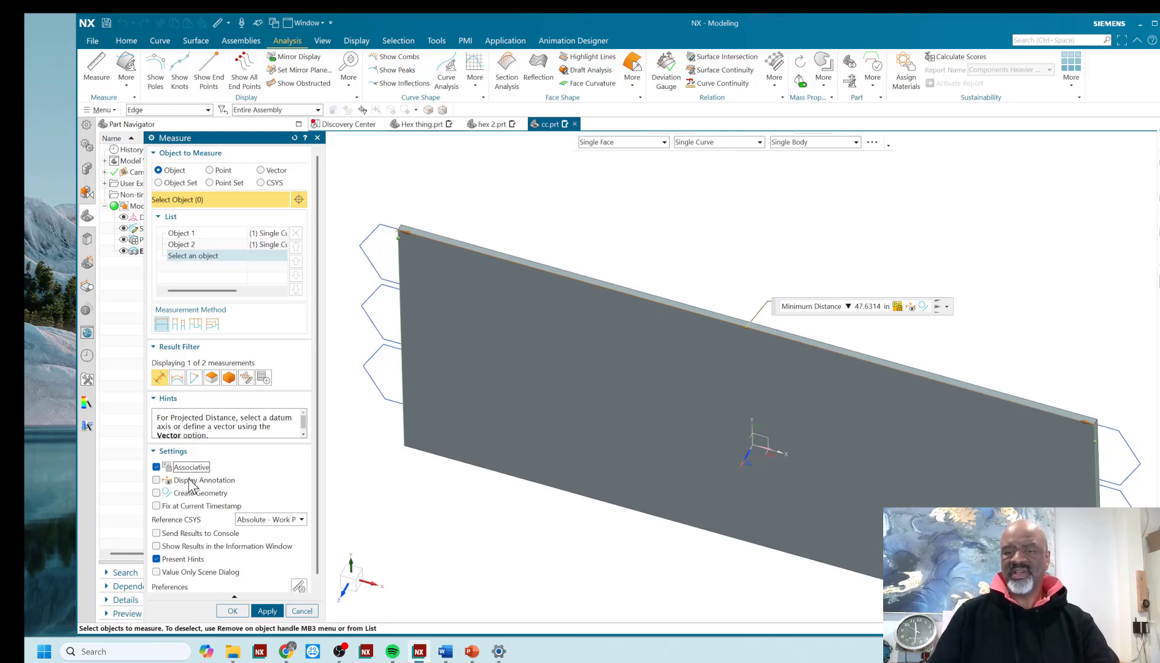
left_click(234, 612)
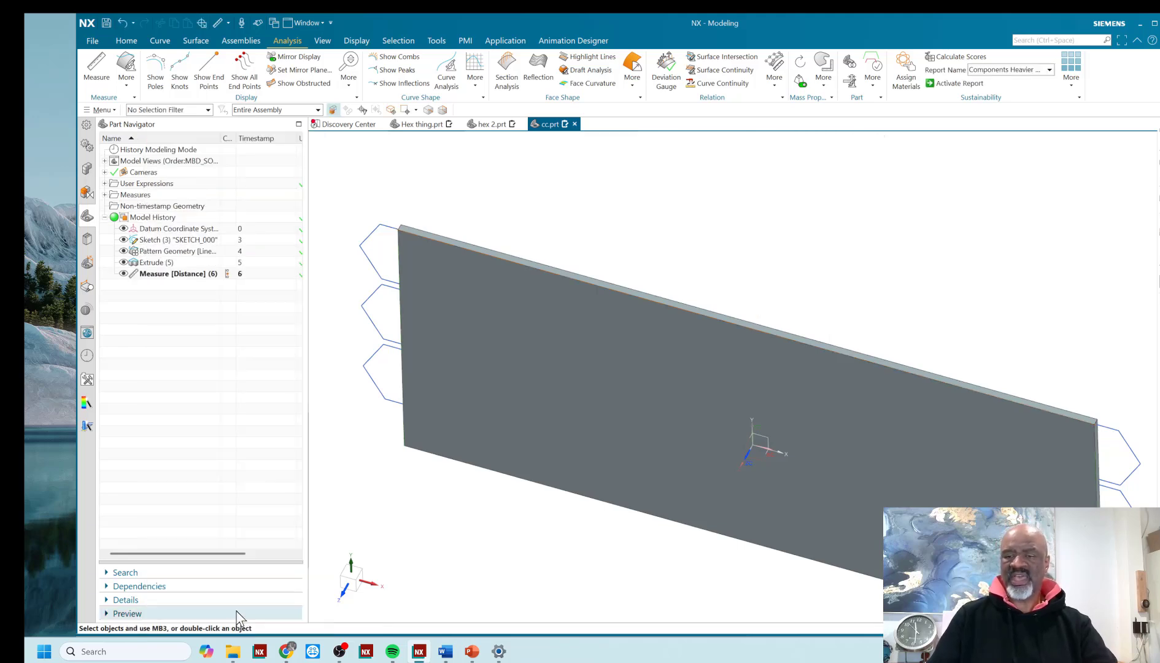
left_click(158, 274)
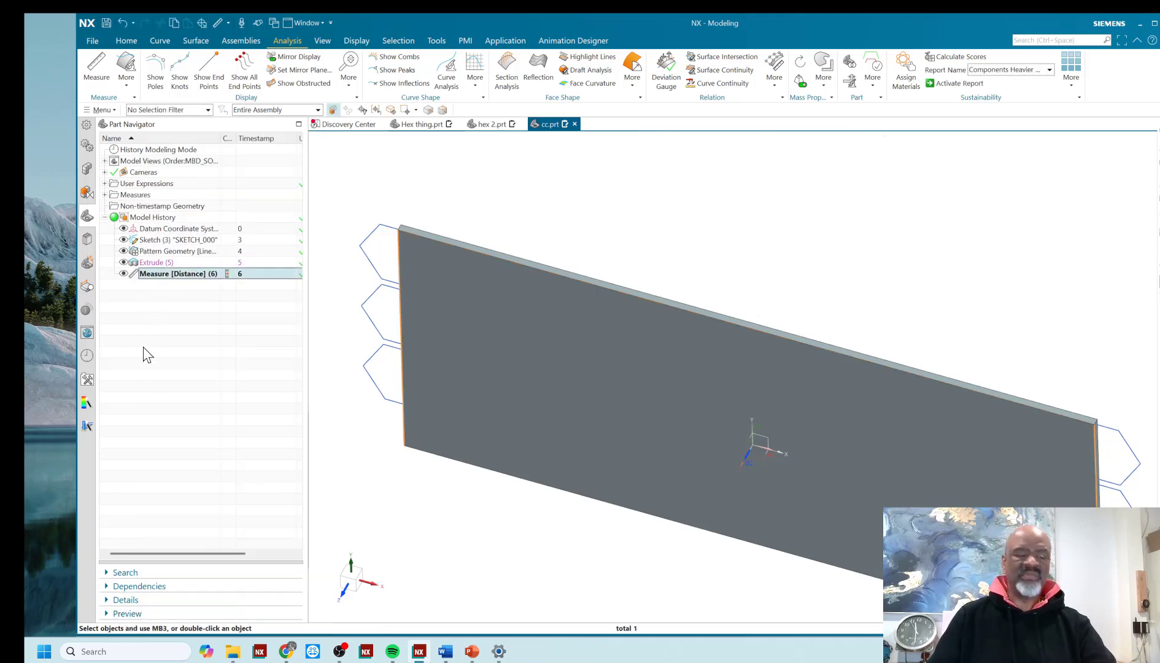
left_click(143, 348)
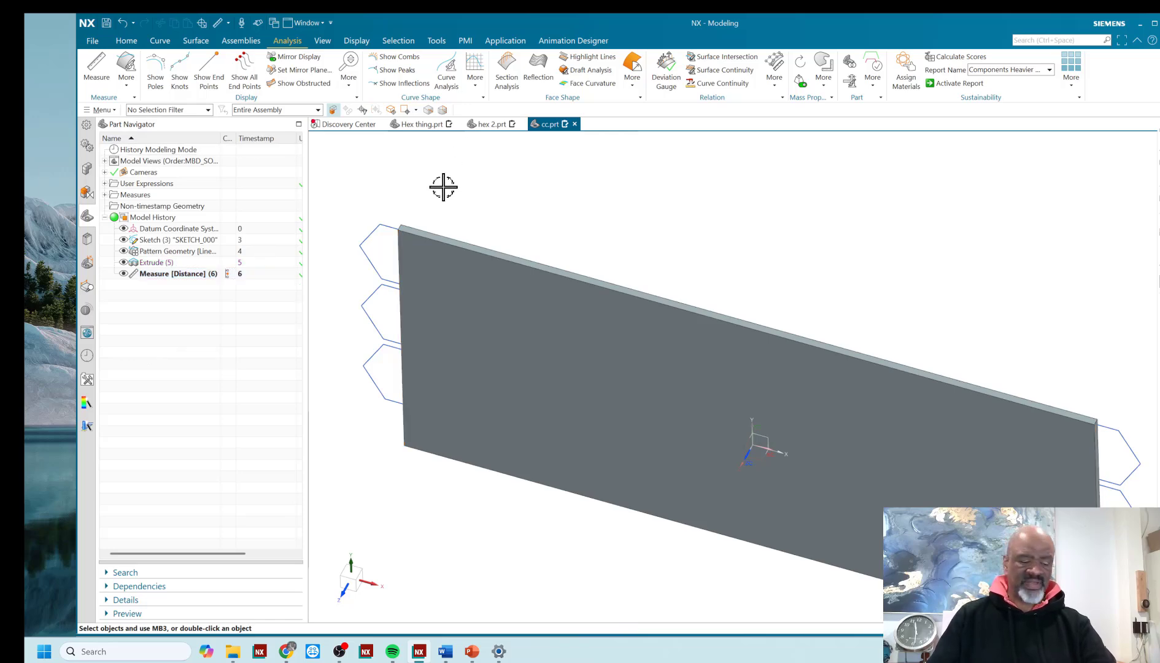
key("ctrl+e")
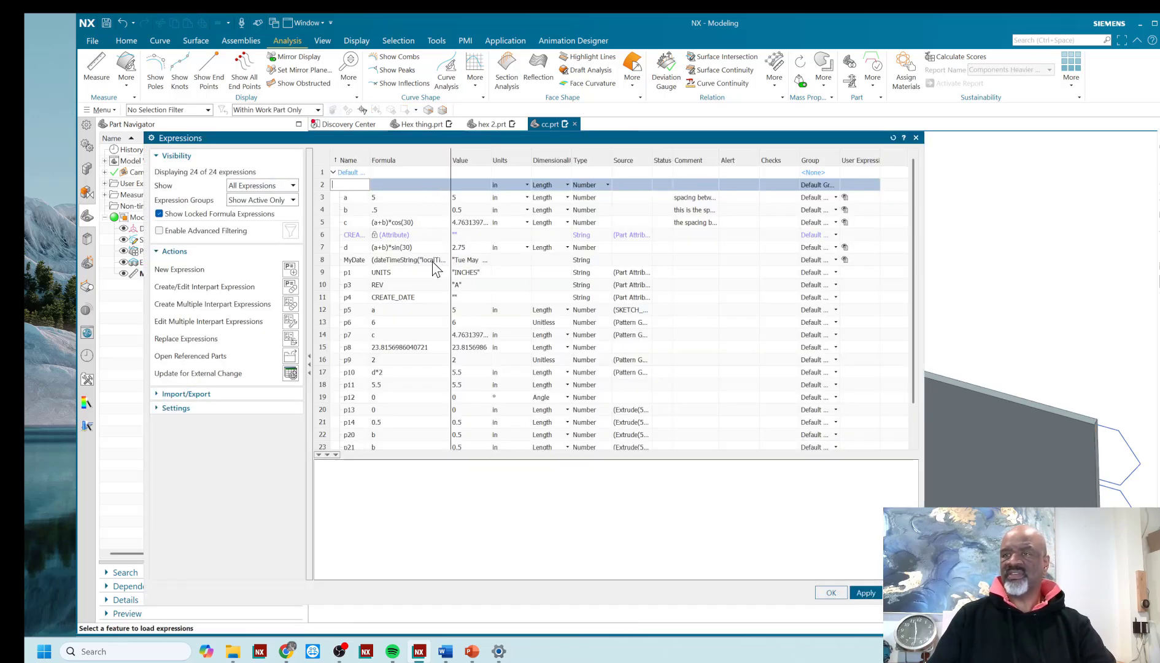
scroll(422, 287, "down", 2)
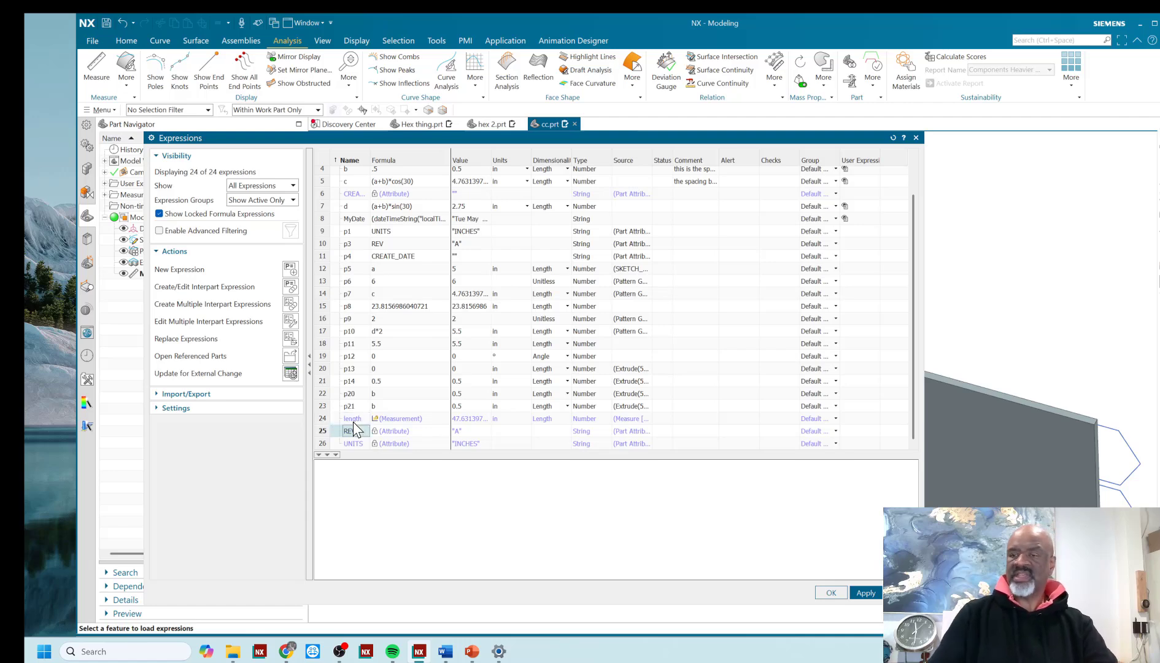
left_click(866, 593)
left_click(832, 594)
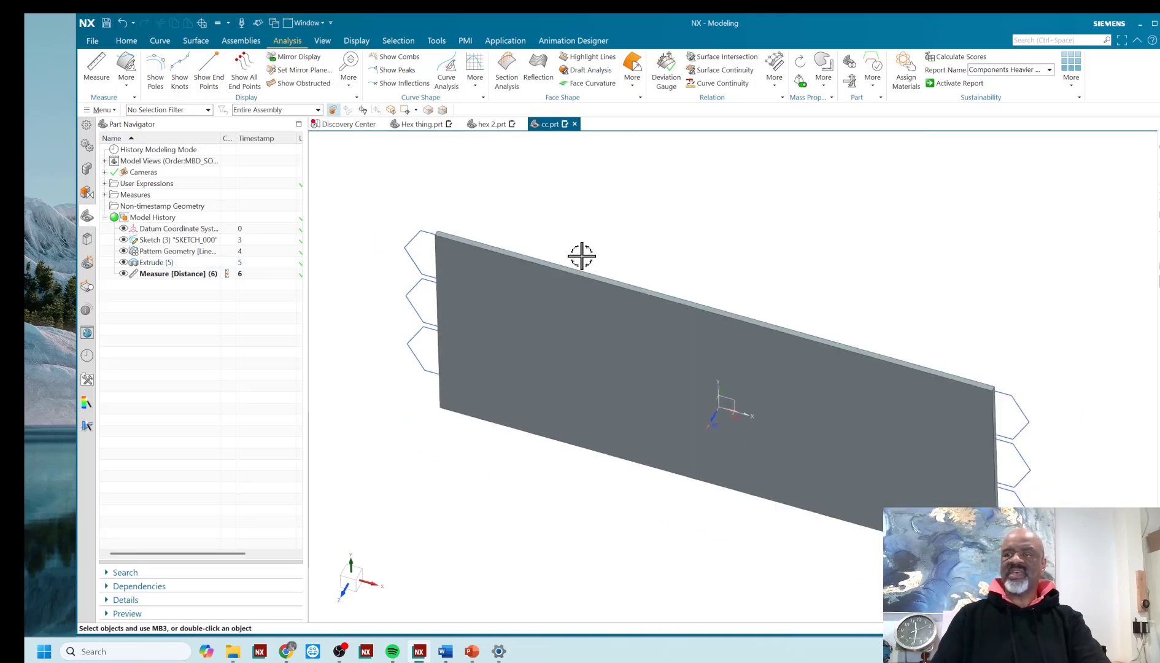
- Start an Extrude and select the hexagon outlines using the Infer Curves selection rule
middle_click_drag(559, 235, 547, 209)
left_click(125, 41)
left_click(154, 66)
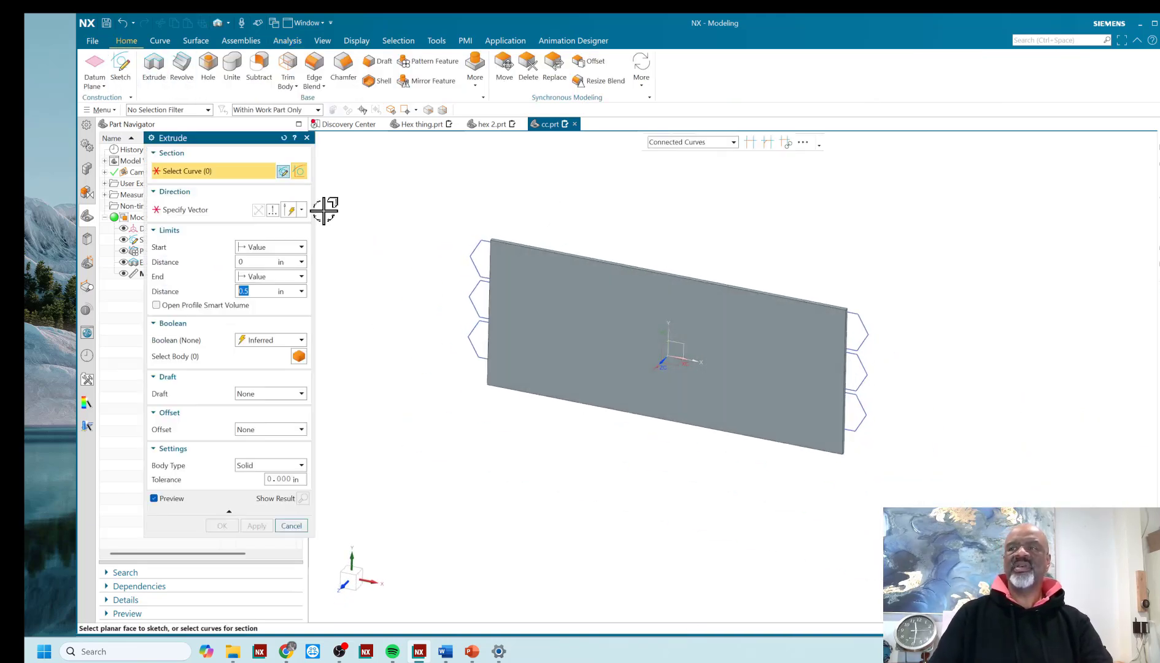
left_click(675, 141)
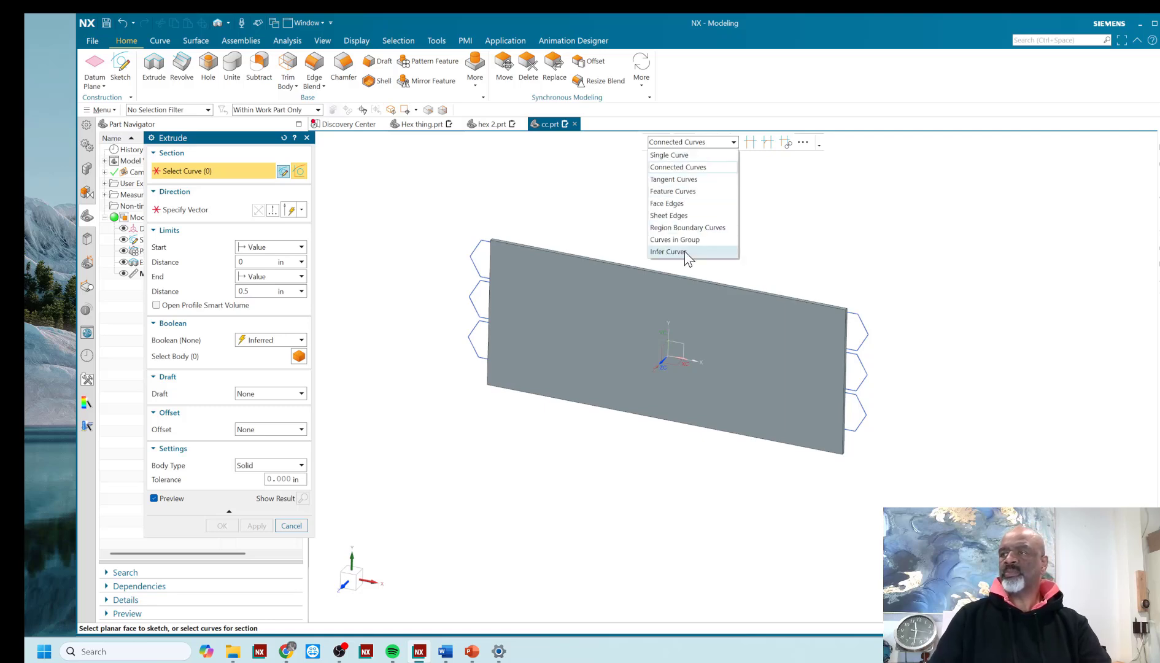
left_click(667, 253)
left_click(482, 236)
middle_click_drag(646, 201, 549, 241)
- Add the centre hexagon with Connected Curves and subtract the extrusion through the panel
scroll(682, 300, "up", 5)
left_click(690, 143)
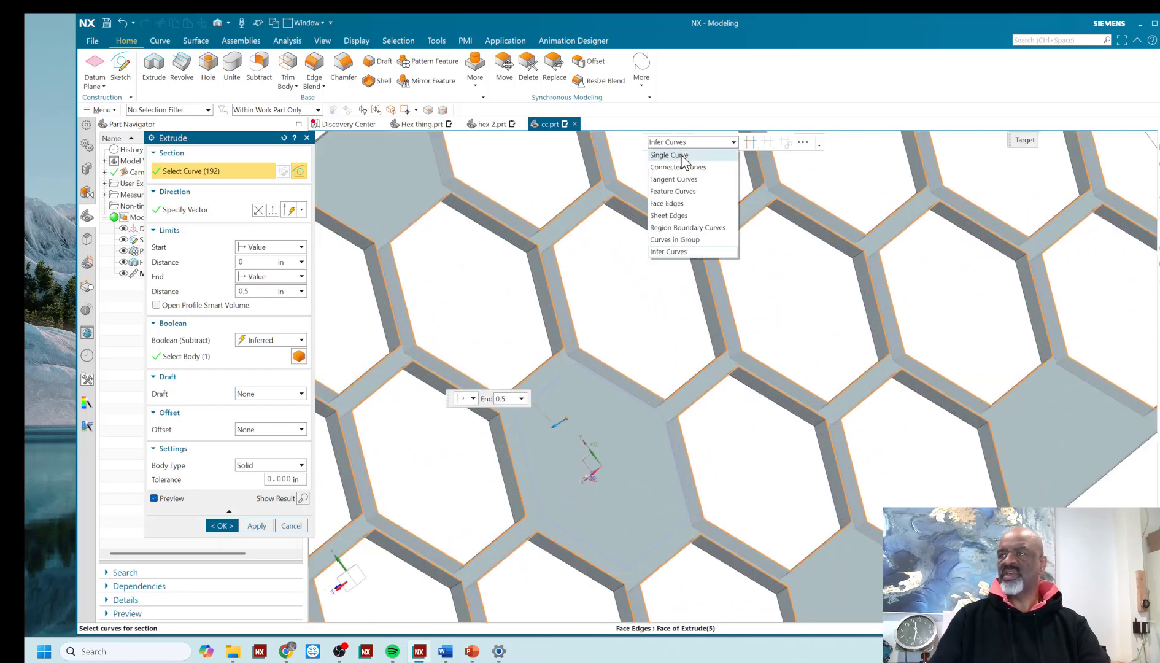
left_click(694, 164)
left_click(583, 372)
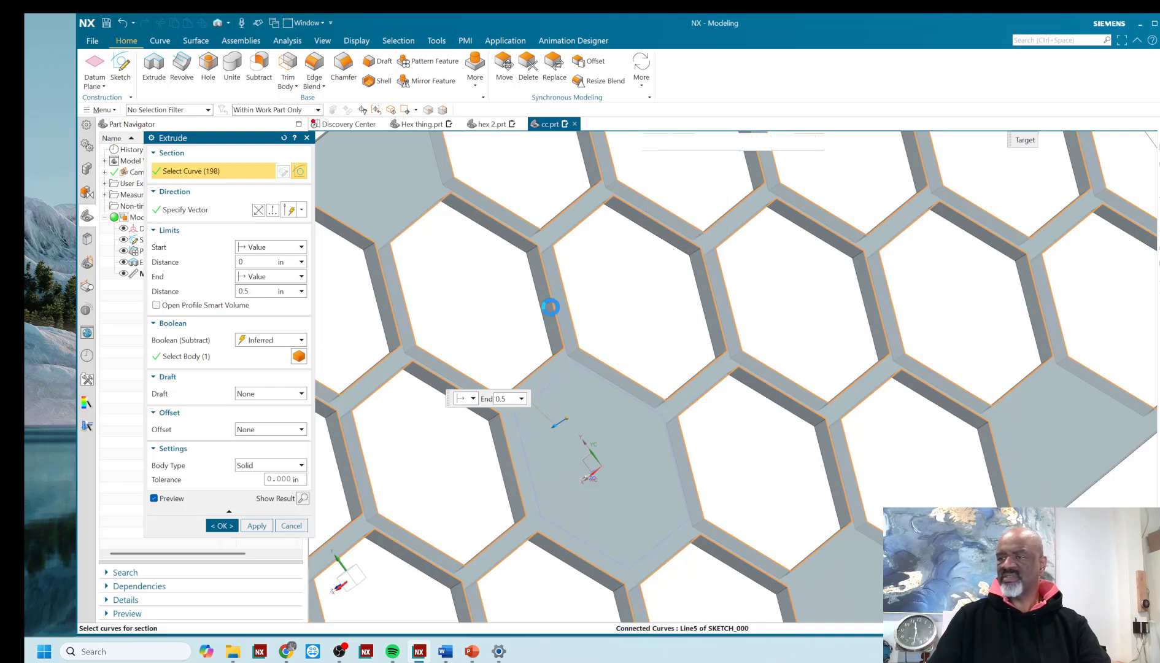
left_click(222, 526)
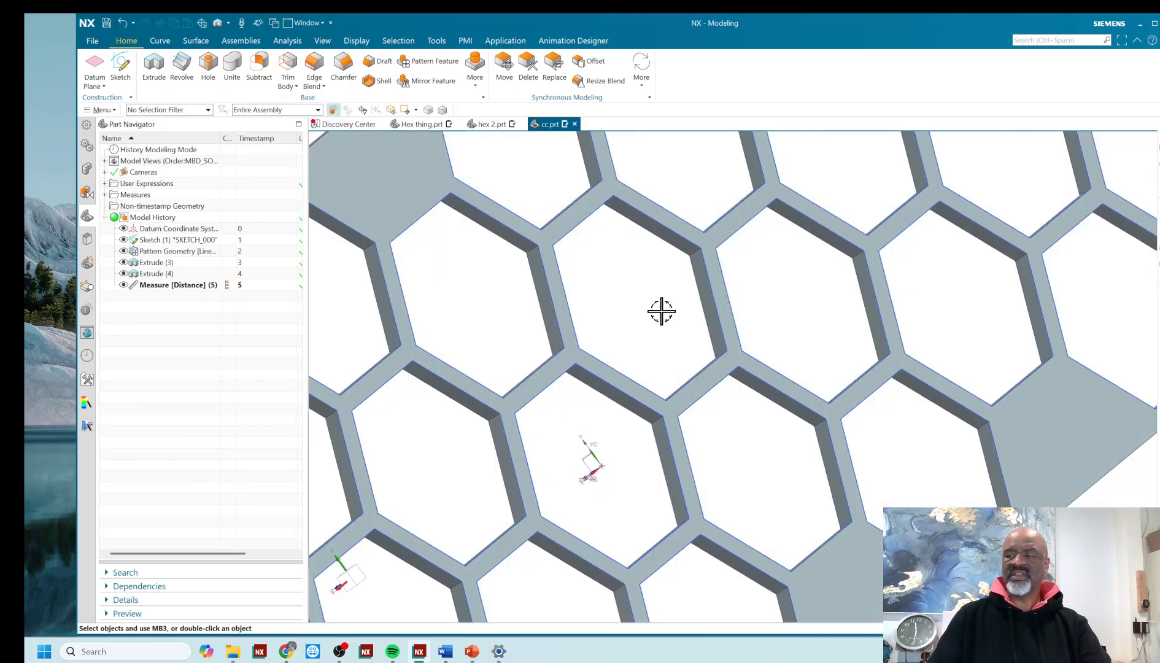
scroll(565, 354, "down", 5)
middle_click_drag(565, 355, 534, 300)
scroll(508, 299, "up", 3)
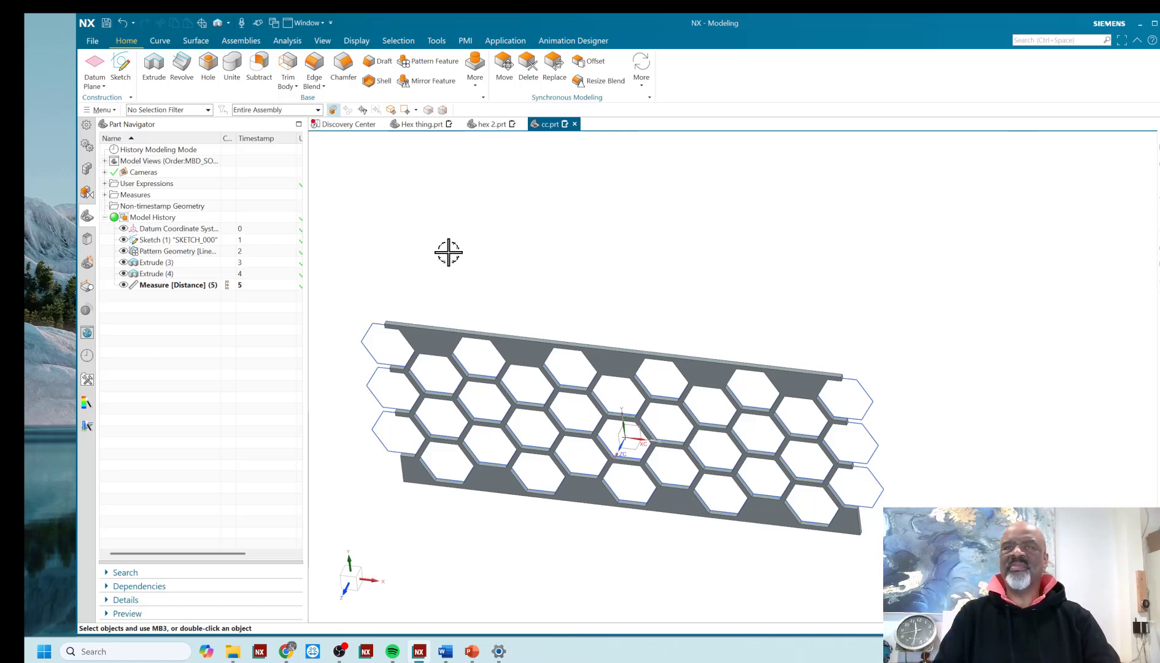
middle_click_drag(448, 251, 485, 229)
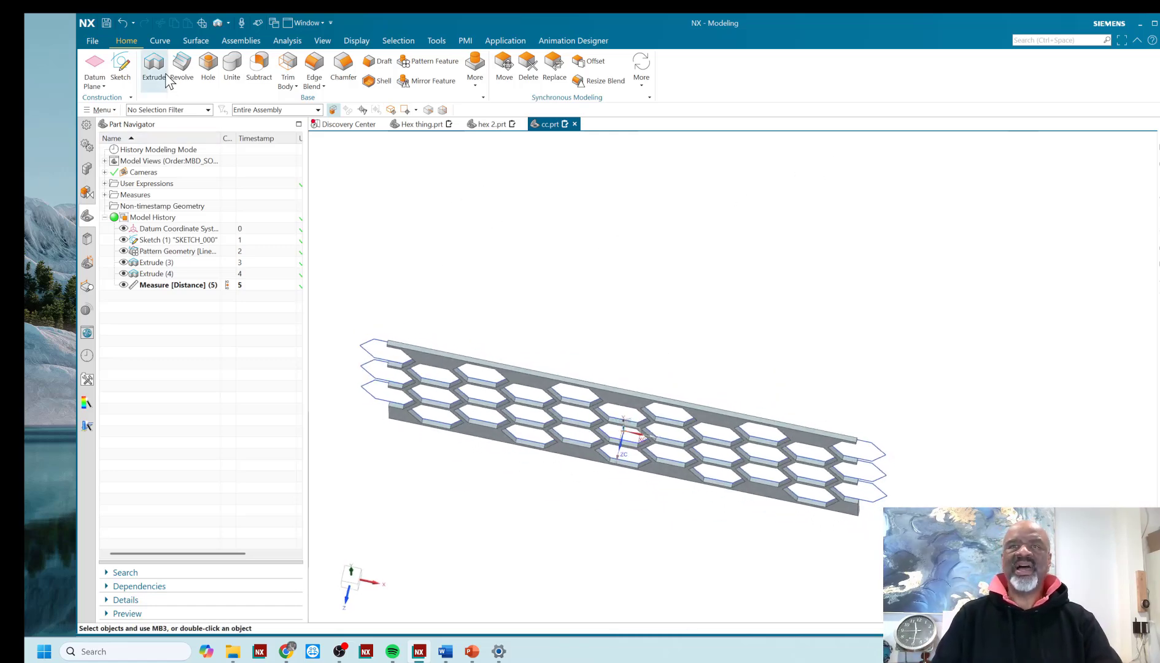
- Create a sketch on the panel face and draw the horizontal line
left_click(121, 68)
scroll(531, 350, "up", 5)
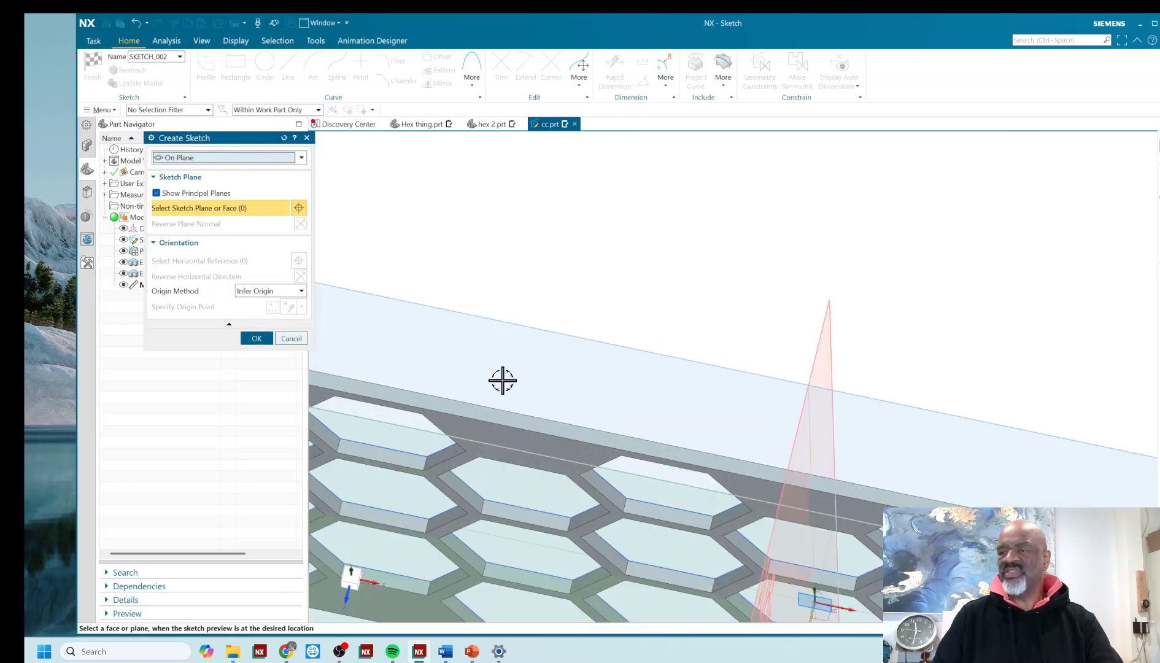
left_click(507, 414)
left_click(256, 338)
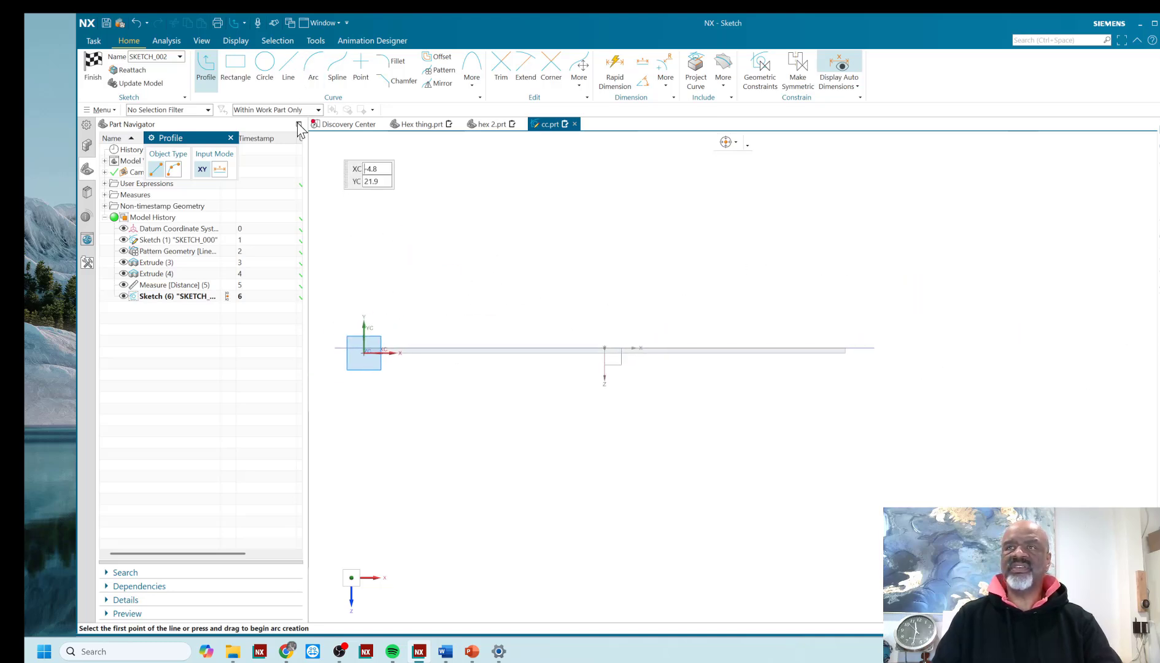
left_click(383, 275)
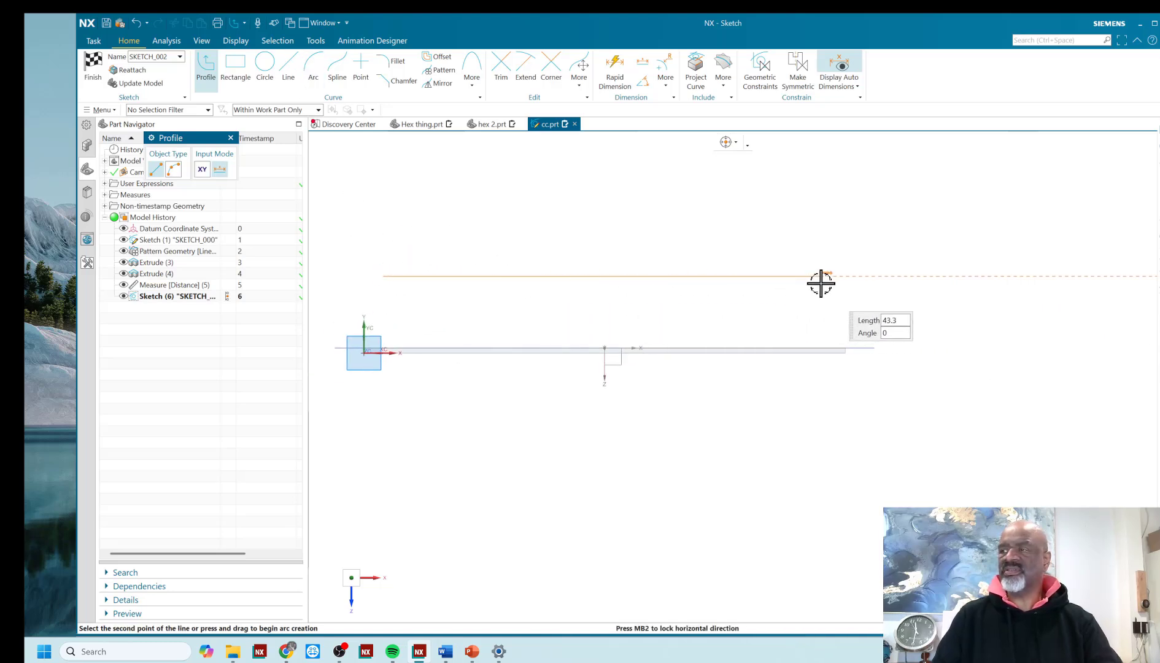
scroll(591, 235, "down", 3)
left_click(583, 234)
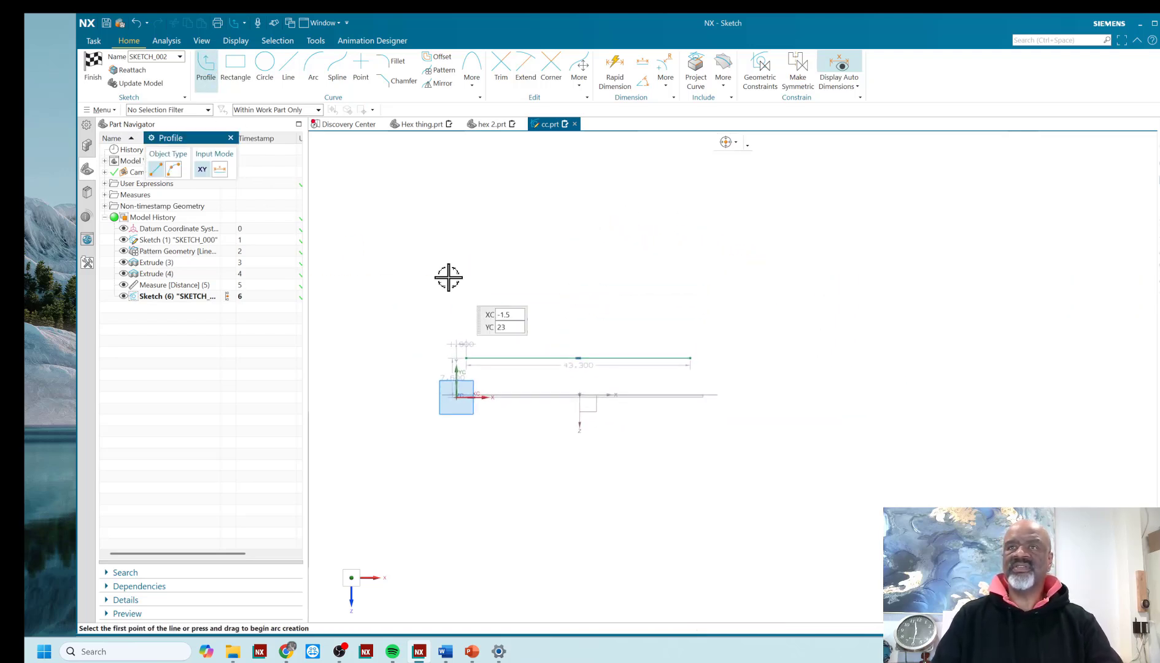
- Draw the closed wedge: a 23.5 side, an arc, and a line back to the start
left_click(552, 212)
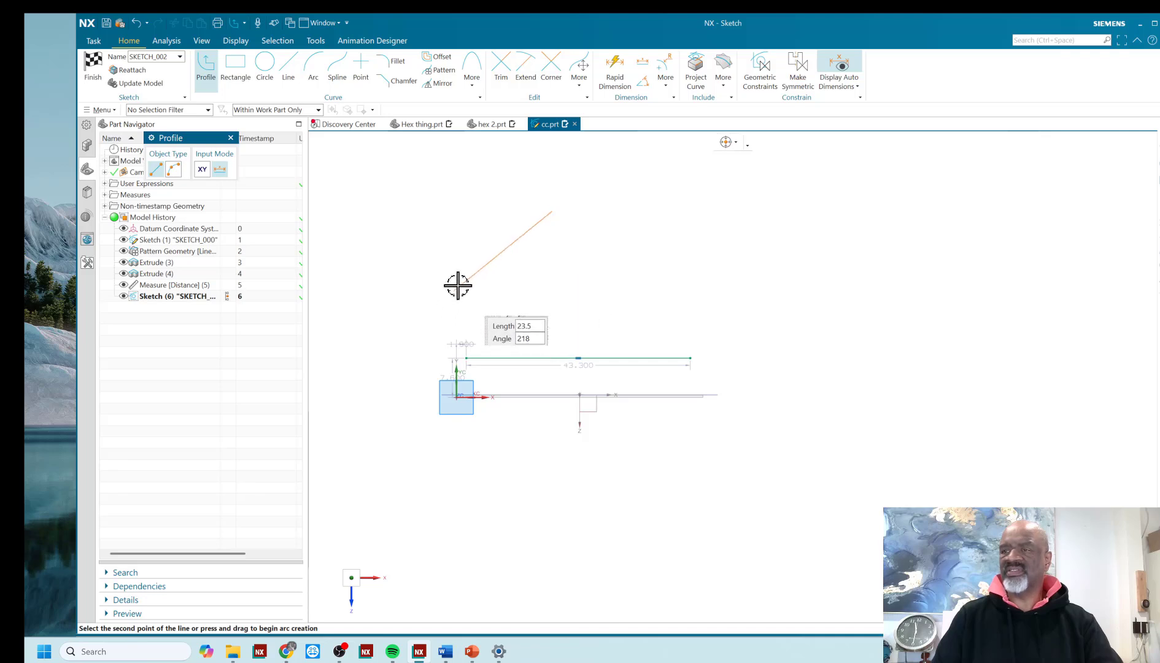
type("23.5")
key("Return")
left_click_drag(454, 283, 663, 310)
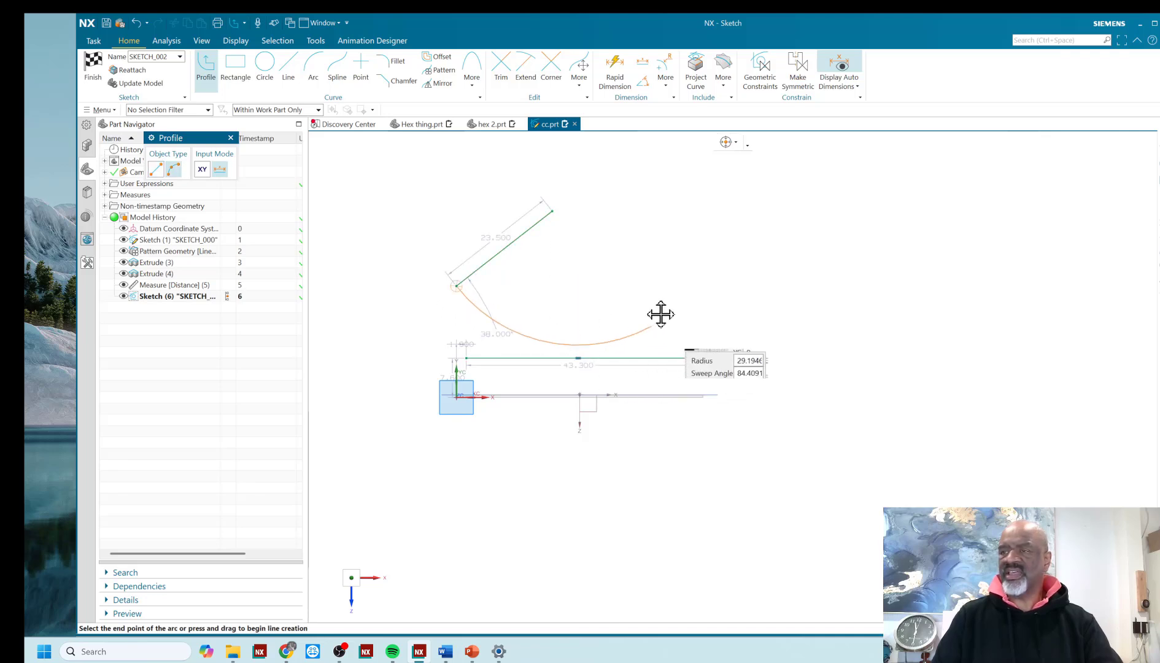
left_click(676, 286)
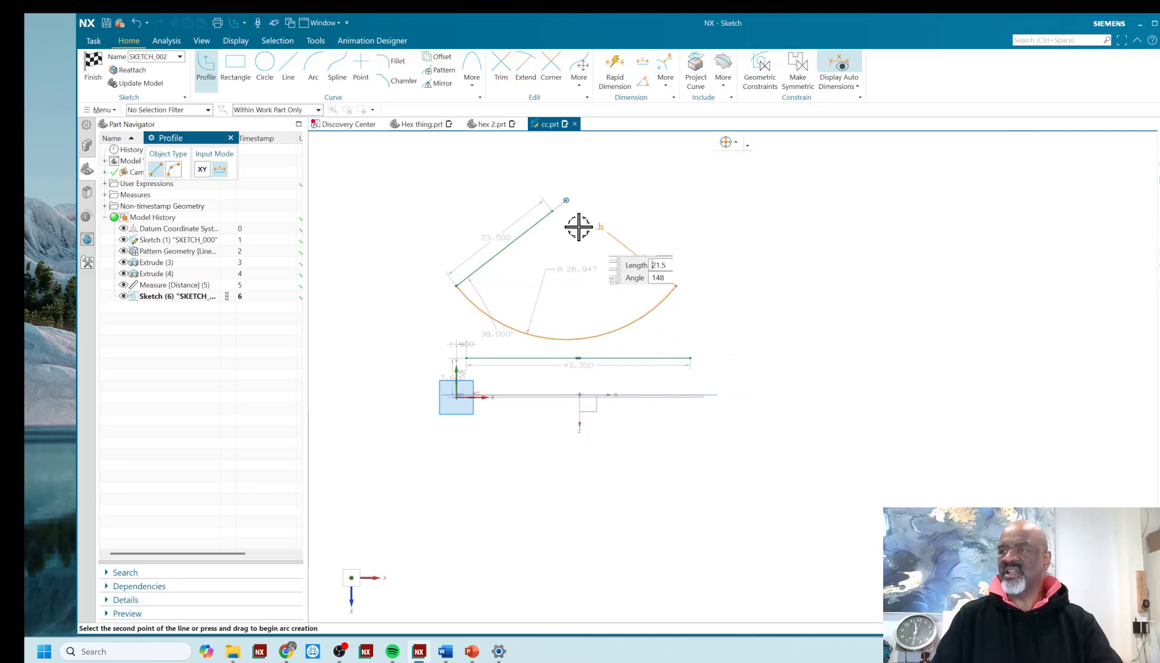
left_click(553, 211)
key("Escape")
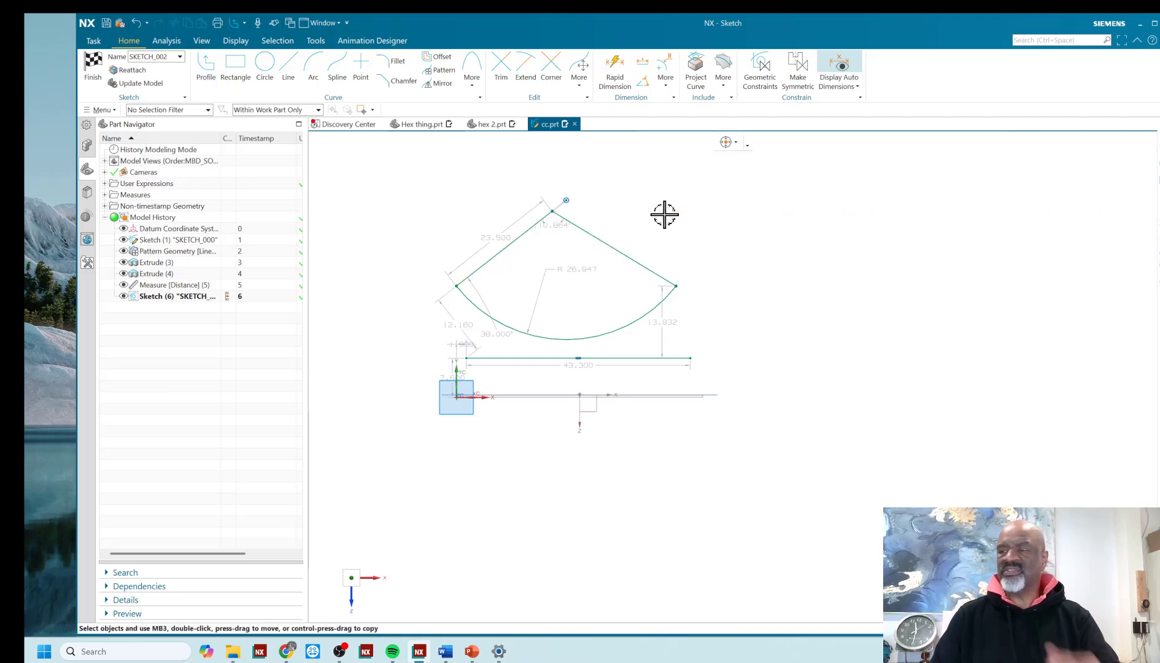
middle_click_drag(593, 218, 616, 195)
- Join the wedge's loose endpoints with Coincident constraints and make its two sides perpendicular
key("c")
left_click(162, 171)
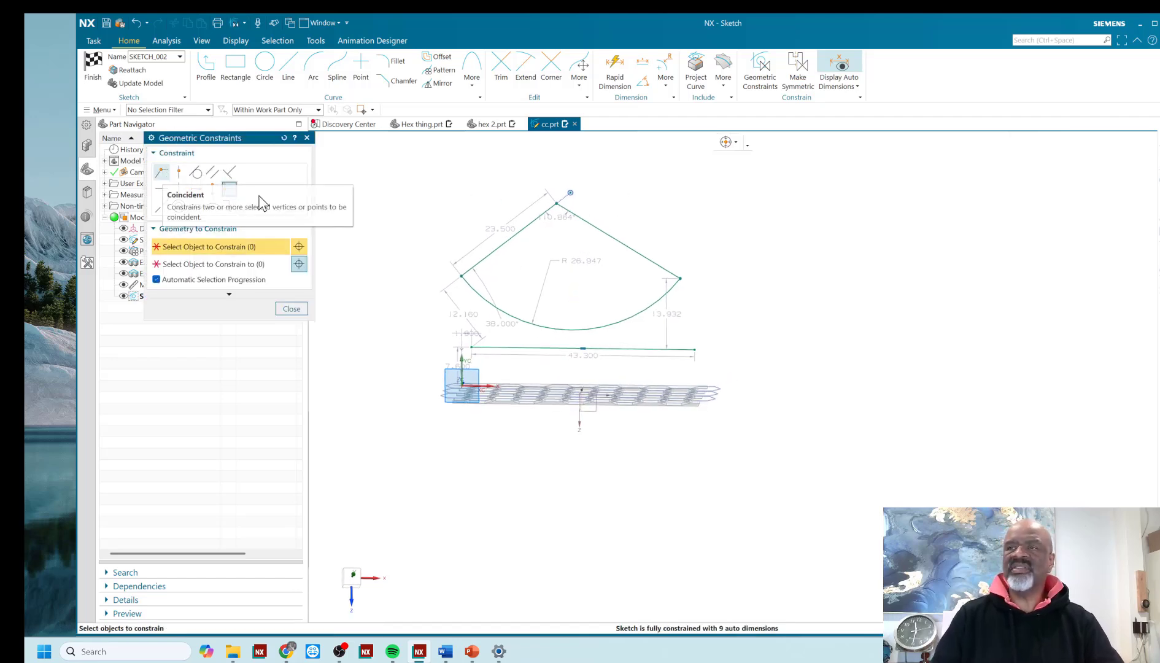
left_click(556, 204)
left_click(570, 192)
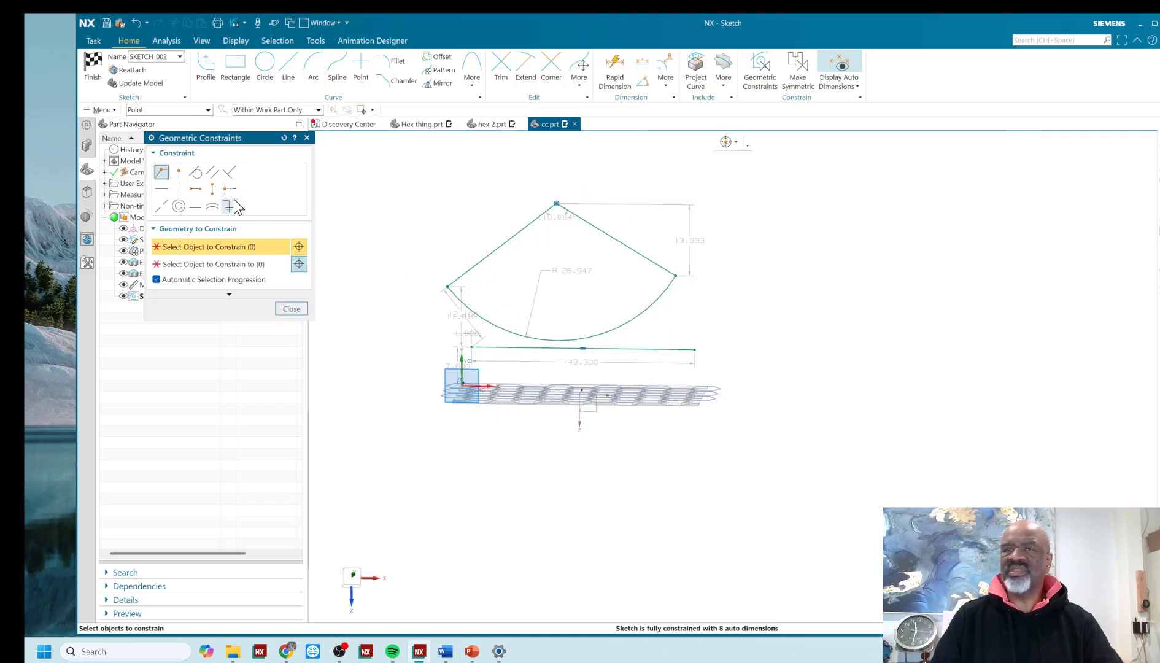
left_click(441, 287)
left_click(675, 277)
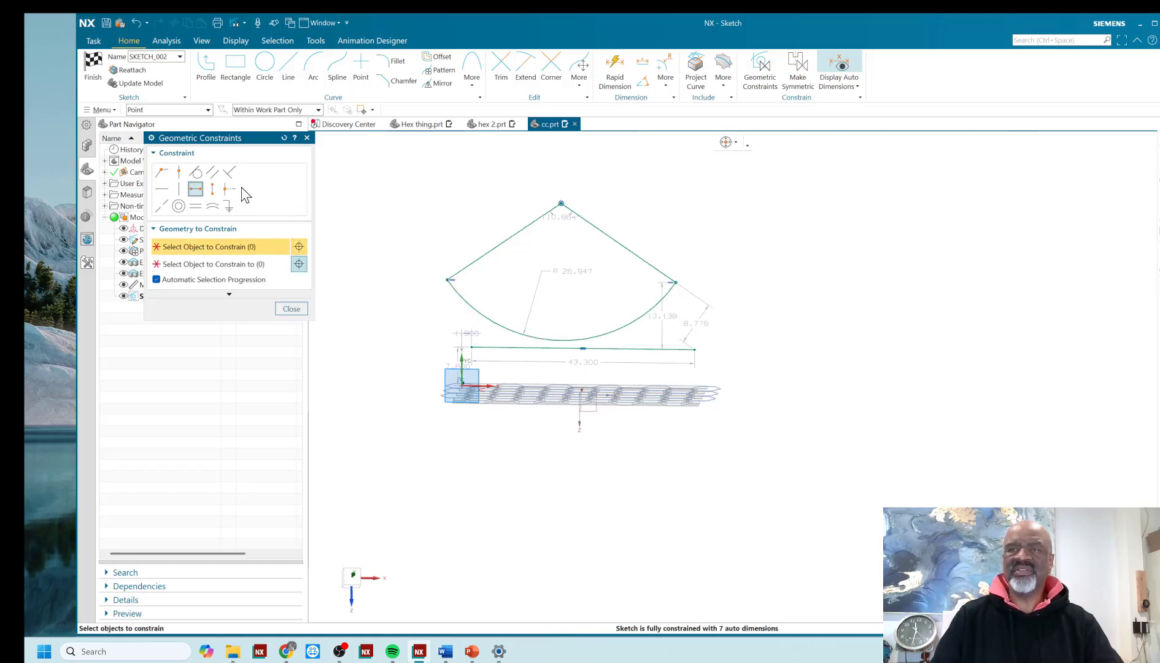
left_click(521, 227)
left_click(589, 230)
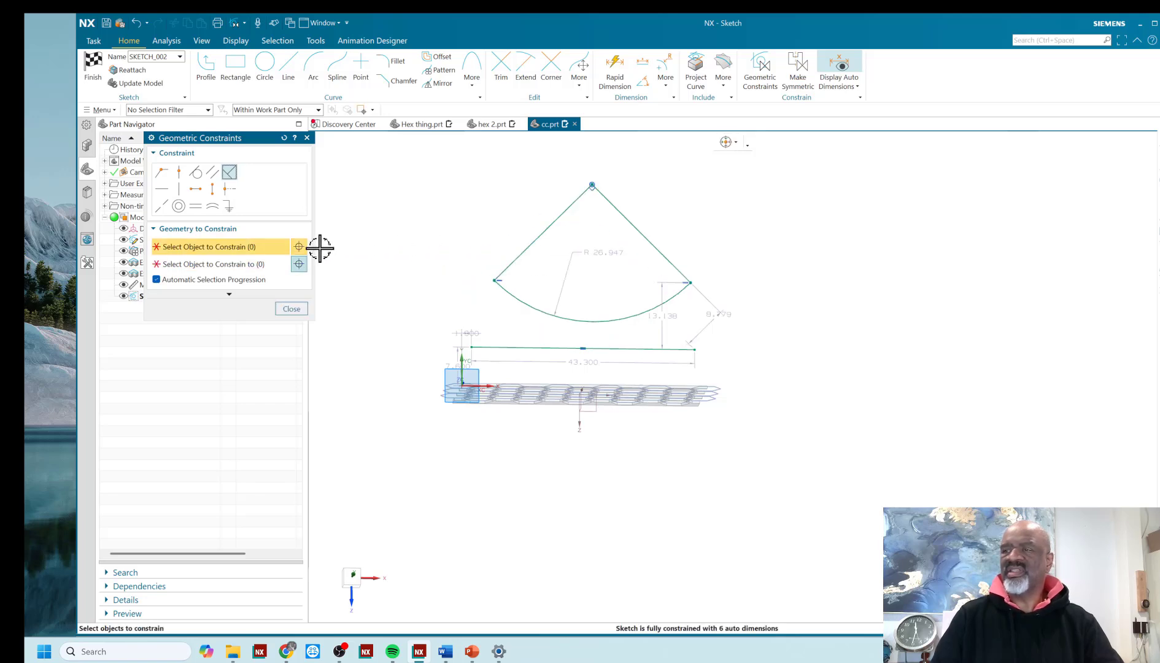
- Centre the wedge apex over the horizontal line's midpoint and make the arc tangent to that line
left_click(229, 188)
left_click(591, 186)
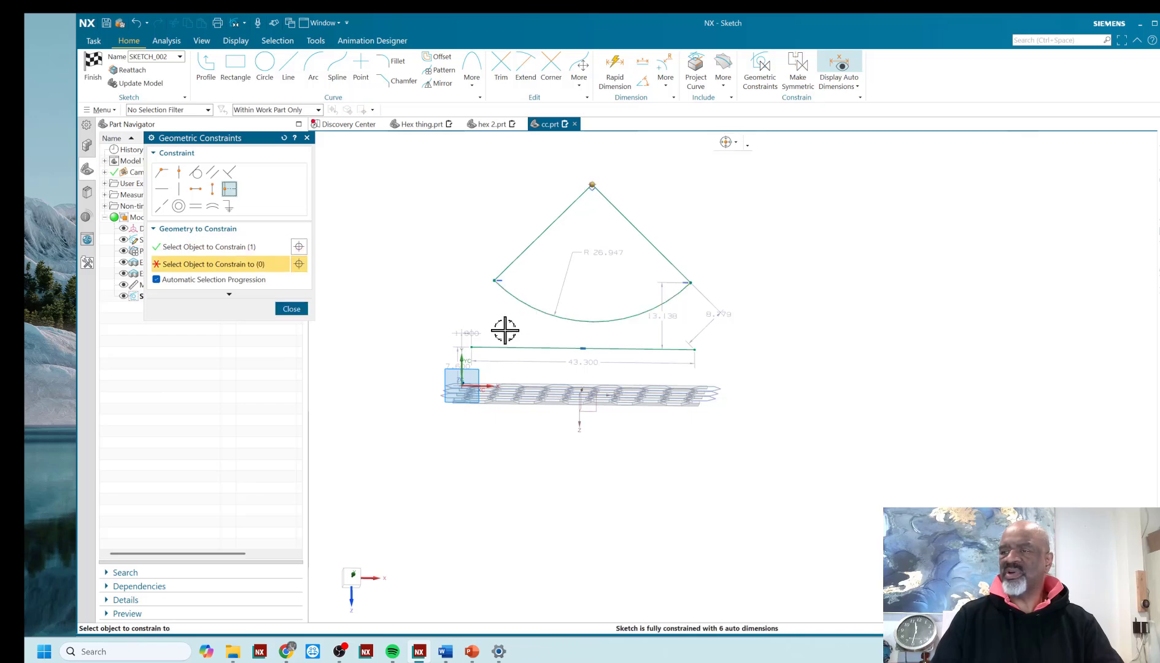
left_click(512, 347)
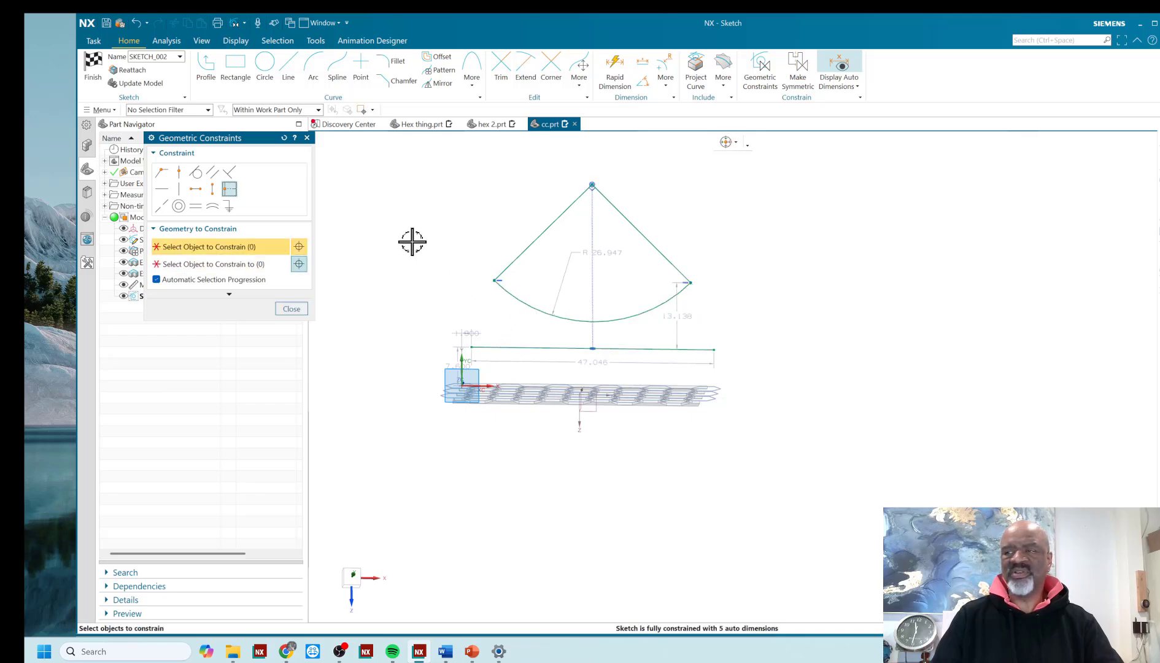
left_click(196, 172)
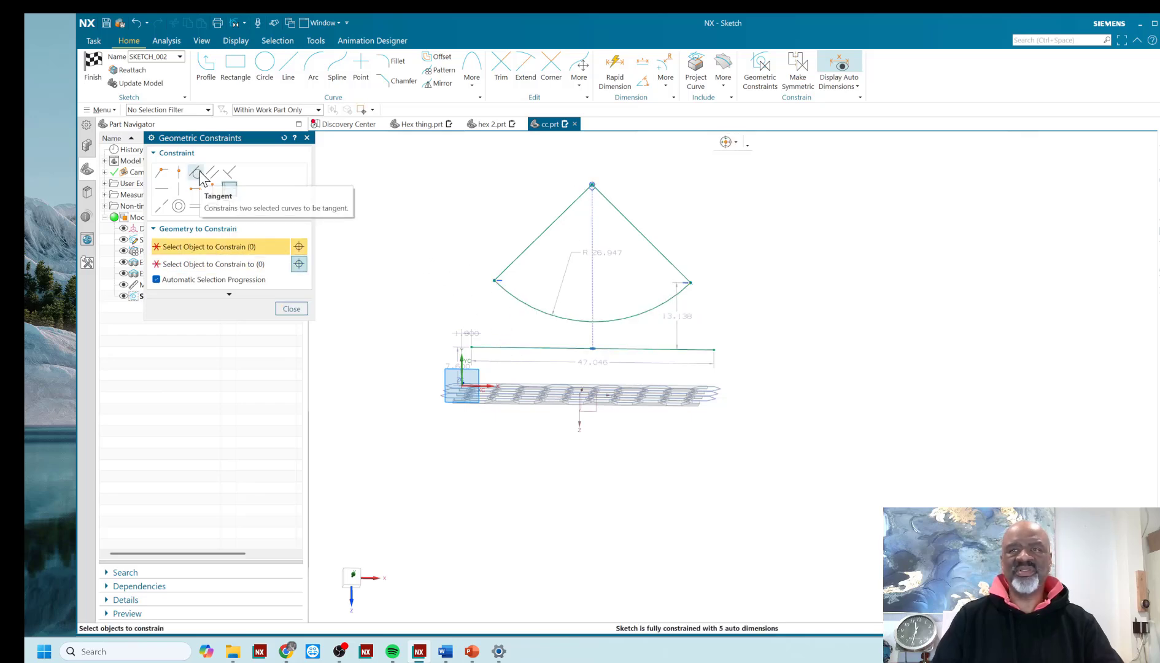
left_click(600, 320)
left_click(605, 348)
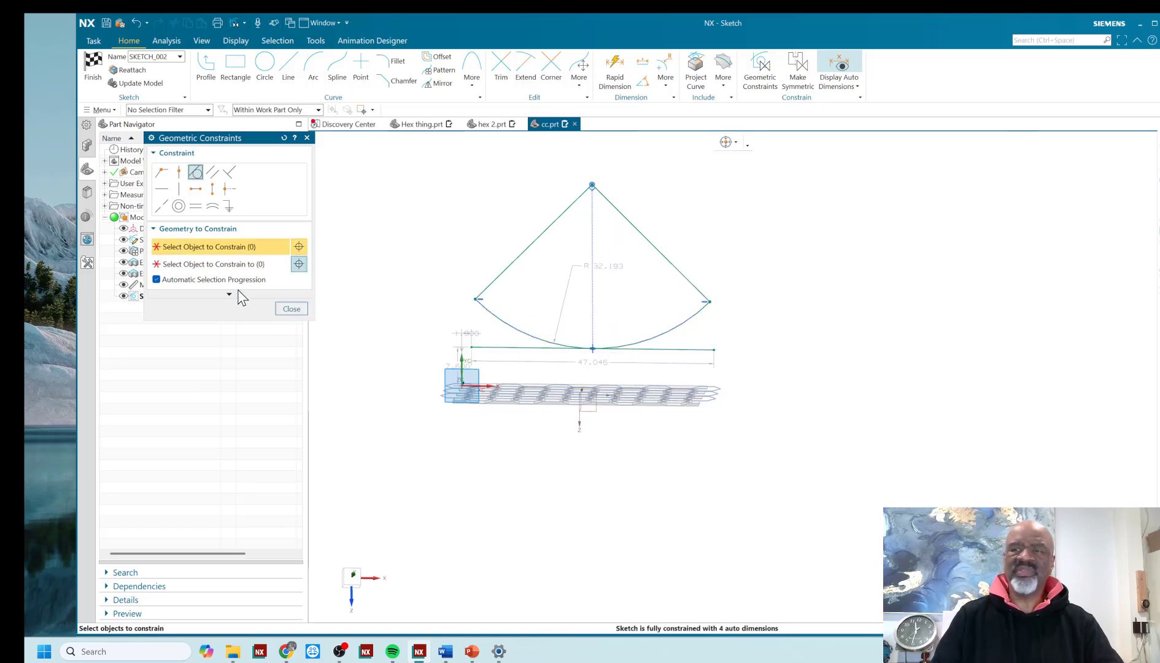
left_click(291, 309)
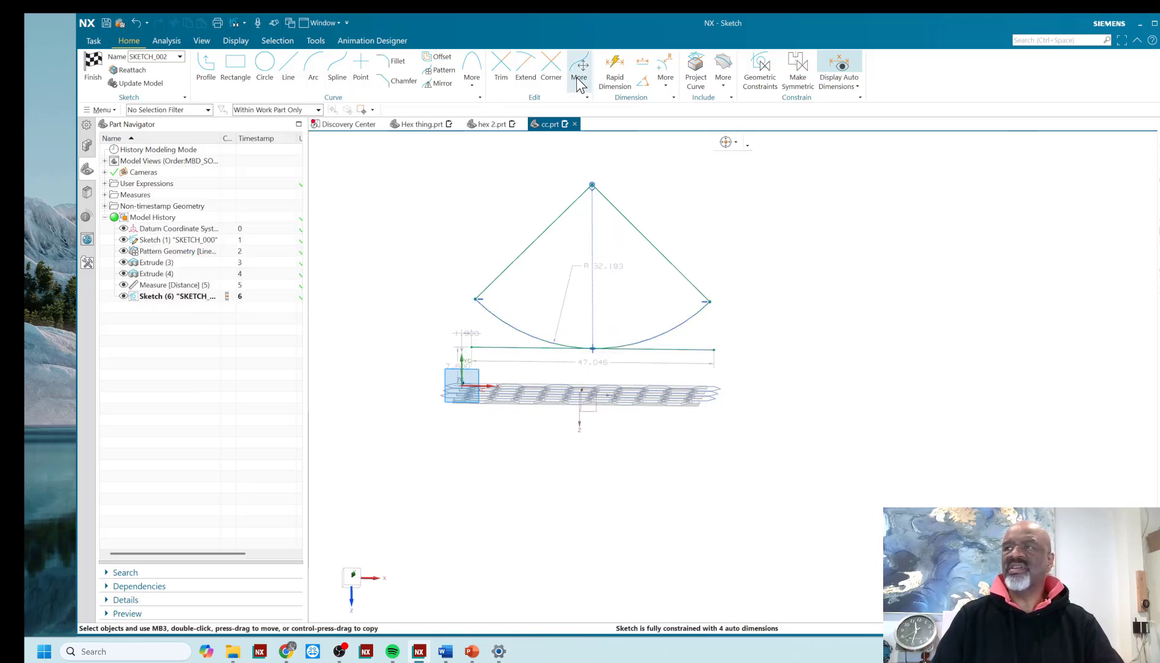
- Dimension the 47.046 horizontal line above the sketch and set p36 to the expression length
left_click(615, 69)
left_click(505, 347)
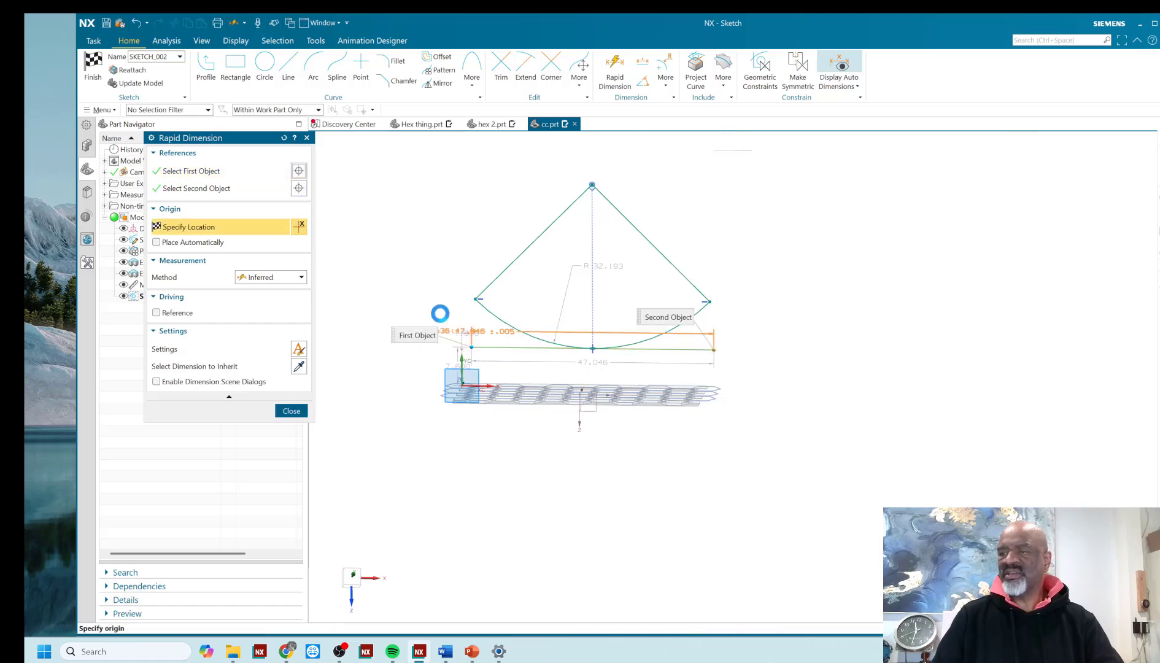
left_click(499, 151)
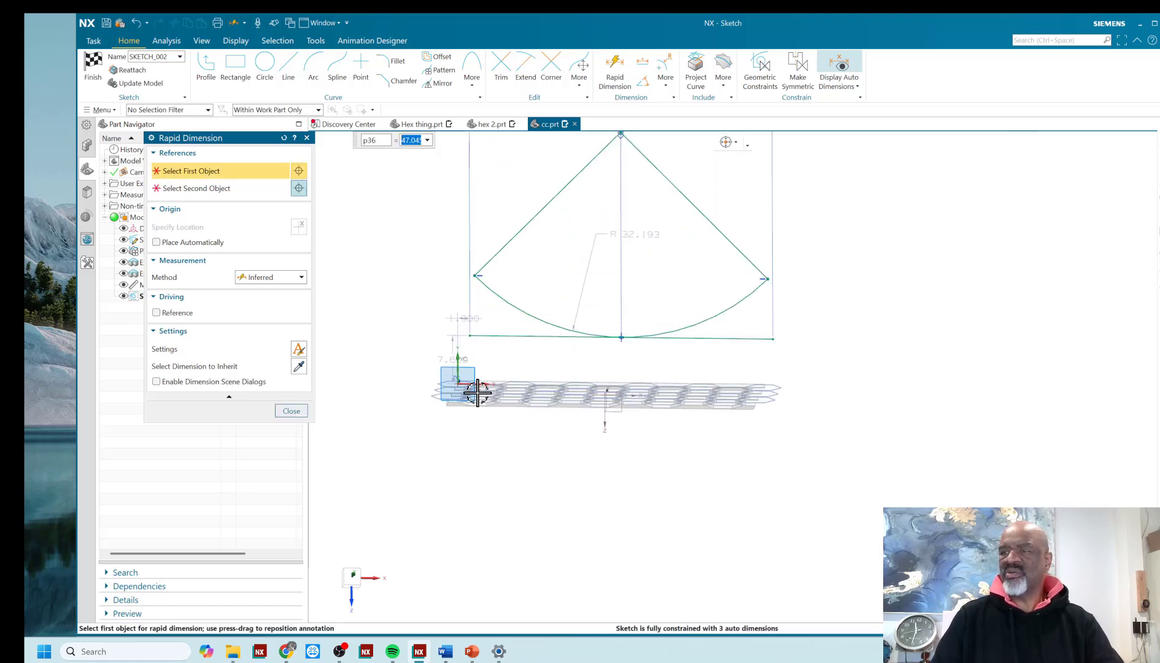
scroll(469, 378, "up", 6)
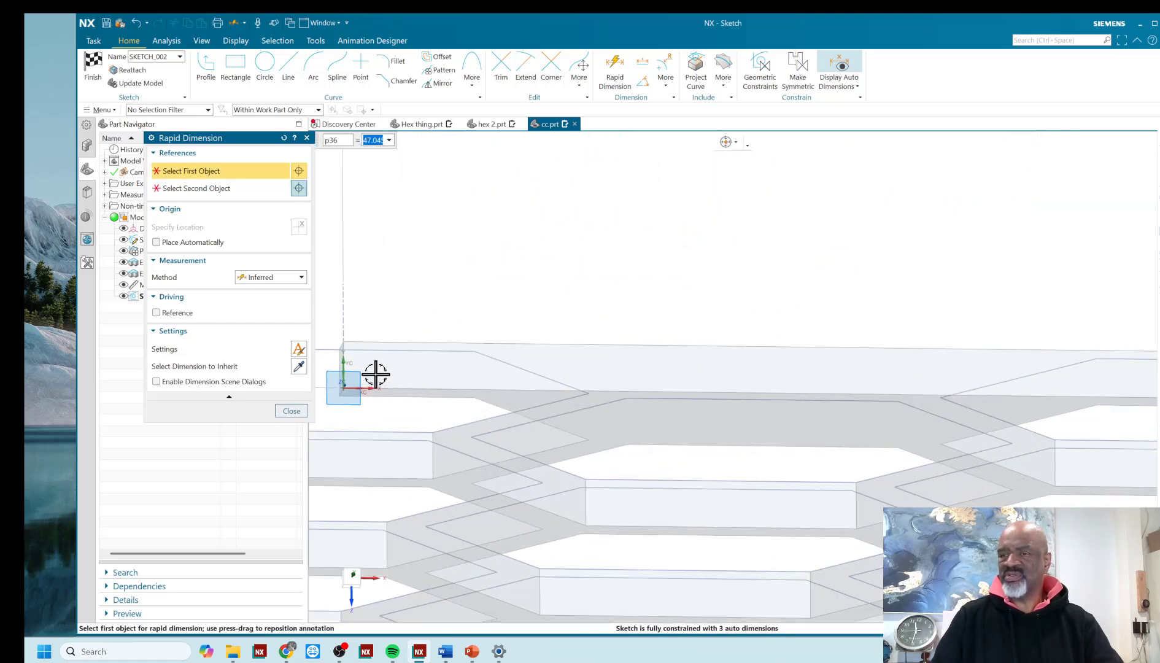
scroll(347, 366, "down", 8)
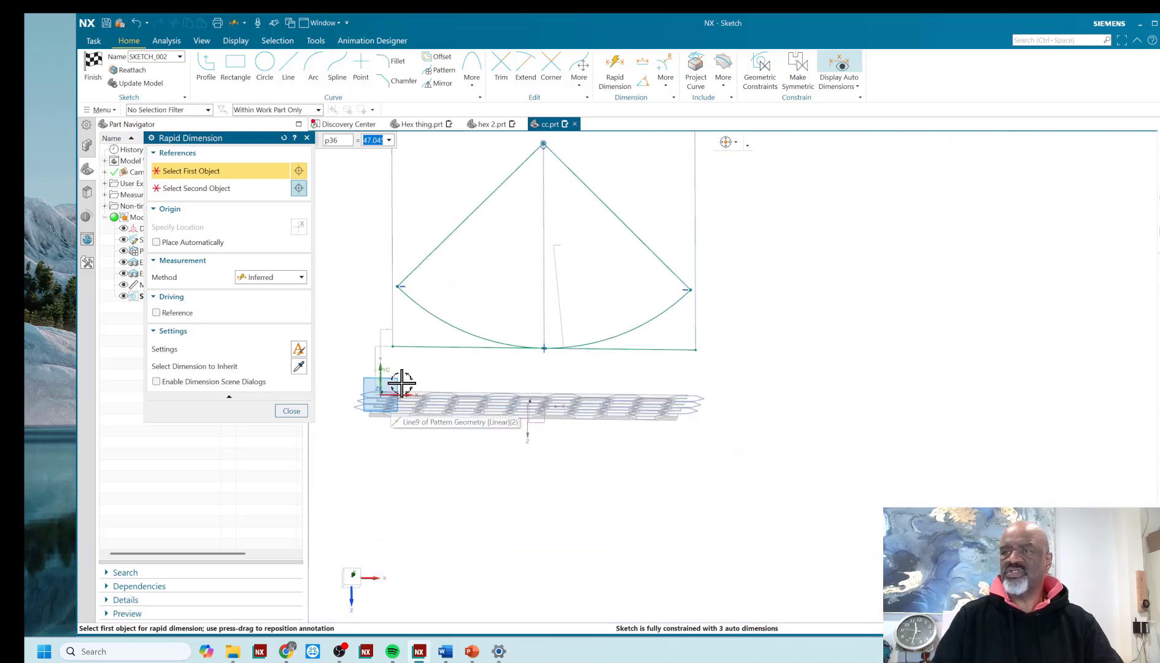
scroll(401, 382, "down", 3)
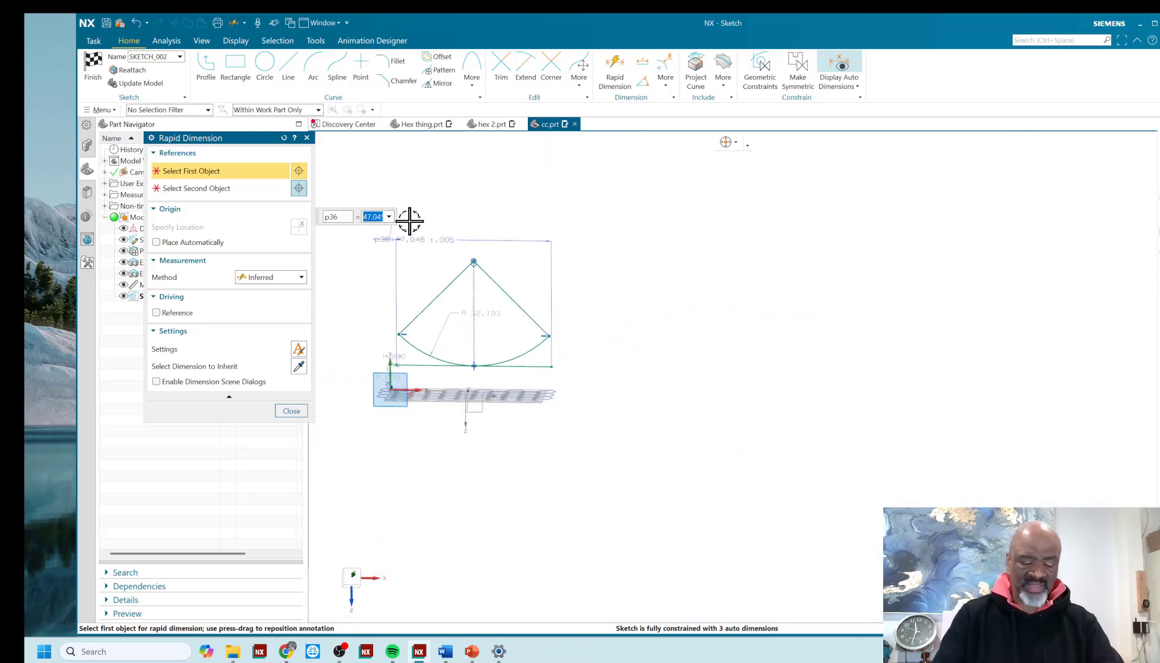
type("le")
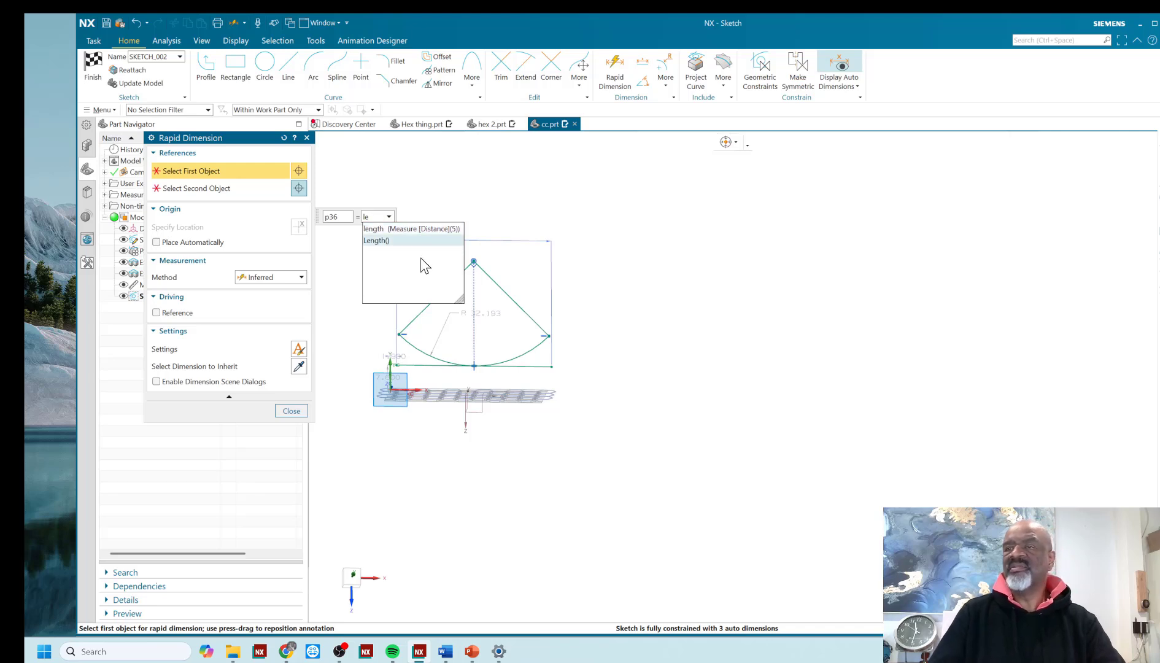
left_click(388, 229)
key("Return")
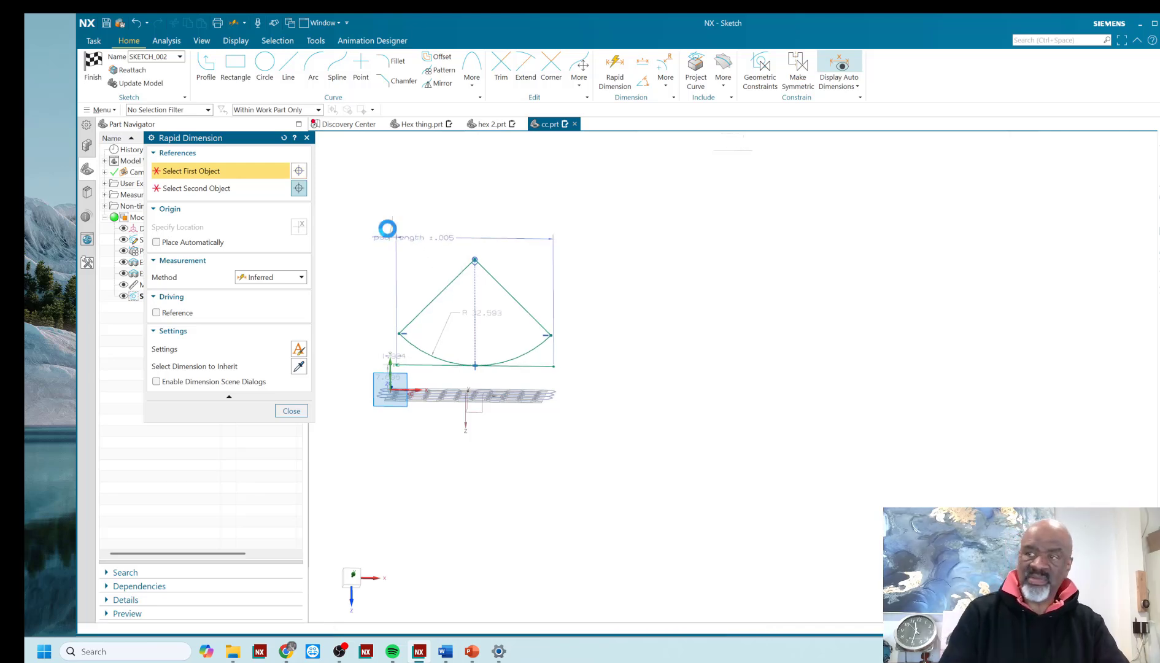
left_click(291, 411)
scroll(477, 365, "up", 3)
scroll(396, 355, "down", 2)
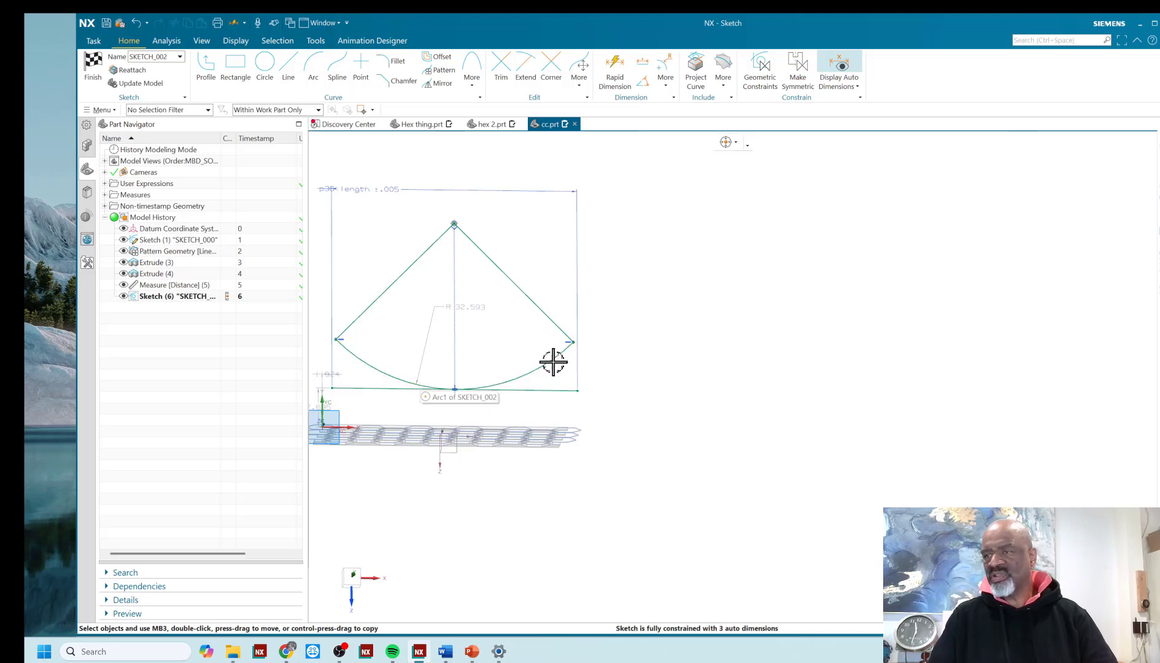
- Apply a Perimeter dimension setting the lower arc's Distance to the expression length
left_click(104, 111)
mouse_move(117, 166)
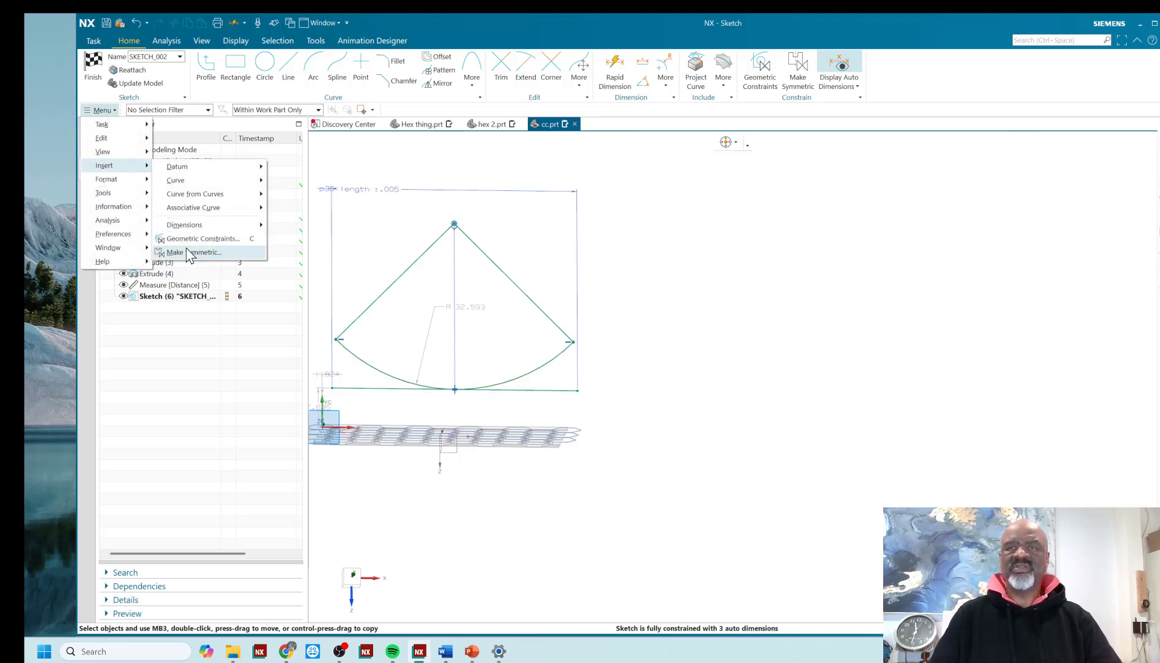
mouse_move(197, 225)
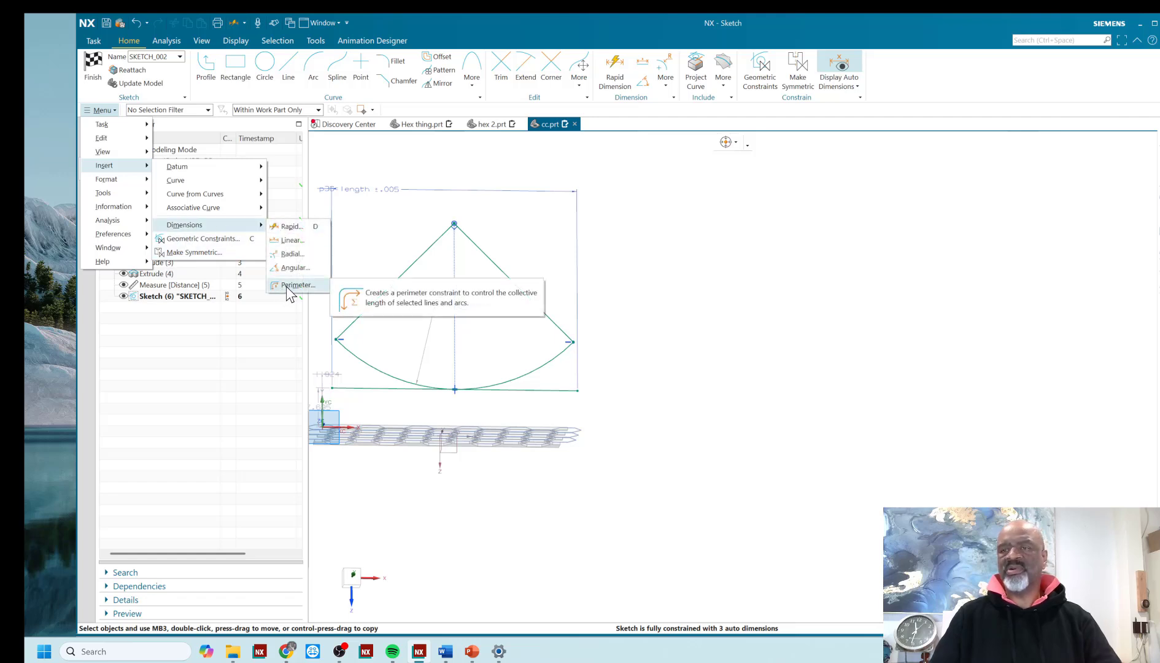
left_click(286, 286)
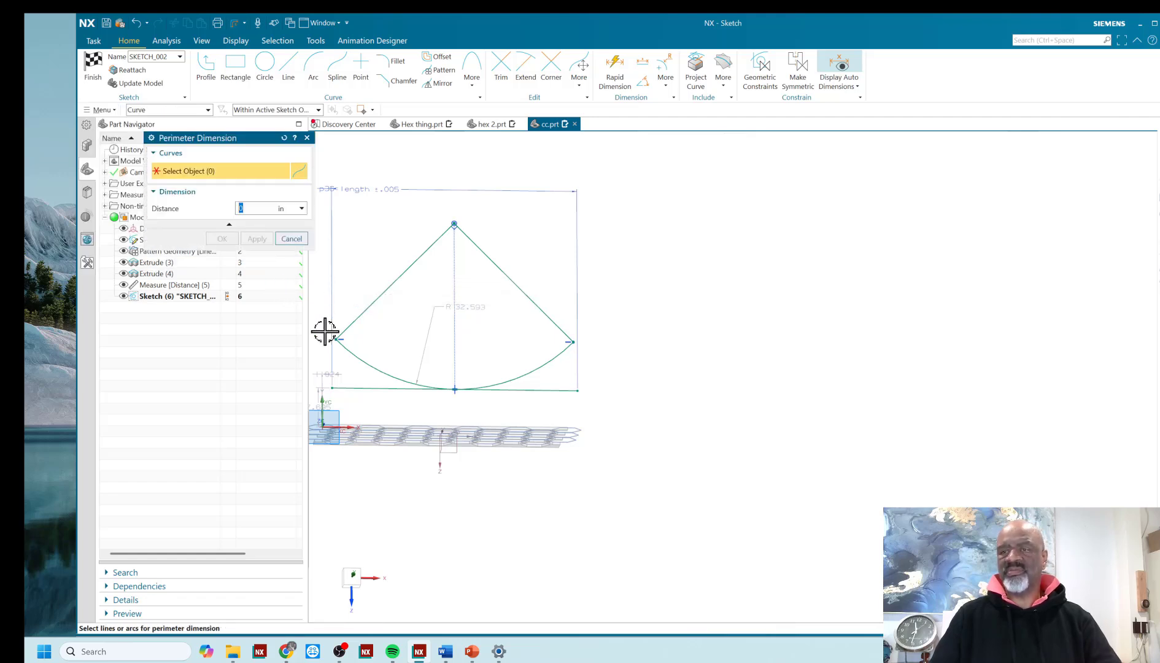
left_click(360, 356)
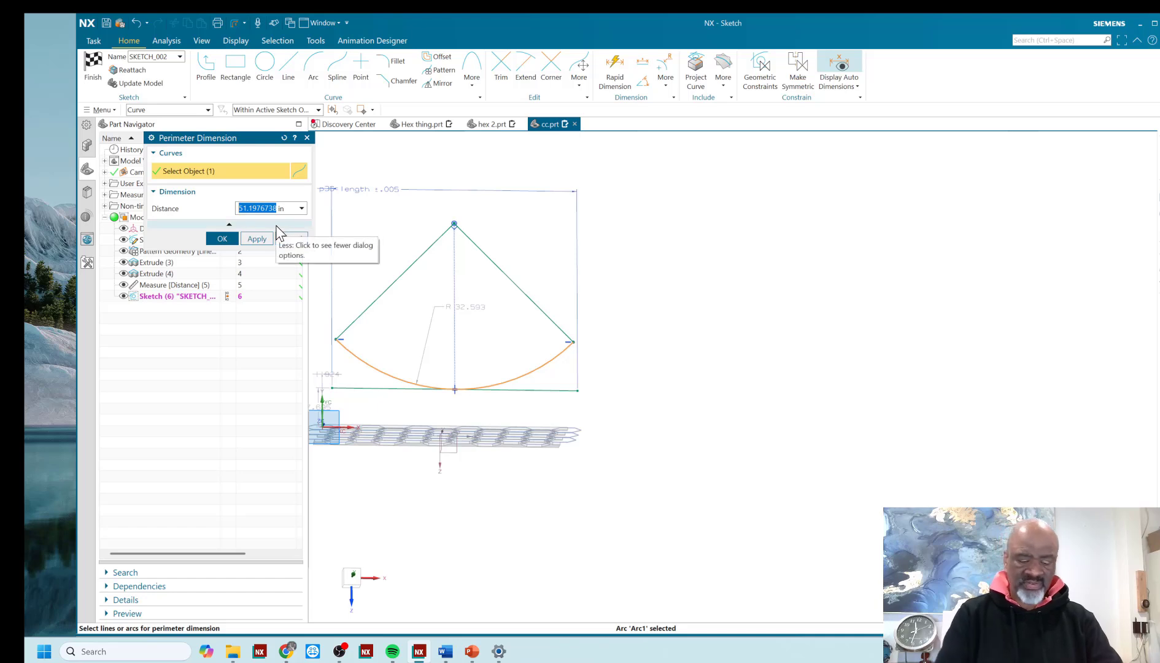
type("len")
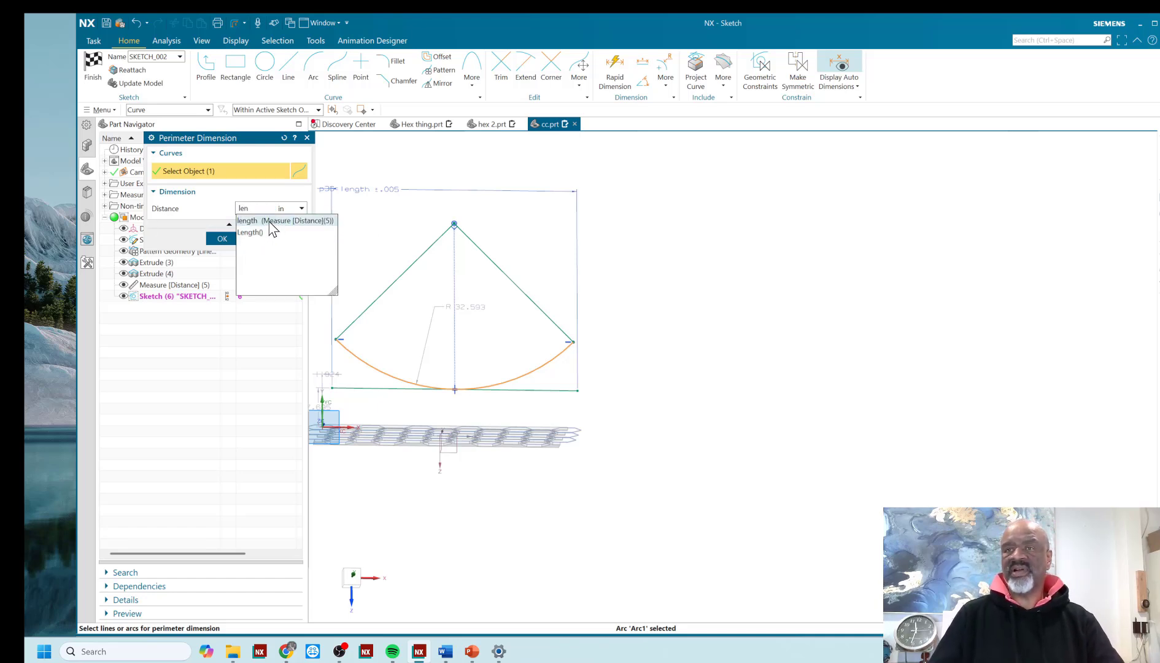
left_click(269, 221)
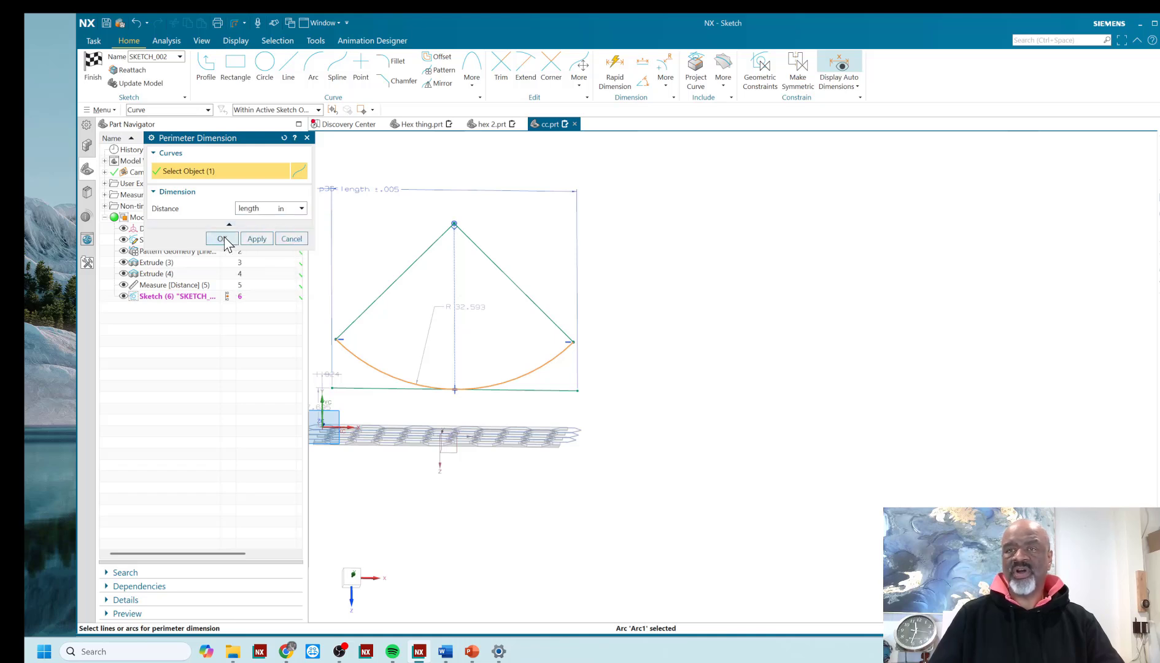
left_click(258, 238)
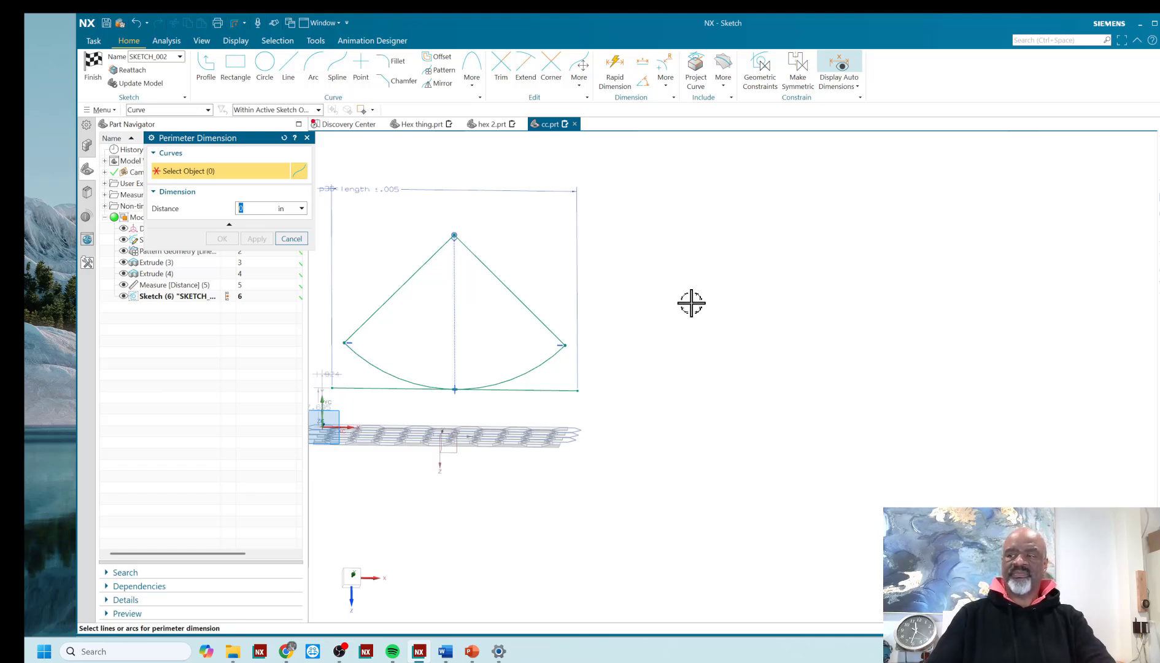
- Frame both the sketch and the hex plate in view and dismiss the perimeter dimension tool
mouse_move(676, 430)
middle_mouse_down()
mouse_move(674, 383)
mouse_move(694, 391)
middle_mouse_up()
scroll(629, 365, "up", 5)
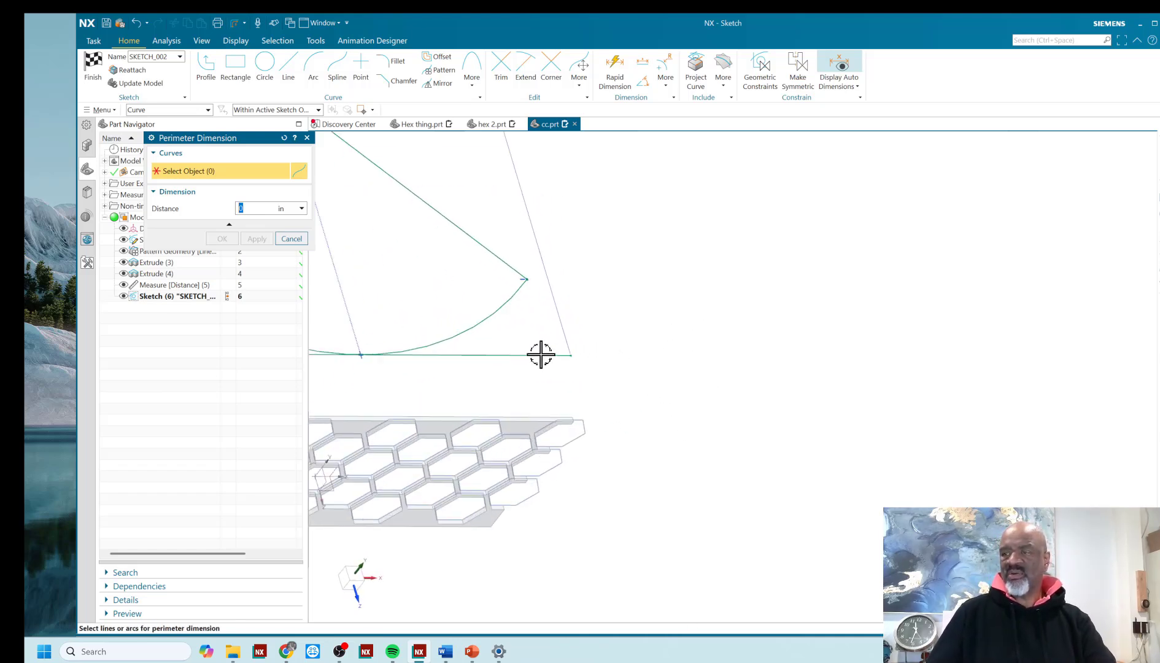
scroll(570, 365, "up", 8)
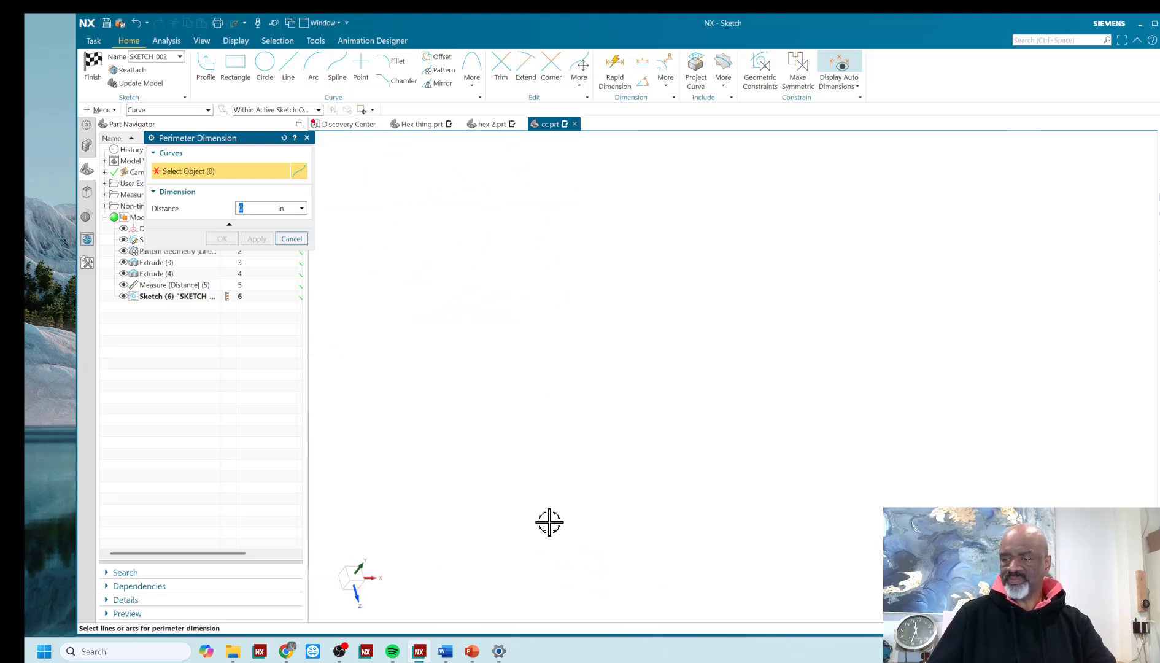
scroll(502, 301, "down", 5)
scroll(539, 436, "down", 2)
scroll(549, 174, "down", 2)
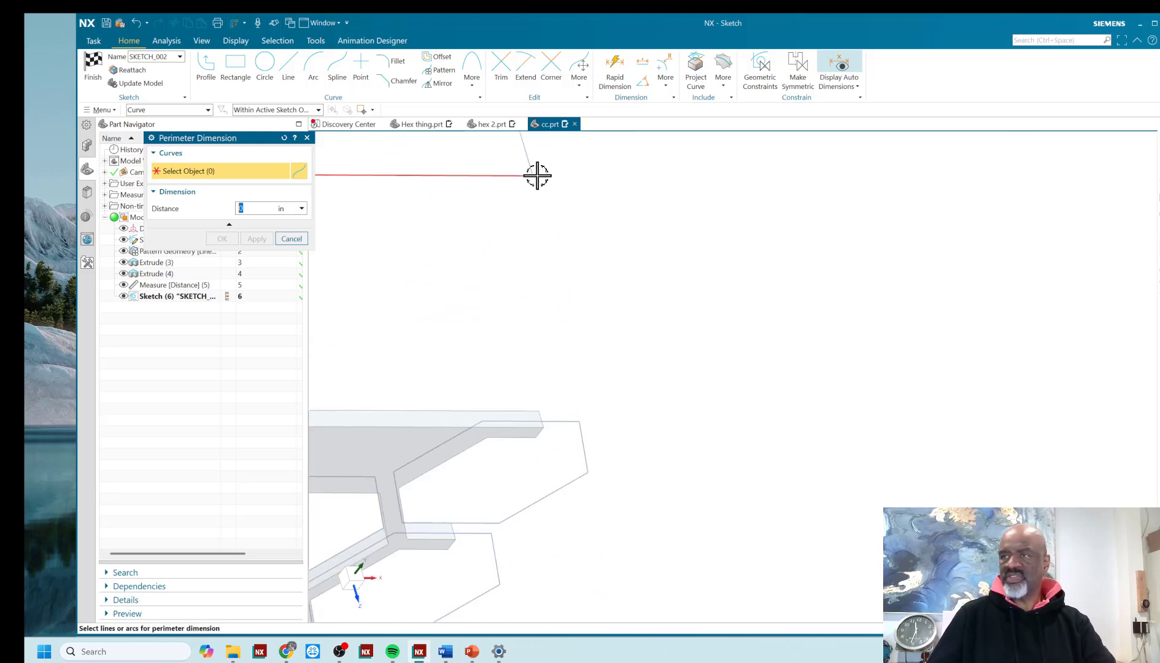
scroll(552, 422, "up", 2)
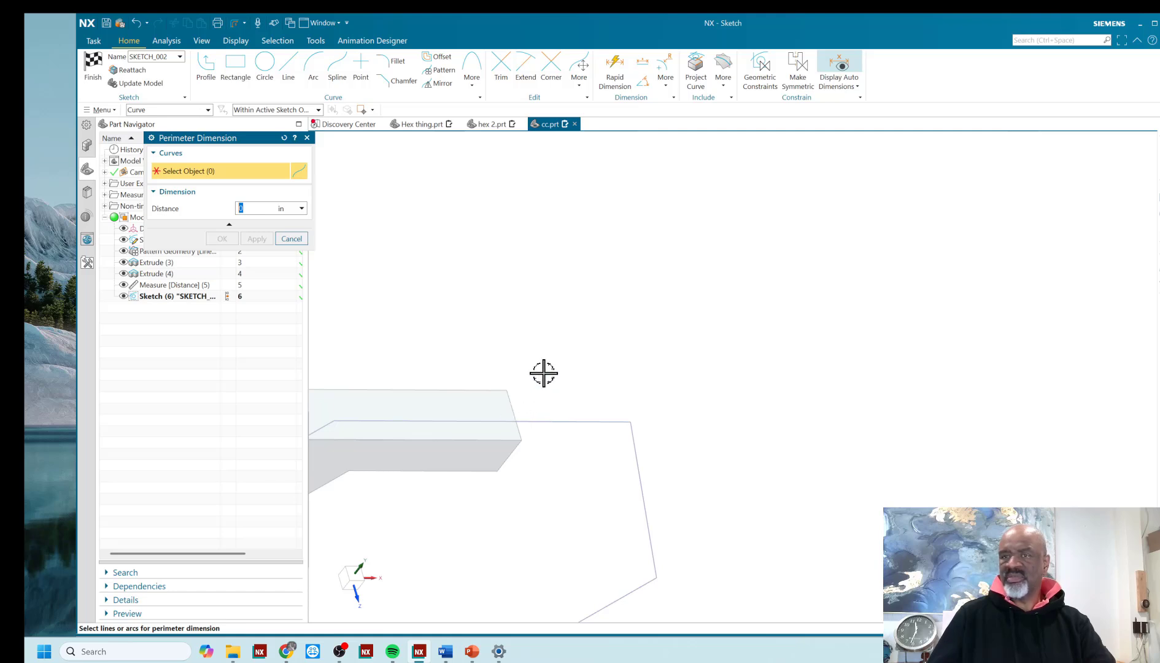
scroll(550, 331, "down", 3)
middle_click_drag(563, 270, 574, 386, "shift")
scroll(572, 342, "down", 2)
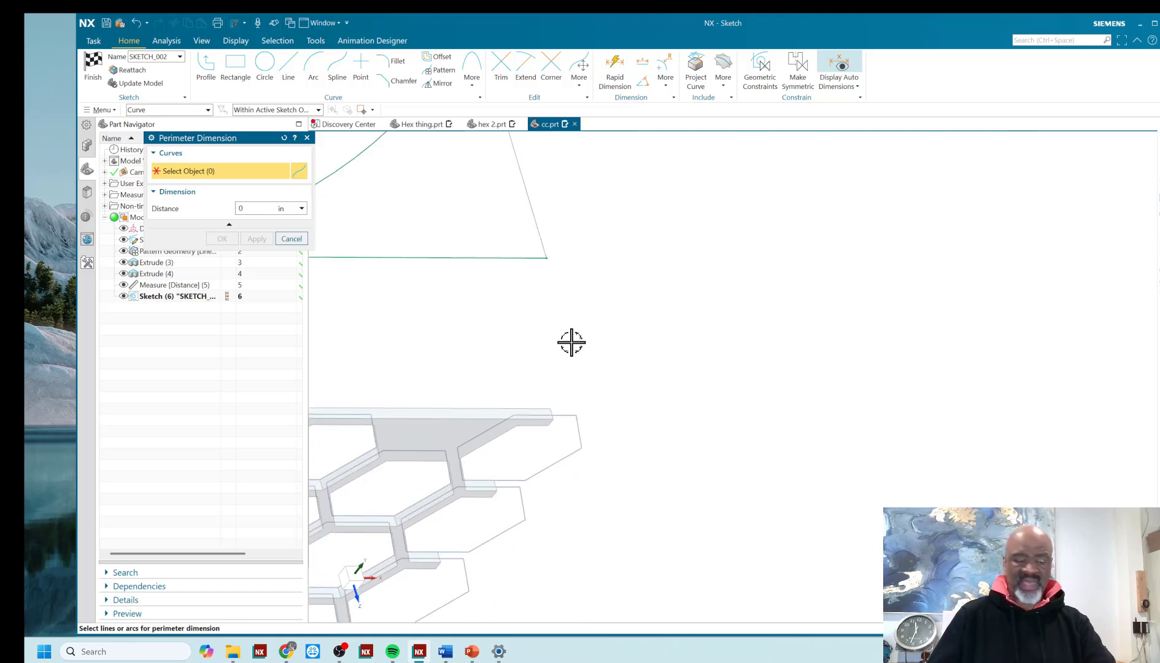
key("Escape")
- Constrain both sketch line endpoints onto the extruded panel's edge with Point on Curve
key("c")
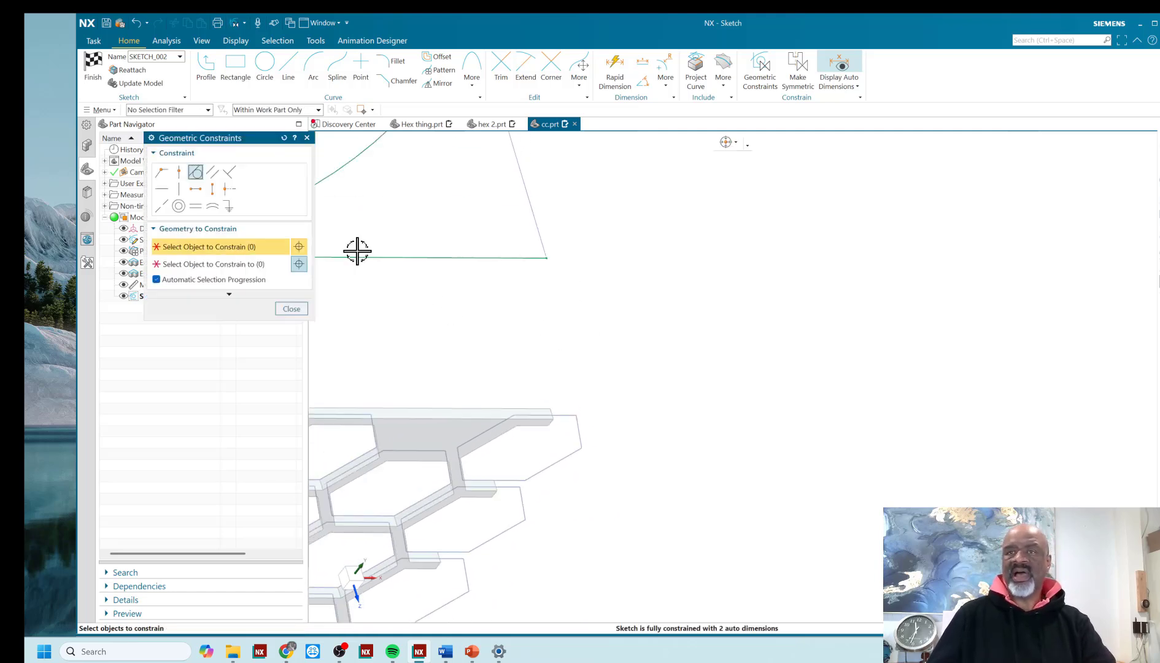
left_click(229, 189)
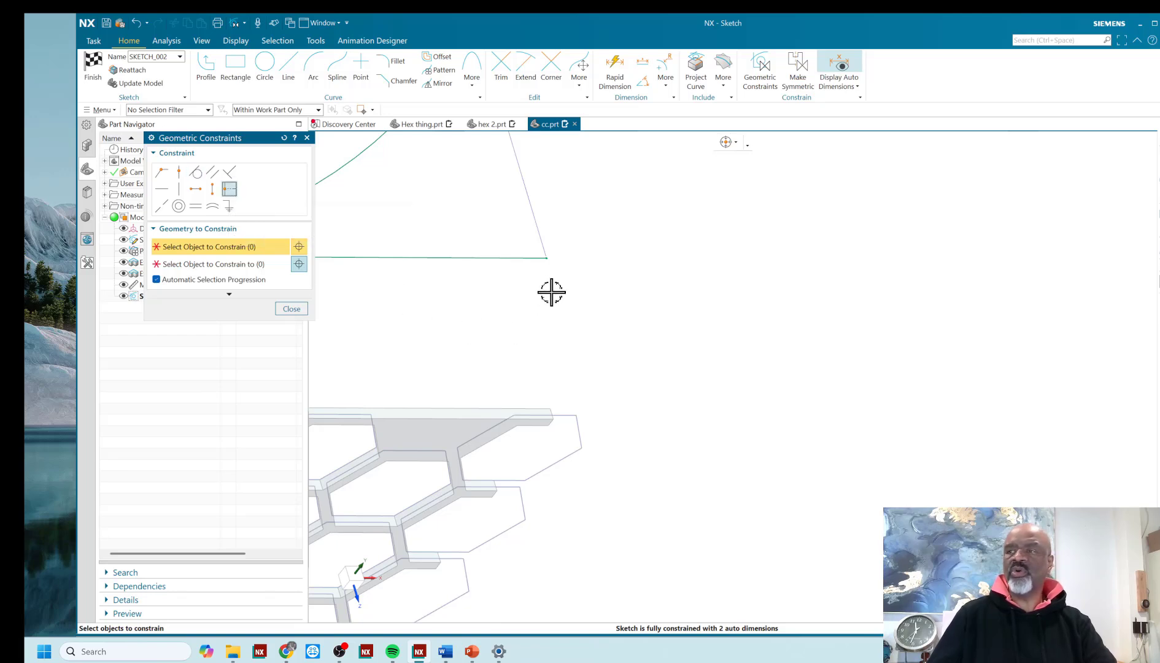
left_click(548, 257)
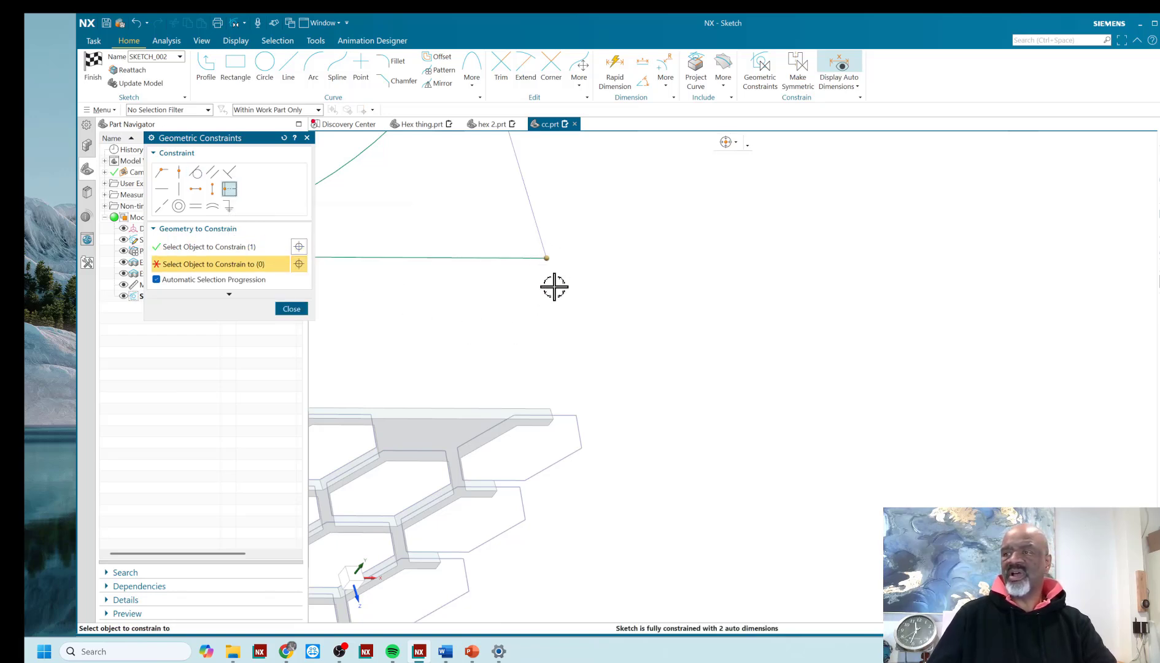
scroll(558, 393, "down", 5)
left_click(442, 414)
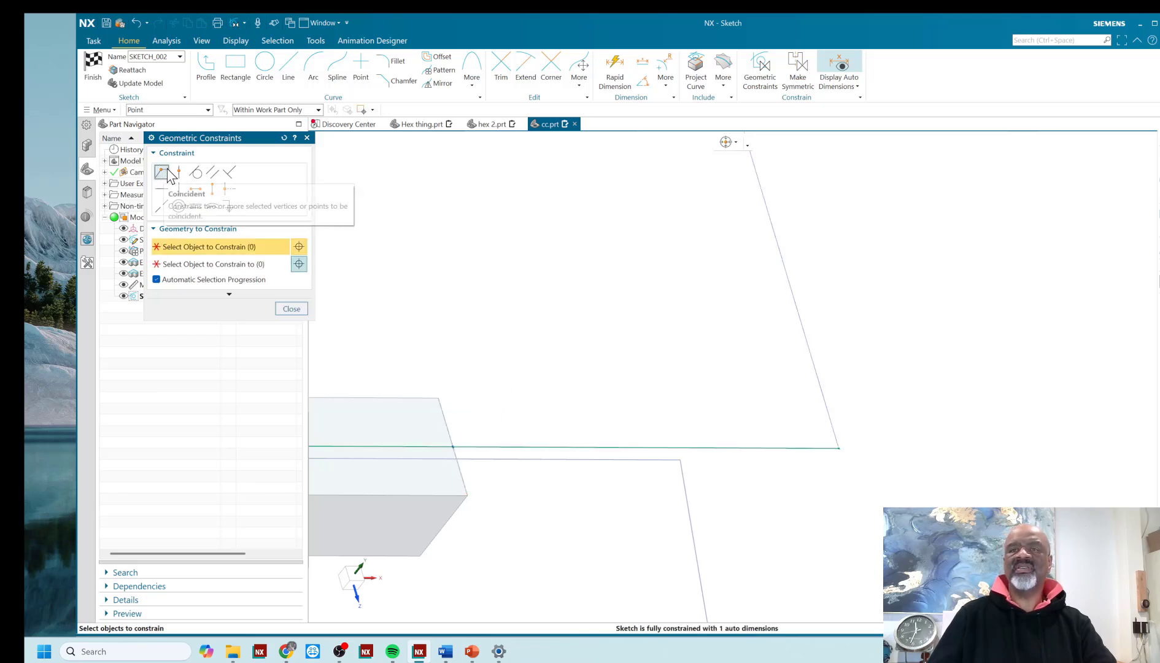
left_click(163, 173)
left_click(179, 173)
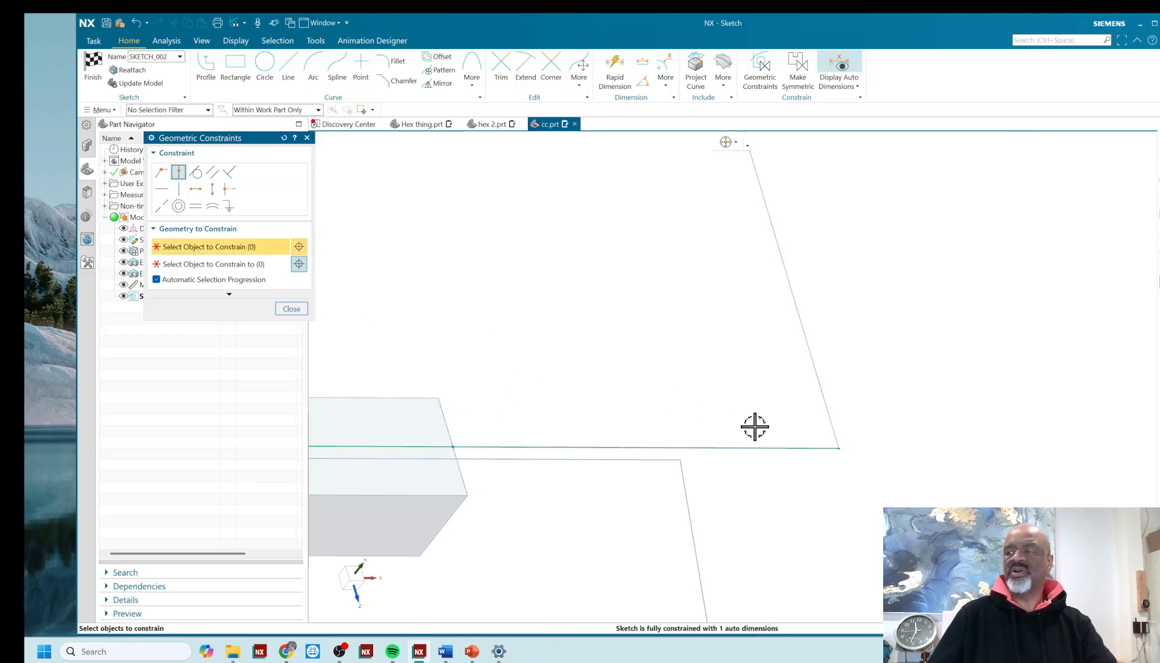
left_click(839, 448)
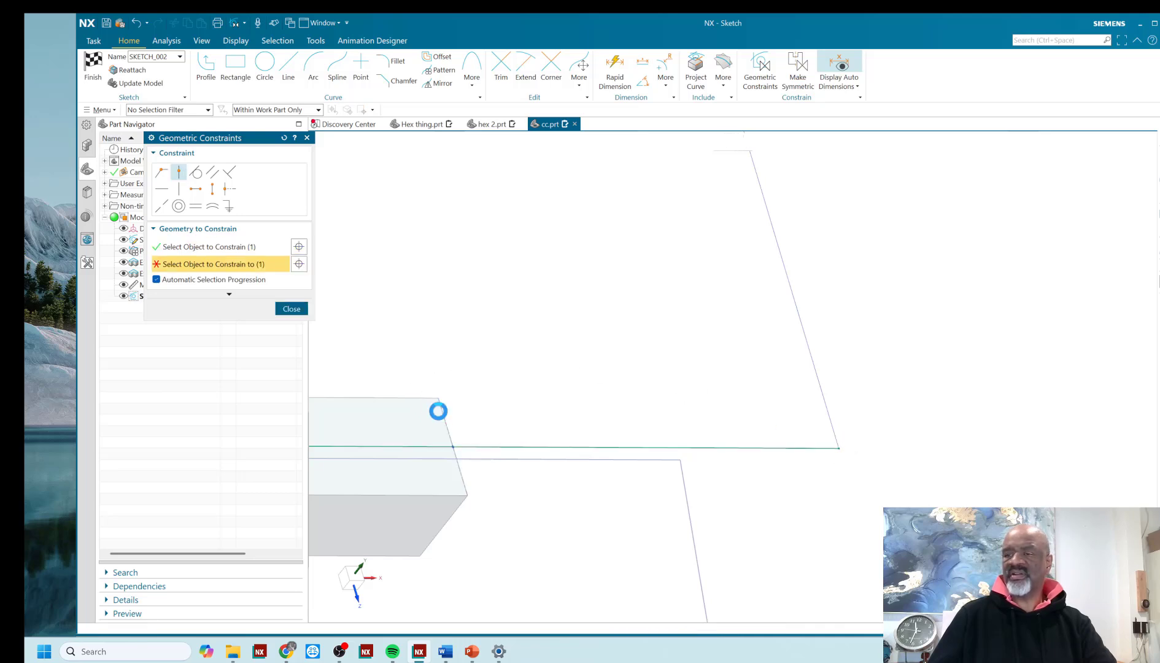
left_click(438, 410)
left_click(291, 309)
- Face the sketch squarely, finish Sketch (6), and clear the selection
middle_click_drag(645, 355, 614, 296)
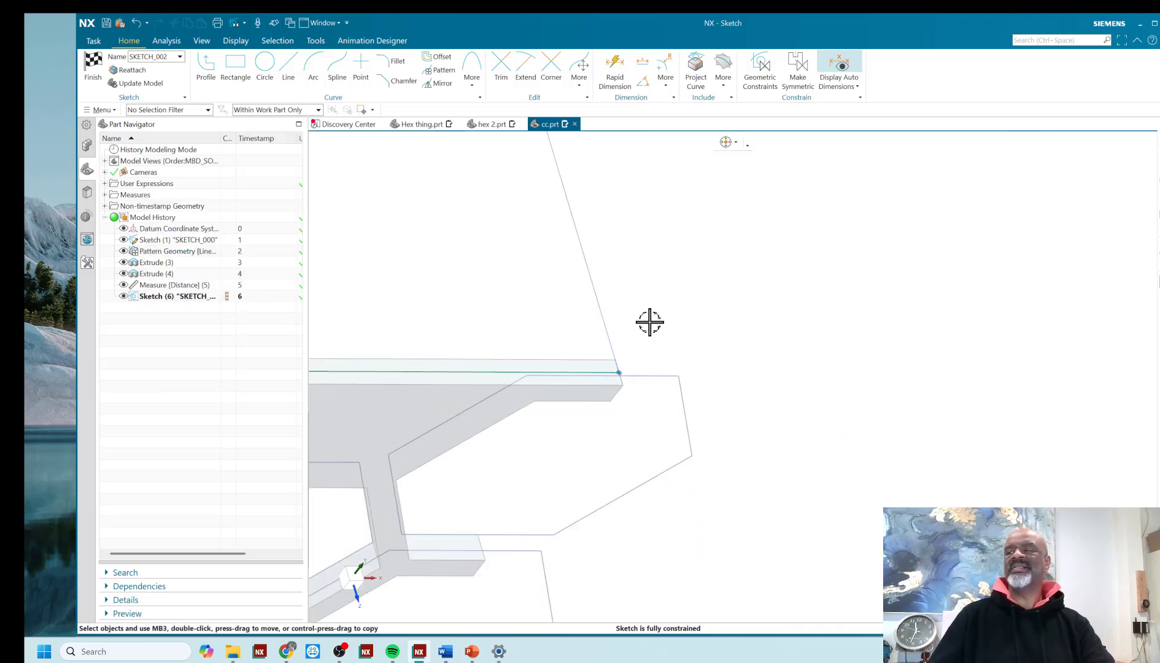
right_click(648, 261)
left_click(631, 261)
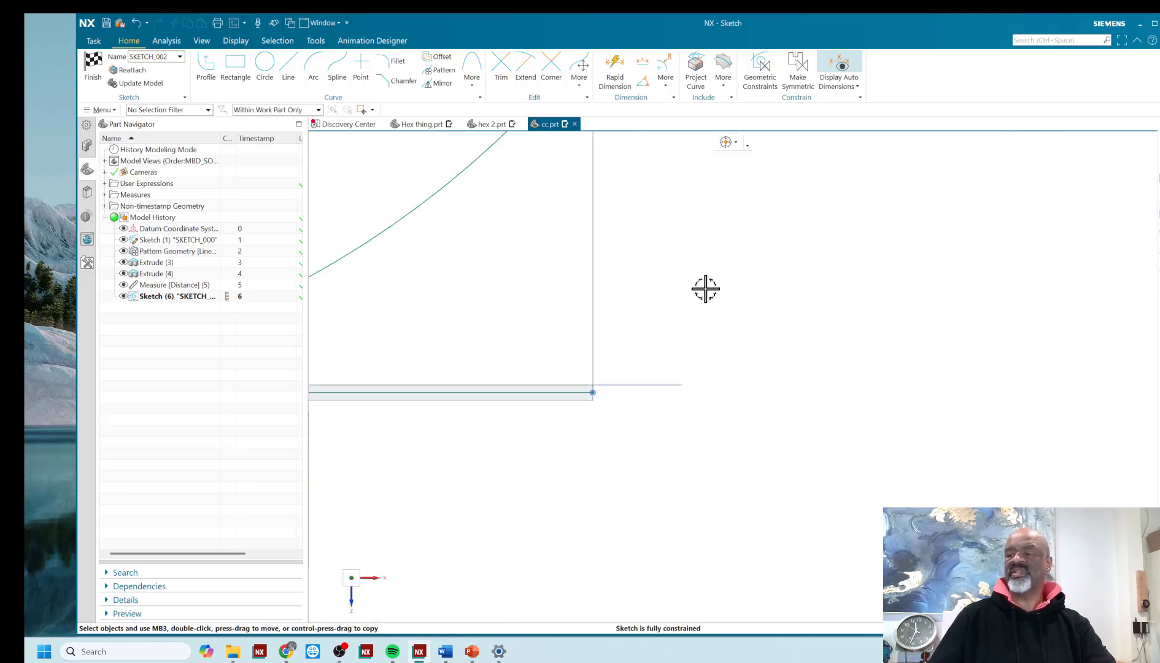
scroll(477, 332, "up", 4)
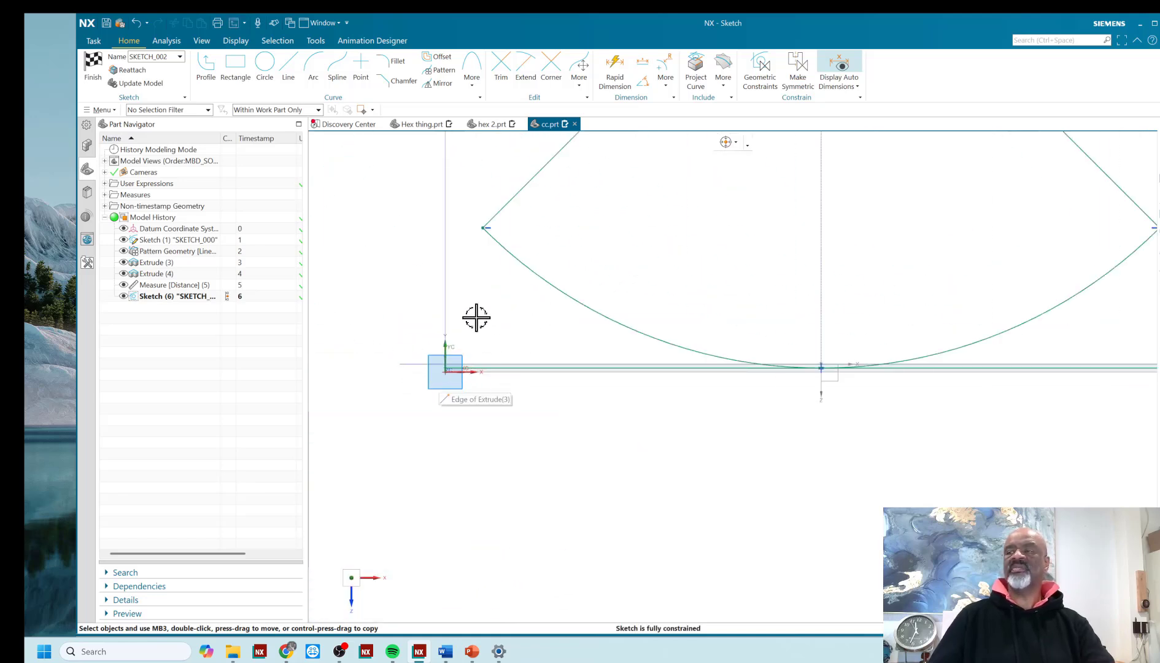
scroll(425, 323, "down", 3)
scroll(538, 300, "down", 3)
scroll(569, 344, "up", 2)
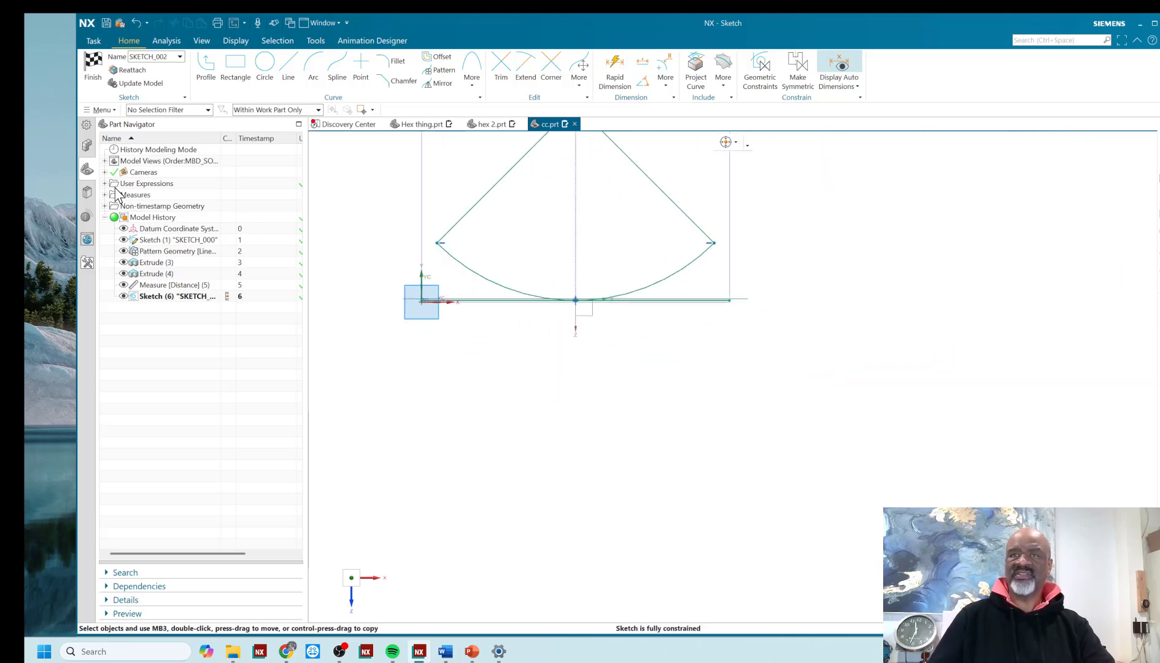
left_click(93, 66)
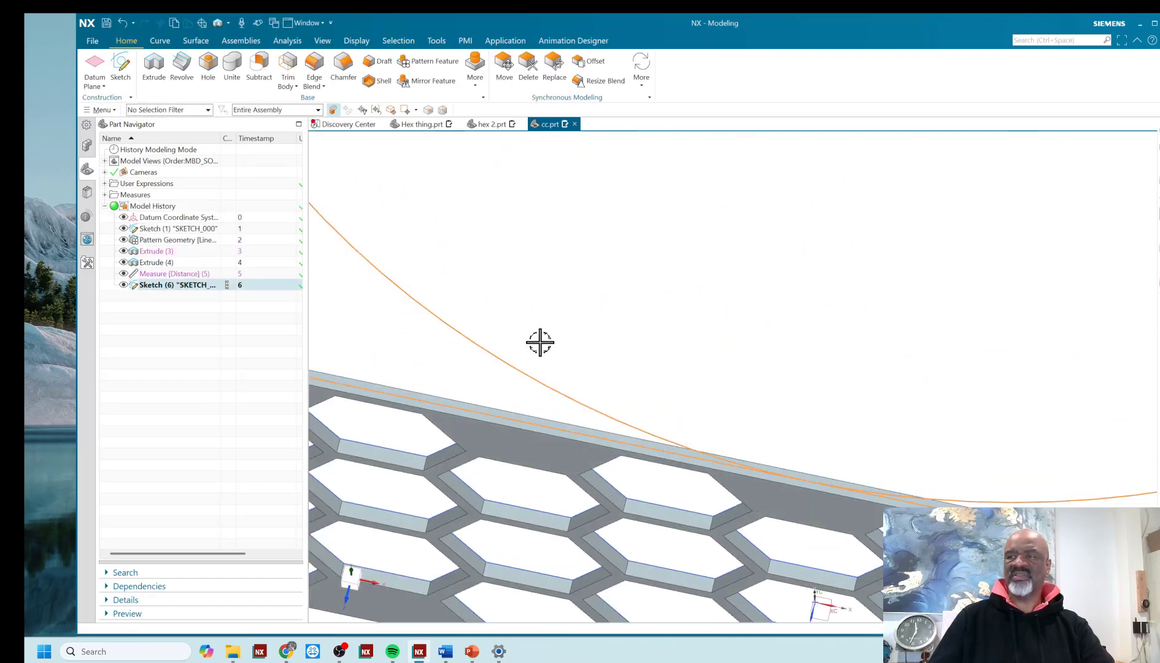
scroll(542, 337, "down", 5)
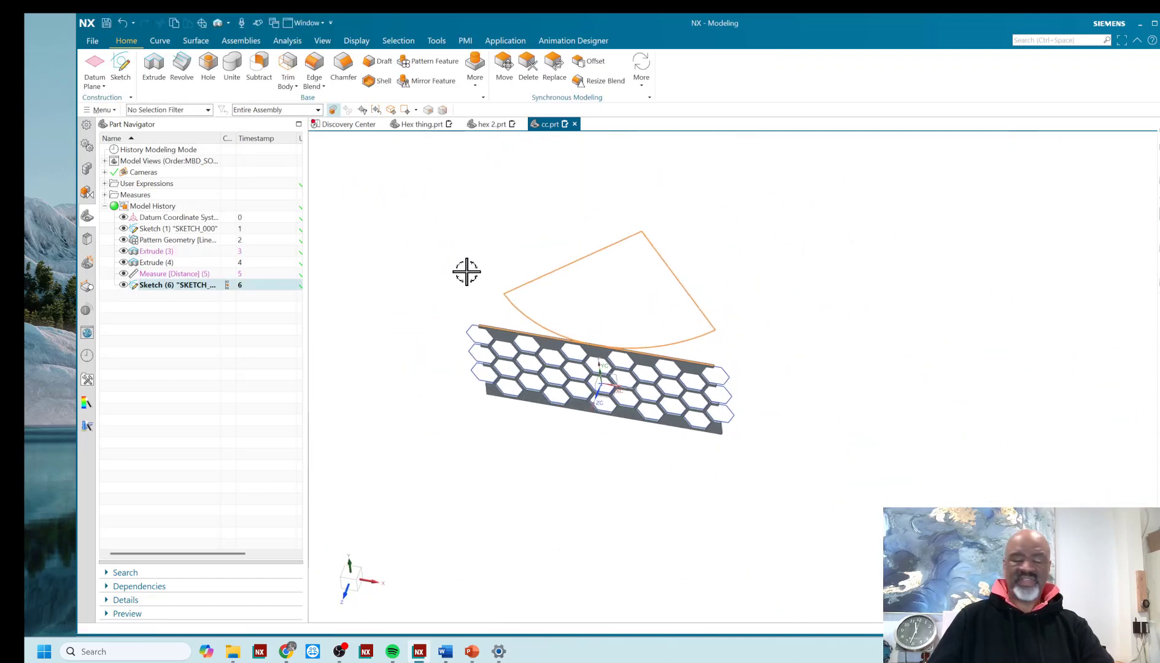
key("Escape")
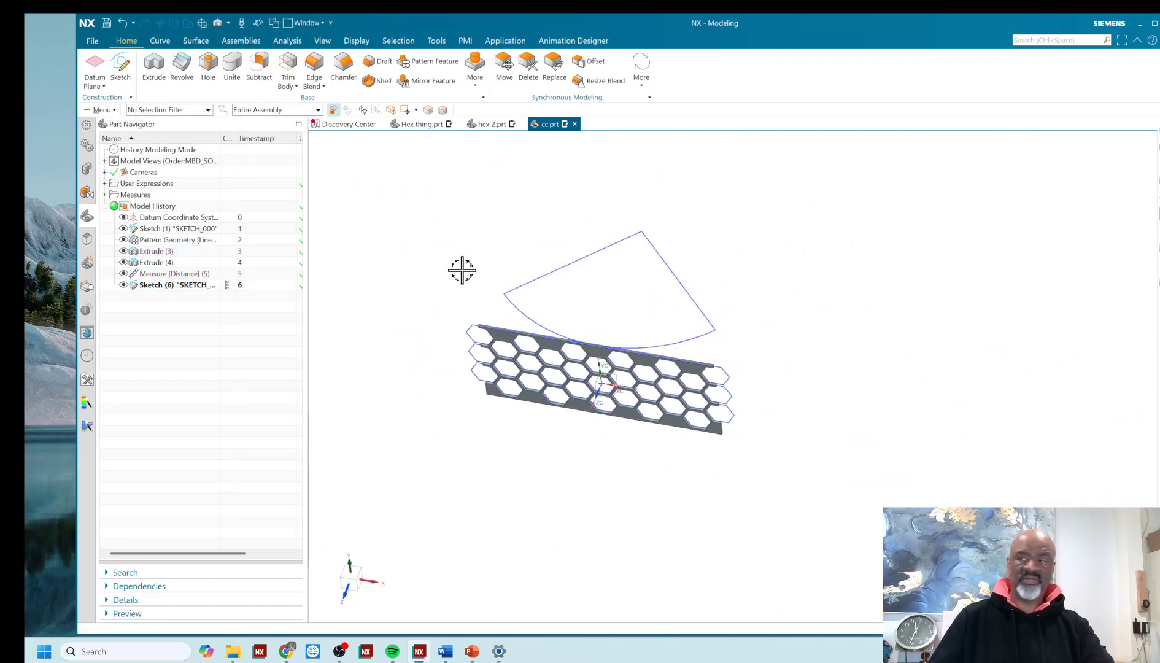
- Edit user expression a to 2, then reopen it and change it to 6
left_click(105, 184)
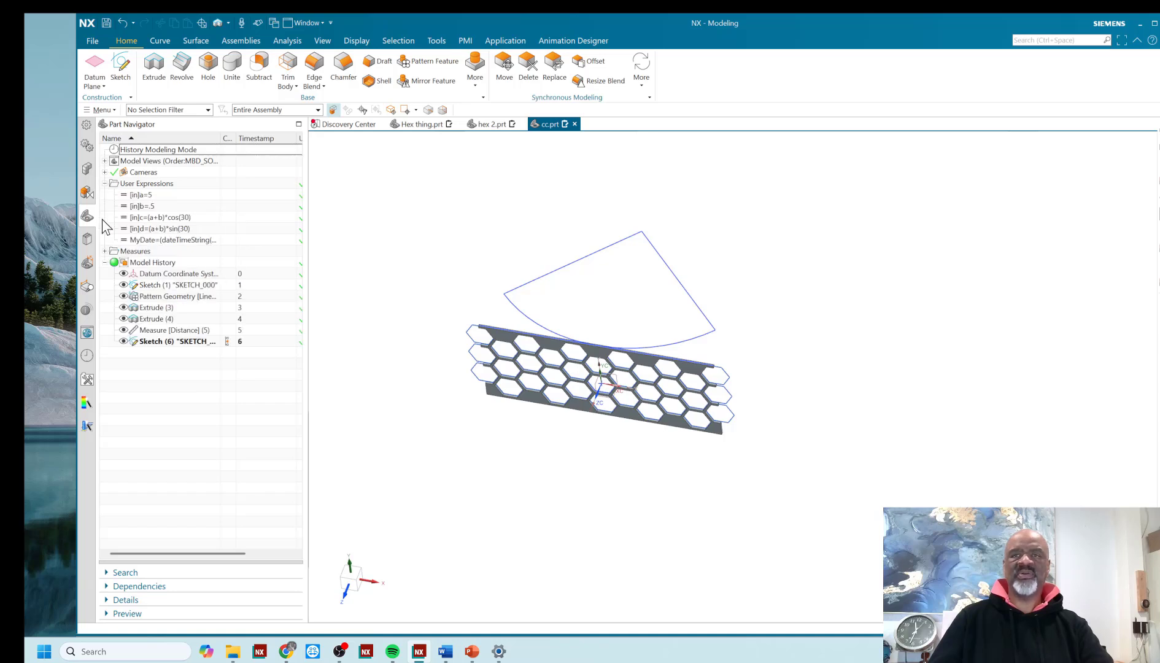
double_click(161, 195)
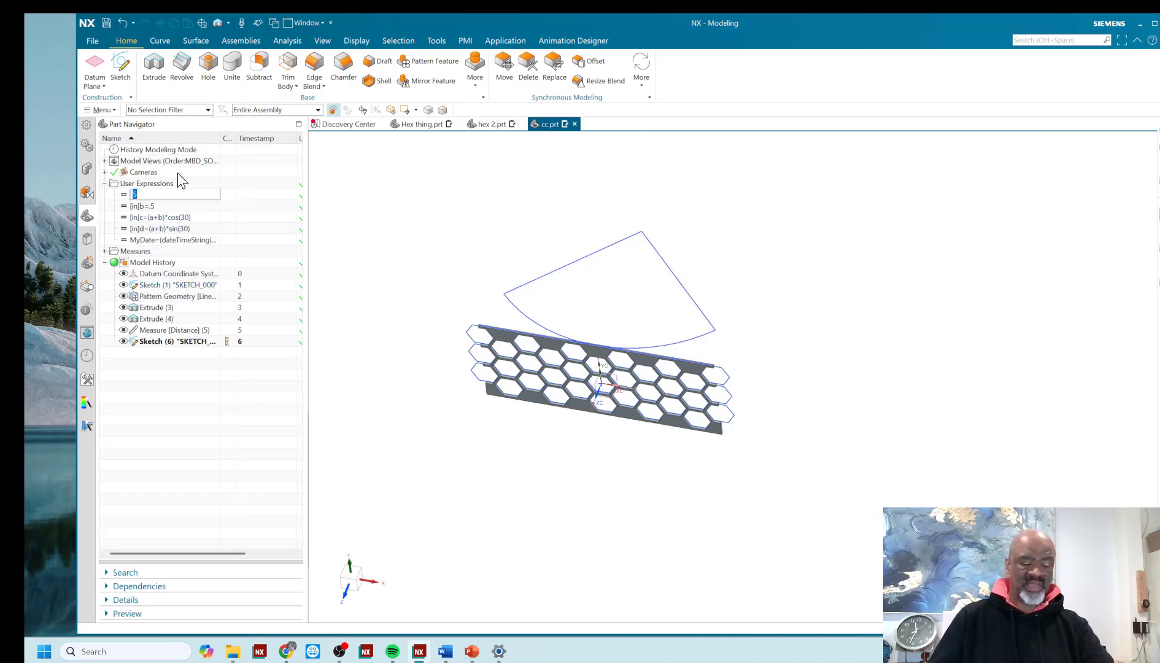
type("2")
key("Return")
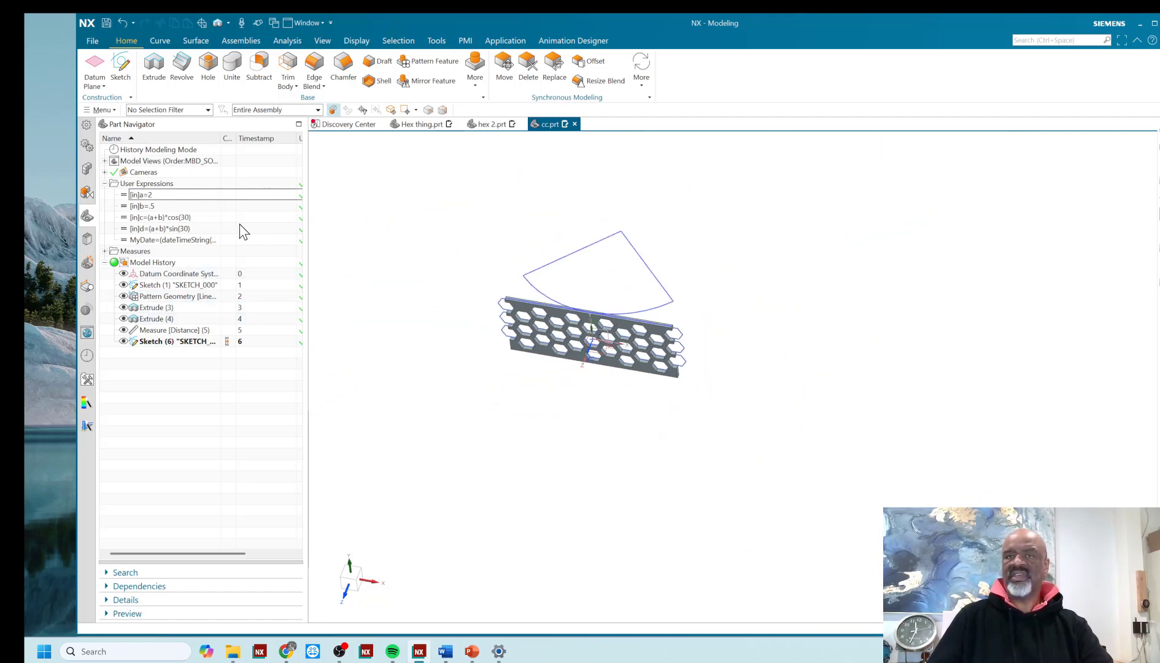
double_click(162, 196)
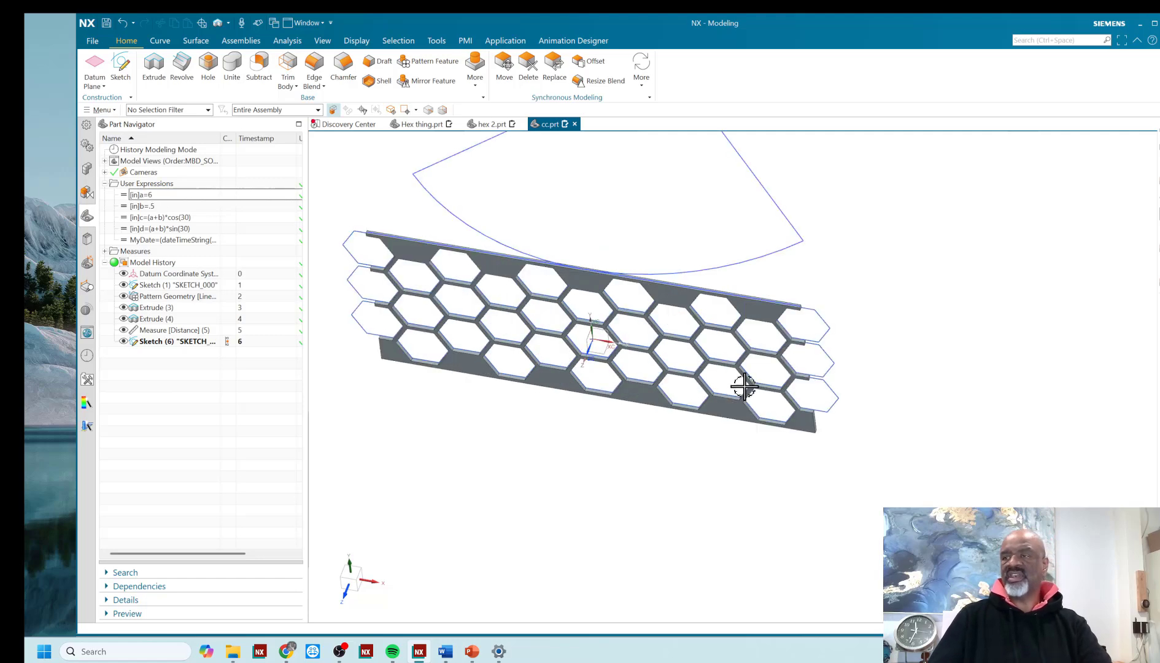
middle_click_drag(911, 394, 821, 308)
scroll(540, 220, "up", 3)
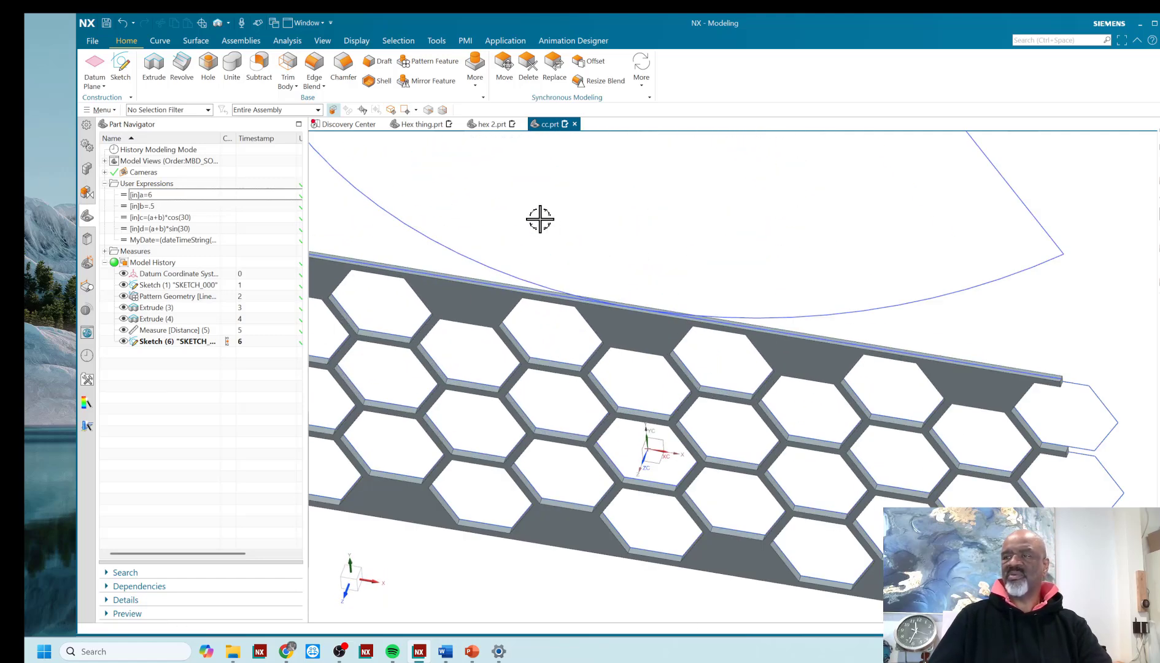
scroll(650, 379, "down", 5)
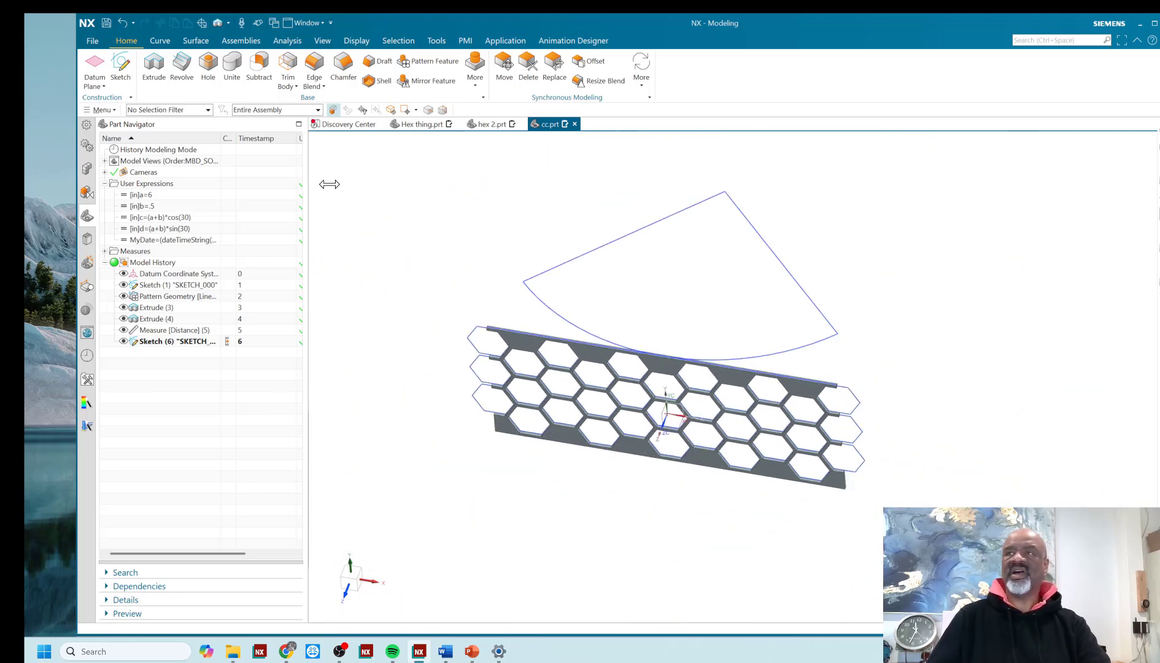
- Start the Surface > More > Global Shaping command, then cancel it
left_click(184, 41)
left_click(778, 86)
left_click(798, 113)
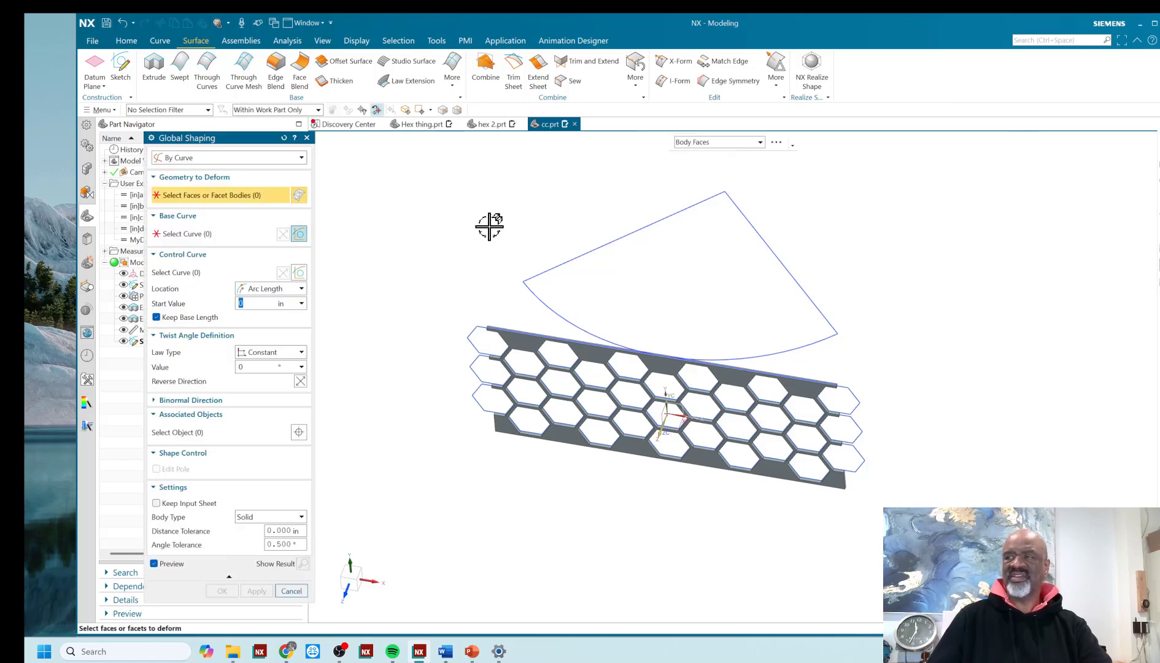
middle_click_drag(490, 223, 497, 201)
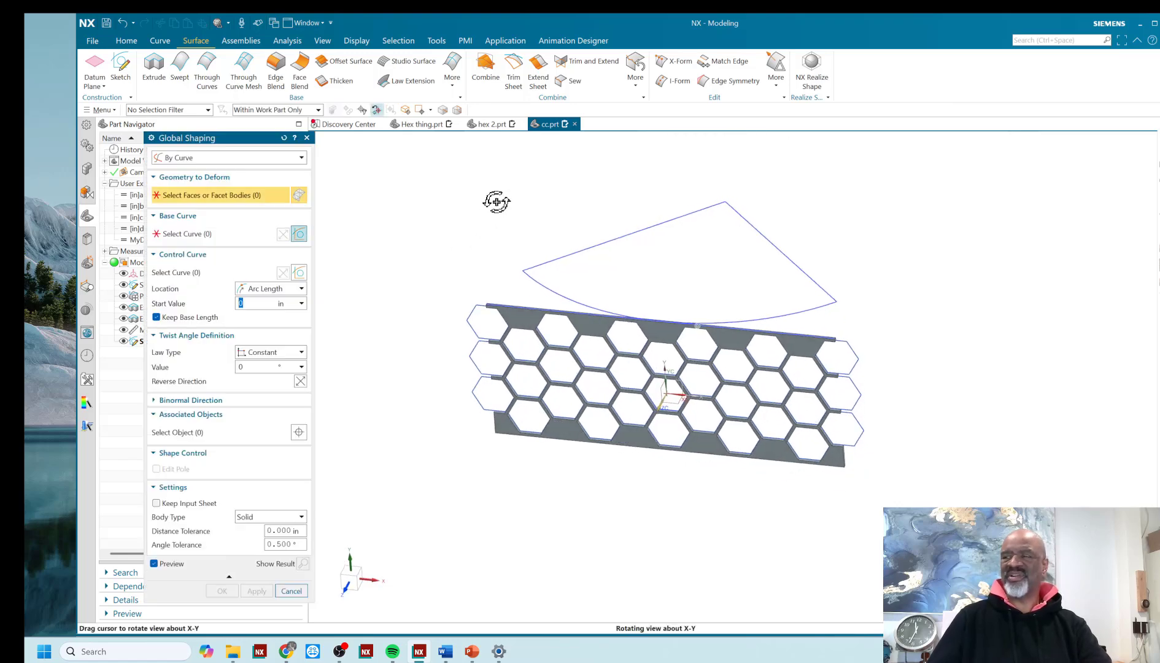
left_click(292, 591)
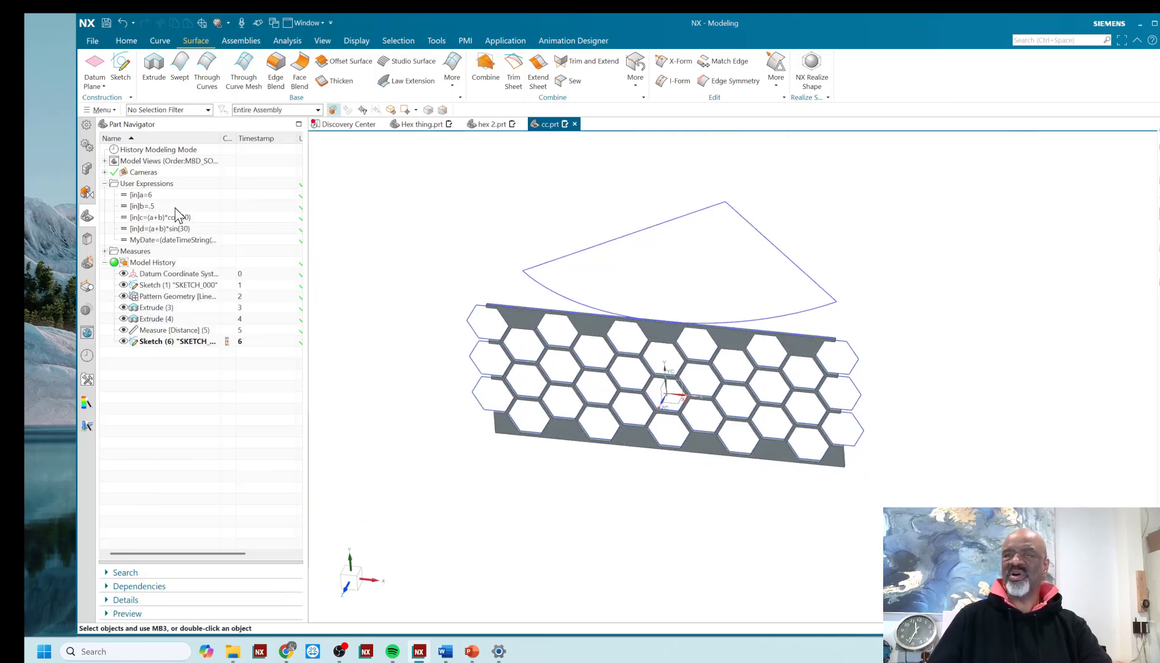
- Create Datum Axis (7) through the arc's top endpoint along the CSYS Y axis
left_click(104, 86)
left_click(105, 121)
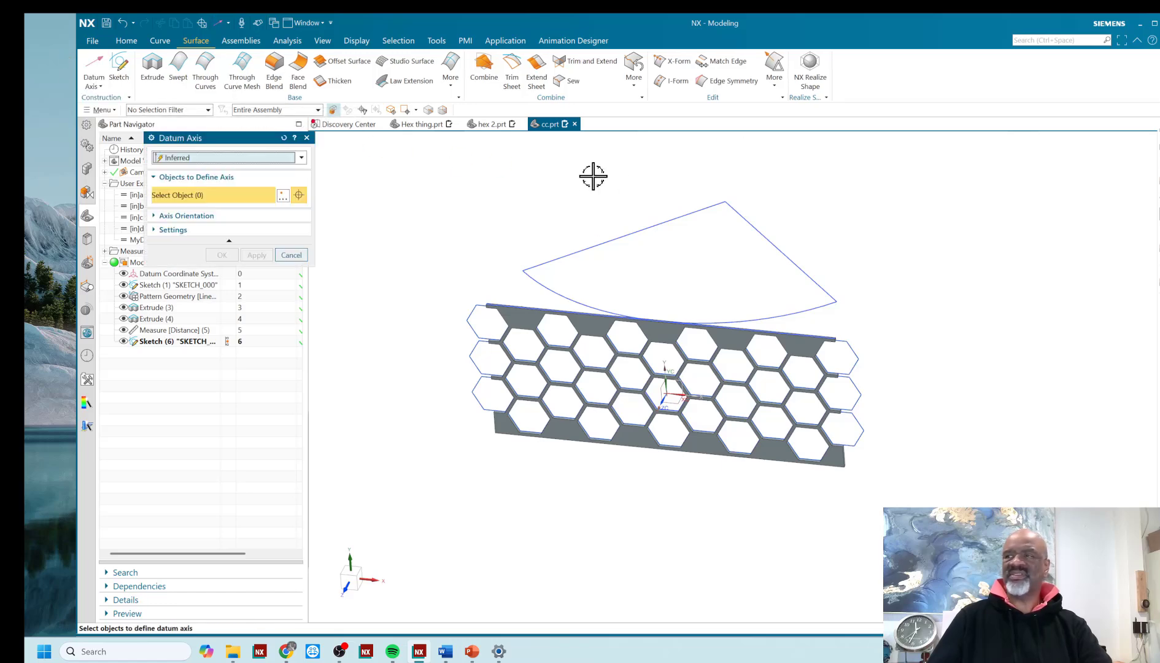
left_click(725, 201)
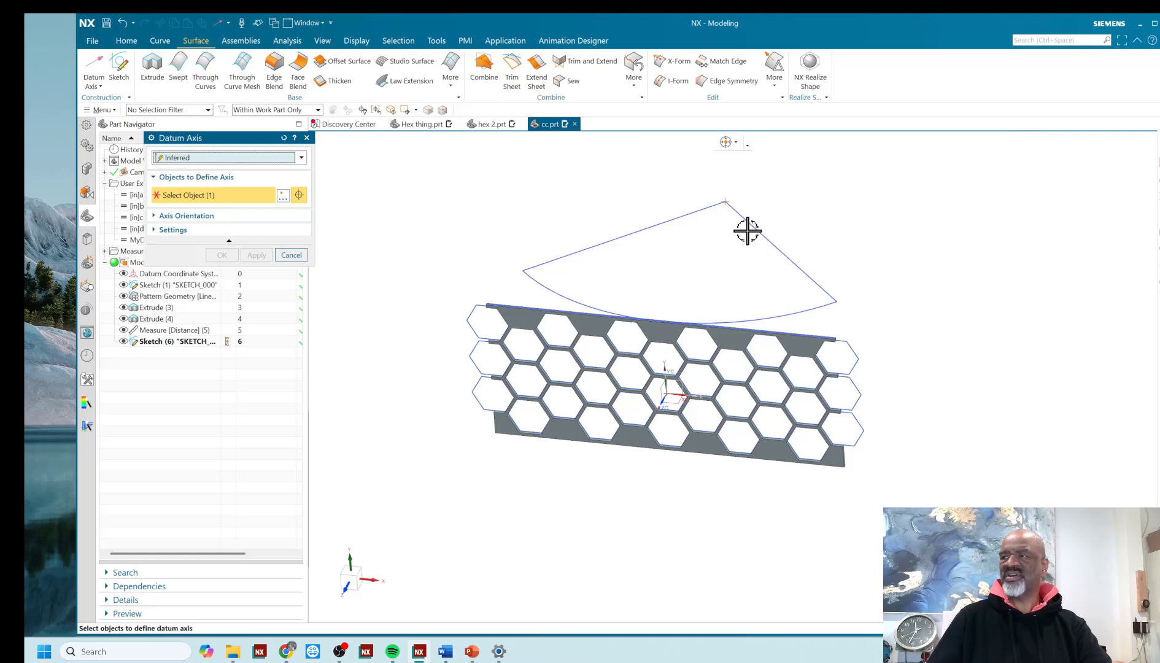
left_click(666, 367)
left_click(221, 255)
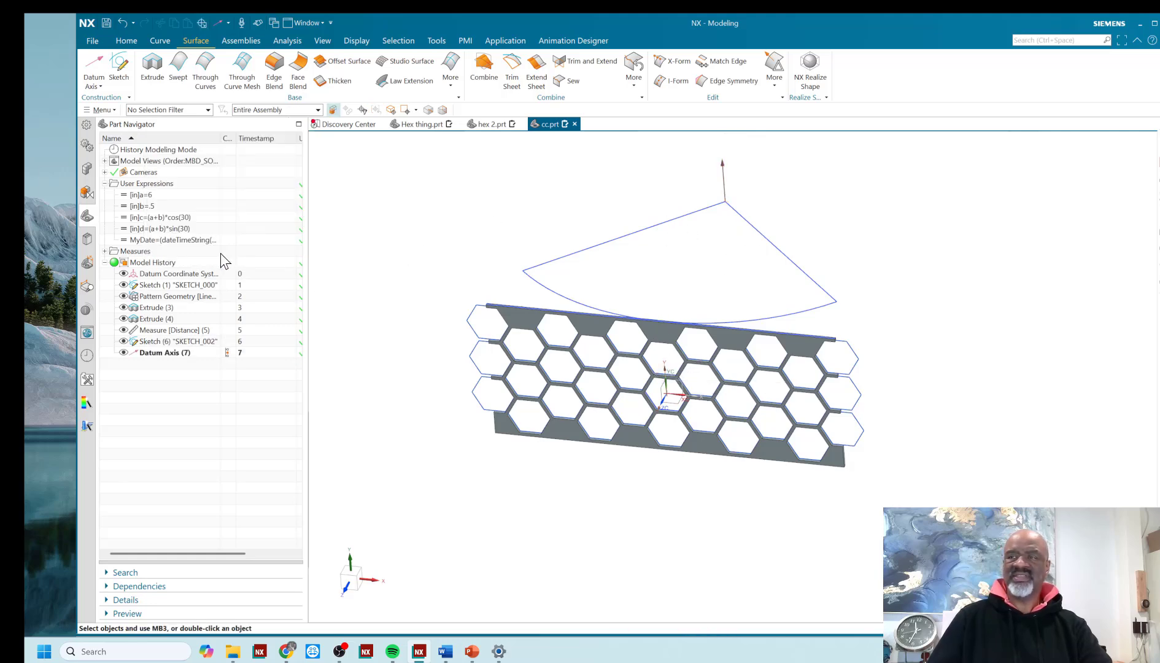
left_click(774, 71)
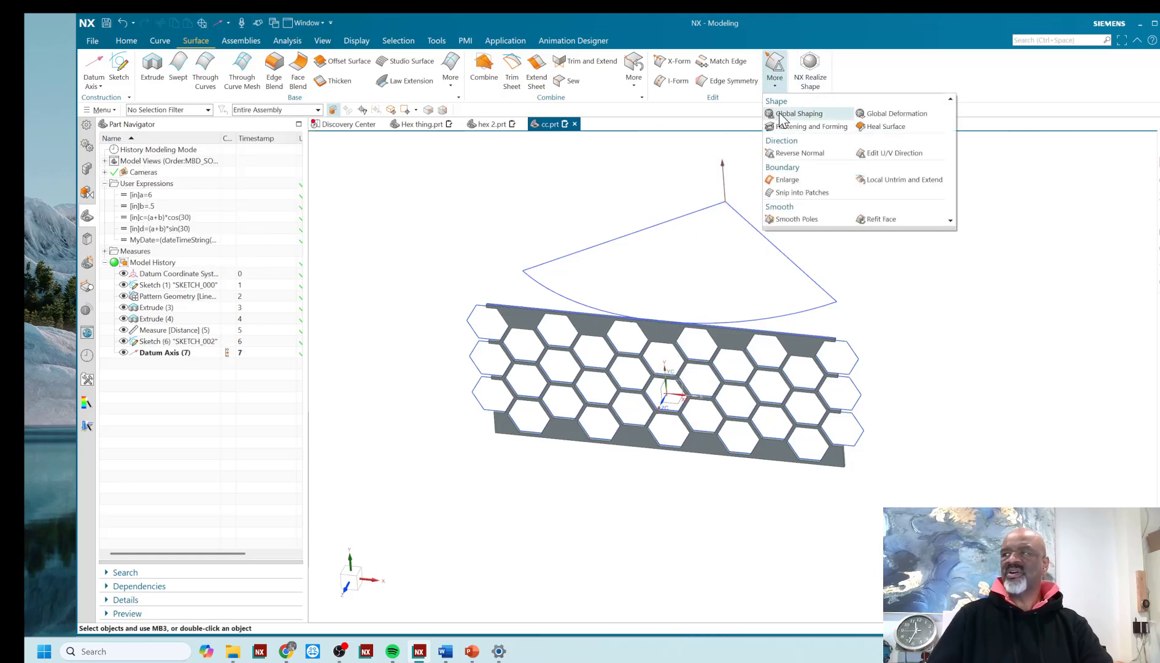
left_click(800, 113)
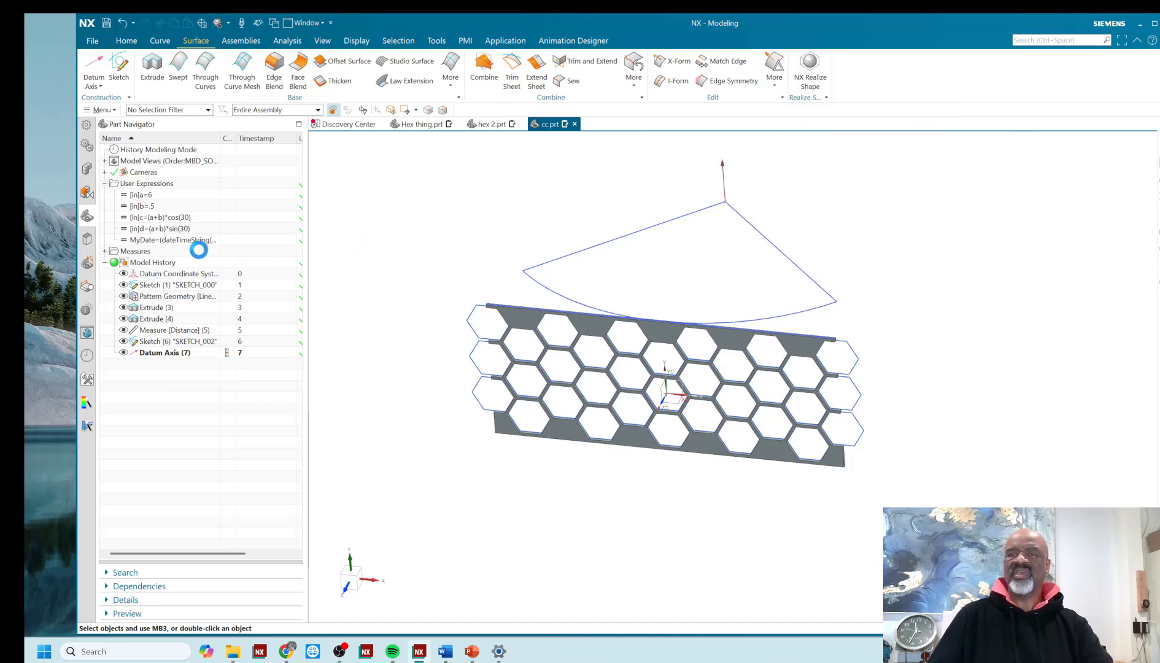
left_click(192, 159)
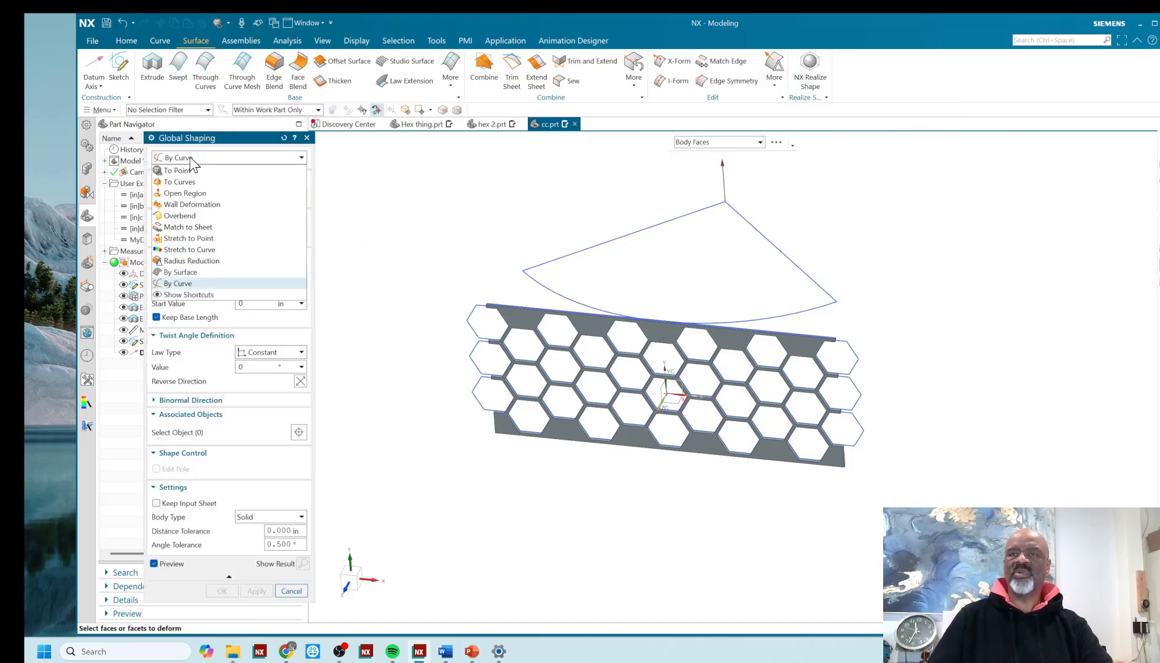
left_click(174, 284)
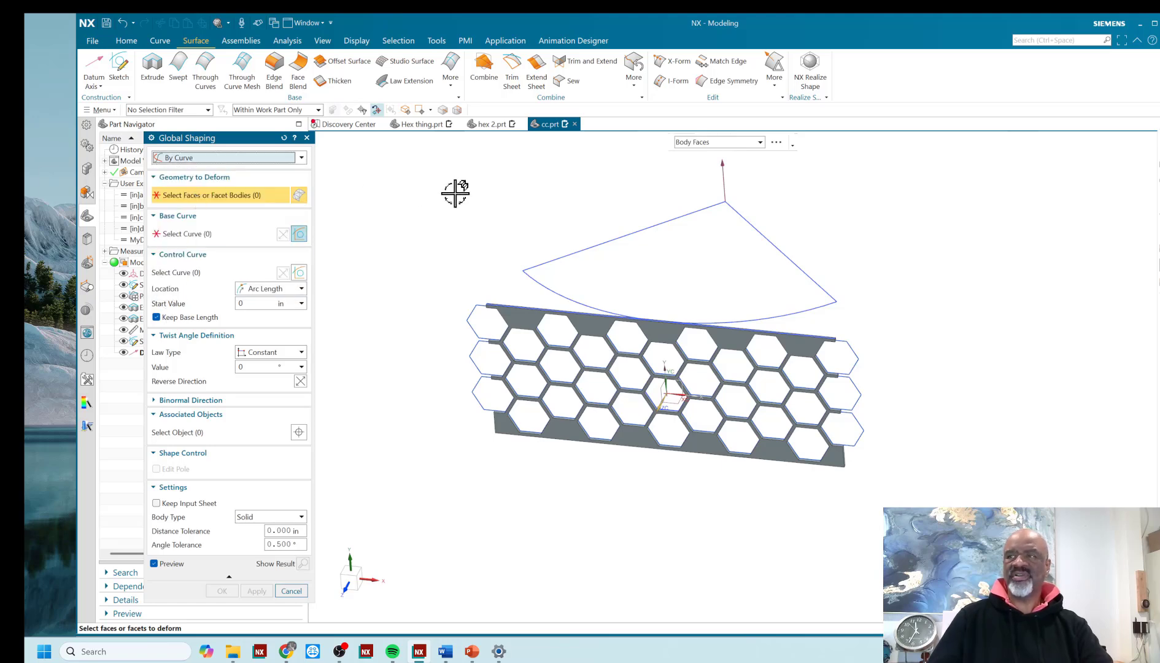
scroll(582, 244, "up", 3)
left_click(480, 371)
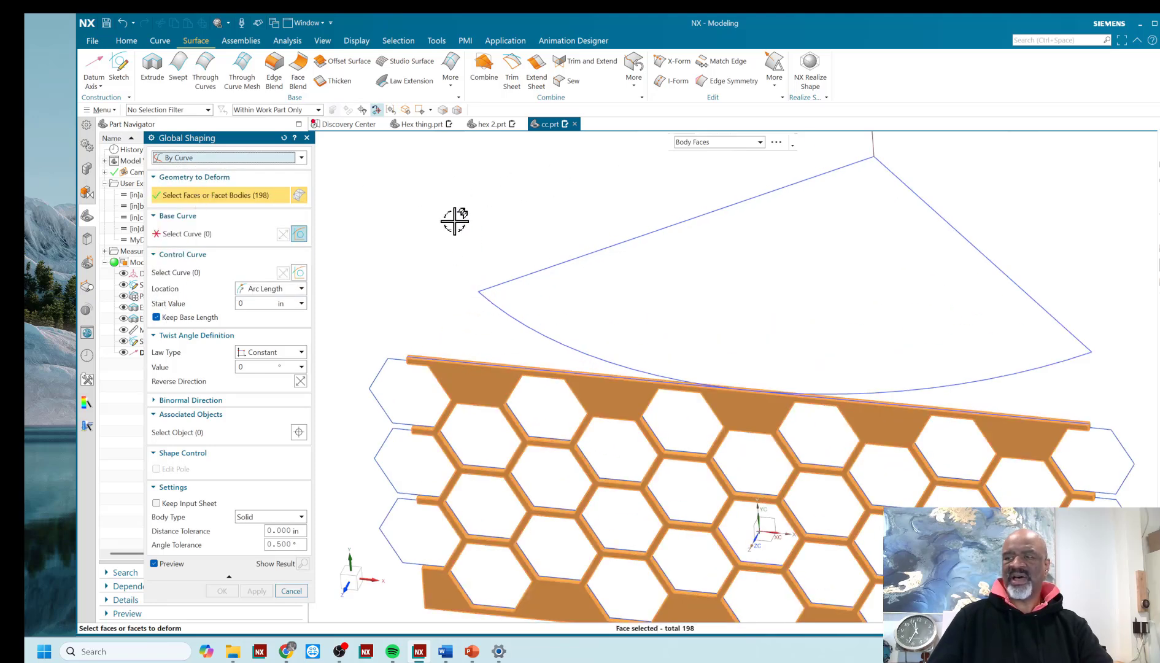
left_click(187, 236)
scroll(422, 338, "up", 4)
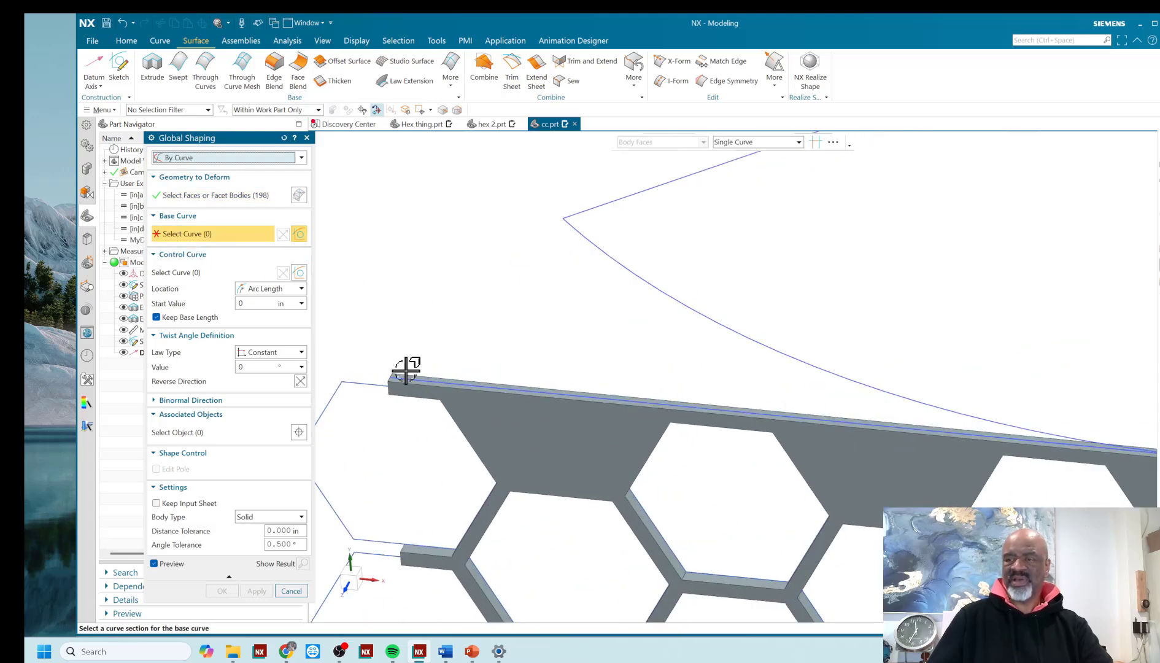
scroll(406, 372, "up", 3)
left_click(402, 385)
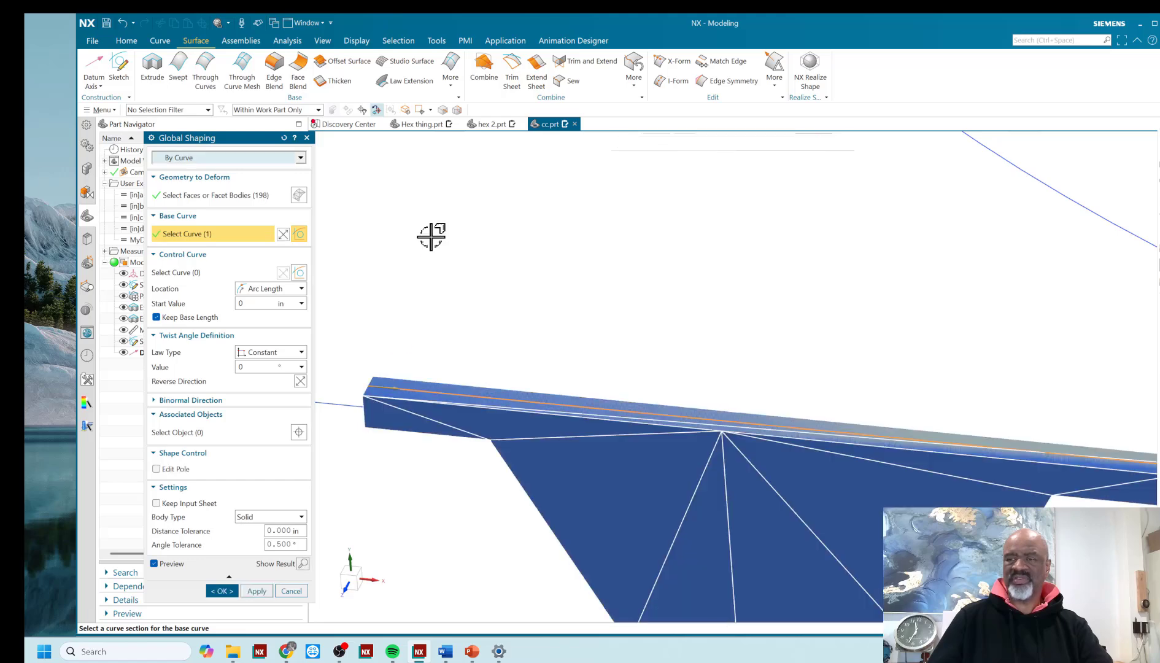
scroll(430, 246, "down", 6)
left_click(176, 272)
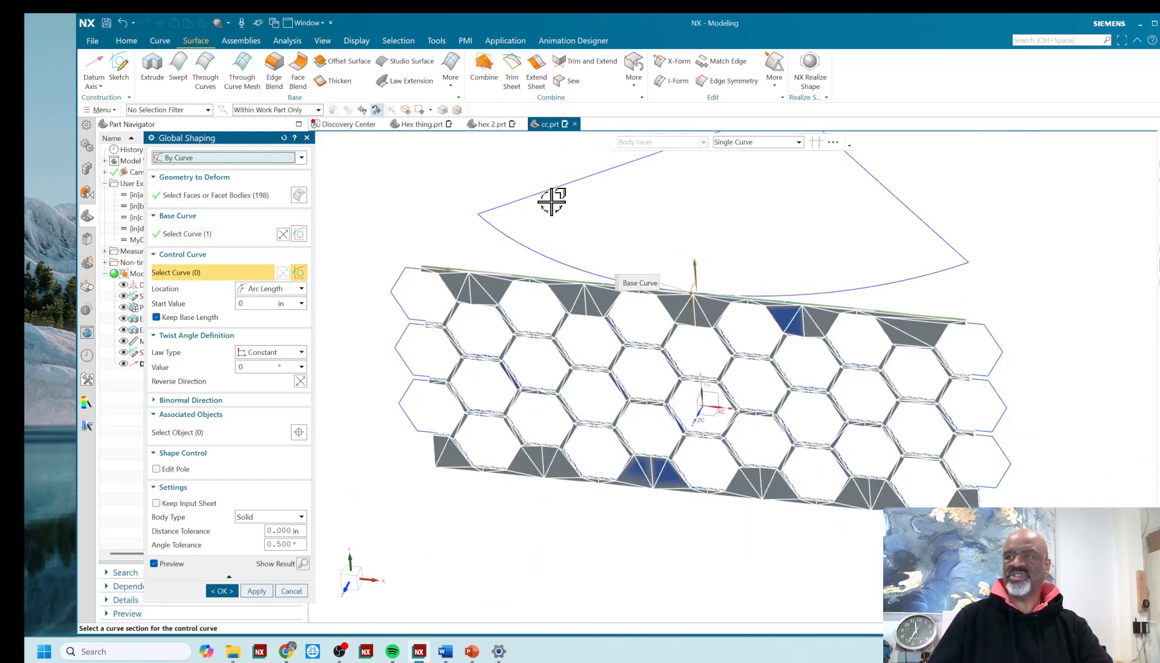
left_click(487, 216)
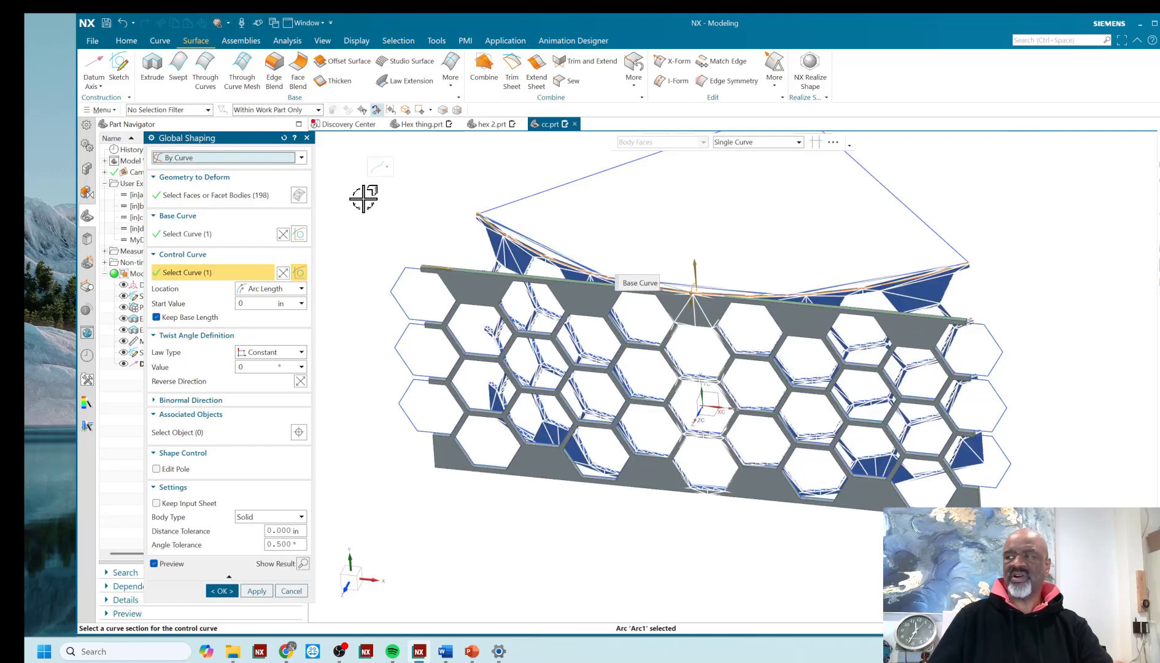
scroll(366, 207, "down", 5)
scroll(543, 232, "up", 3)
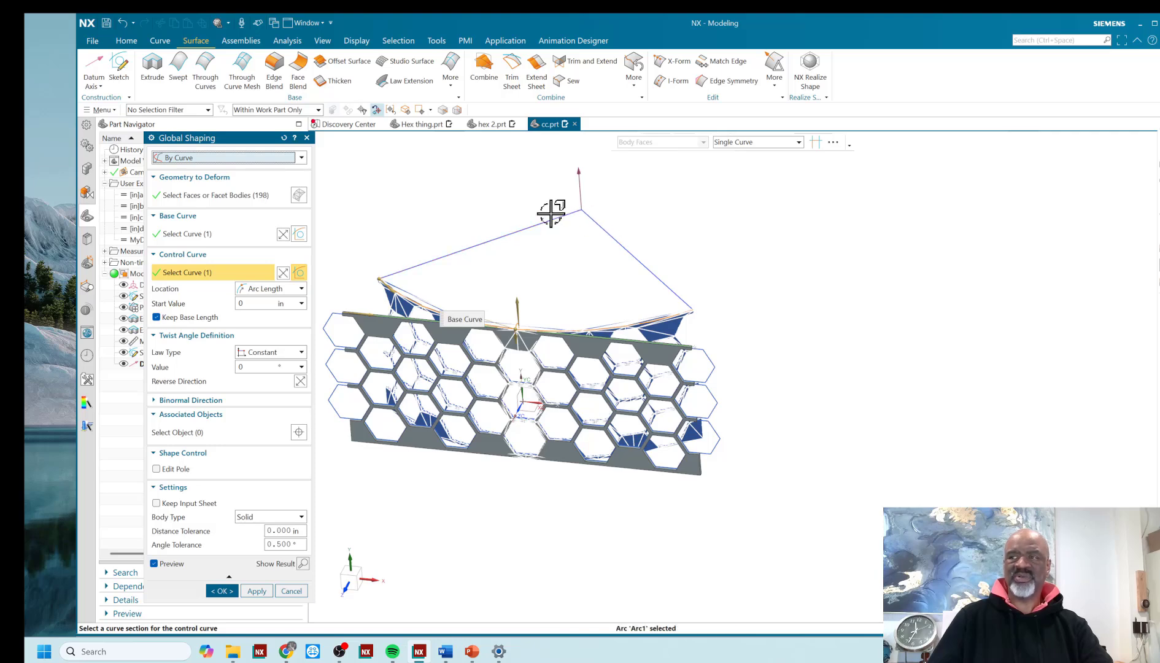
left_click(218, 590)
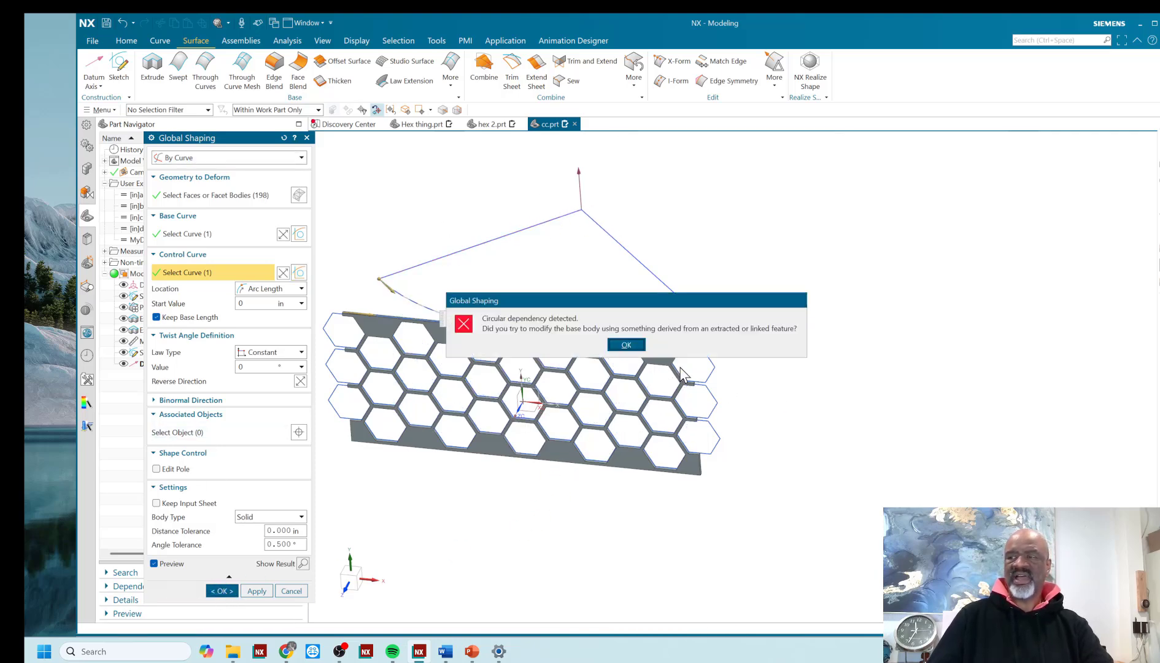
left_click(633, 347)
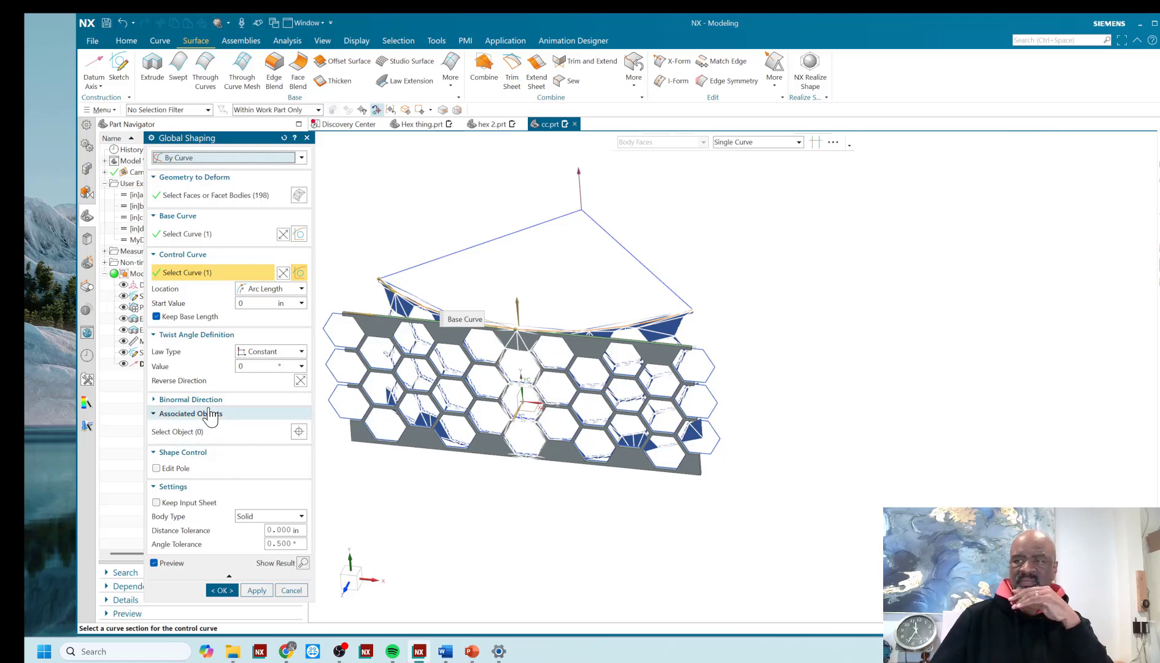
key("Escape")
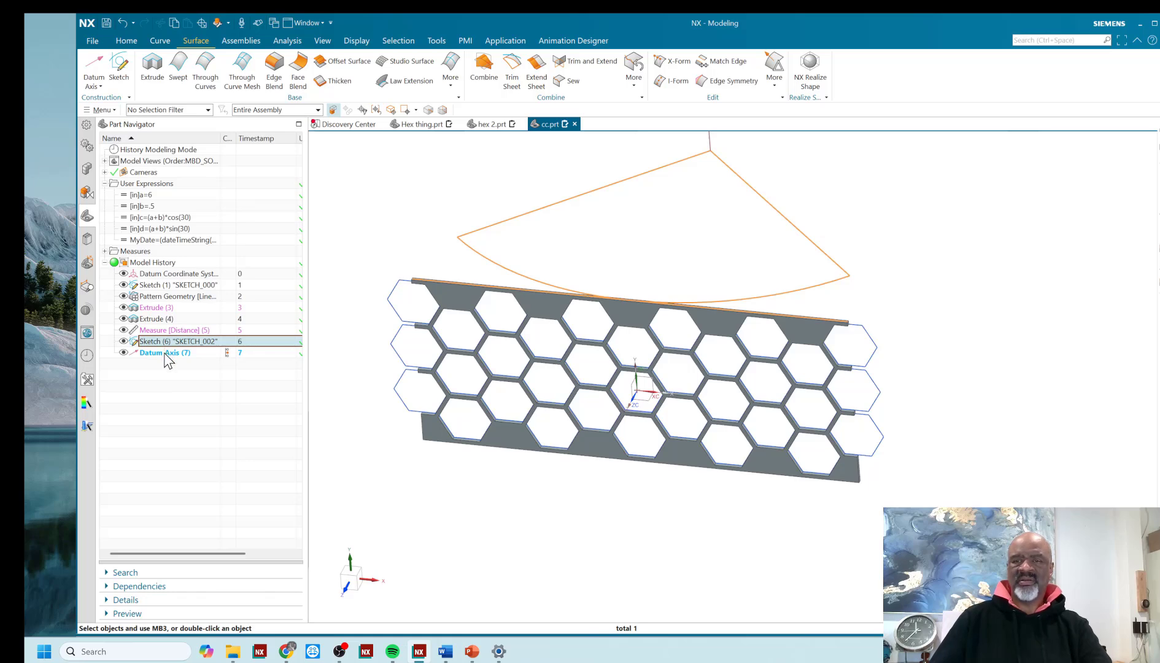
- Start Global Shaping and select the hexagon panel's faces to deform
left_click(346, 223)
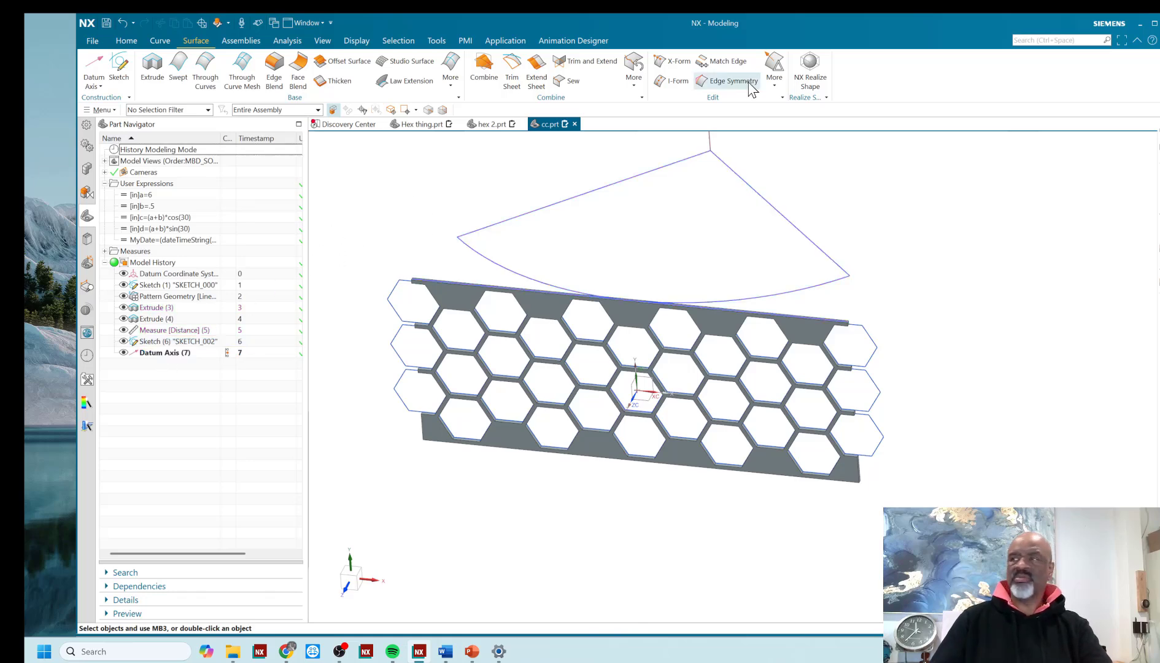
left_click(775, 89)
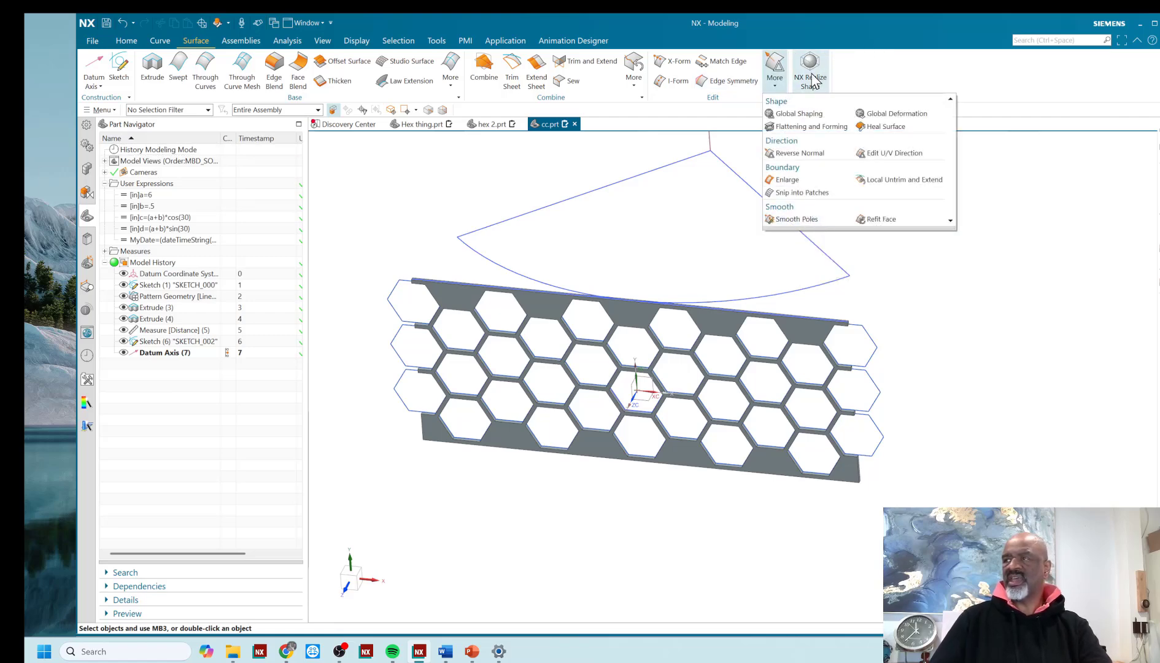
left_click(774, 71)
left_click(774, 85)
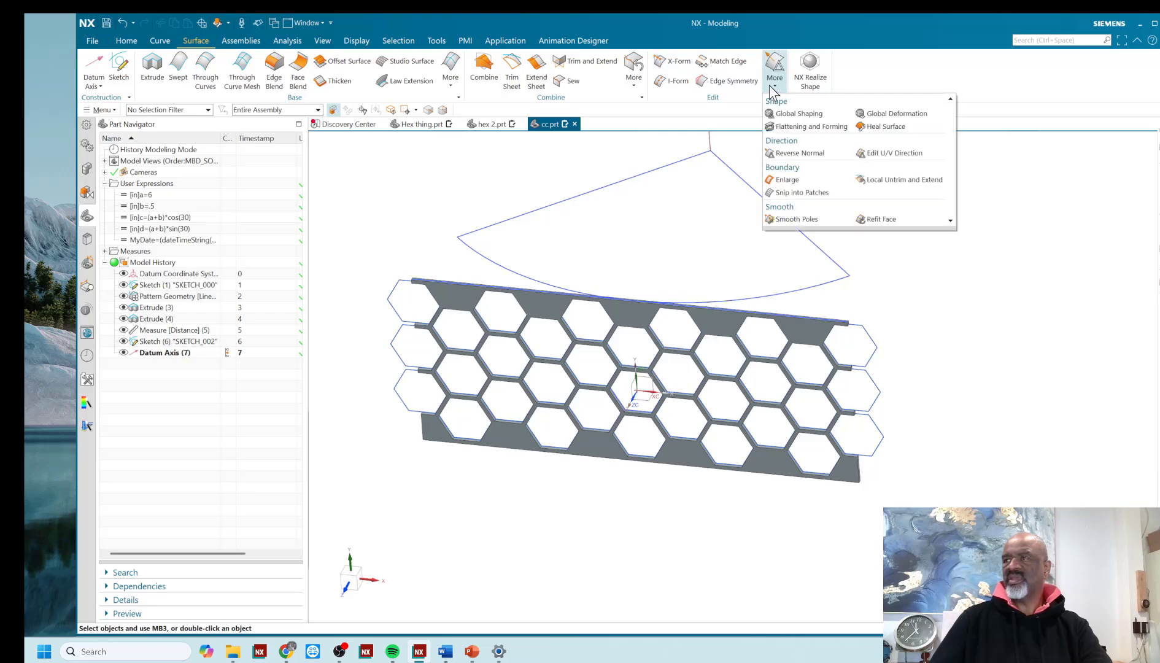
left_click(791, 113)
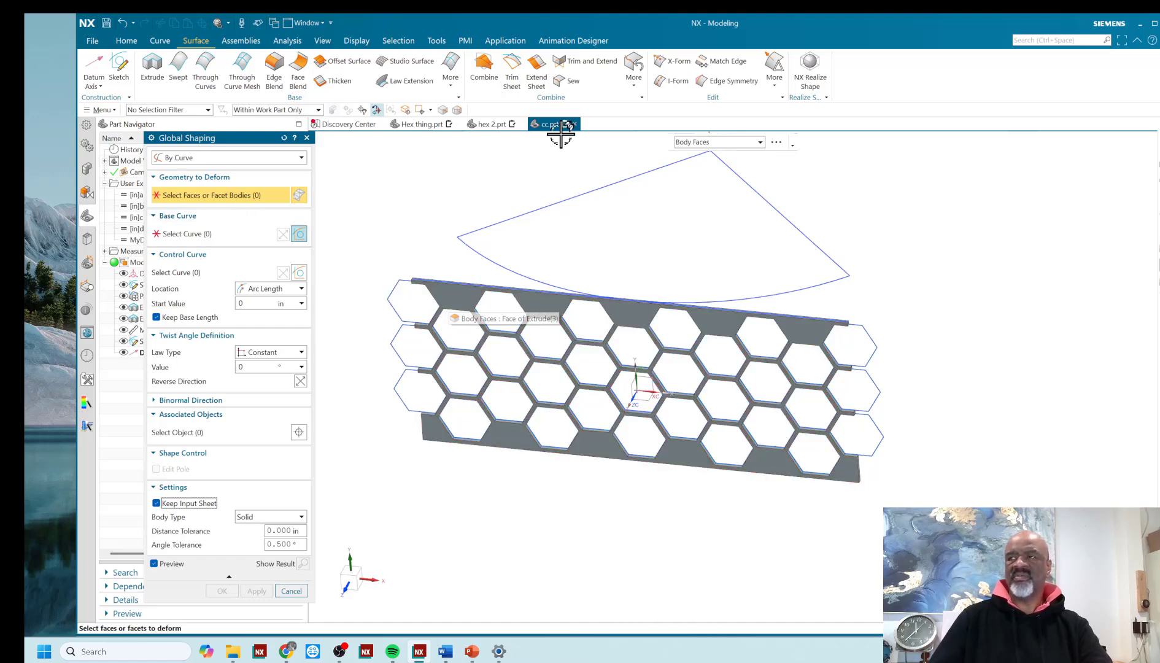
left_click(455, 296)
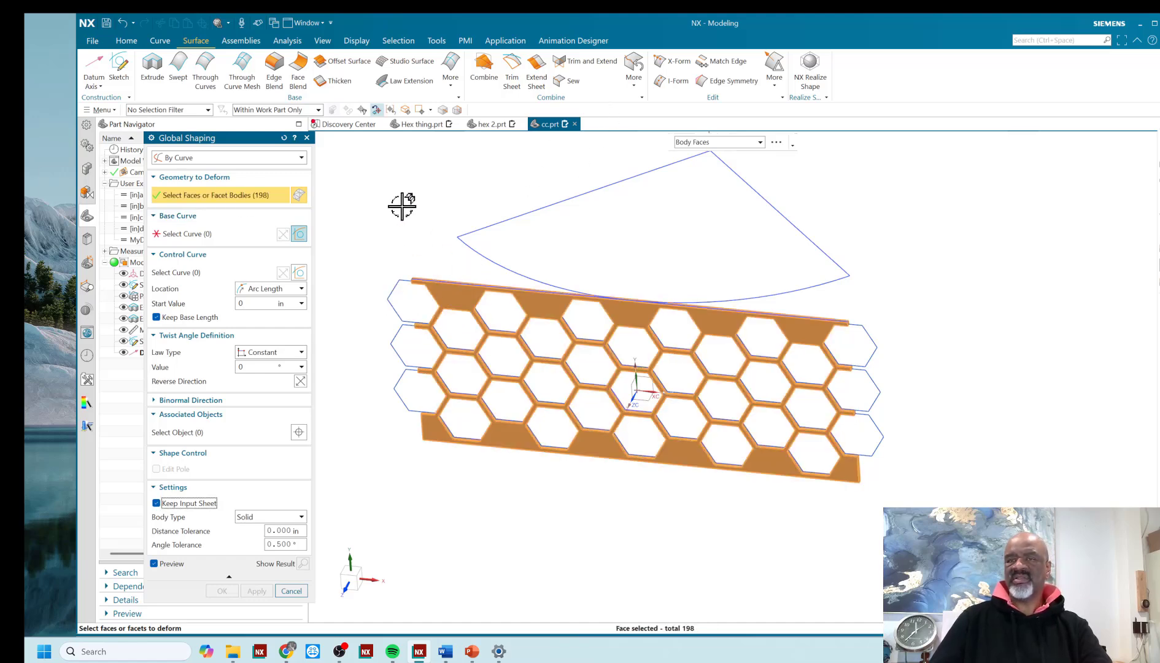
- Bend the panel using its top edge as base curve and the arc as control curve
left_click(188, 236)
scroll(419, 267, "up", 5)
left_click(408, 314)
scroll(412, 224, "down", 5)
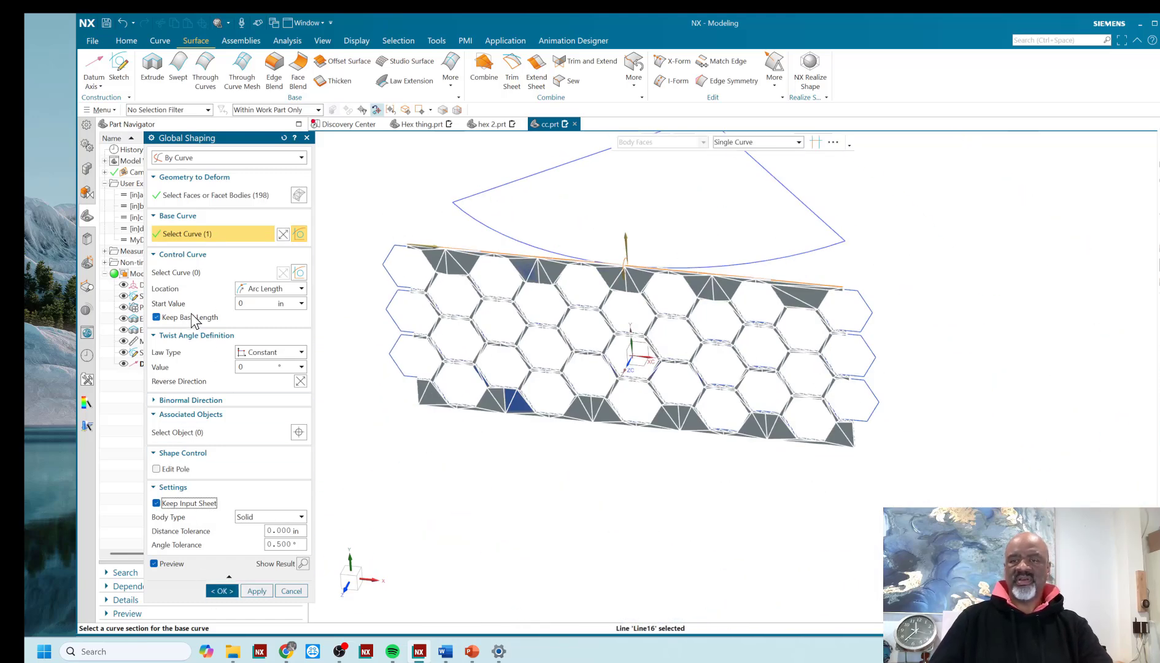
left_click(173, 275)
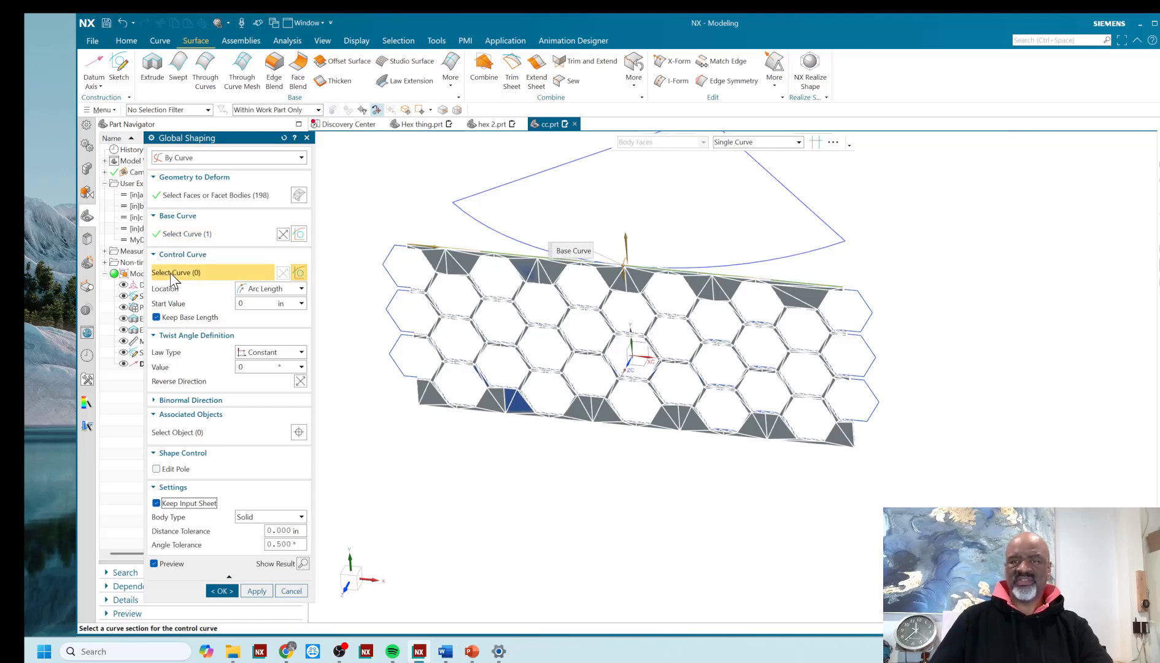
left_click(474, 219)
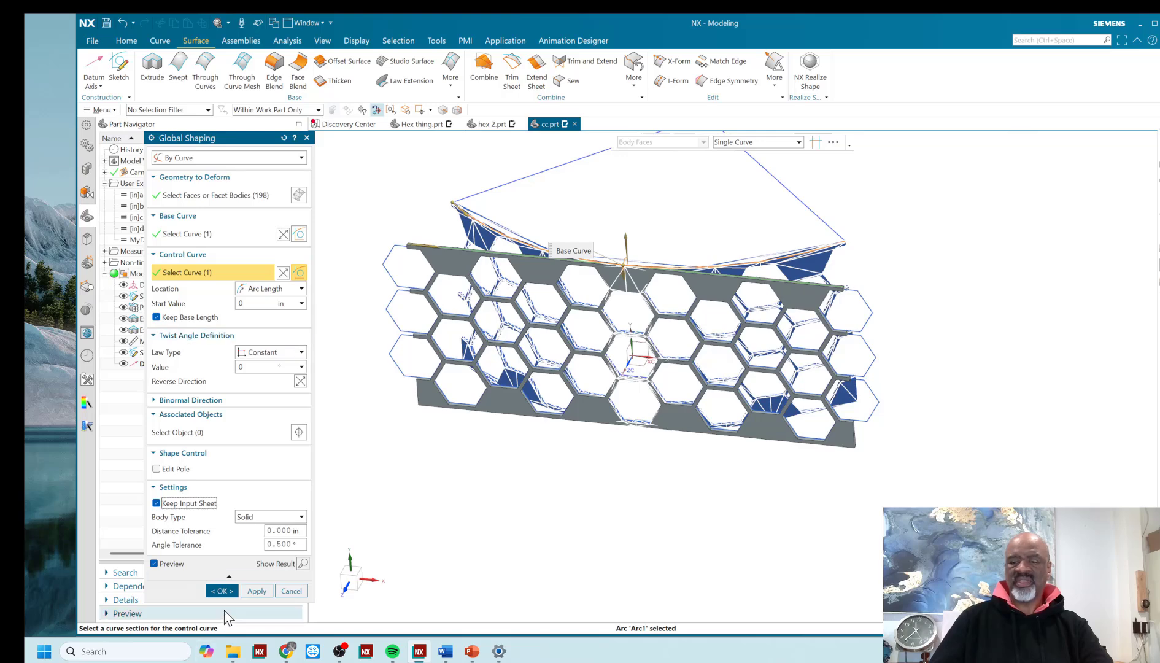
left_click(223, 591)
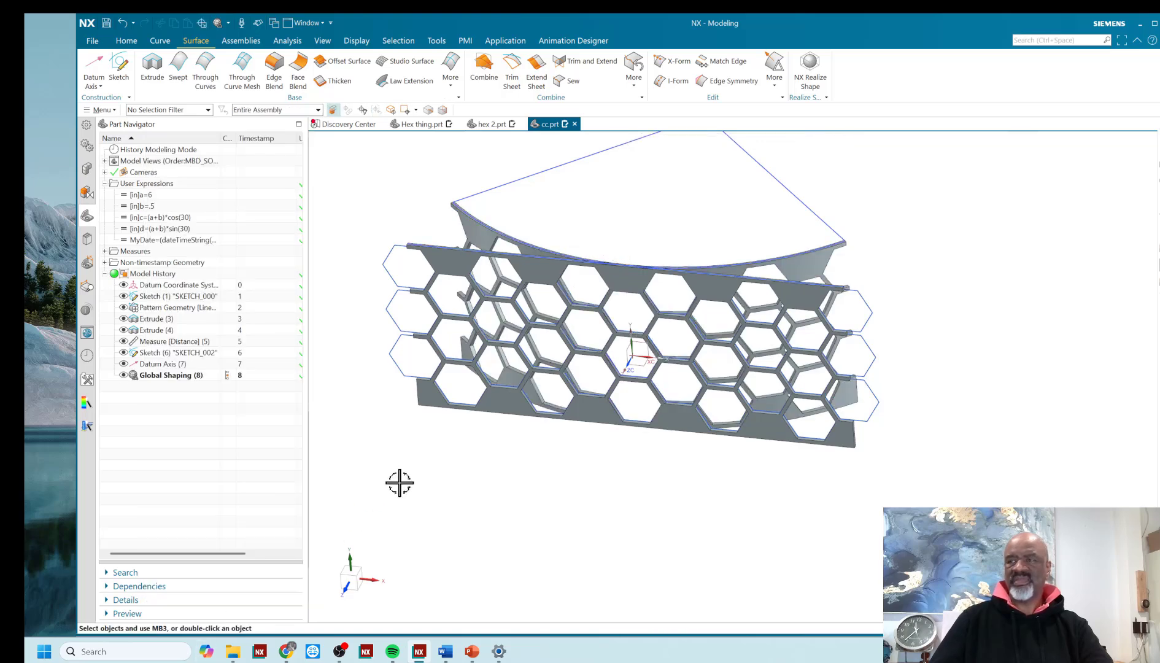
- Try deleting the flat hexagon body, then dismiss the update failure report
left_click(122, 42)
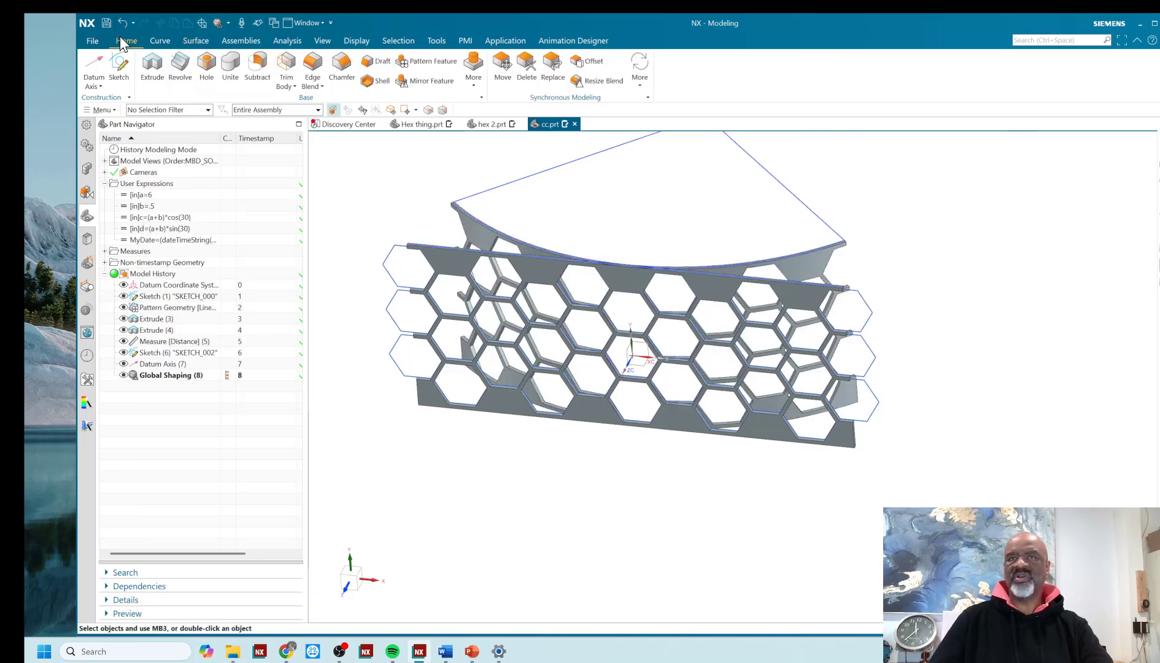
left_click(473, 71)
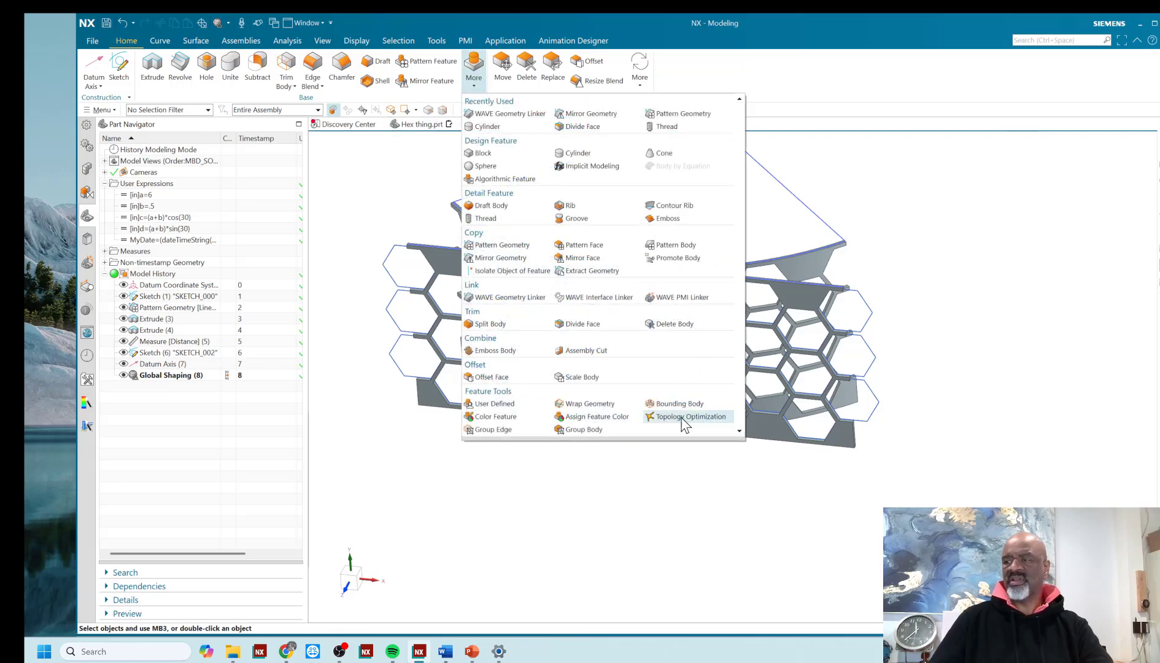
left_click(675, 325)
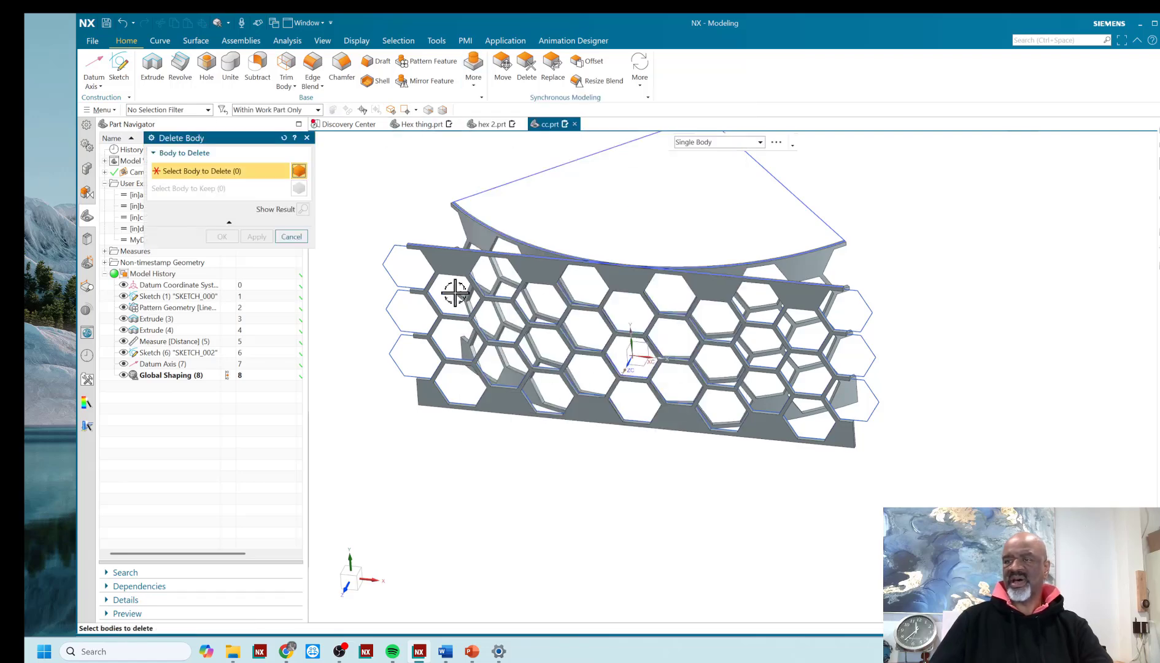
left_click(434, 263)
left_click(221, 236)
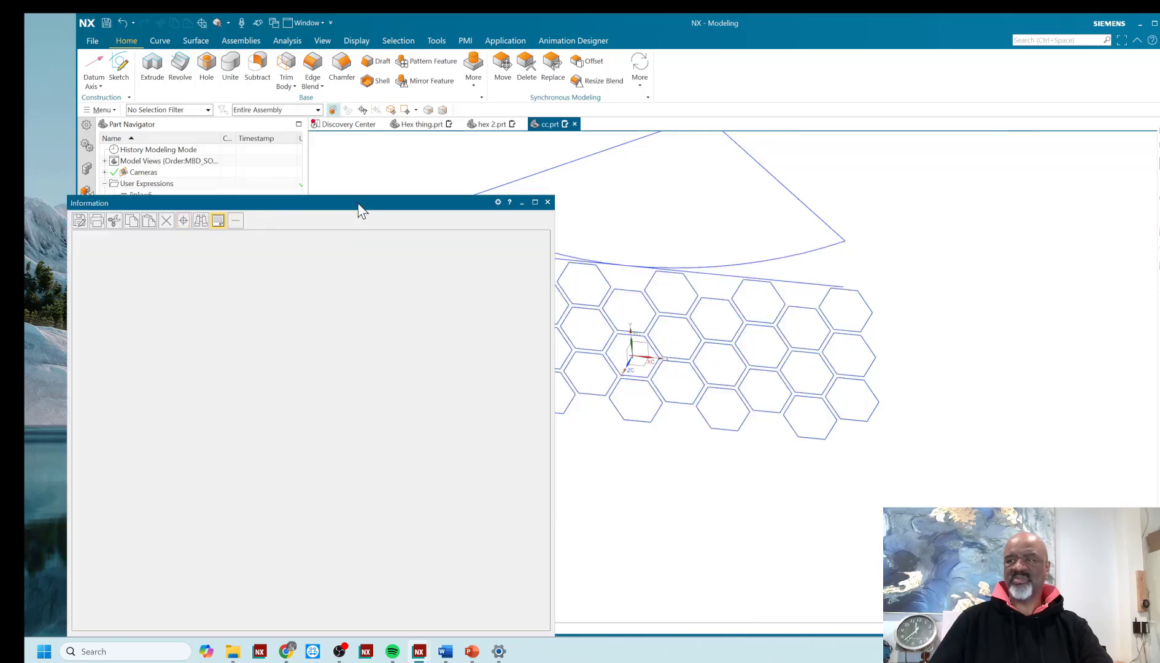
left_click(547, 202)
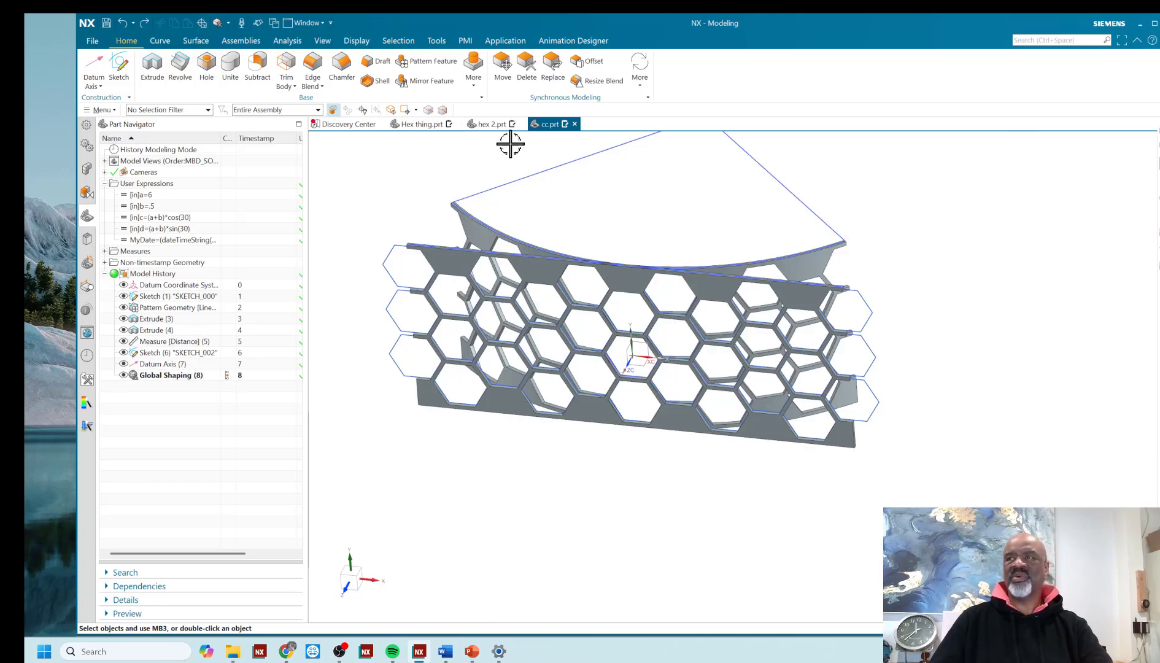
- Move the flat hexagon body to layer 61
left_click(323, 41)
left_click(607, 70)
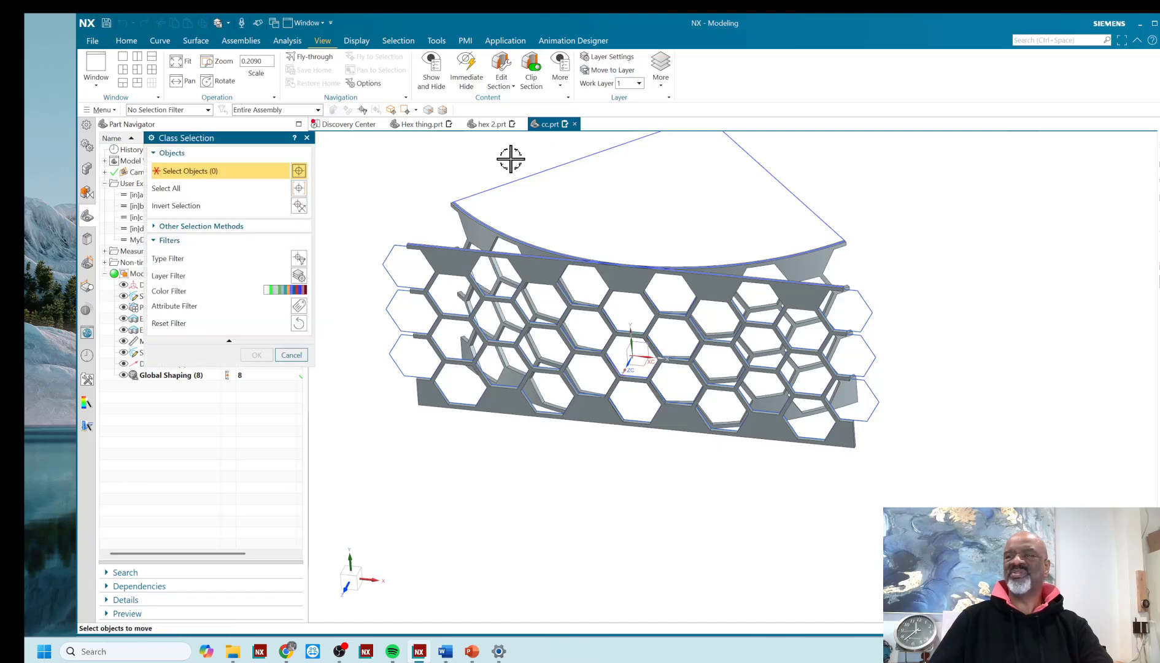
left_click(446, 254)
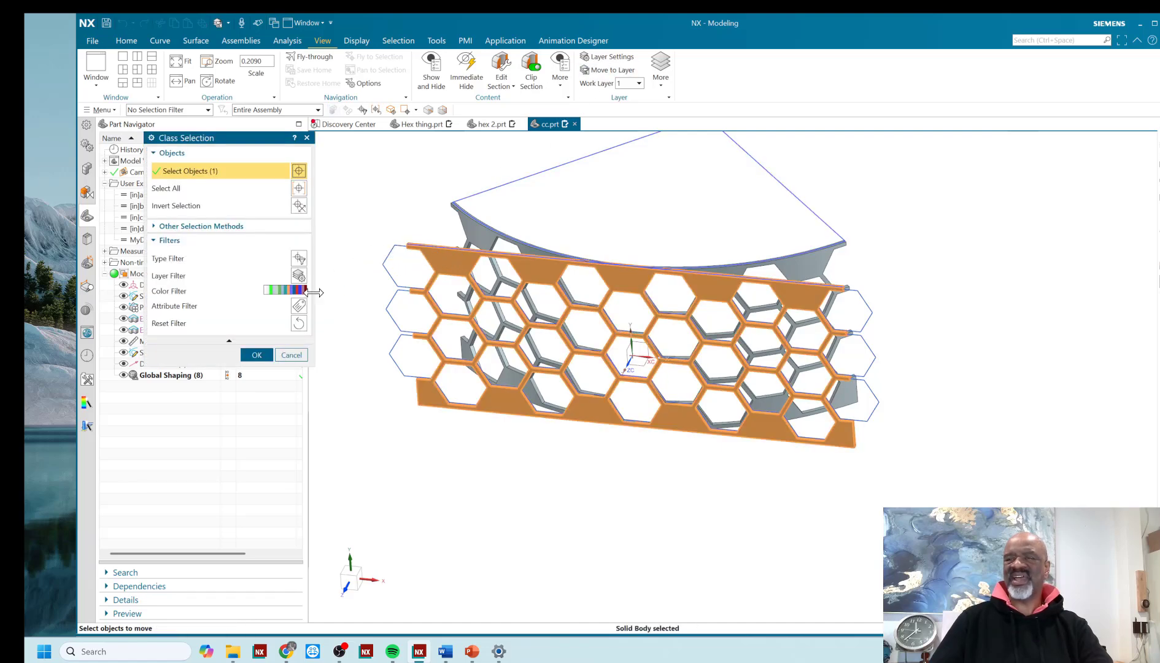
left_click(257, 355)
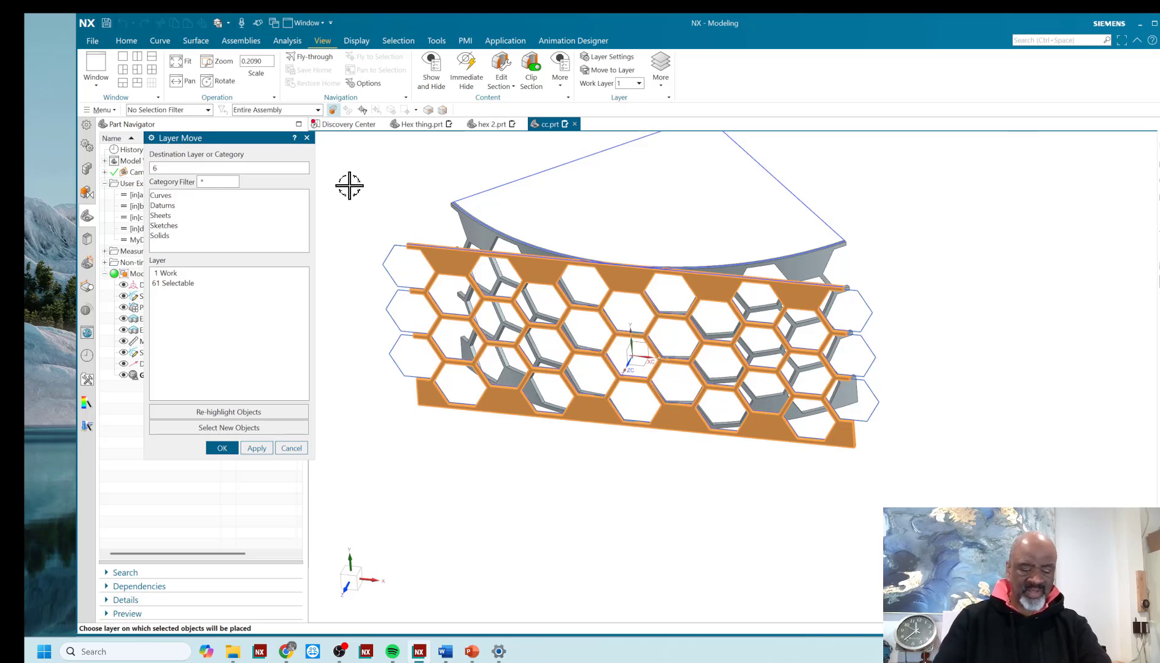
key("Return")
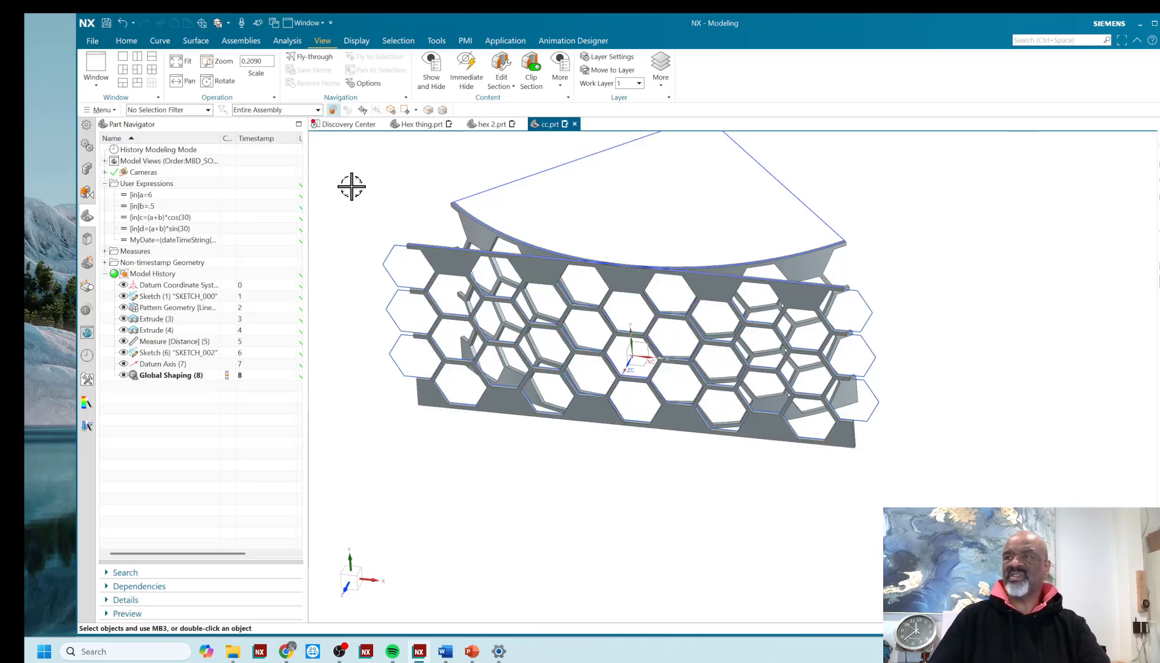
- Hide layer 61 so only the bent segment remains visible
left_click(607, 56)
left_click(166, 307)
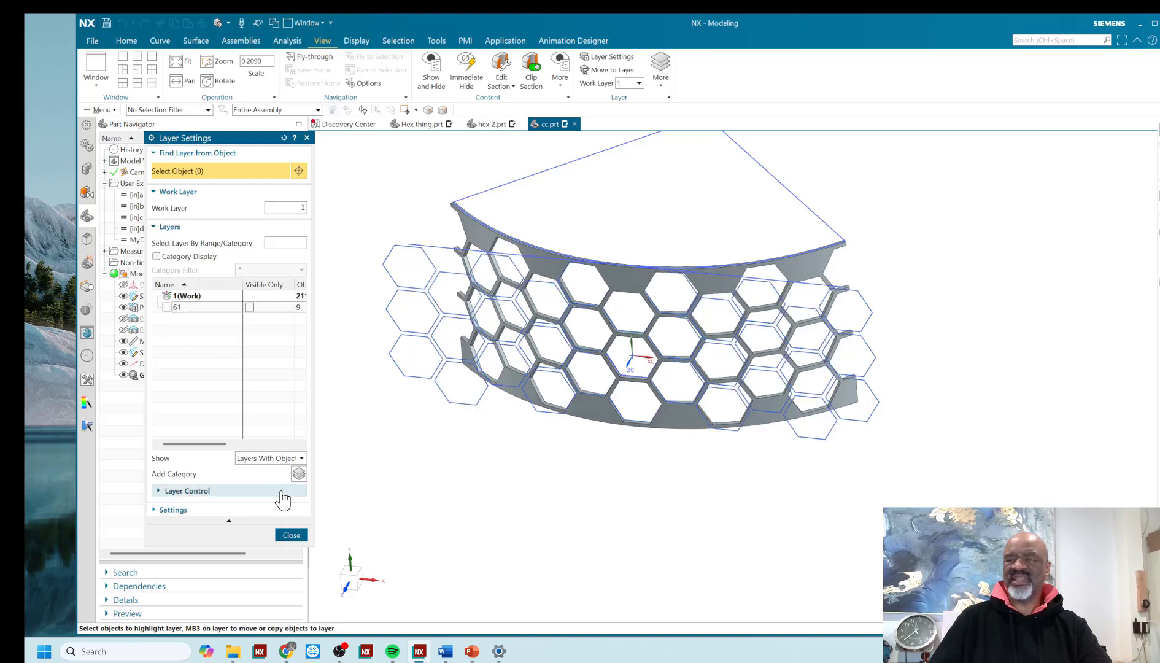
left_click(290, 534)
middle_click_drag(419, 202, 395, 261)
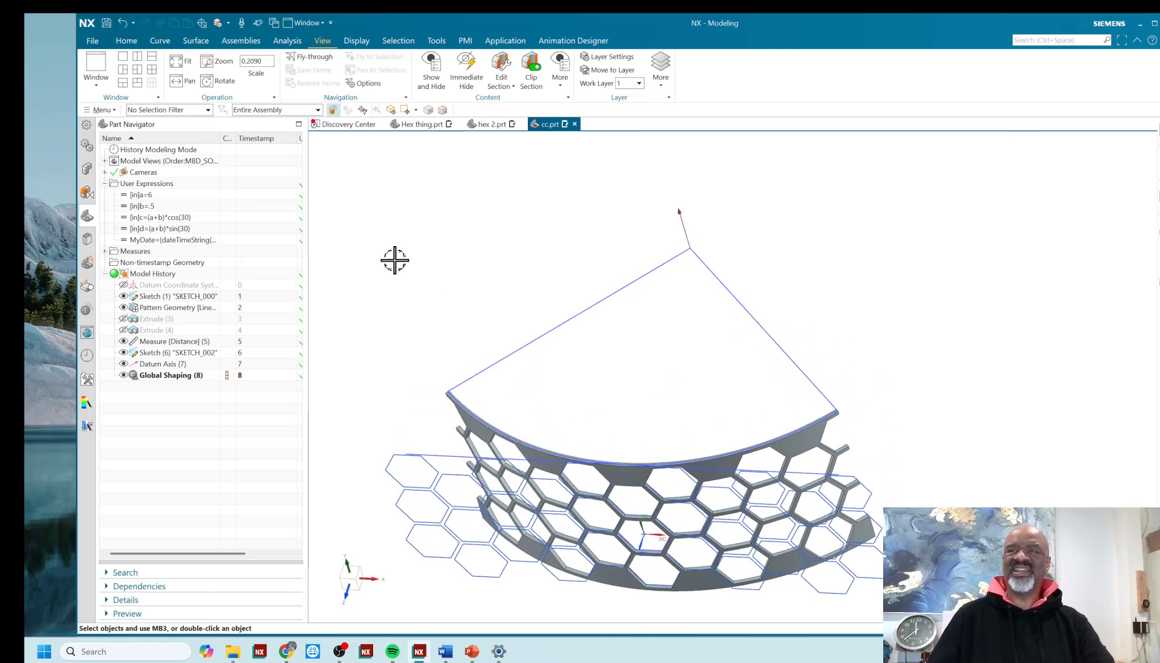
- Pattern Geometry the bent segment circularly about the datum axis: count 4 over 360°
left_click(126, 41)
left_click(473, 78)
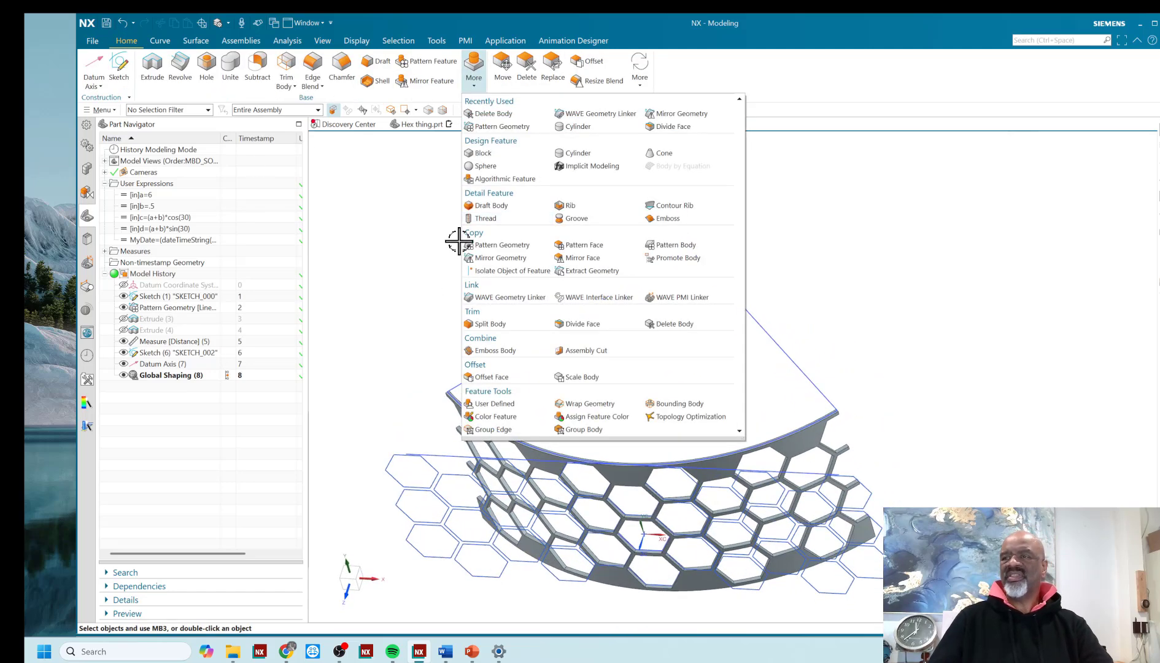
left_click(502, 245)
scroll(491, 424, "up", 3)
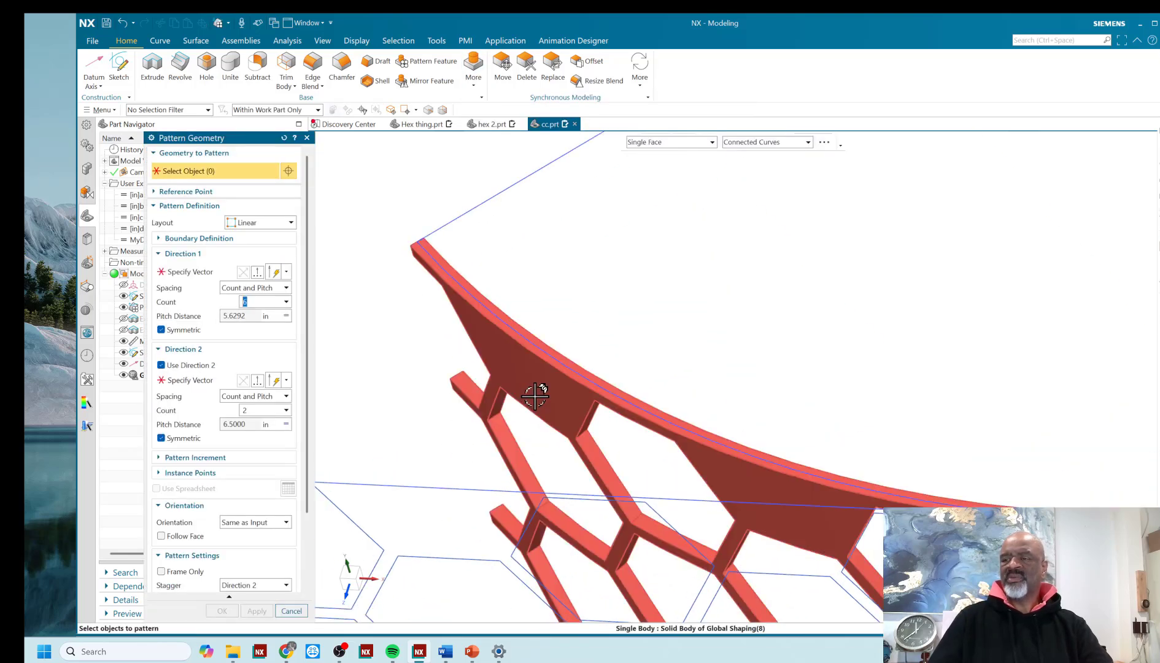
left_click(535, 396)
scroll(383, 329, "down", 5)
left_click(286, 224)
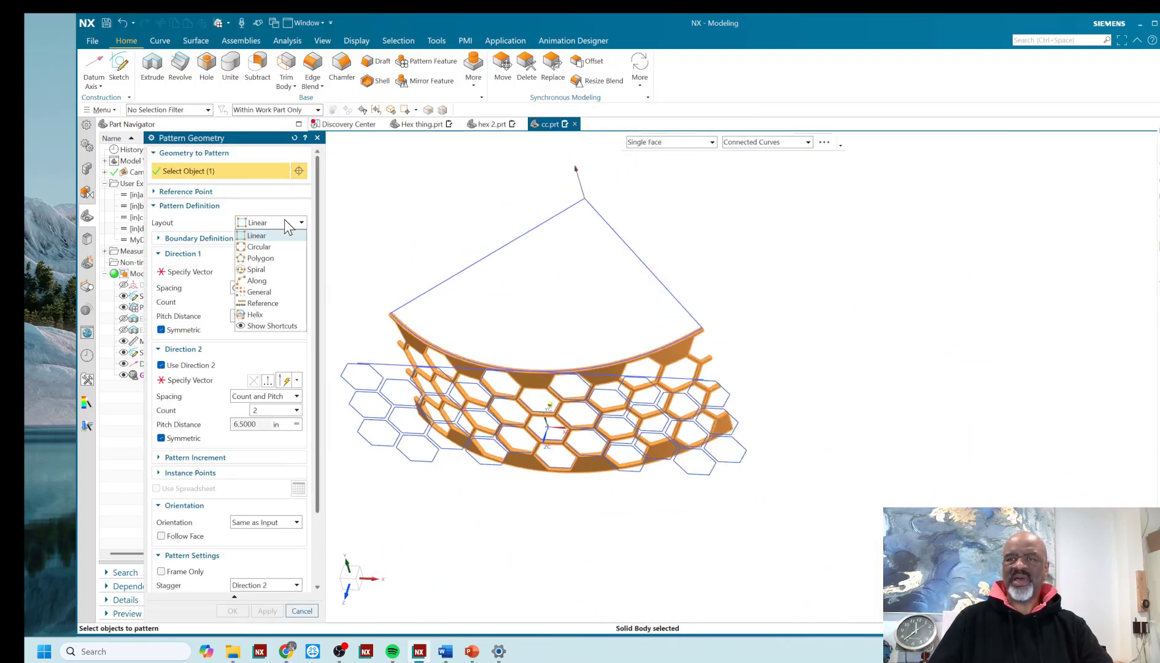
left_click(258, 246)
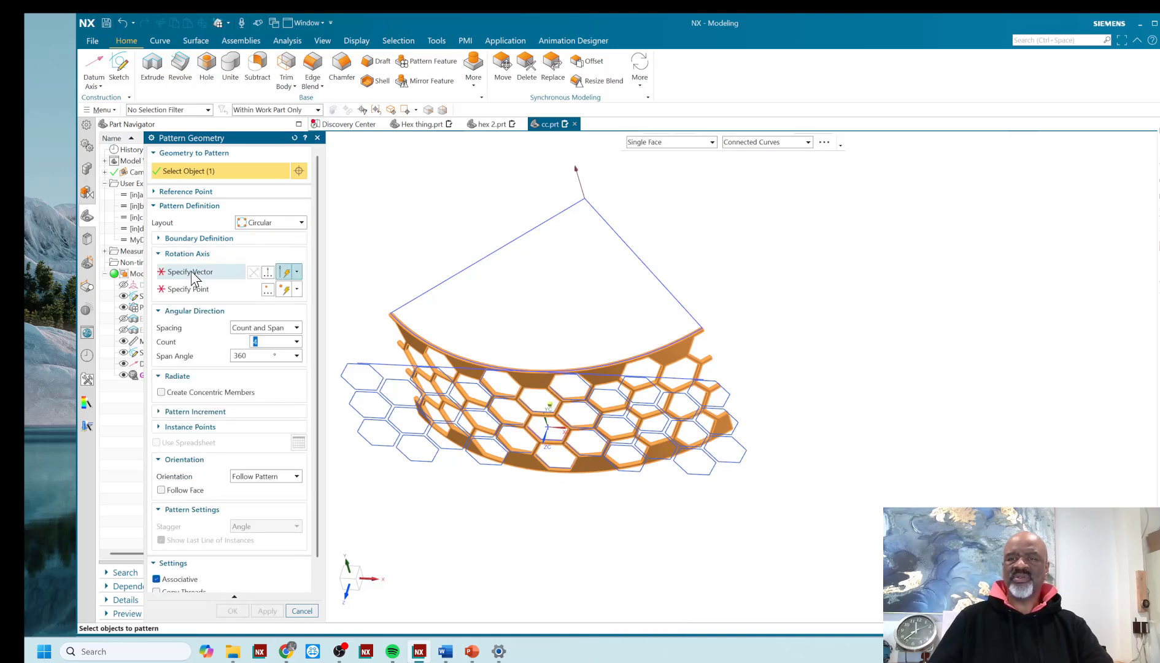
left_click(192, 271)
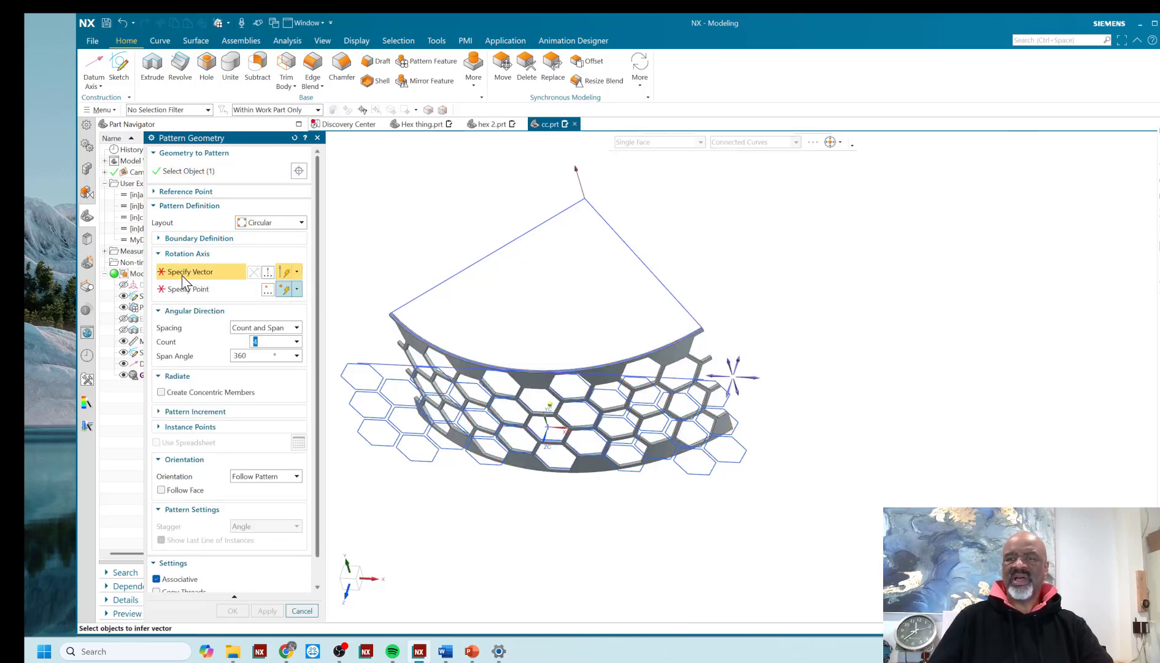
left_click(576, 170)
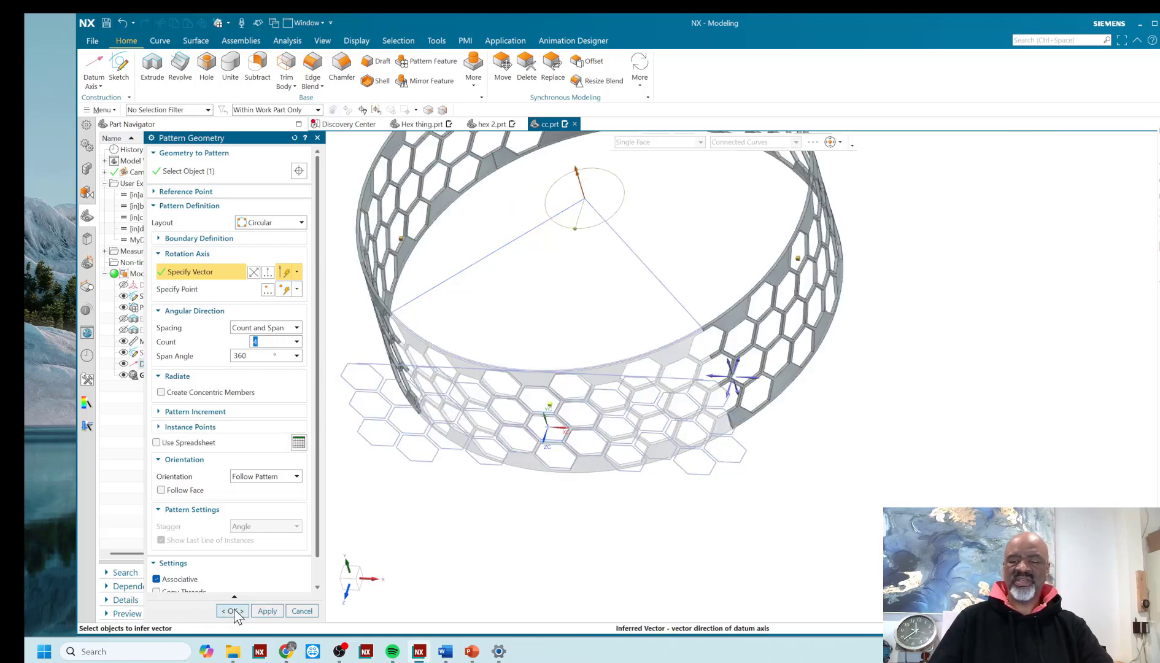
left_click(233, 611)
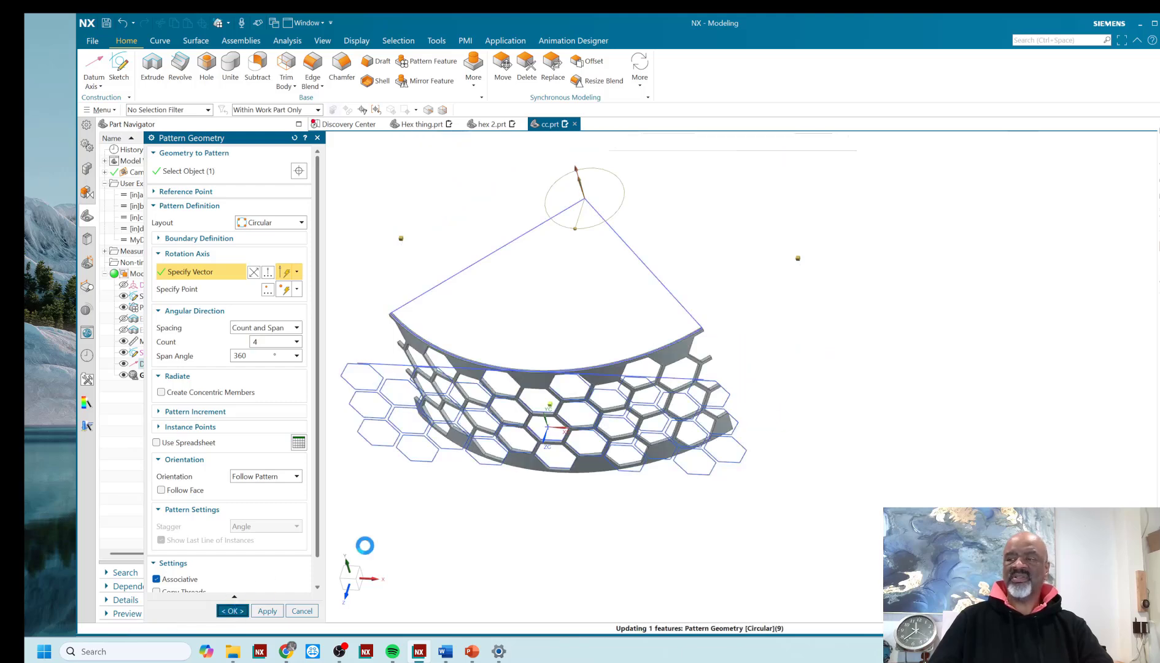
middle_click_drag(501, 295, 512, 417, "shift")
- Unite the four ring segments into one perforated ring body
left_click(231, 61)
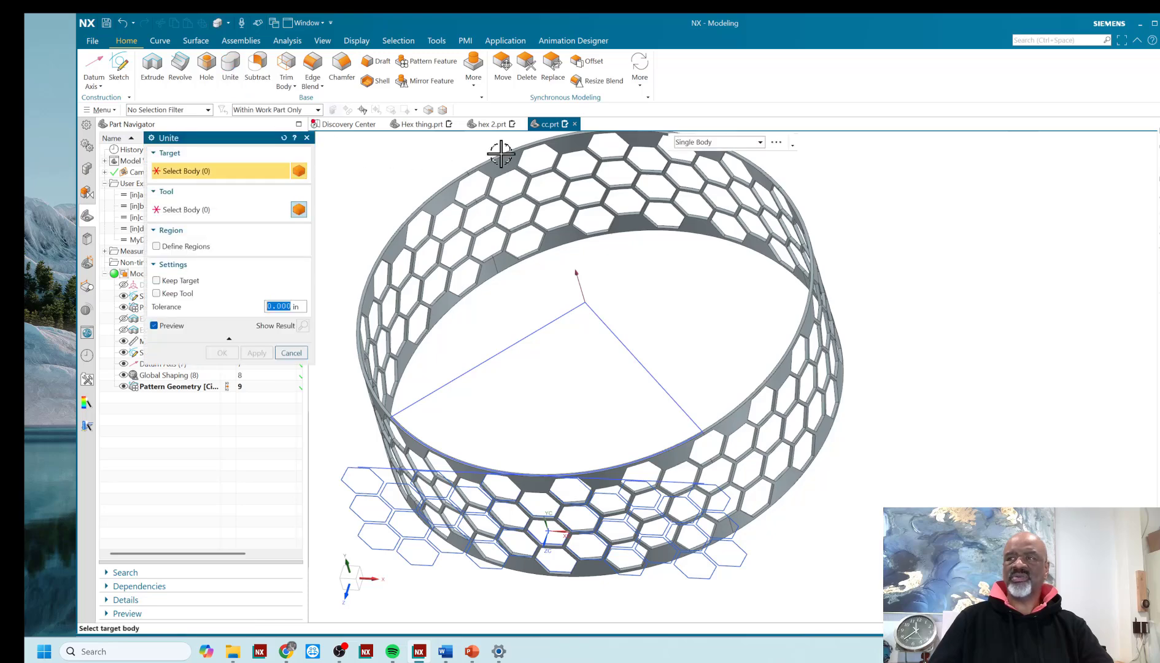
left_click(506, 156)
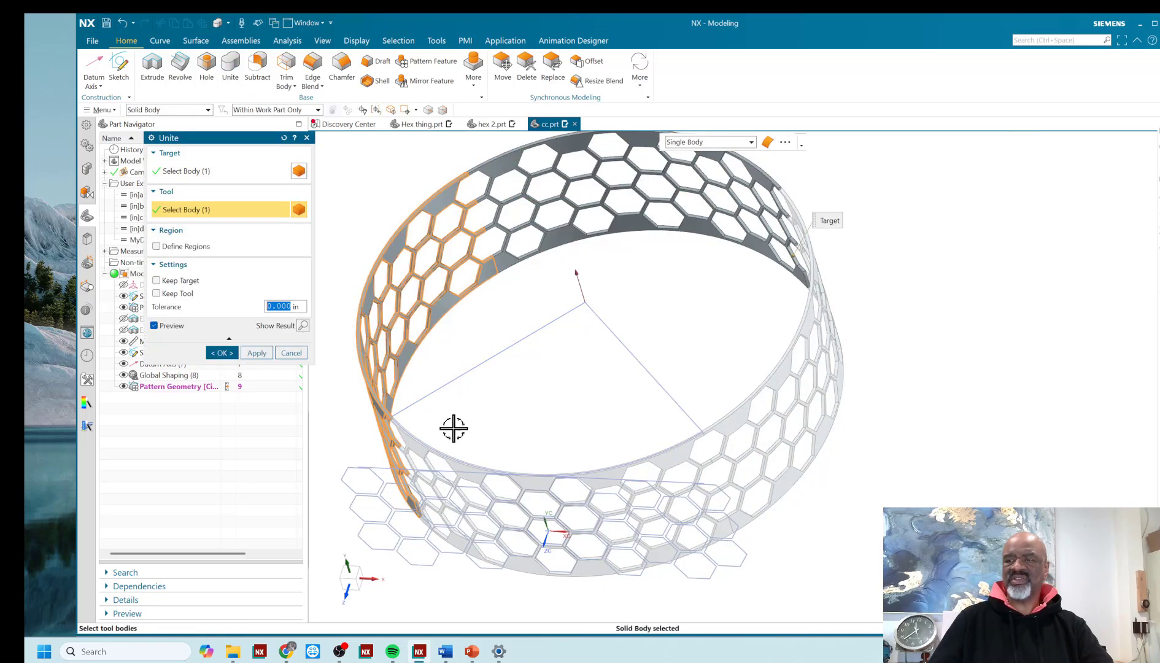
left_click(453, 461)
left_click(733, 410)
left_click(734, 410)
left_click(220, 353)
middle_click_drag(572, 381, 593, 354)
scroll(593, 354, "down", 3)
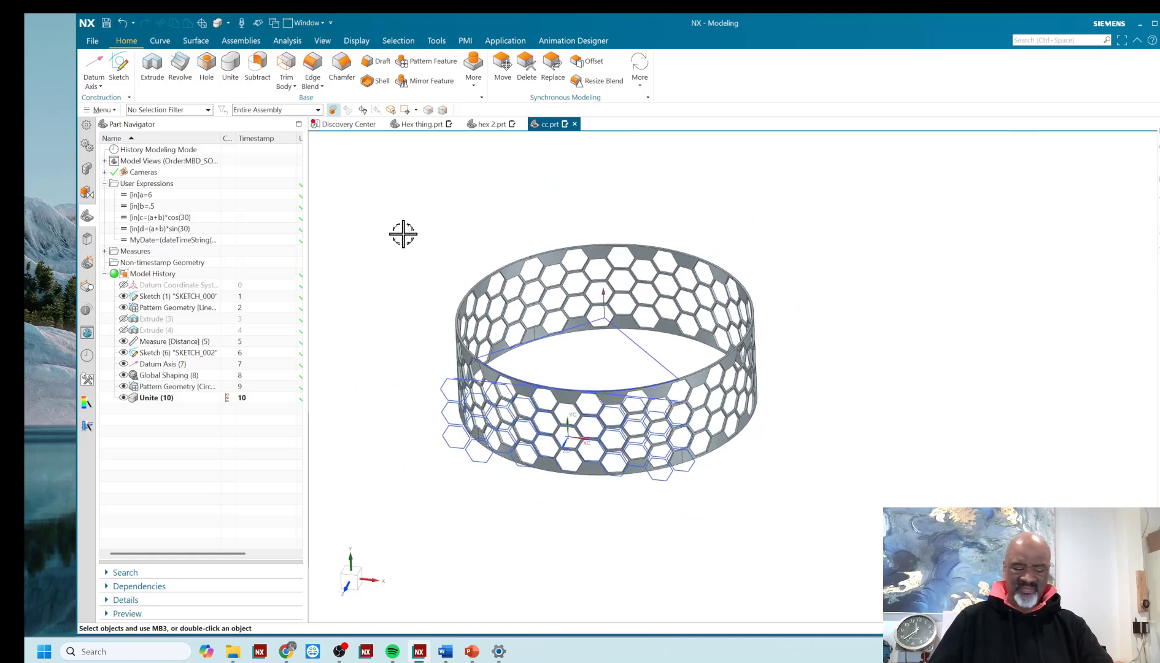
- Hide all curves and sketch geometry, keeping the solid ring visible
key("ctrl+b")
left_click_drag(390, 201, 884, 545)
scroll(820, 429, "up", 5)
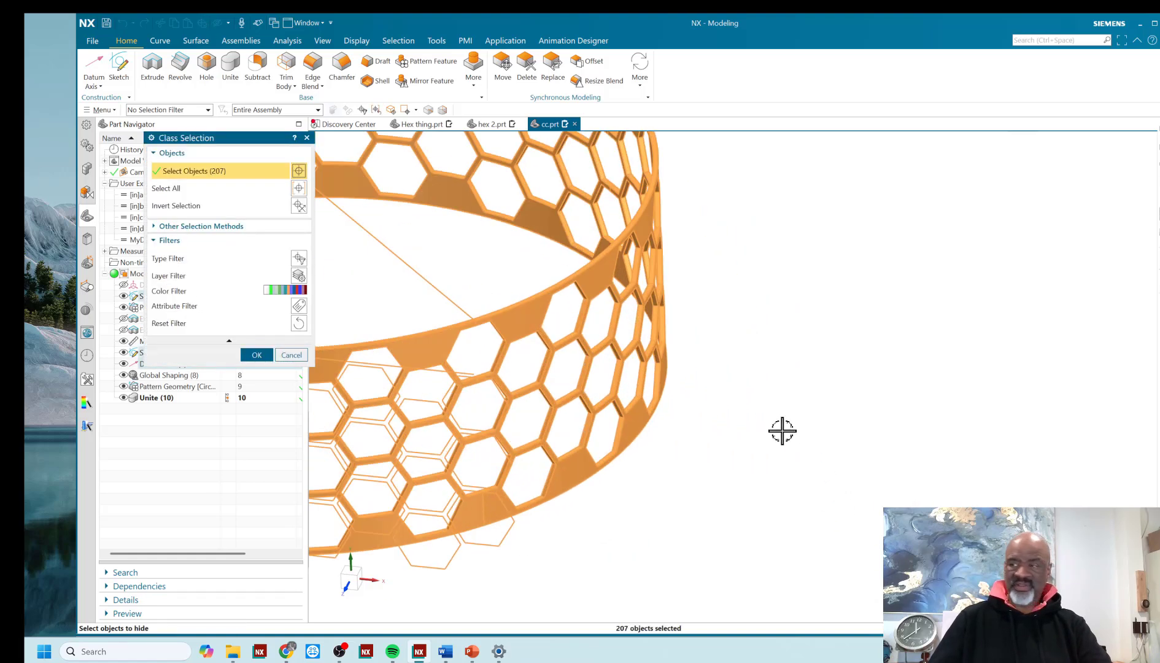
left_click(645, 431, "shift")
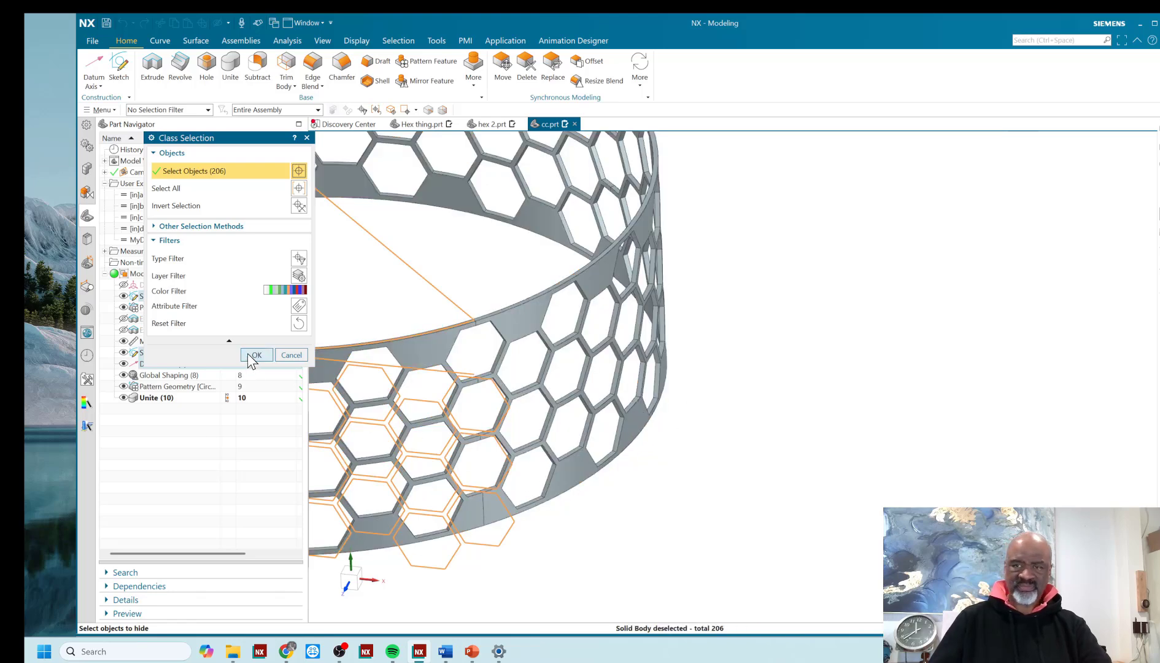
left_click(254, 355)
scroll(717, 458, "down", 3)
middle_click_drag(562, 358, 556, 354)
- Turn off face edge lines on the ring
left_click(356, 41)
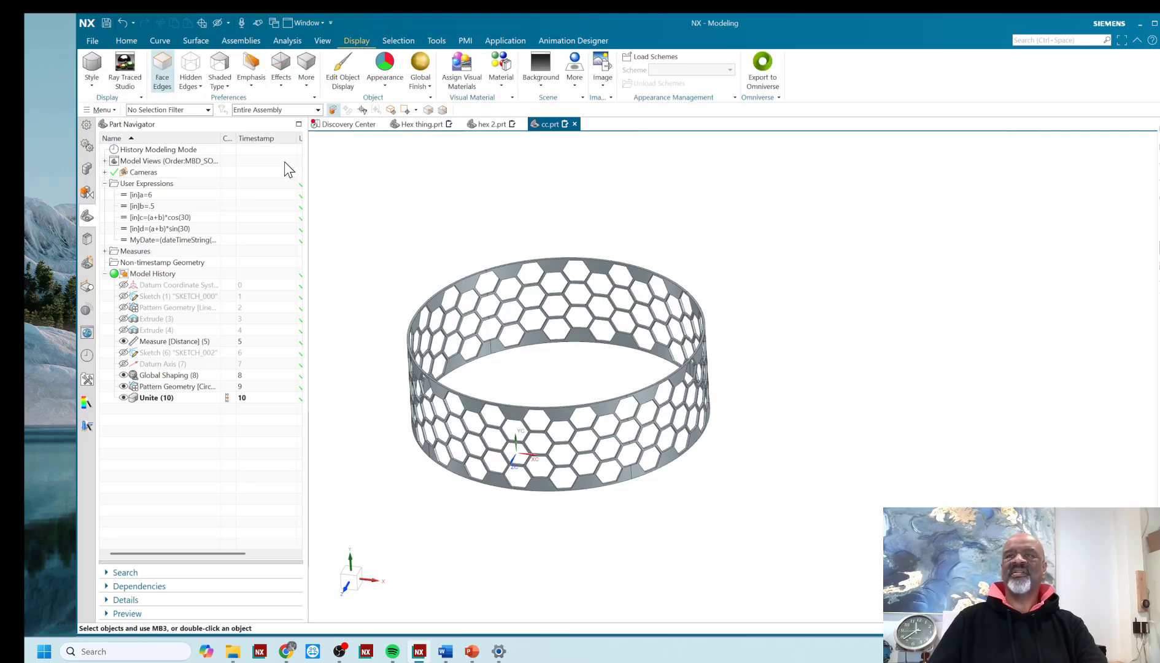
left_click(164, 77)
mouse_move(733, 375)
middle_mouse_down()
mouse_move(751, 334)
mouse_move(753, 373)
middle_mouse_up()
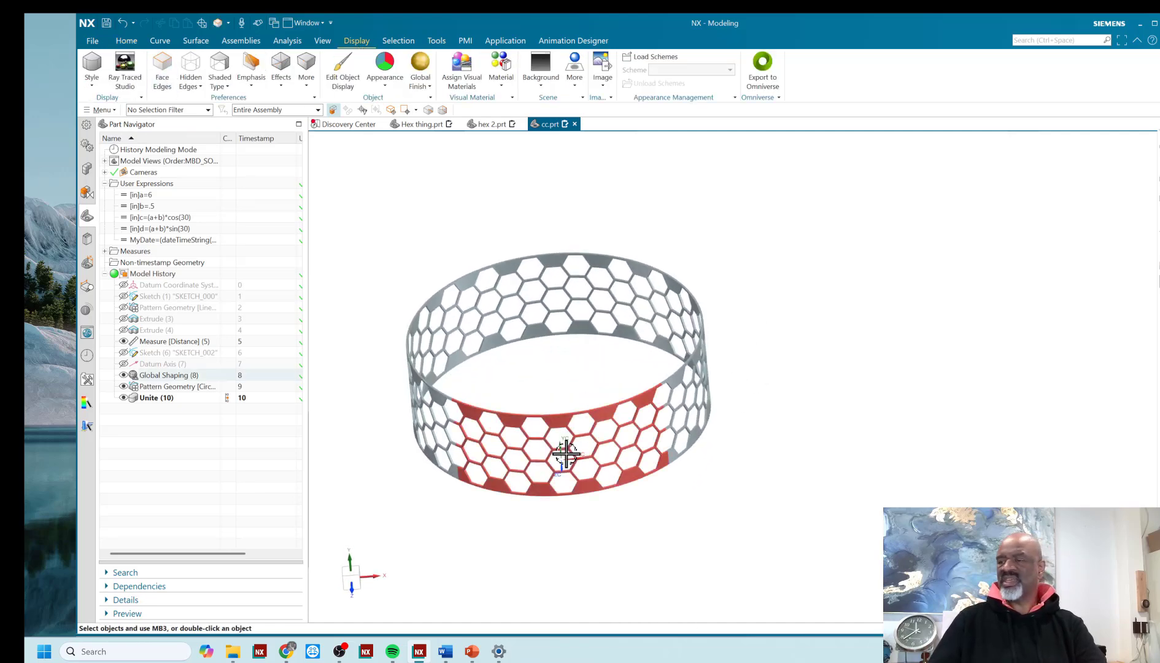
middle_click_drag(802, 344, 806, 349)
middle_click_drag(619, 208, 505, 217)
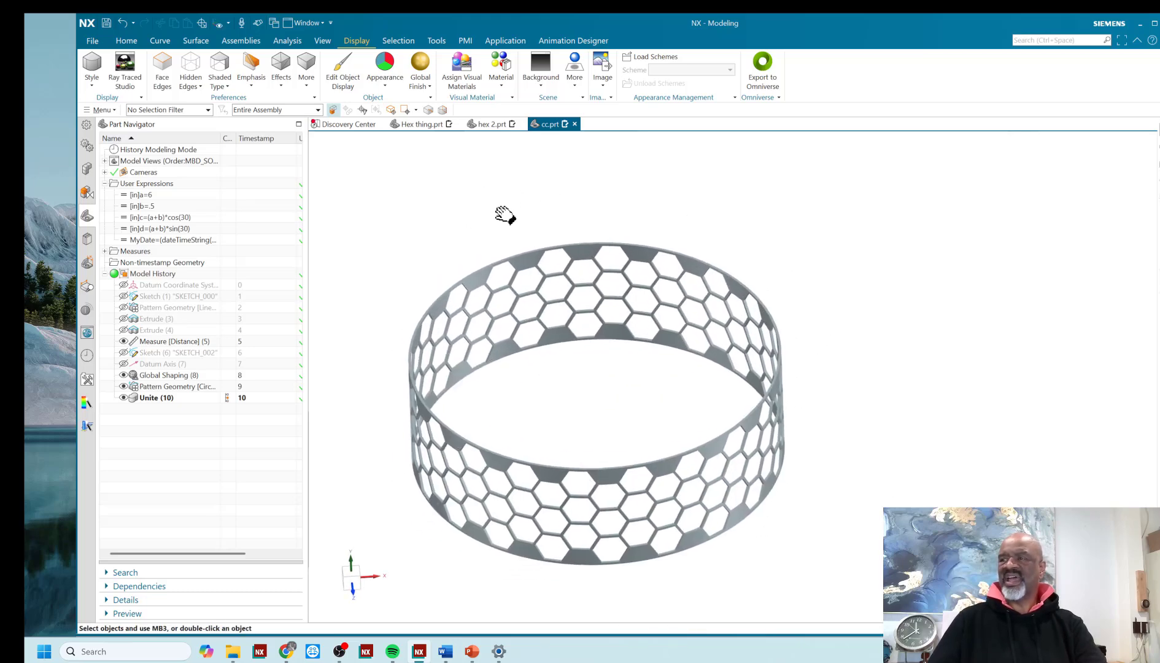
- Turn on True Shading via the 'tru' command search and toggle face edges again
left_click(1020, 38)
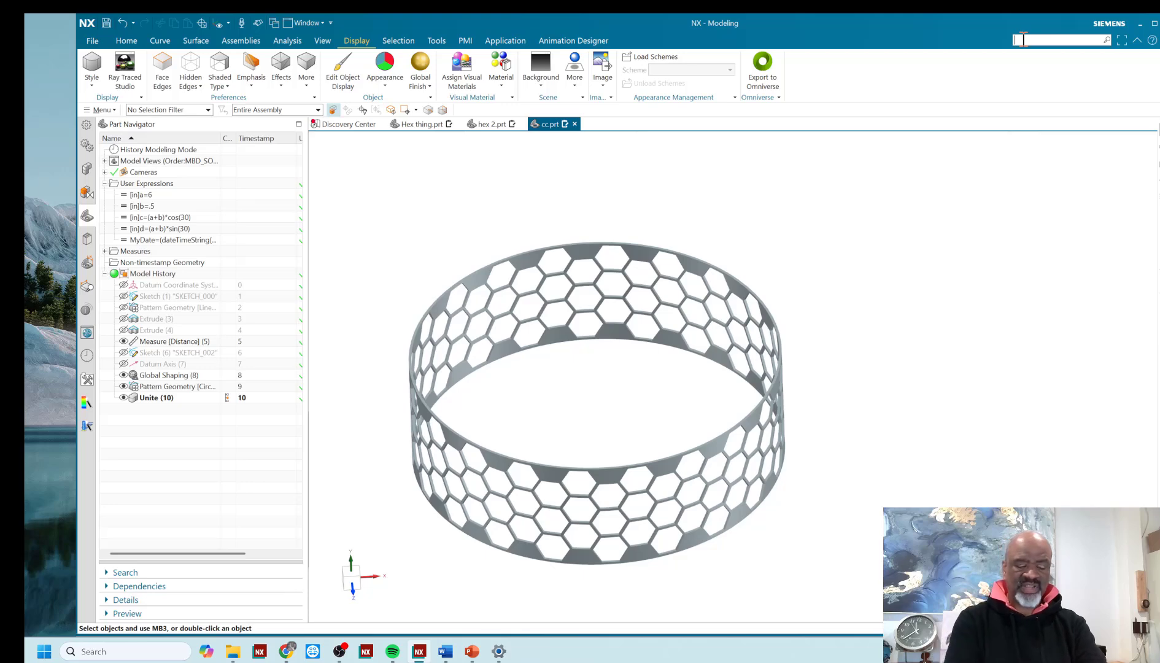
type("tru")
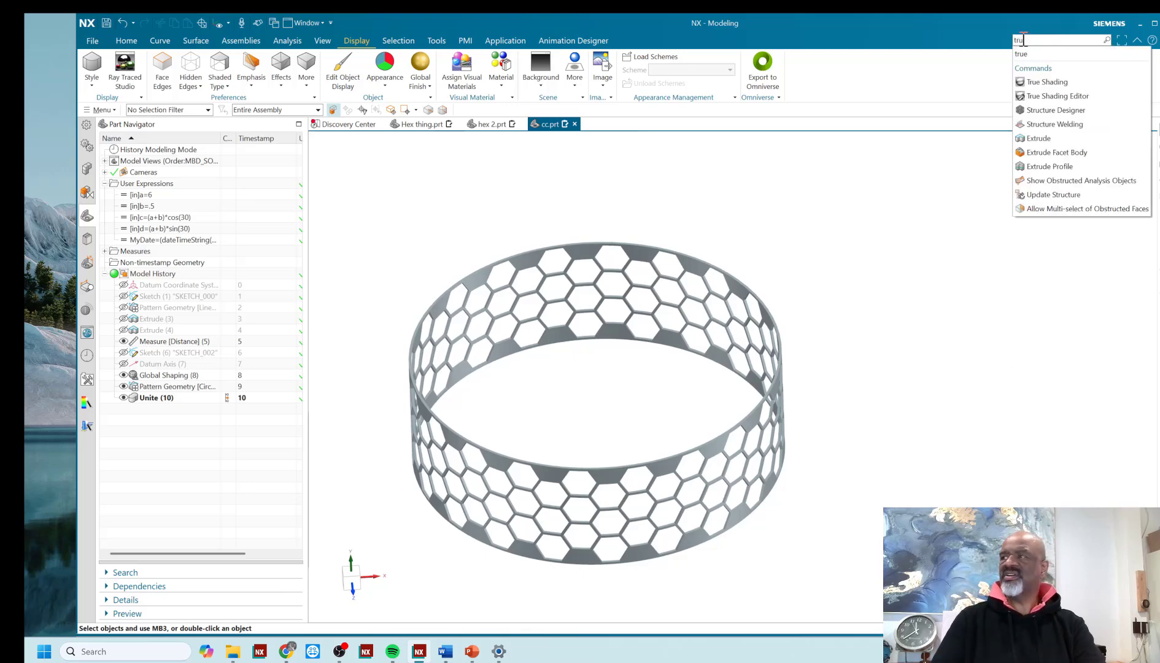
left_click(1047, 82)
middle_click_drag(833, 311, 808, 225)
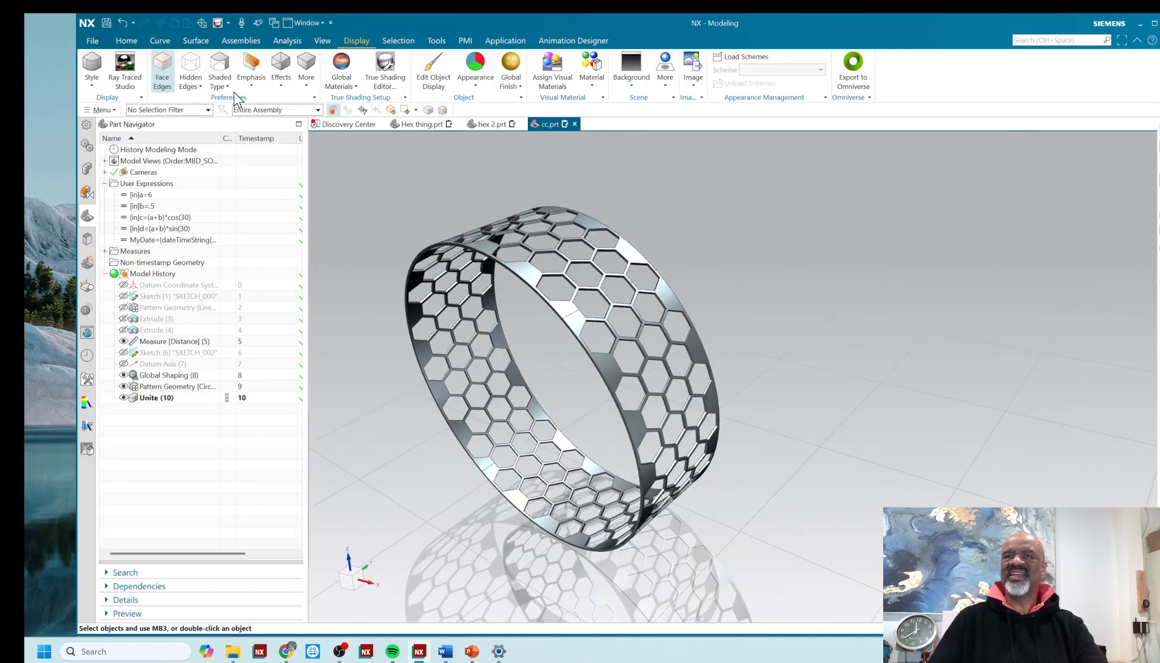
left_click(162, 68)
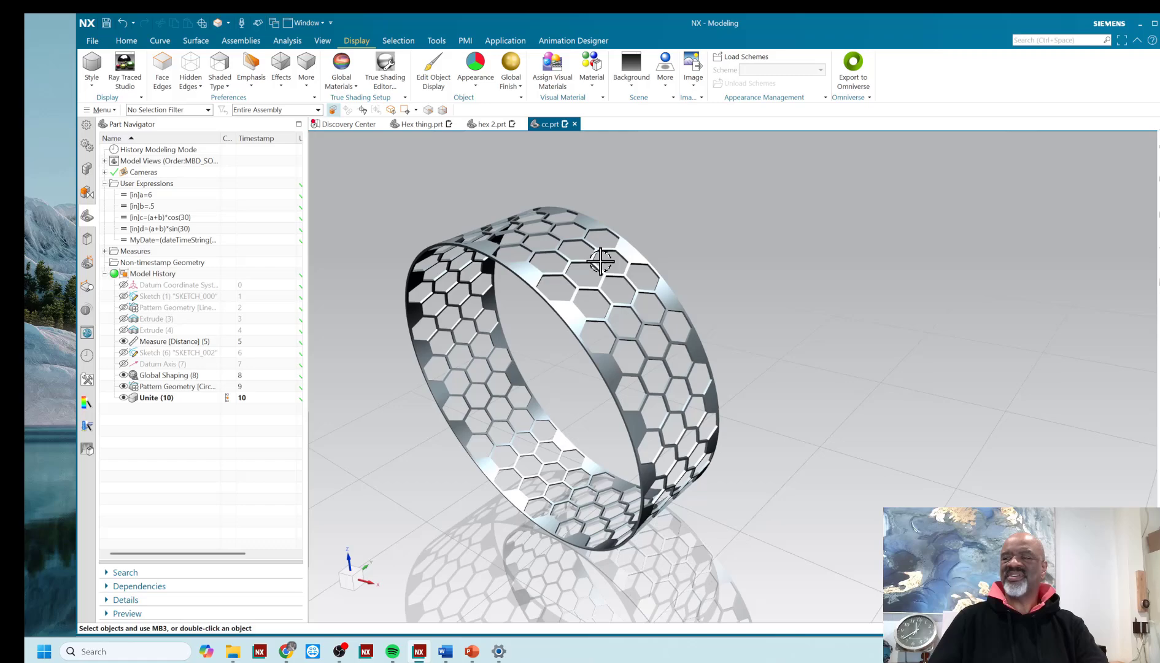
middle_click_drag(790, 305, 856, 311)
middle_click_drag(645, 290, 644, 314)
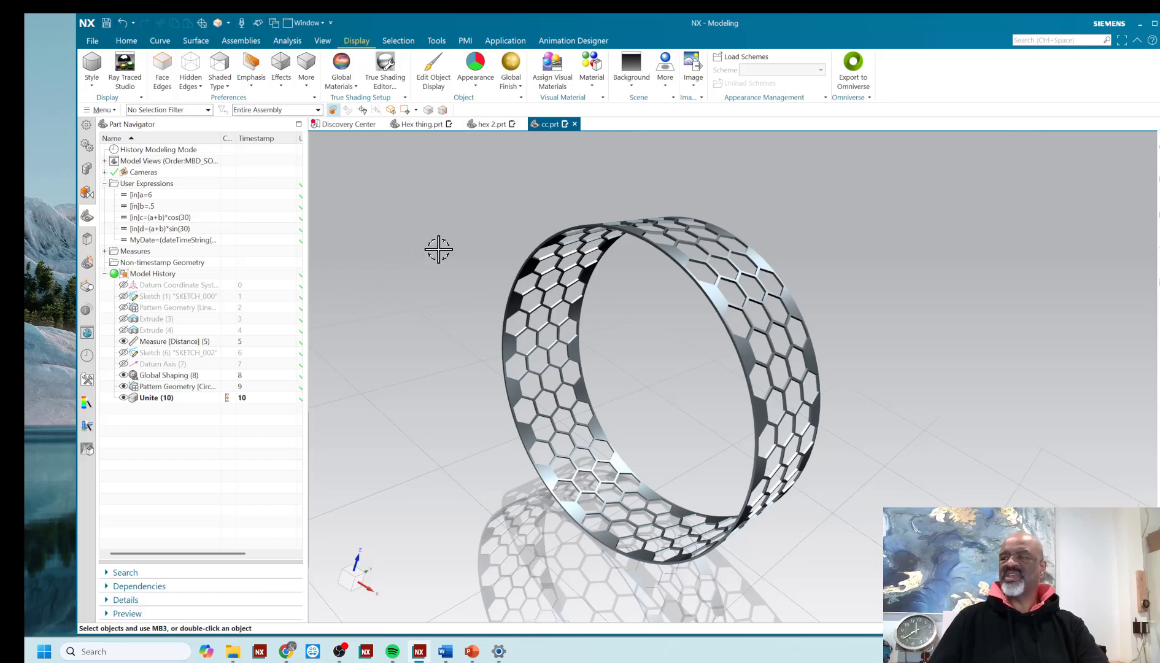
scroll(435, 249, "up", 1)
scroll(436, 248, "down", 2)
mouse_move(436, 249)
middle_mouse_down()
mouse_move(419, 274)
mouse_move(415, 259)
mouse_move(430, 257)
middle_mouse_up()
scroll(436, 253, "up", 2)
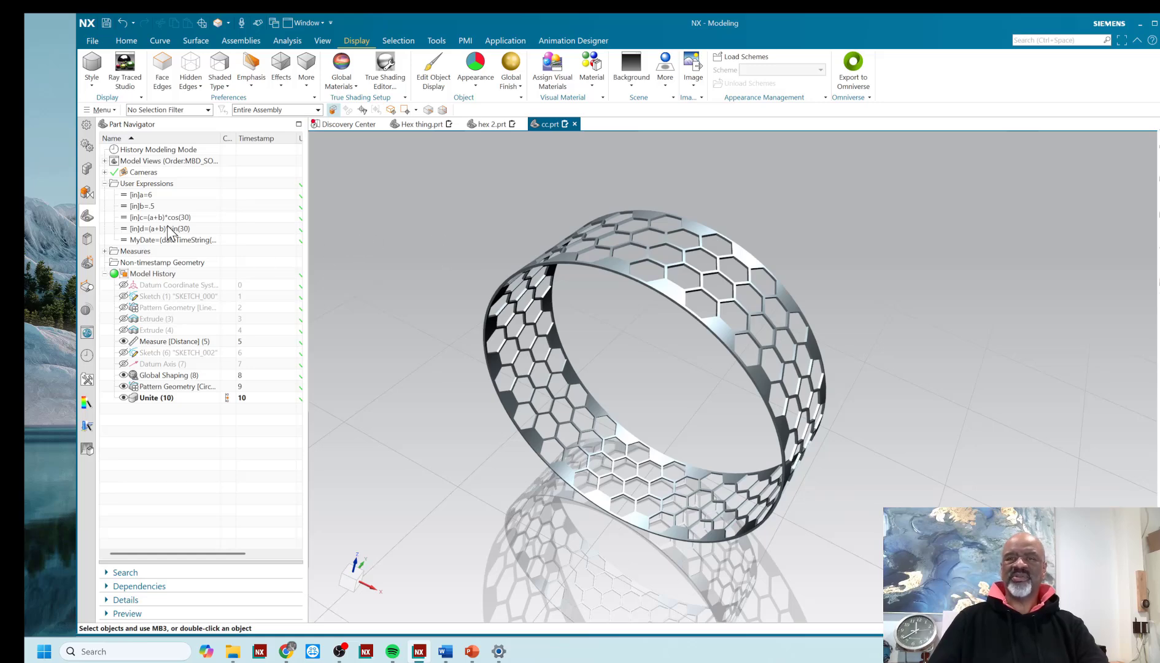
- Change user expression a to 4 and begin editing expression b
double_click(161, 195)
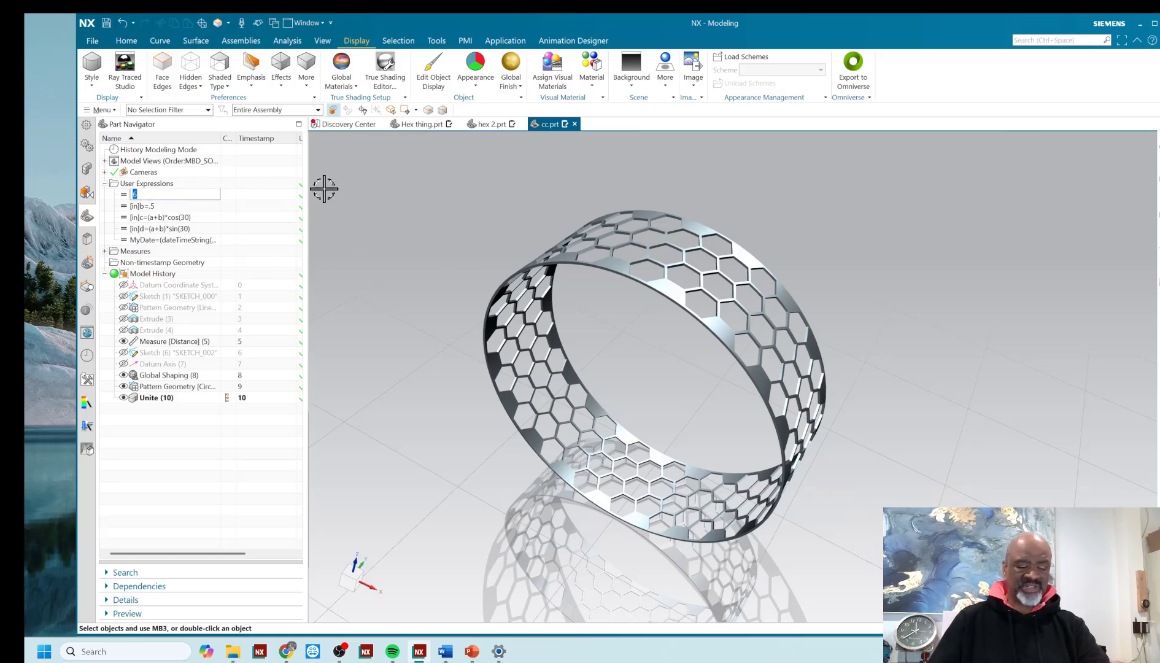
type("4")
key("Return")
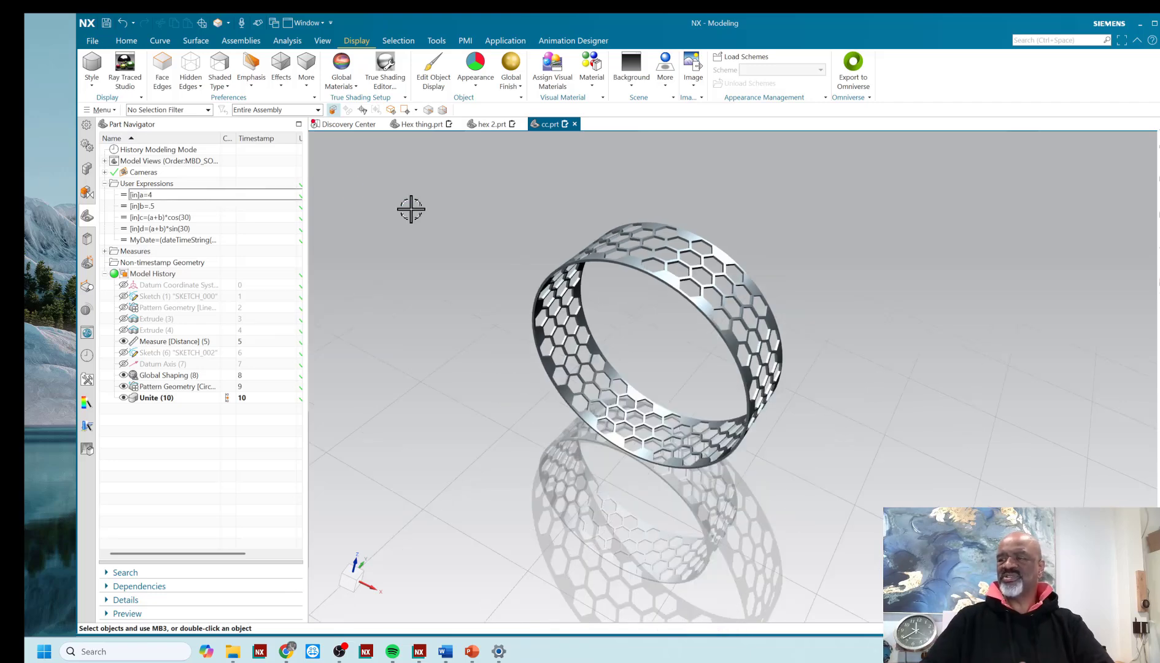
left_click(163, 207)
left_click(162, 207)
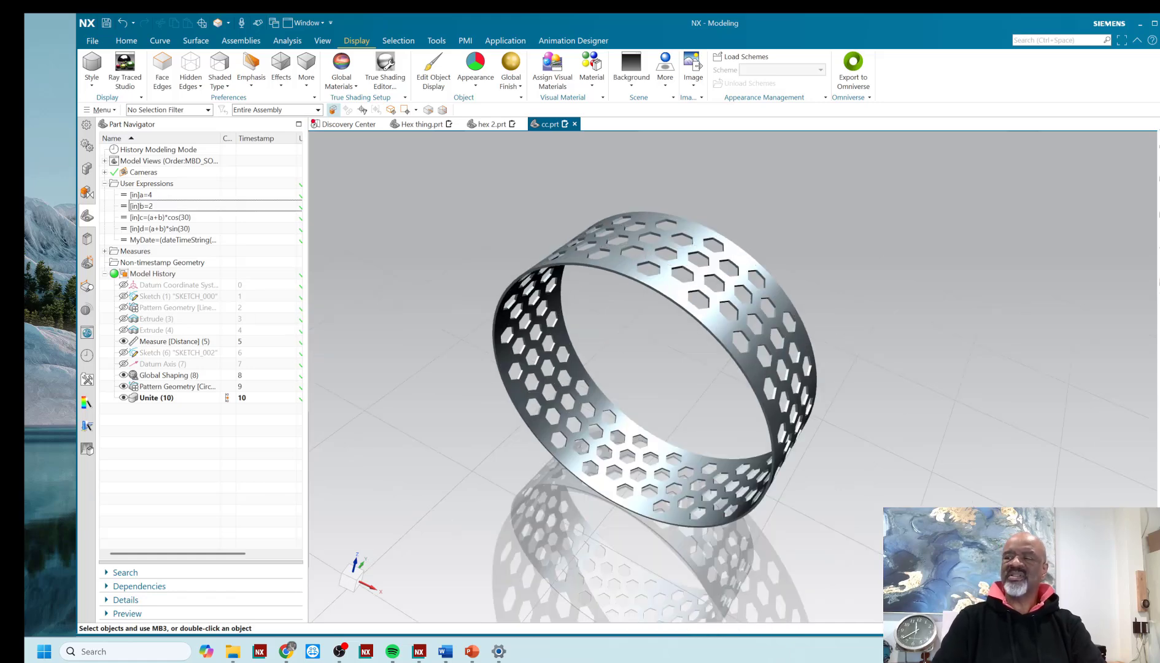
- Rotate the regenerated ring to an upright side view, then switch to the presentation
mouse_move(867, 417)
middle_mouse_down()
mouse_move(955, 350)
mouse_move(880, 334)
mouse_move(877, 370)
mouse_move(943, 445)
mouse_move(890, 468)
mouse_move(890, 379)
mouse_move(946, 400)
mouse_move(934, 415)
mouse_move(848, 406)
middle_mouse_up()
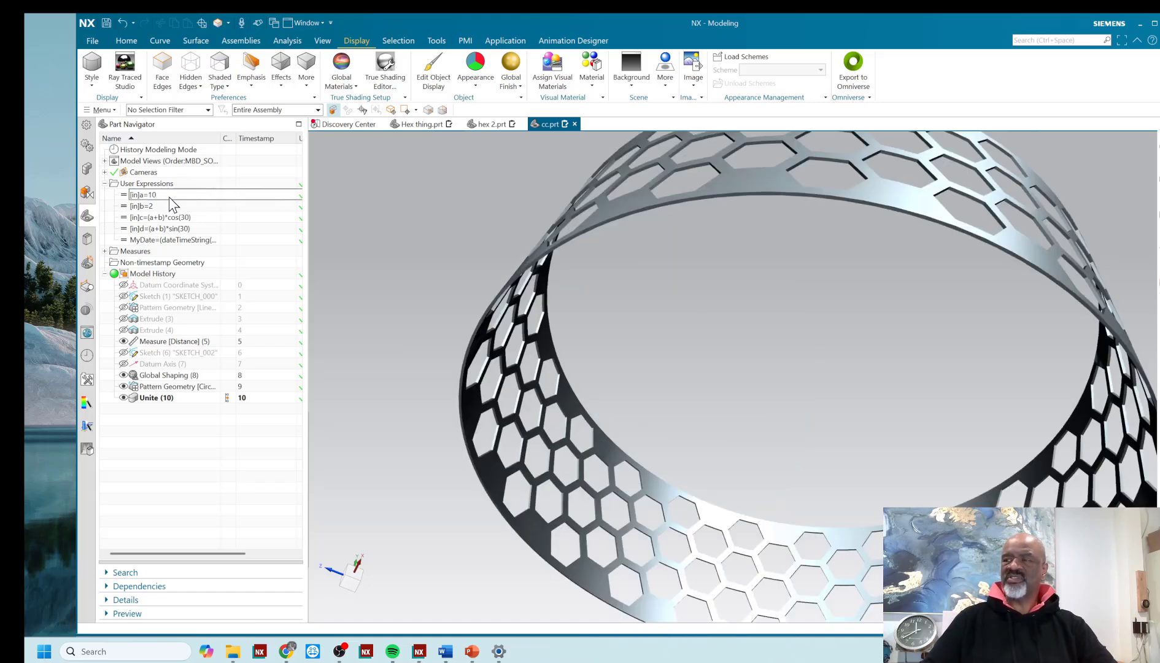
scroll(422, 329, "down", 5)
middle_click_drag(422, 329, 635, 318)
right_click(669, 198)
left_click(693, 260)
left_click_drag(693, 260, 527, 384)
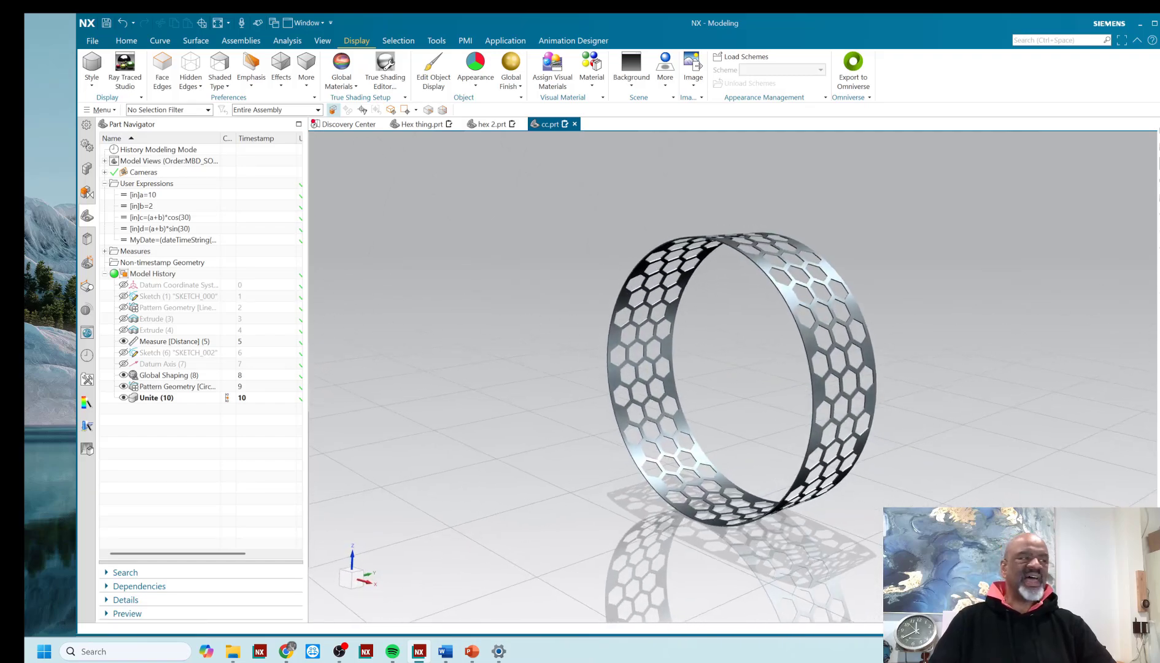
key("alt+Tab")
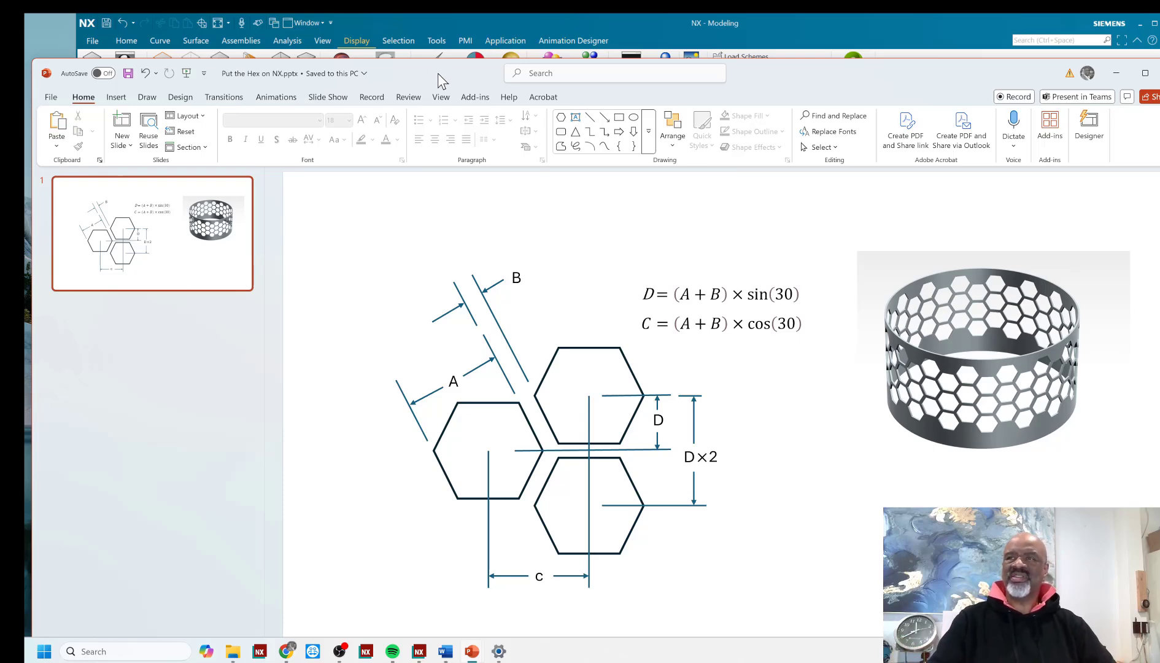
- Move the PowerPoint window aside and minimize it to reveal the NX ring
mouse_move(439, 75)
left_mouse_down()
mouse_move(441, 65)
mouse_move(420, 72)
mouse_move(441, 63)
mouse_move(431, 65)
left_mouse_up()
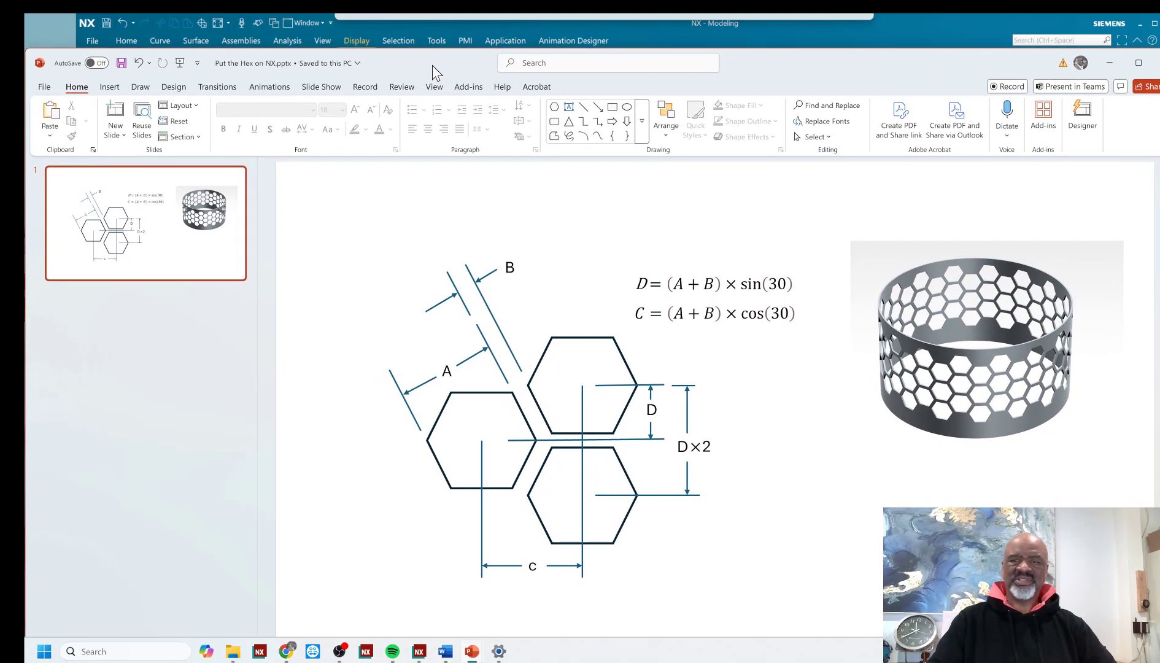
left_click_drag(432, 65, 375, 54)
key("super+Down")
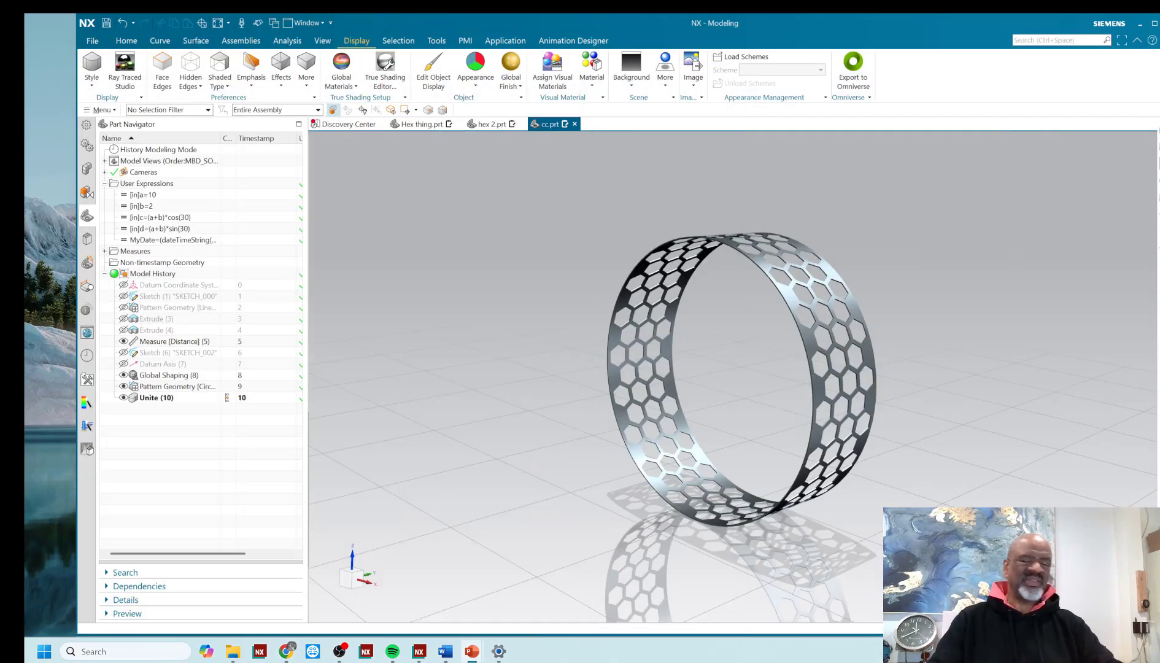
- Accept the expression values a=10 and b=2 and tilt the ring top-down
middle_click_drag(804, 208, 701, 204)
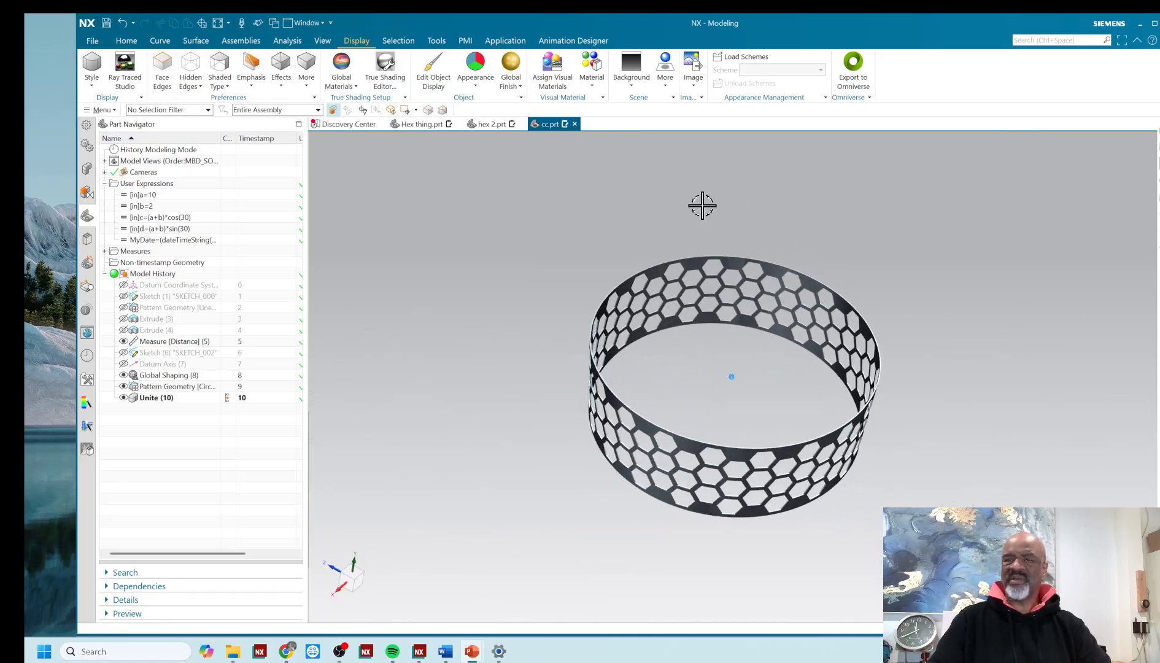
right_click(400, 223)
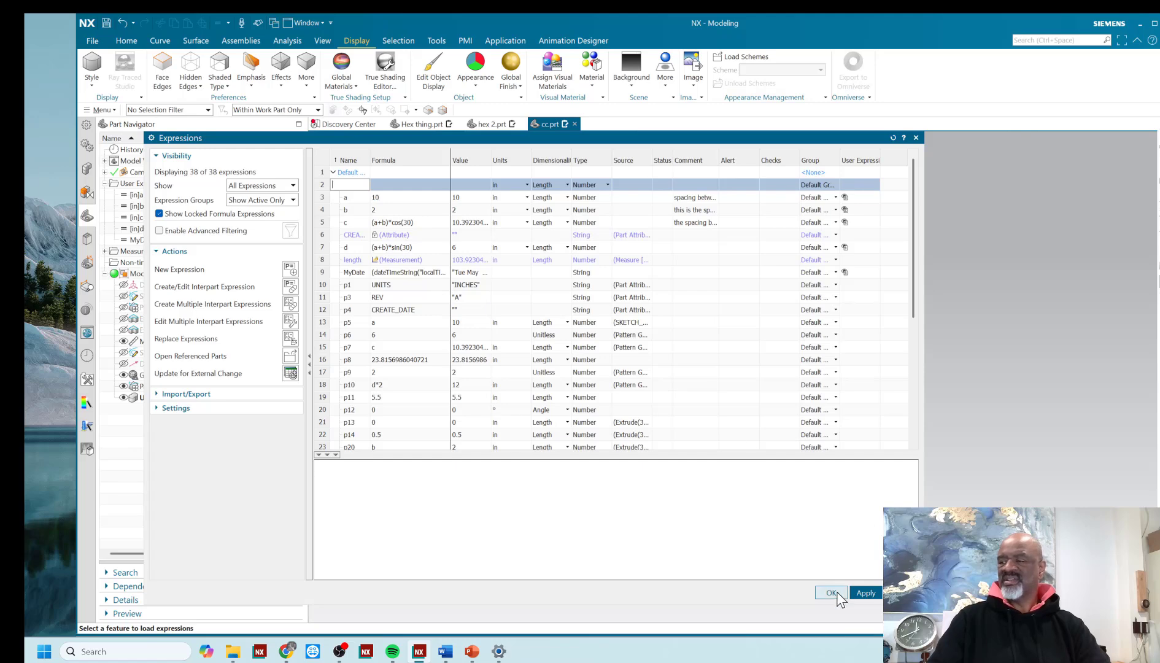
left_click(836, 594)
scroll(771, 225, "up", 3)
middle_click_drag(756, 234, 713, 142)
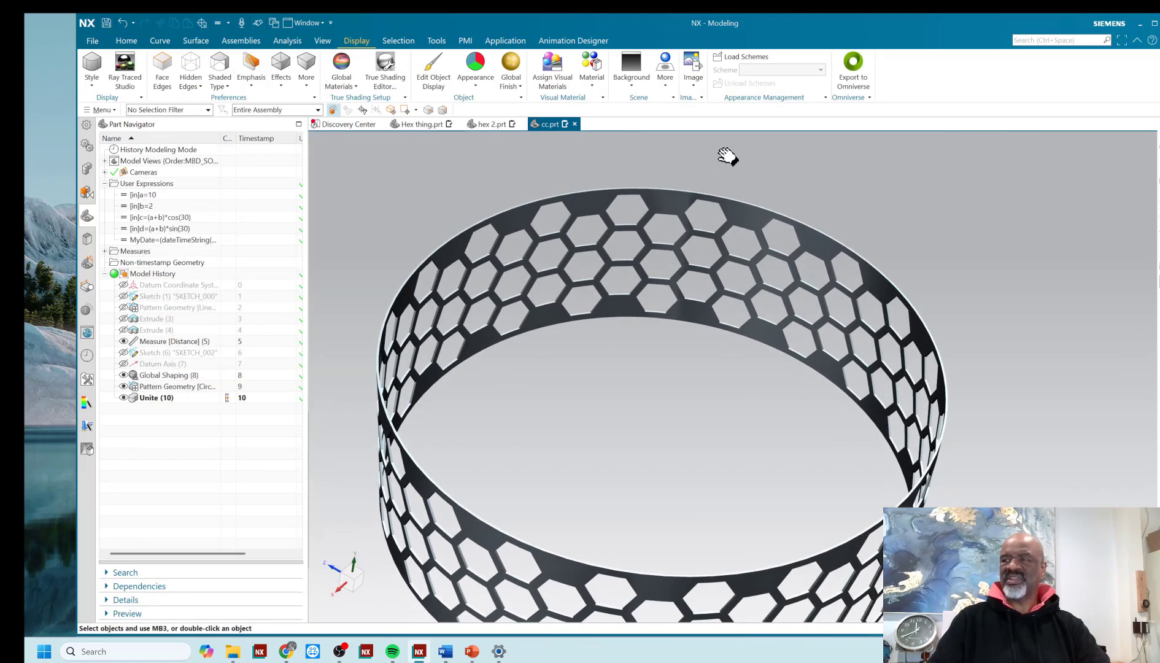
scroll(668, 324, "down", 3)
middle_click_drag(642, 340, 688, 308)
- Change the view background to leave True Shading for plain shaded display
right_click(520, 223)
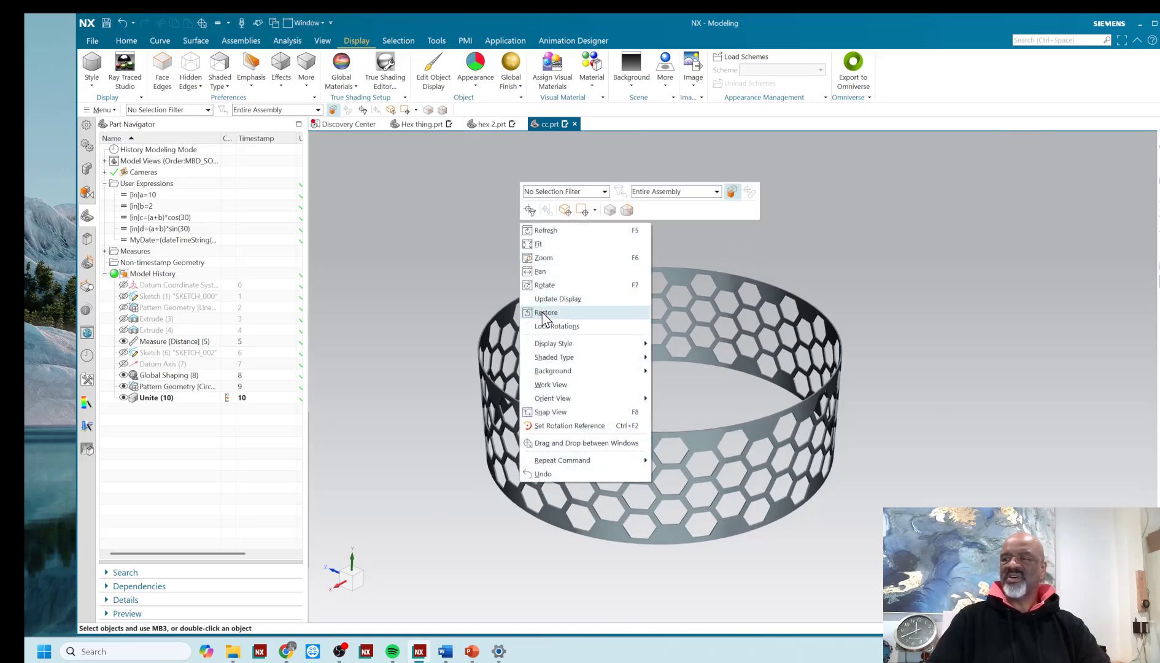
mouse_move(554, 345)
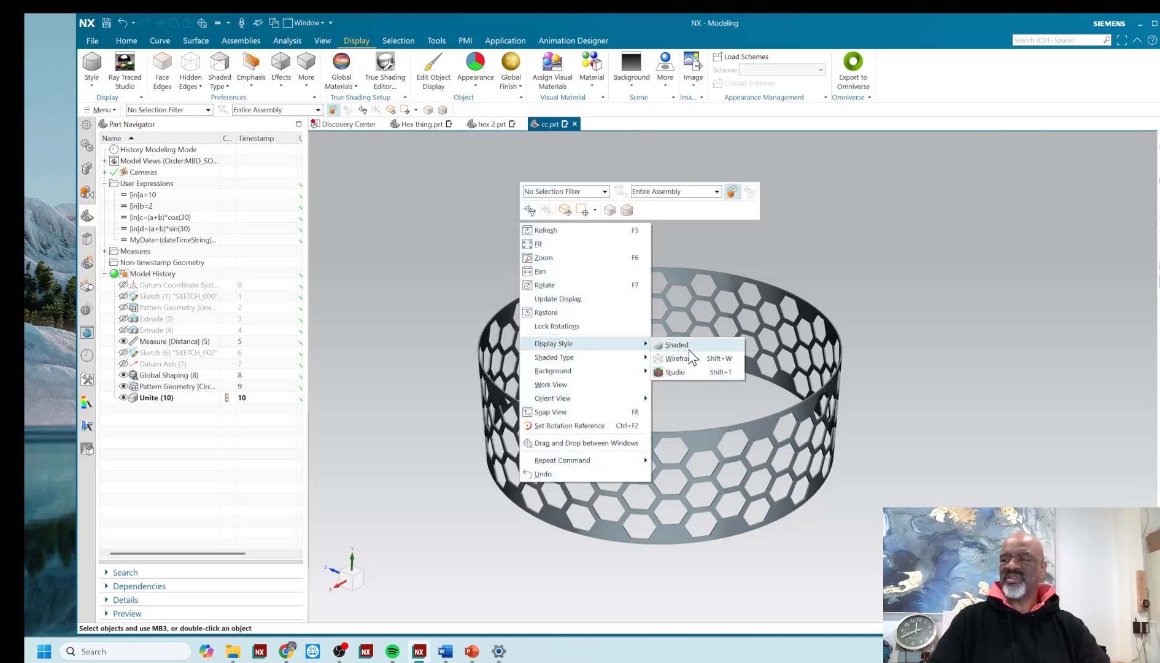
mouse_move(567, 369)
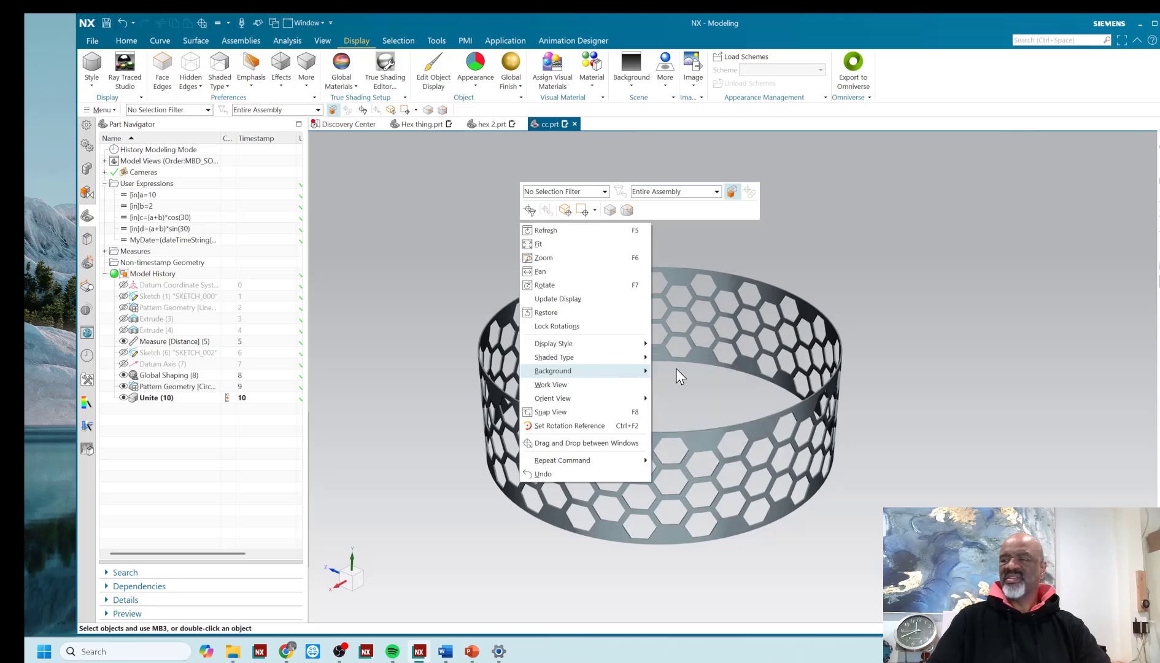
left_click(670, 370)
middle_click_drag(722, 220, 728, 227)
scroll(521, 240, "up", 3)
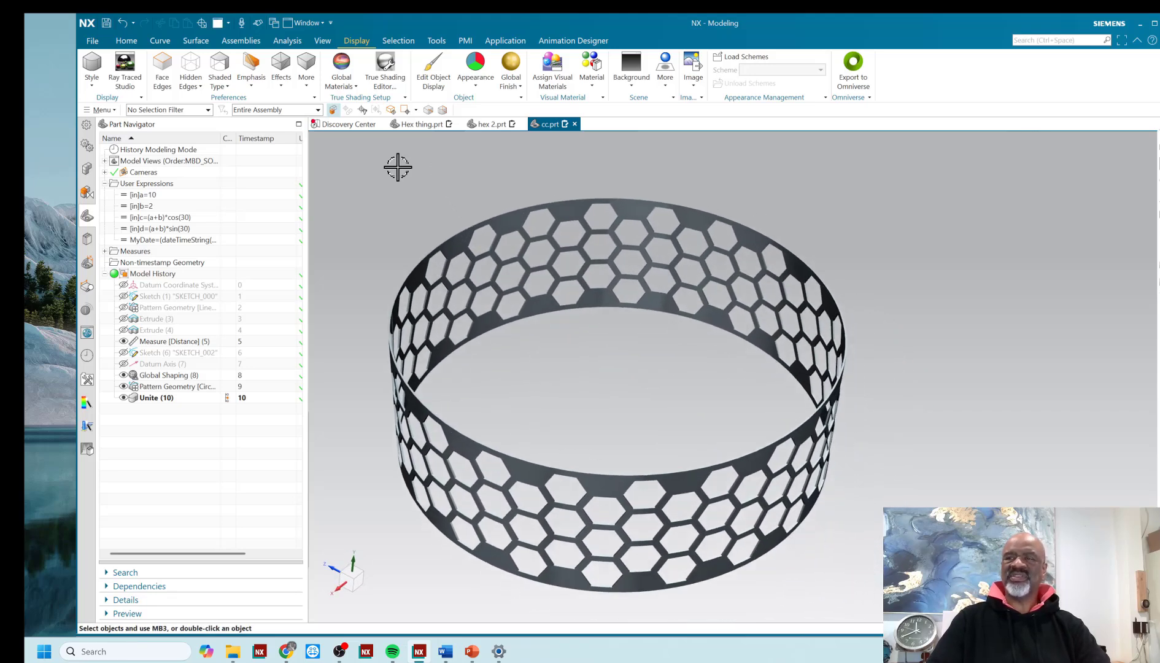